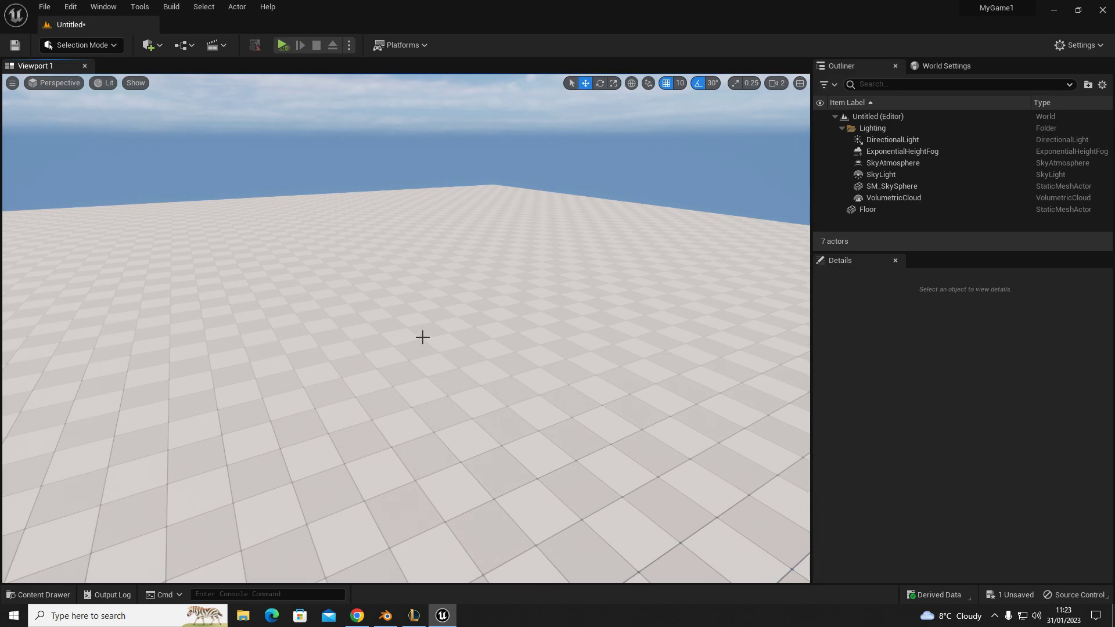
{"action": "right_click_drag", "start_coordinate": [481, 343], "coordinate": [449, 336]}
{"action": "key", "text": "w"}
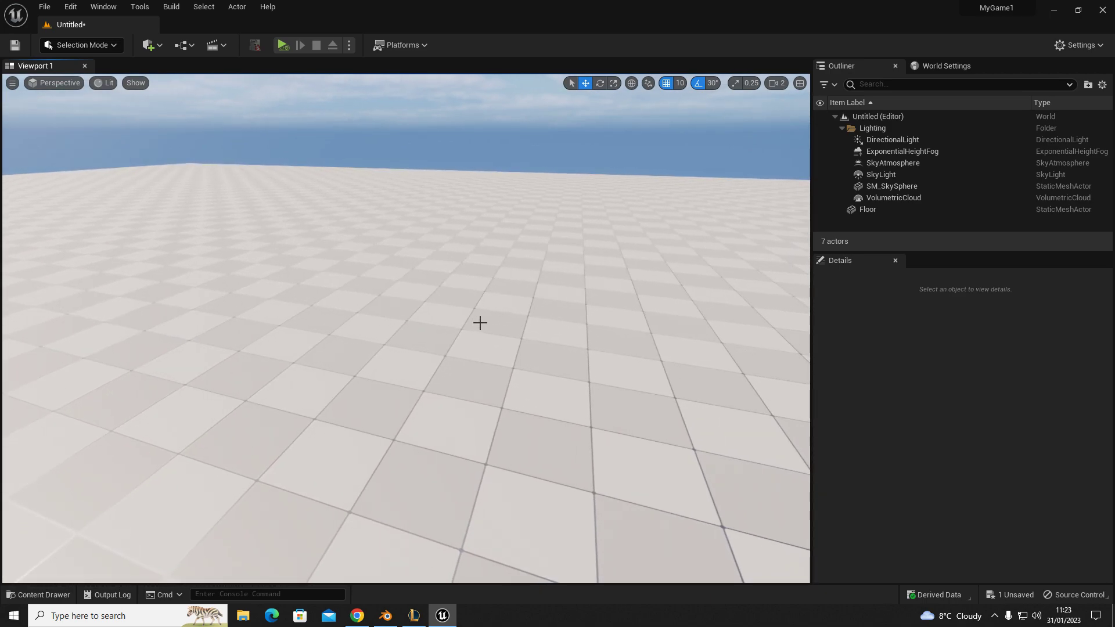
{"action": "right_click_drag", "start_coordinate": [453, 284], "coordinate": [428, 284]}
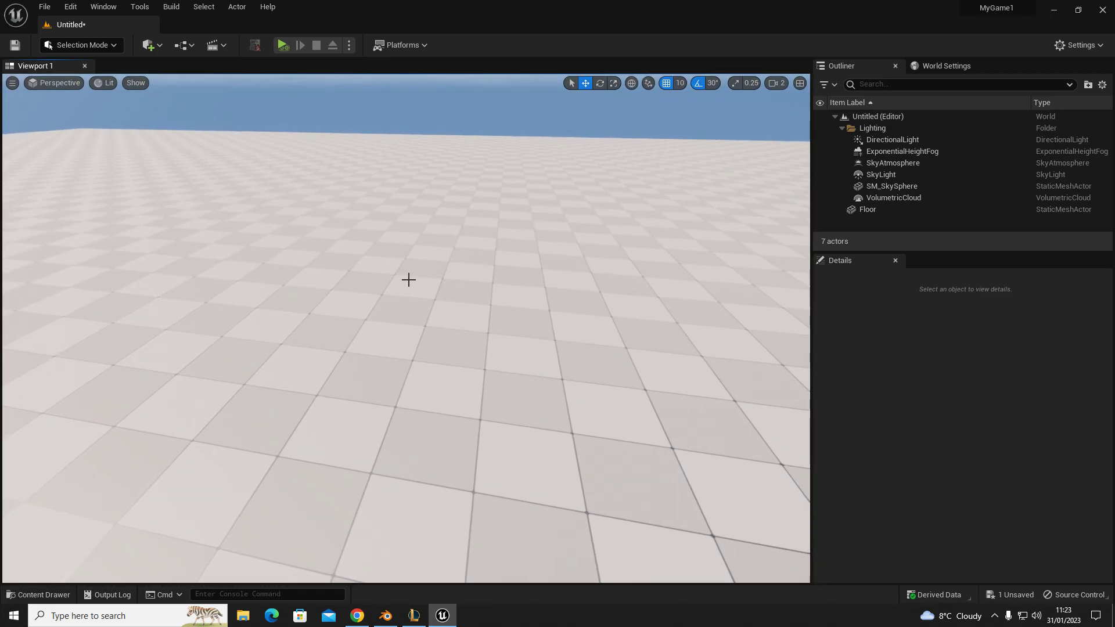
{"action": "left_click", "coordinate": [148, 45]}
{"action": "left_click", "coordinate": [45, 7]}
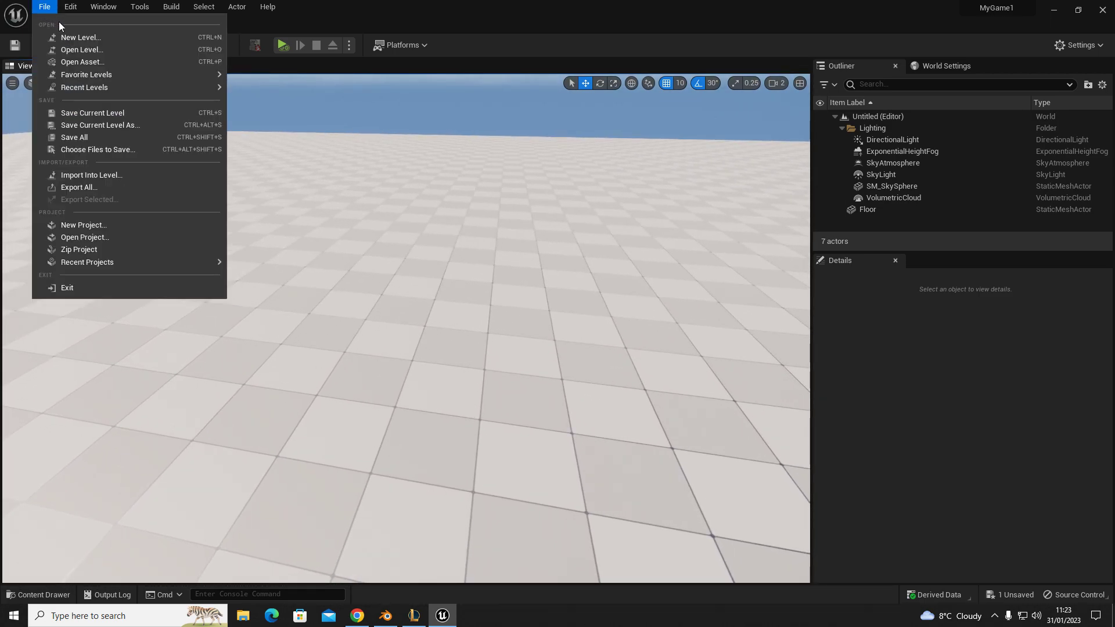
{"action": "left_click", "coordinate": [122, 37]}
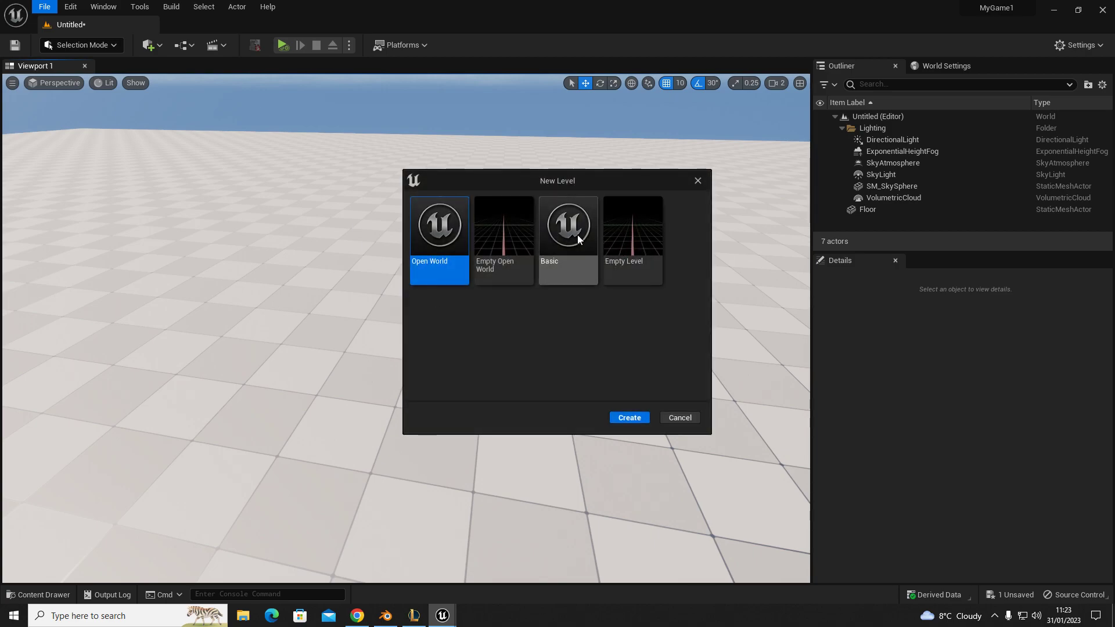
{"action": "left_click", "coordinate": [577, 255]}
{"action": "left_click", "coordinate": [670, 418]}
Step: Set the DirectionalLight intensity to 5 lux
{"action": "mouse_move", "coordinate": [341, 351]}
{"action": "right_mouse_down"}
{"action": "mouse_move", "coordinate": [342, 273]}
{"action": "mouse_move", "coordinate": [343, 344]}
{"action": "right_mouse_up"}
{"action": "mouse_move", "coordinate": [322, 169]}
{"action": "right_mouse_down"}
{"action": "mouse_move", "coordinate": [348, 195]}
{"action": "mouse_move", "coordinate": [325, 189]}
{"action": "mouse_move", "coordinate": [322, 169]}
{"action": "right_mouse_up"}
{"action": "key", "text": "w"}
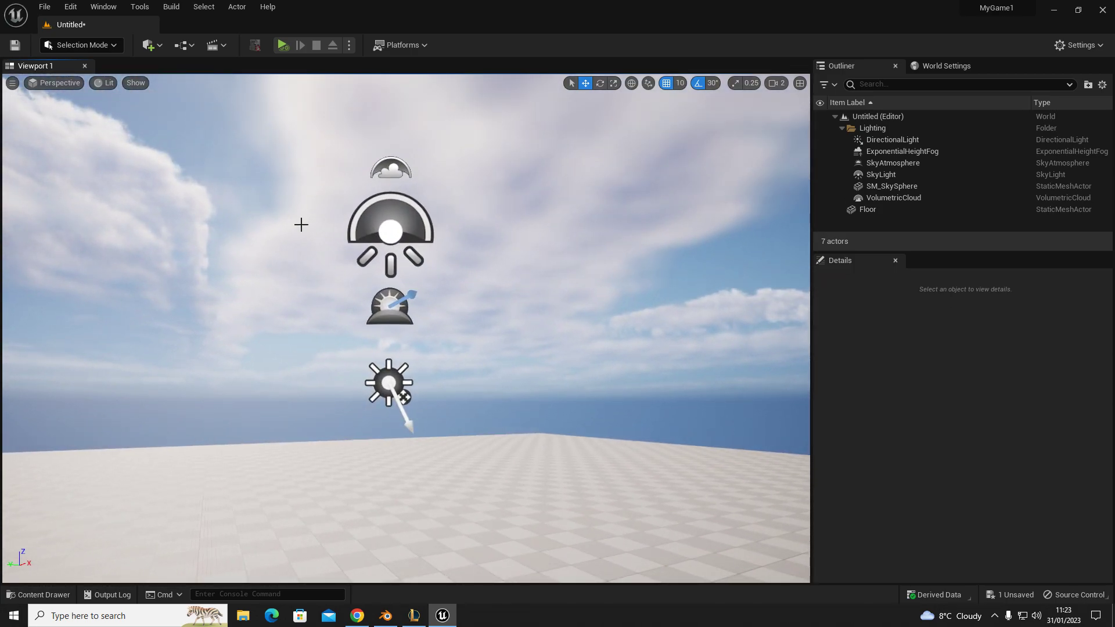
{"action": "right_click_drag", "start_coordinate": [345, 267], "coordinate": [473, 316]}
{"action": "right_click_drag", "start_coordinate": [353, 388], "coordinate": [720, 366]}
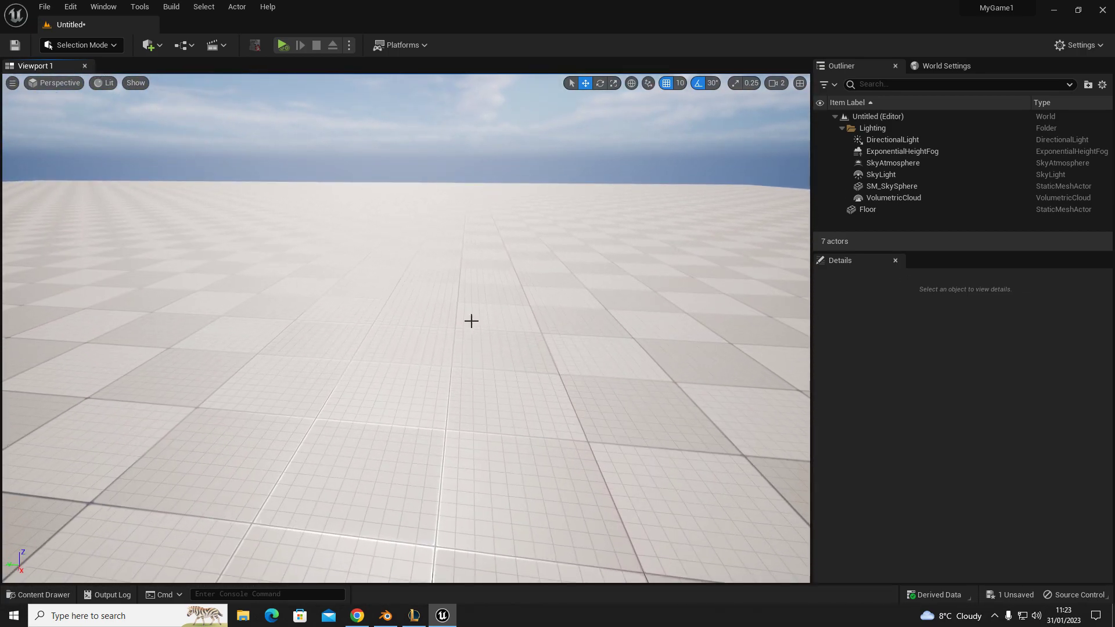
{"action": "left_click", "coordinate": [914, 141]}
{"action": "right_click_drag", "start_coordinate": [447, 245], "coordinate": [448, 191]}
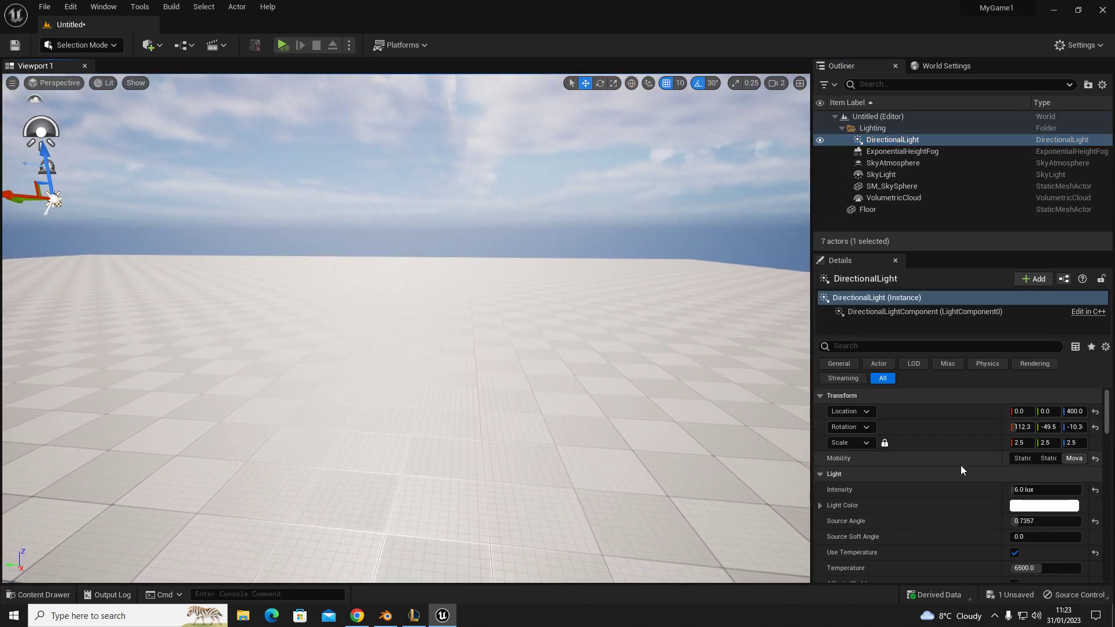
{"action": "mouse_move", "coordinate": [1037, 490]}
{"action": "left_mouse_down"}
{"action": "mouse_move", "coordinate": [1022, 490]}
{"action": "mouse_move", "coordinate": [1063, 490]}
{"action": "mouse_move", "coordinate": [1039, 490]}
{"action": "mouse_move", "coordinate": [1052, 490]}
{"action": "left_mouse_up"}
{"action": "left_click", "coordinate": [1053, 490]}
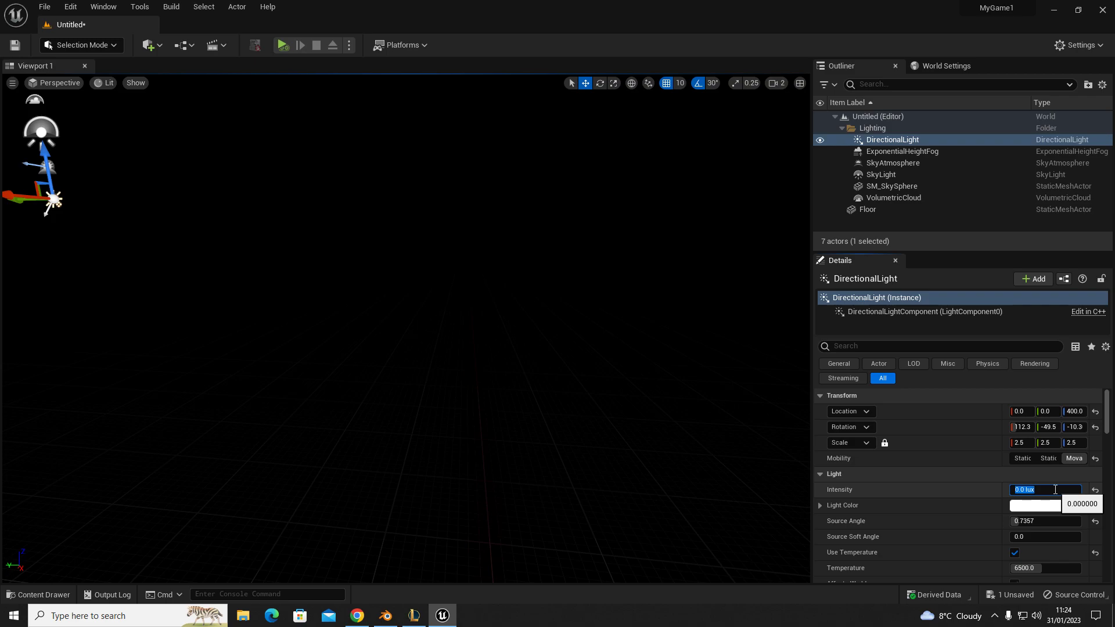
{"action": "type", "text": "5"}
{"action": "key", "text": "Return"}
Step: Add a Cube shape on the floor at about X 630, Y -1360, Z 0
{"action": "right_click_drag", "start_coordinate": [293, 224], "coordinate": [367, 418]}
{"action": "left_click", "coordinate": [149, 44]}
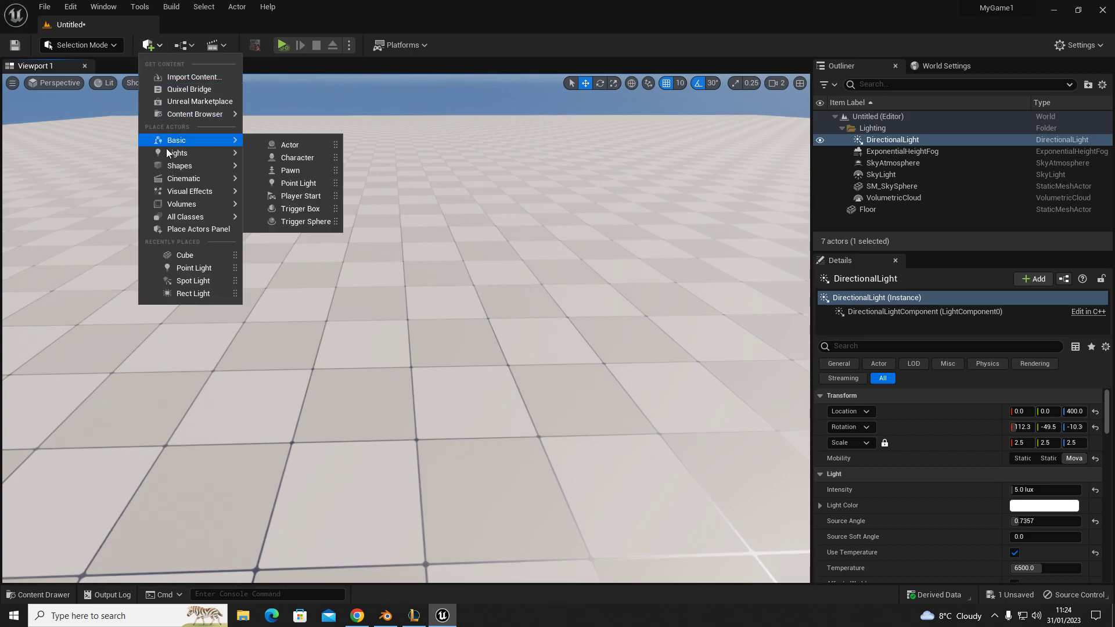
{"action": "mouse_move", "coordinate": [205, 162]}
{"action": "left_click_drag", "start_coordinate": [291, 171], "coordinate": [376, 400]}
{"action": "key", "text": "d"}
{"action": "right_click_drag", "start_coordinate": [580, 441], "coordinate": [499, 427]}
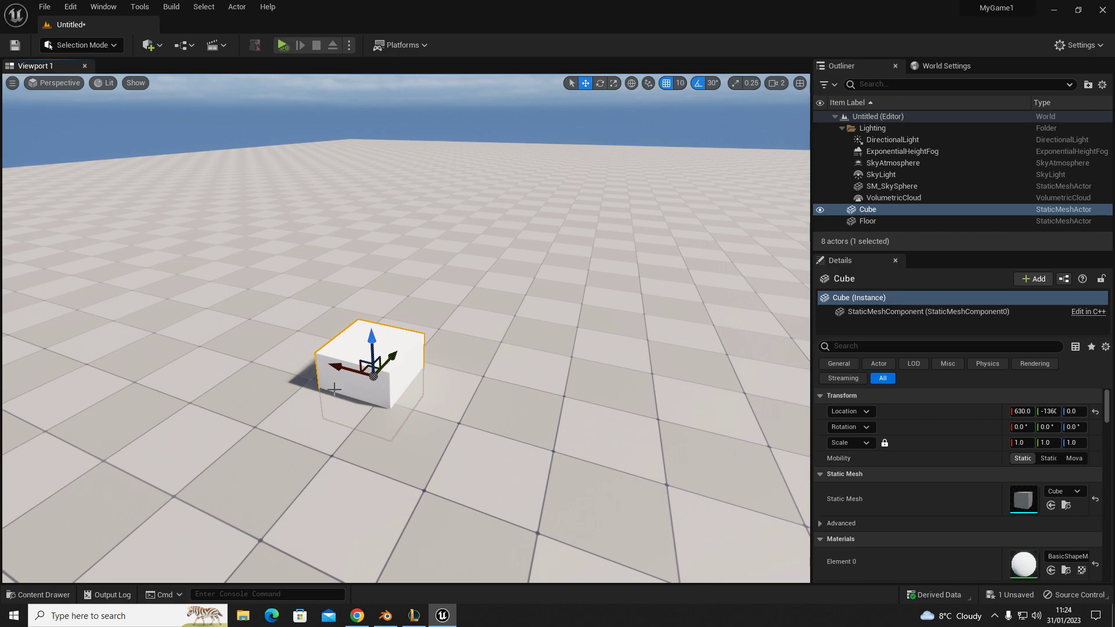
Step: Shape the cube into a thin, long wall panel with scale about 0.086 in X and 3.541 in Y, raised to Z 50
{"action": "key", "text": "r"}
{"action": "left_click_drag", "start_coordinate": [341, 367], "coordinate": [364, 308]}
{"action": "key", "text": "w"}
{"action": "right_click_drag", "start_coordinate": [333, 344], "coordinate": [261, 333]}
{"action": "key", "text": "d"}
{"action": "mouse_move", "coordinate": [327, 346]}
{"action": "right_mouse_down"}
{"action": "mouse_move", "coordinate": [349, 355]}
{"action": "mouse_move", "coordinate": [323, 356]}
{"action": "right_mouse_up"}
{"action": "key", "text": "w"}
{"action": "key", "text": "r"}
{"action": "left_click_drag", "start_coordinate": [379, 344], "coordinate": [505, 325]}
{"action": "key", "text": "d"}
{"action": "right_click_drag", "start_coordinate": [377, 344], "coordinate": [287, 336]}
Step: Duplicate the wall panel along Y to about -930 so the two panels meet end to end
{"action": "key", "text": "w"}
{"action": "left_click_drag", "start_coordinate": [323, 337], "coordinate": [802, 367]}
{"action": "right_click_drag", "start_coordinate": [646, 408], "coordinate": [615, 413]}
{"action": "key", "text": "s"}
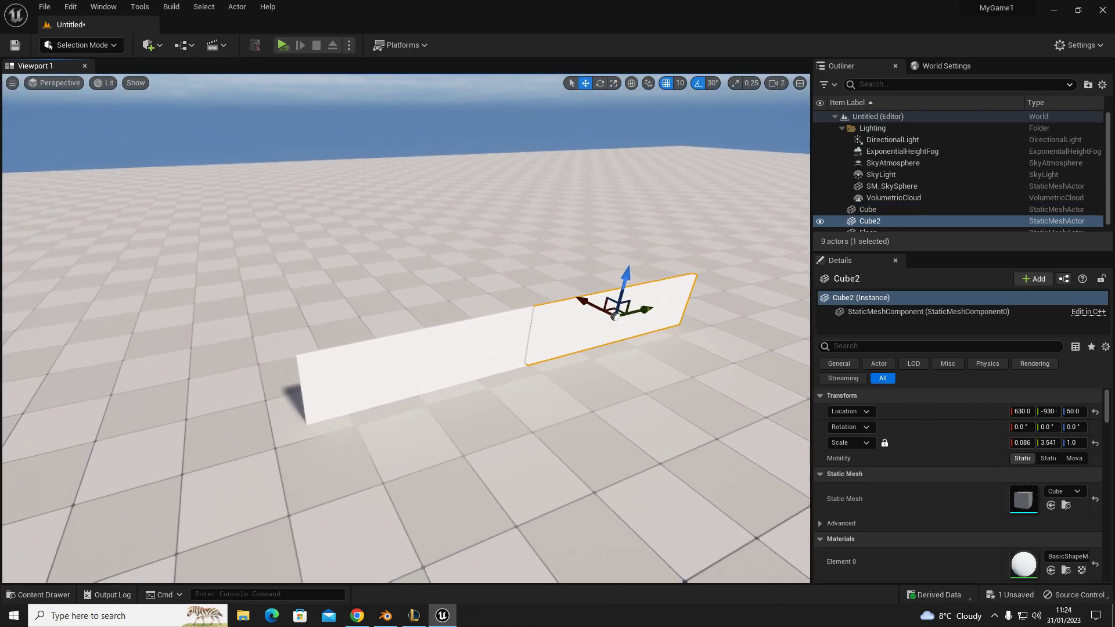
Step: Select both wall panels and duplicate them upward to Z 150 as a second row
{"action": "key", "text": "a"}
{"action": "left_click", "coordinate": [545, 353], "text": "shift"}
{"action": "left_click", "coordinate": [462, 312]}
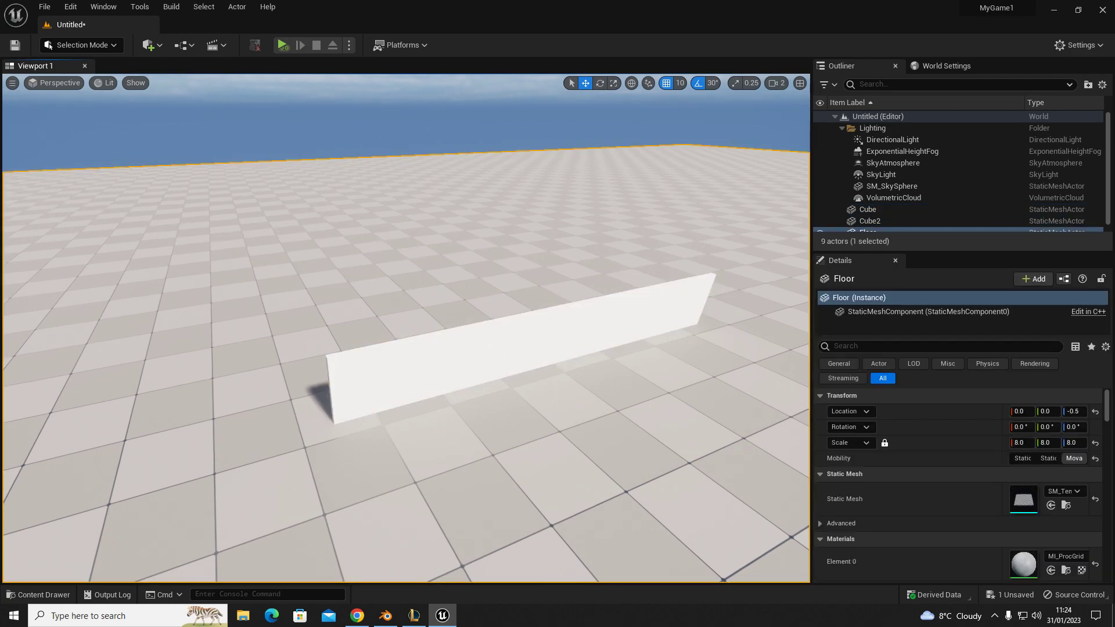
{"action": "left_click", "coordinate": [451, 355]}
{"action": "left_click", "coordinate": [607, 329], "text": "shift"}
{"action": "left_click_drag", "start_coordinate": [638, 274], "coordinate": [661, 217], "text": "alt"}
Step: Duplicate the four-panel wall sideways along X to X 380 to form a parallel opposite wall
{"action": "right_click_drag", "start_coordinate": [581, 319], "coordinate": [708, 319]}
{"action": "key", "text": "d"}
{"action": "left_click", "coordinate": [429, 276], "text": "shift"}
{"action": "left_click", "coordinate": [392, 324], "text": "shift"}
{"action": "left_click_drag", "start_coordinate": [344, 353], "coordinate": [485, 386], "text": "alt"}
{"action": "right_click_drag", "start_coordinate": [414, 409], "coordinate": [491, 423]}
{"action": "key", "text": "a"}
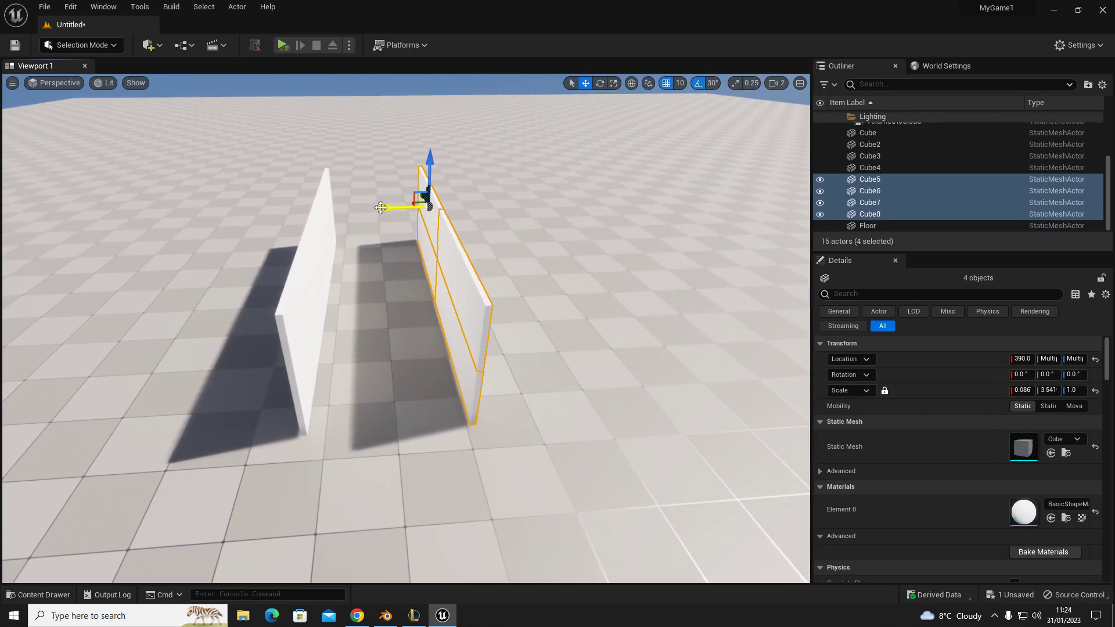
{"action": "left_click_drag", "start_coordinate": [381, 207], "coordinate": [386, 208]}
Step: Select all eight panels of both walls and duplicate them along Y to extend the corridor lengthwise
{"action": "key", "text": "d"}
{"action": "right_click_drag", "start_coordinate": [374, 311], "coordinate": [482, 283]}
{"action": "key", "text": "w"}
{"action": "key", "text": "a"}
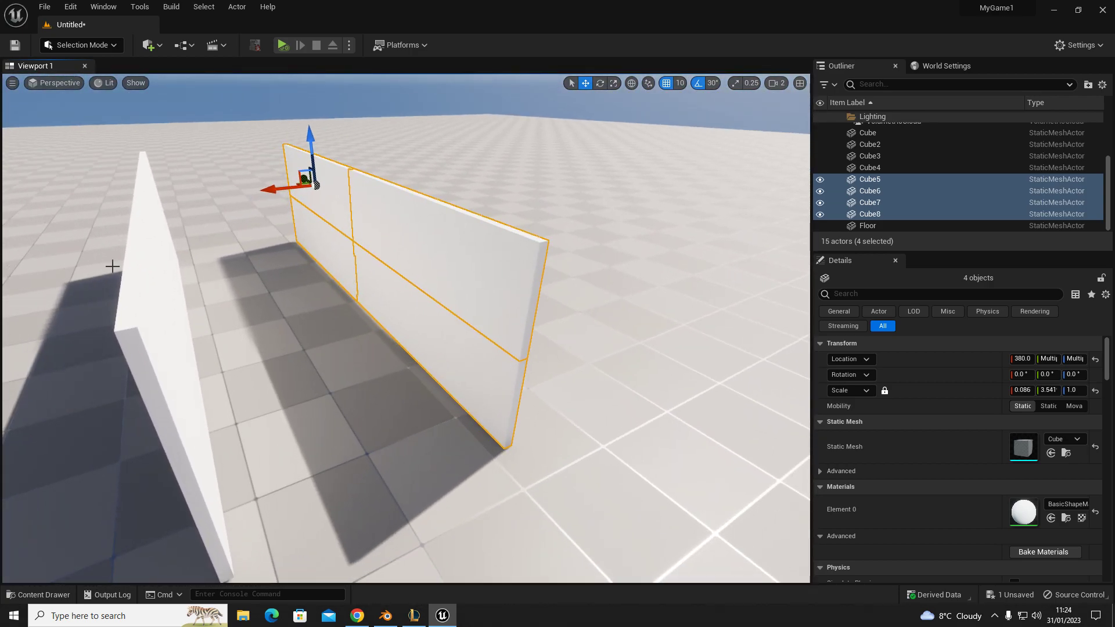
{"action": "key", "text": "a"}
{"action": "right_click_drag", "start_coordinate": [355, 319], "coordinate": [537, 333]}
{"action": "key", "text": "d"}
{"action": "right_click_drag", "start_coordinate": [406, 325], "coordinate": [464, 343]}
{"action": "key", "text": "a"}
{"action": "key", "text": "a"}
{"action": "left_click", "coordinate": [581, 296]}
{"action": "left_click", "coordinate": [631, 266], "text": "ctrl"}
{"action": "left_click", "coordinate": [622, 224], "text": "ctrl"}
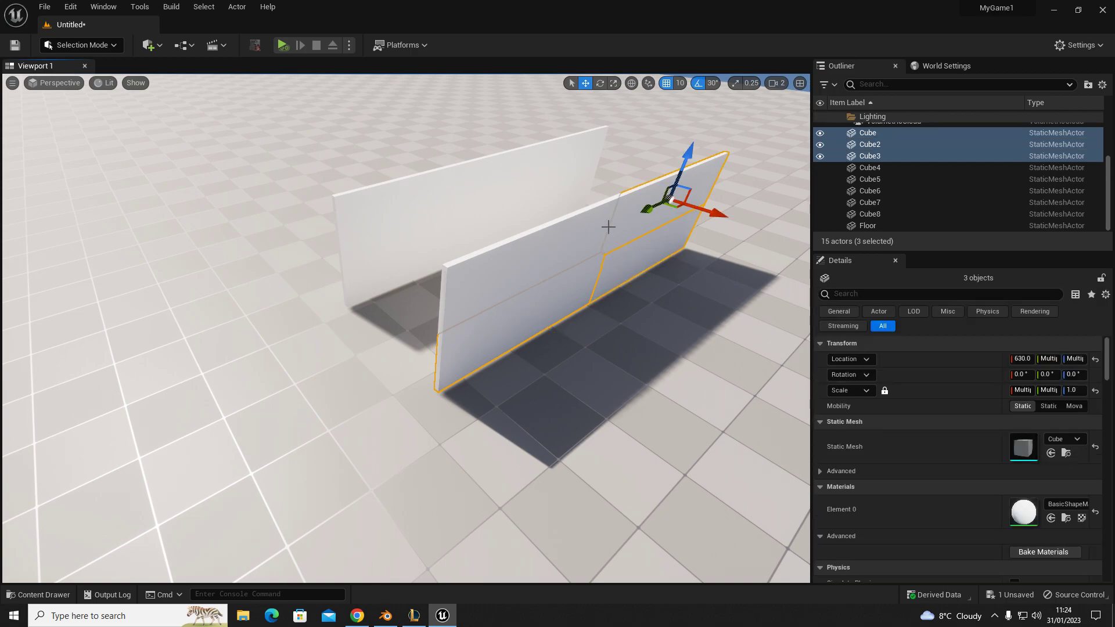
{"action": "left_click", "coordinate": [633, 220], "text": "ctrl"}
{"action": "left_click", "coordinate": [490, 224], "text": "ctrl"}
{"action": "left_click", "coordinate": [551, 191], "text": "ctrl"}
{"action": "left_click", "coordinate": [400, 249], "text": "ctrl"}
{"action": "left_click", "coordinate": [548, 175], "text": "ctrl"}
{"action": "left_click_drag", "start_coordinate": [515, 164], "coordinate": [216, 250], "text": "alt"}
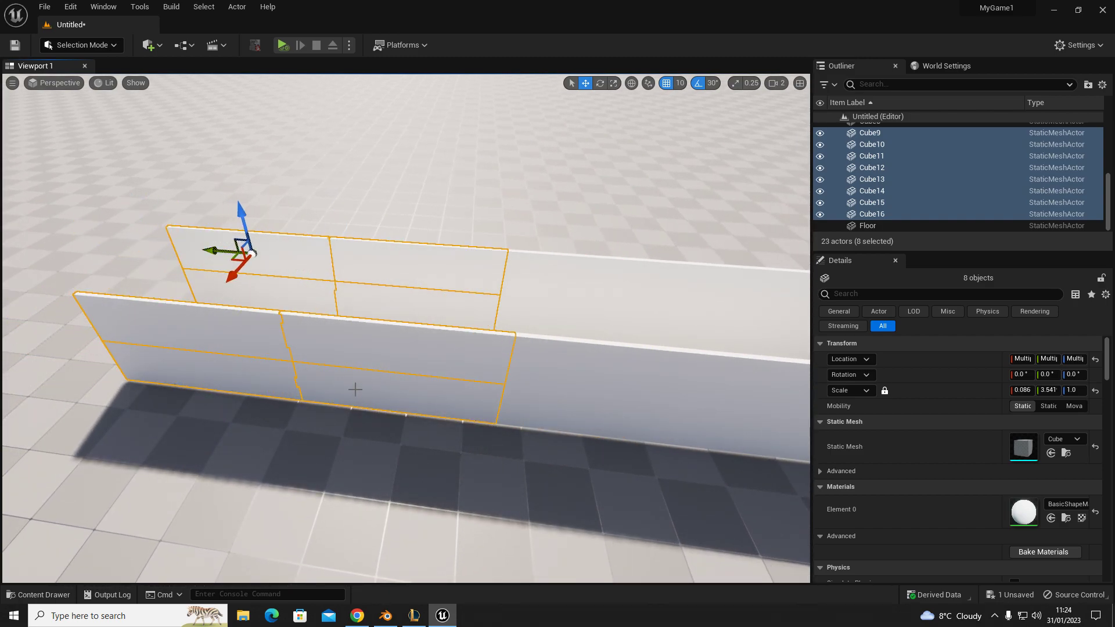
Step: Slide the four extension panels of the wall at X 630 along Y to leave a doorway gap
{"action": "left_click", "coordinate": [326, 383]}
{"action": "left_click", "coordinate": [311, 345], "text": "shift"}
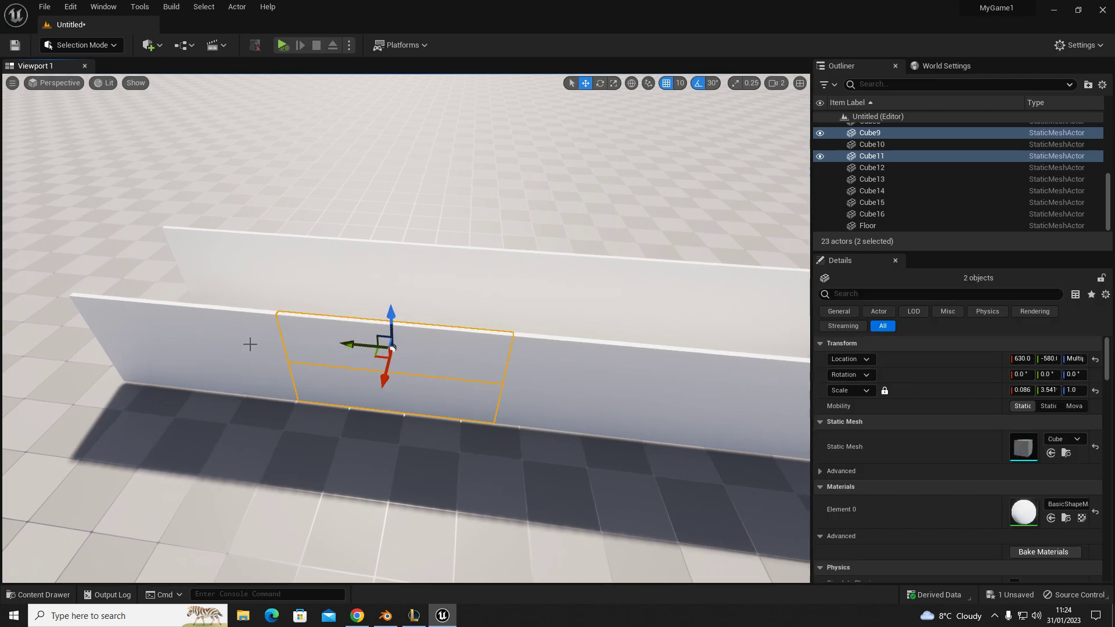
{"action": "left_click", "coordinate": [251, 337], "text": "shift"}
{"action": "left_click", "coordinate": [238, 372], "text": "shift"}
{"action": "left_click_drag", "start_coordinate": [165, 364], "coordinate": [114, 359]}
Step: Search the whole Content folder for "sm door" and place SM_Door_Inside_01 in the wall gap
{"action": "right_click_drag", "start_coordinate": [336, 385], "coordinate": [290, 423]}
{"action": "key", "text": "ctrl+space"}
{"action": "left_click", "coordinate": [228, 456]}
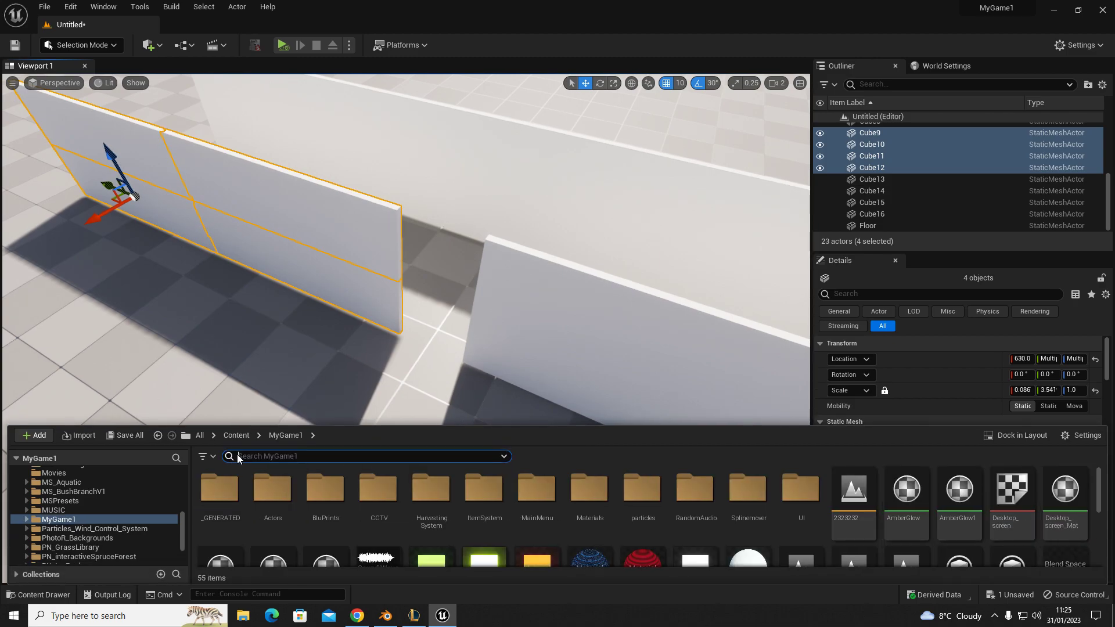
{"action": "type", "text": "sm door"}
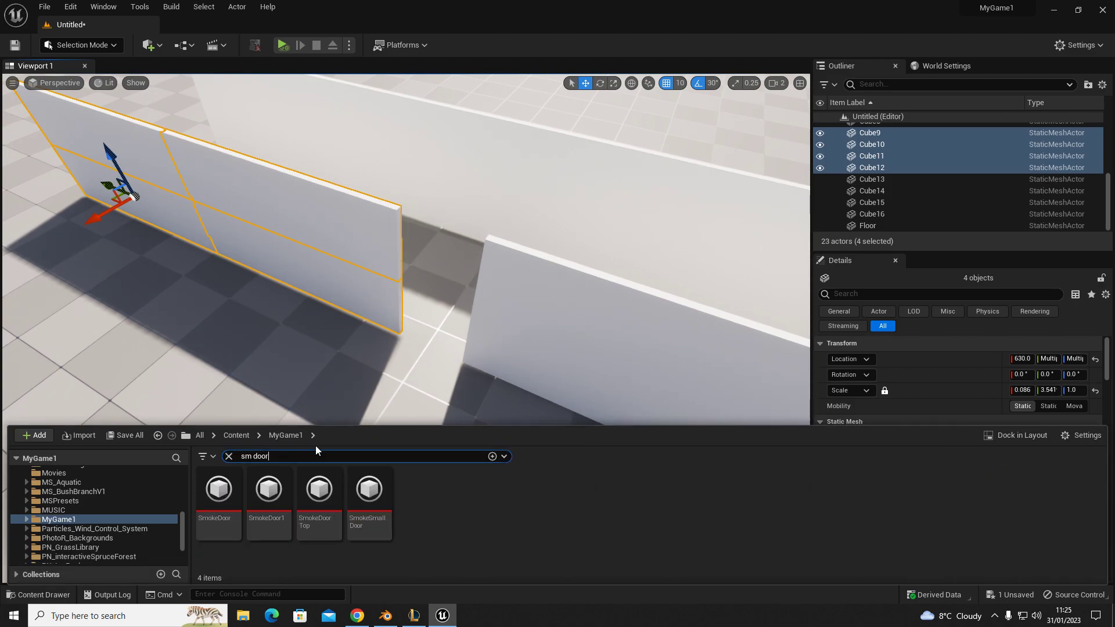
{"action": "left_click", "coordinate": [236, 435]}
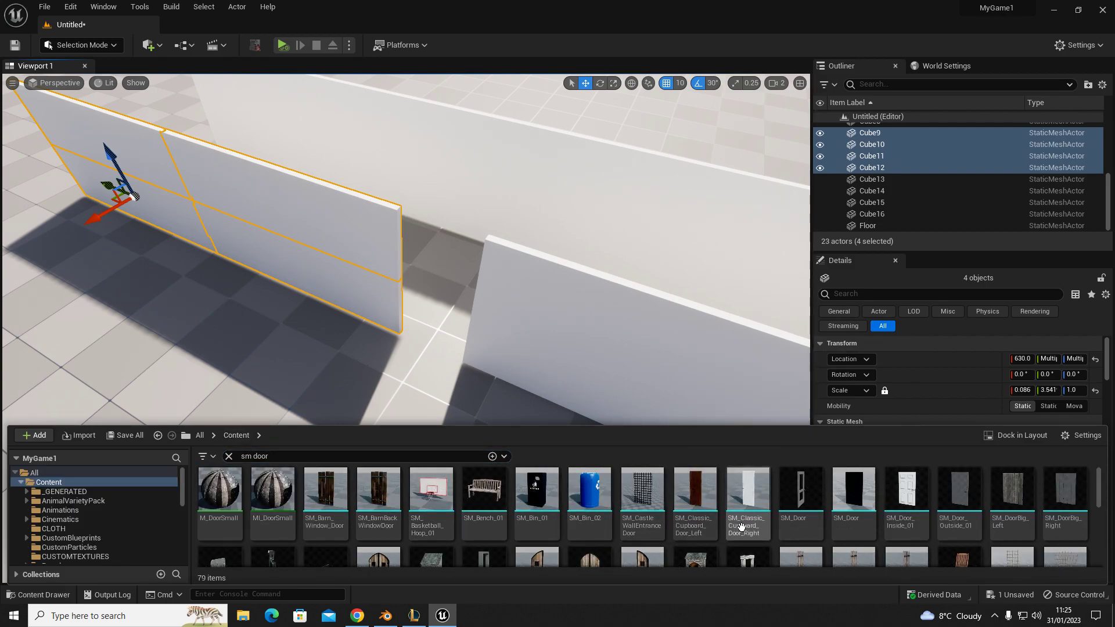
{"action": "scroll", "coordinate": [755, 499], "scroll_direction": "down", "scroll_amount": 1}
{"action": "scroll", "coordinate": [529, 537], "scroll_direction": "down", "scroll_amount": 3}
{"action": "scroll", "coordinate": [529, 536], "scroll_direction": "up", "scroll_amount": 3}
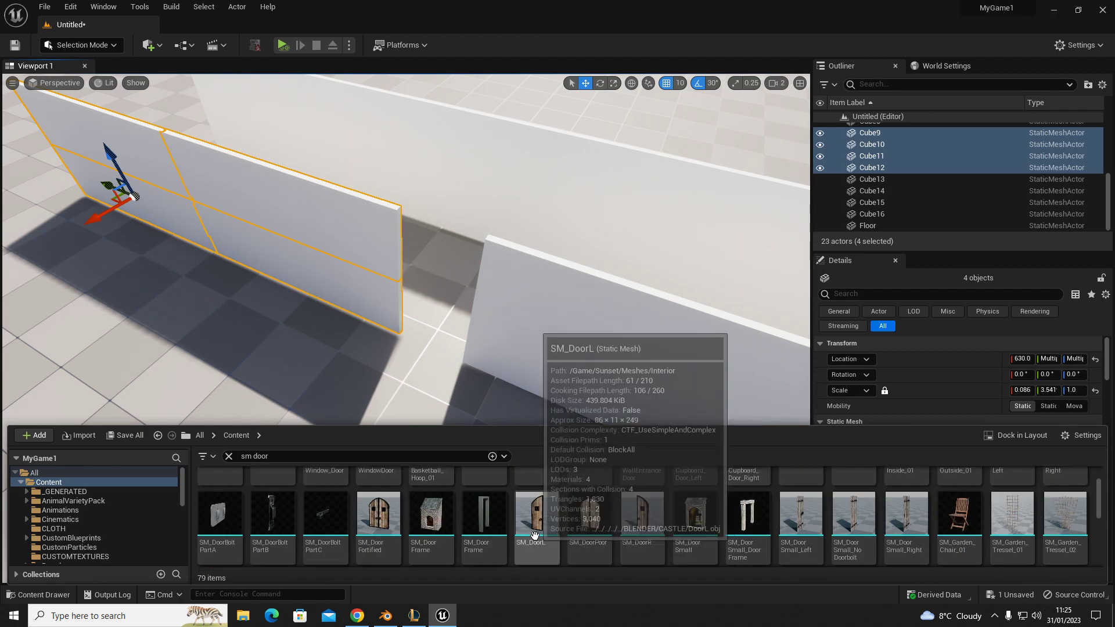
{"action": "left_click_drag", "start_coordinate": [973, 480], "coordinate": [453, 334]}
Step: Widen the doorway by moving the four panels beside the door farther along Y, with the end panel at Y -70
{"action": "right_click_drag", "start_coordinate": [453, 334], "coordinate": [244, 348]}
{"action": "left_click", "coordinate": [383, 300]}
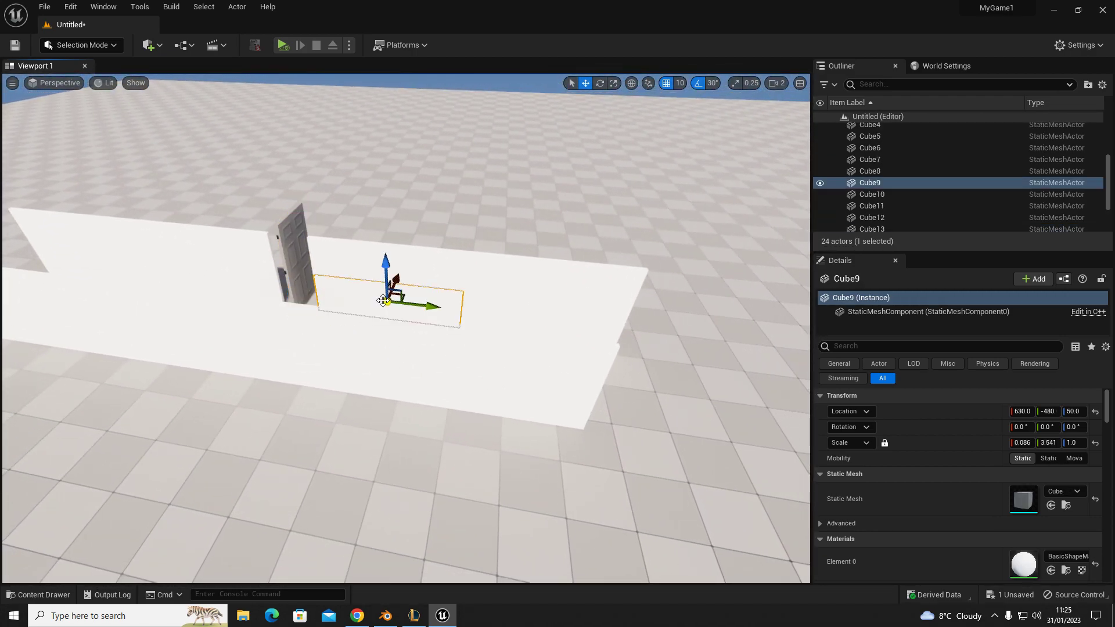
{"action": "left_click", "coordinate": [494, 308], "text": "shift"}
{"action": "left_click", "coordinate": [442, 272], "text": "shift"}
{"action": "left_click", "coordinate": [578, 285], "text": "shift"}
{"action": "left_click_drag", "start_coordinate": [579, 285], "coordinate": [618, 291]}
Step: Duplicate the upper panels on both sides of the doorway upward to Z 250 as a third wall row
{"action": "left_click", "coordinate": [498, 268]}
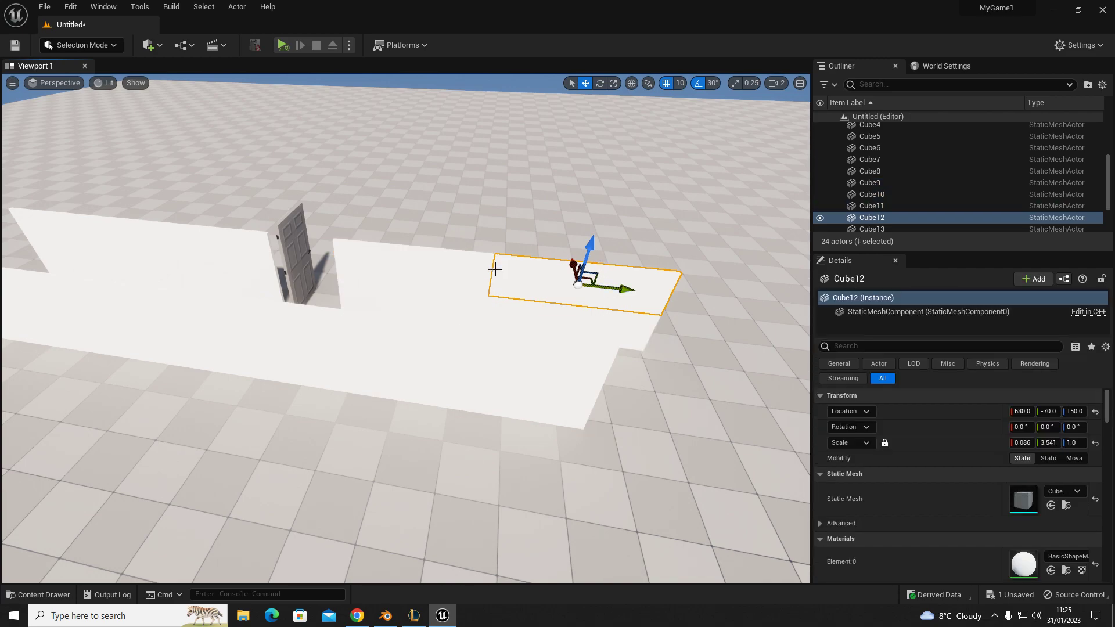
{"action": "left_click", "coordinate": [459, 265], "text": "shift"}
{"action": "left_click_drag", "start_coordinate": [413, 228], "coordinate": [419, 177], "text": "alt"}
{"action": "key", "text": "a"}
{"action": "right_click_drag", "start_coordinate": [419, 177], "coordinate": [413, 248]}
{"action": "left_click", "coordinate": [412, 249]}
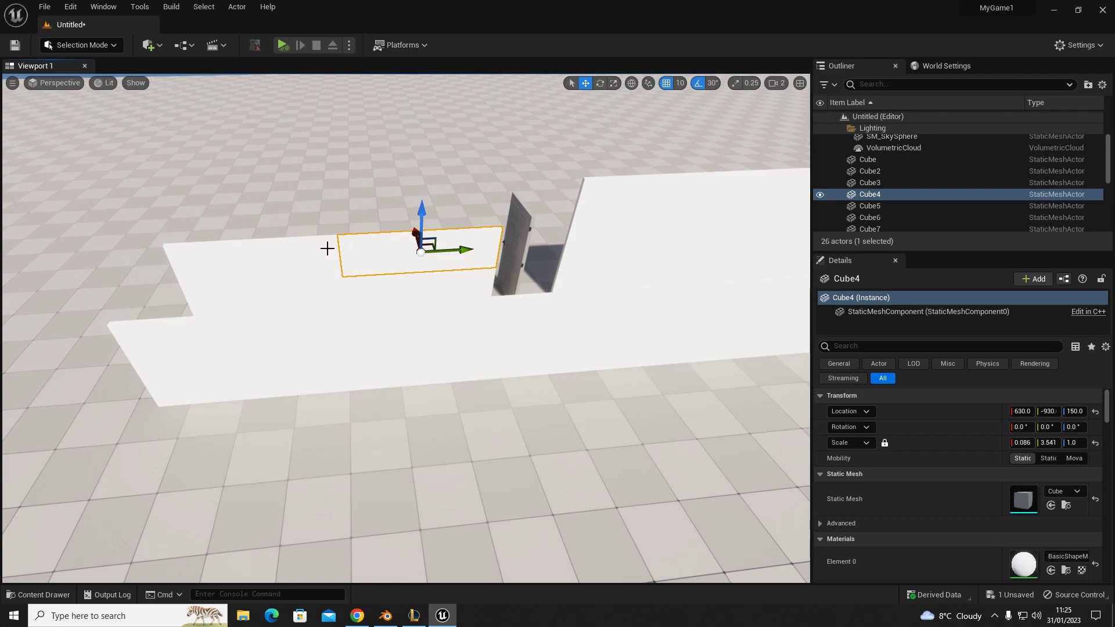
{"action": "left_click", "coordinate": [326, 246], "text": "shift"}
{"action": "left_click_drag", "start_coordinate": [248, 221], "coordinate": [249, 189], "text": "alt"}
Step: Rotate the door about 90° around Z so it lies across the doorway in line with the wall
{"action": "right_click_drag", "start_coordinate": [249, 190], "coordinate": [480, 386]}
{"action": "key", "text": "w"}
{"action": "key", "text": "a"}
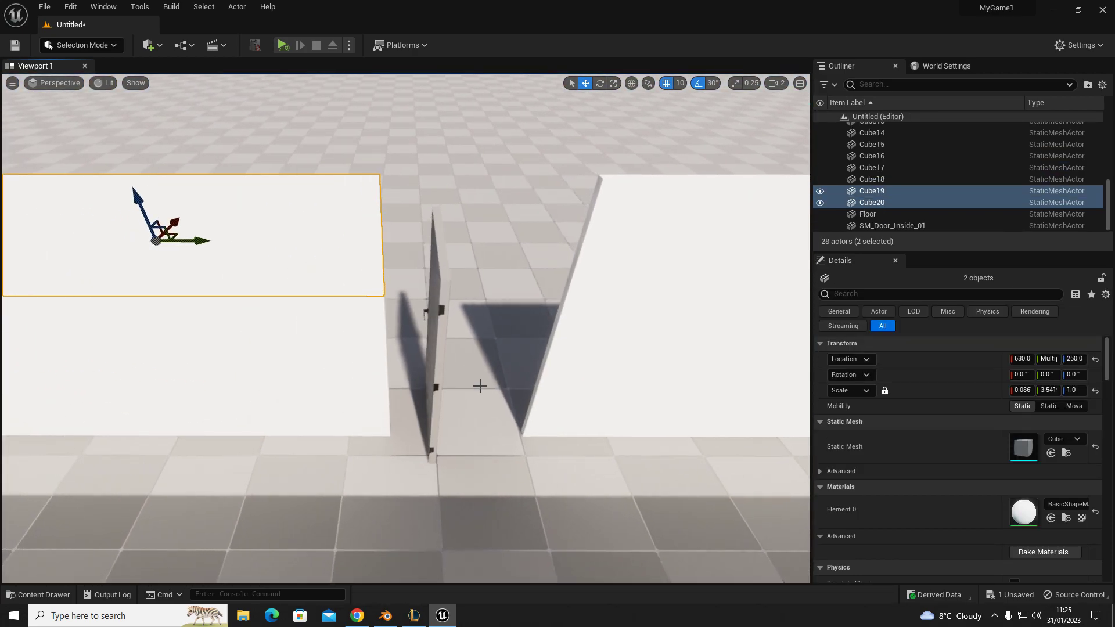
{"action": "left_click", "coordinate": [438, 397]}
{"action": "key", "text": "e"}
{"action": "left_click_drag", "start_coordinate": [433, 483], "coordinate": [413, 418]}
Step: Search the Content folder for "door fram" and place the DoorFrame_a mesh in the doorway
{"action": "key", "text": "w"}
{"action": "right_click_drag", "start_coordinate": [463, 442], "coordinate": [560, 445]}
{"action": "key", "text": "a"}
{"action": "key", "text": "ctrl+space"}
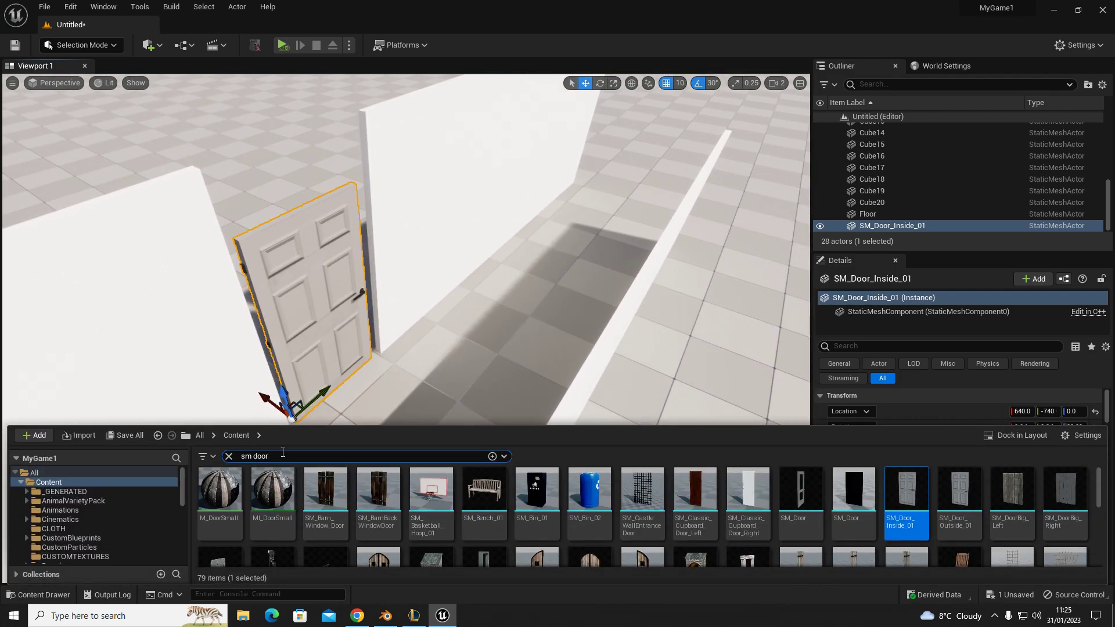
{"action": "left_click_drag", "start_coordinate": [283, 452], "coordinate": [109, 448]}
{"action": "type", "text": "door df"}
{"action": "key", "text": "BackSpace"}
{"action": "key", "text": "BackSpace"}
{"action": "type", "text": "fram"}
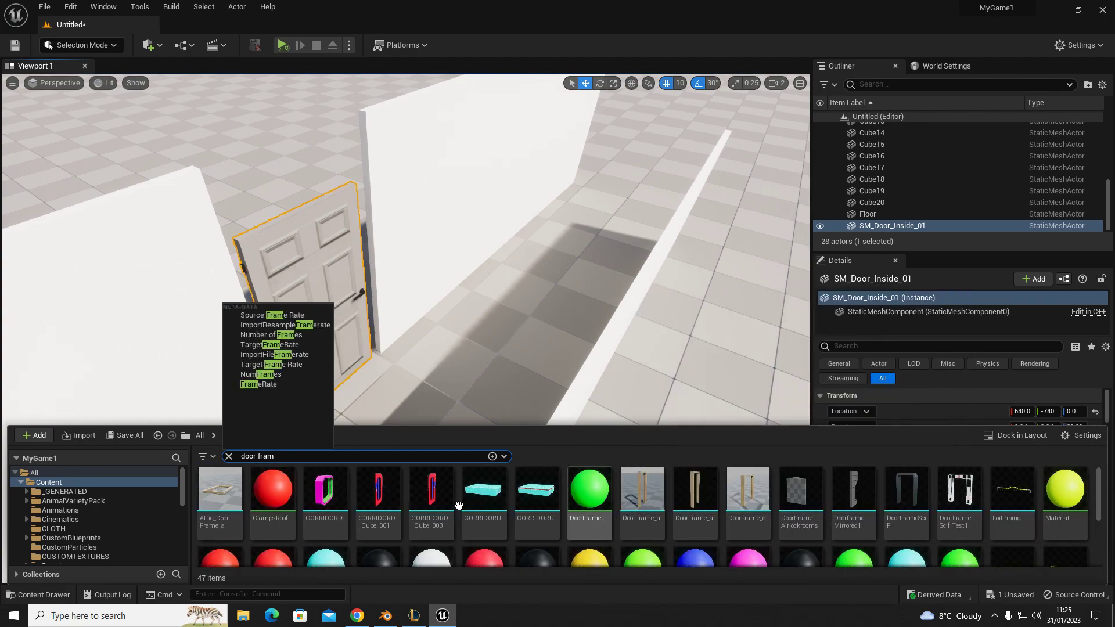
{"action": "mouse_move", "coordinate": [756, 498]}
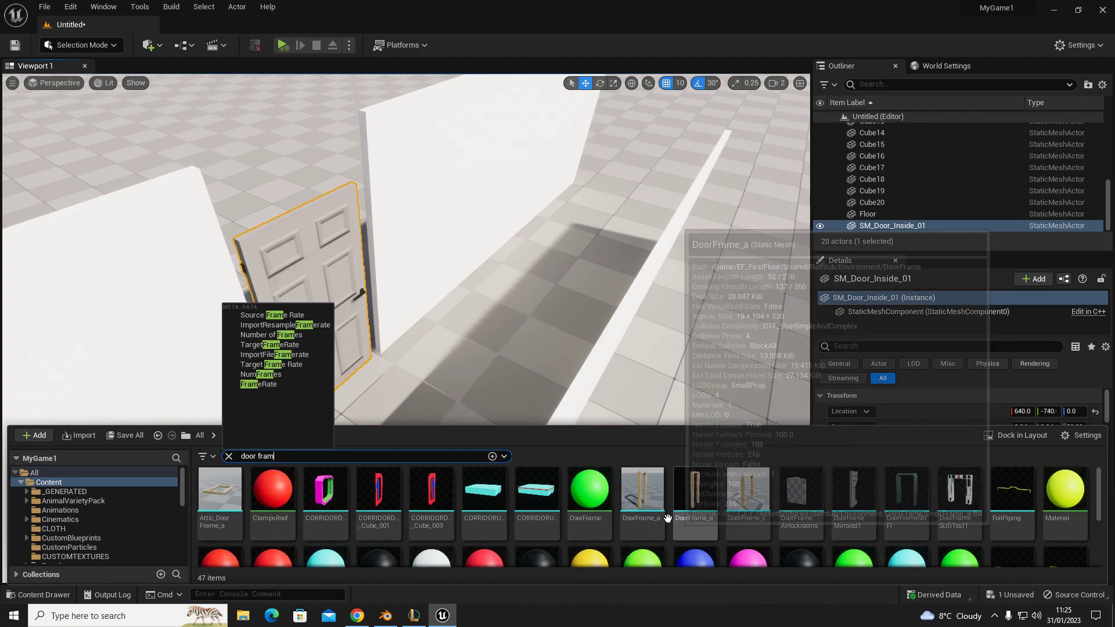
{"action": "left_click", "coordinate": [632, 496]}
{"action": "left_click_drag", "start_coordinate": [627, 421], "coordinate": [287, 397]}
Step: Resize the door frame to about 1.431 in Y and 1.181 in Z, positioned at about Y -678 with grid snapping off
{"action": "key", "text": "f"}
{"action": "key", "text": "r"}
{"action": "mouse_move", "coordinate": [473, 396]}
{"action": "left_mouse_down"}
{"action": "mouse_move", "coordinate": [519, 399]}
{"action": "mouse_move", "coordinate": [468, 396]}
{"action": "left_mouse_up"}
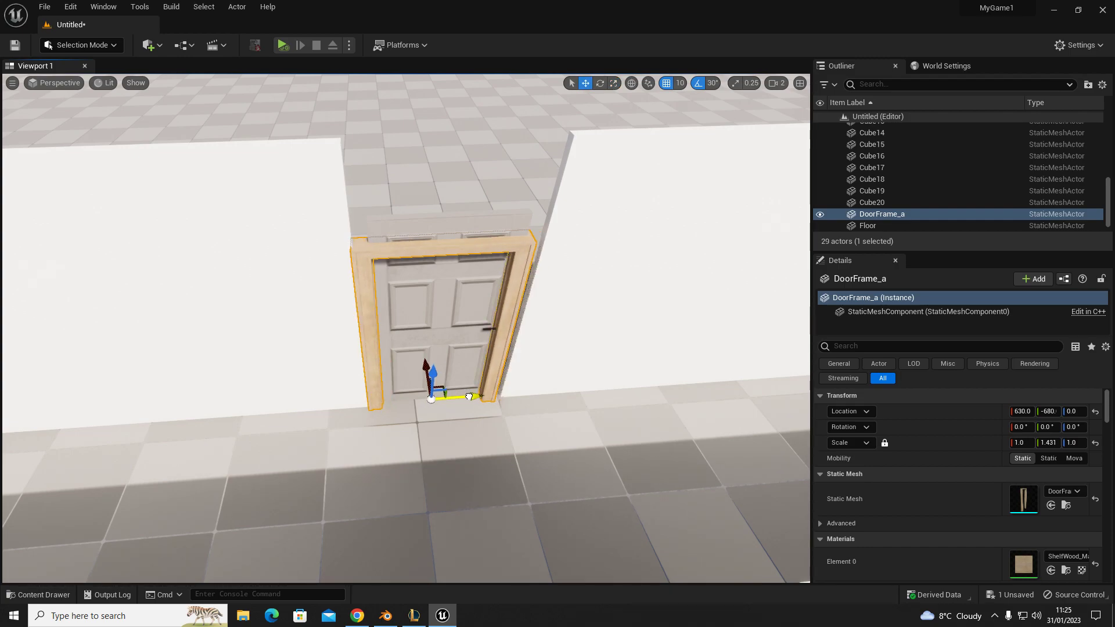
{"action": "left_click", "coordinate": [667, 84]}
{"action": "left_click_drag", "start_coordinate": [460, 398], "coordinate": [439, 347]}
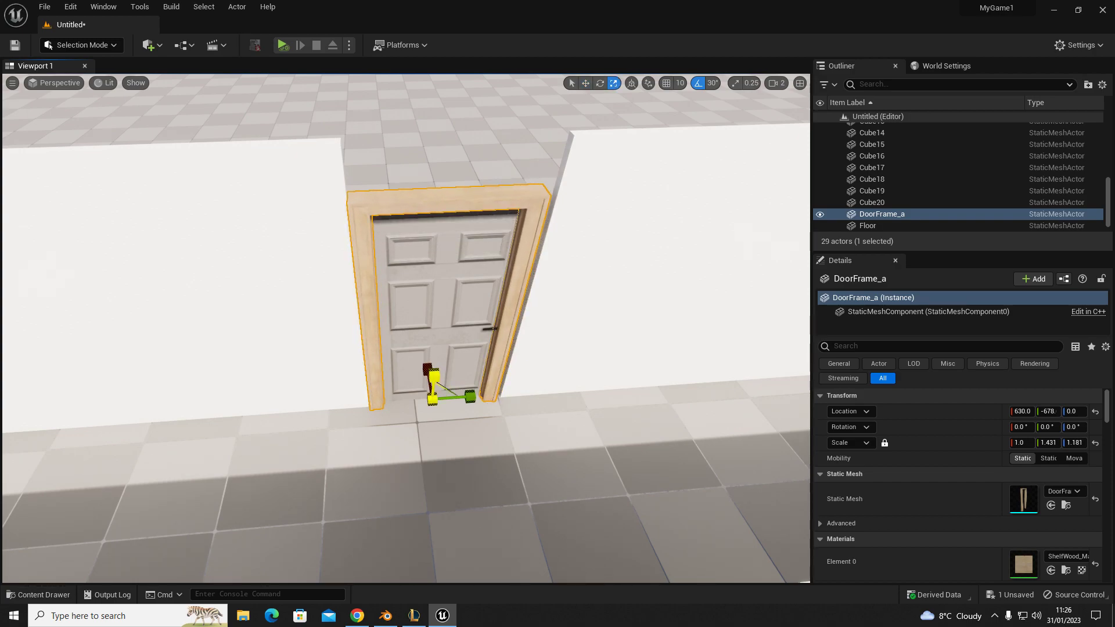
Step: Reduce the door frame's Z scale to about 1.138 and widen the frame slightly along Y
{"action": "right_click_drag", "start_coordinate": [429, 418], "coordinate": [428, 388]}
{"action": "key", "text": "s"}
{"action": "left_click_drag", "start_coordinate": [429, 415], "coordinate": [426, 419]}
{"action": "right_click_drag", "start_coordinate": [426, 420], "coordinate": [461, 451]}
{"action": "key", "text": "w"}
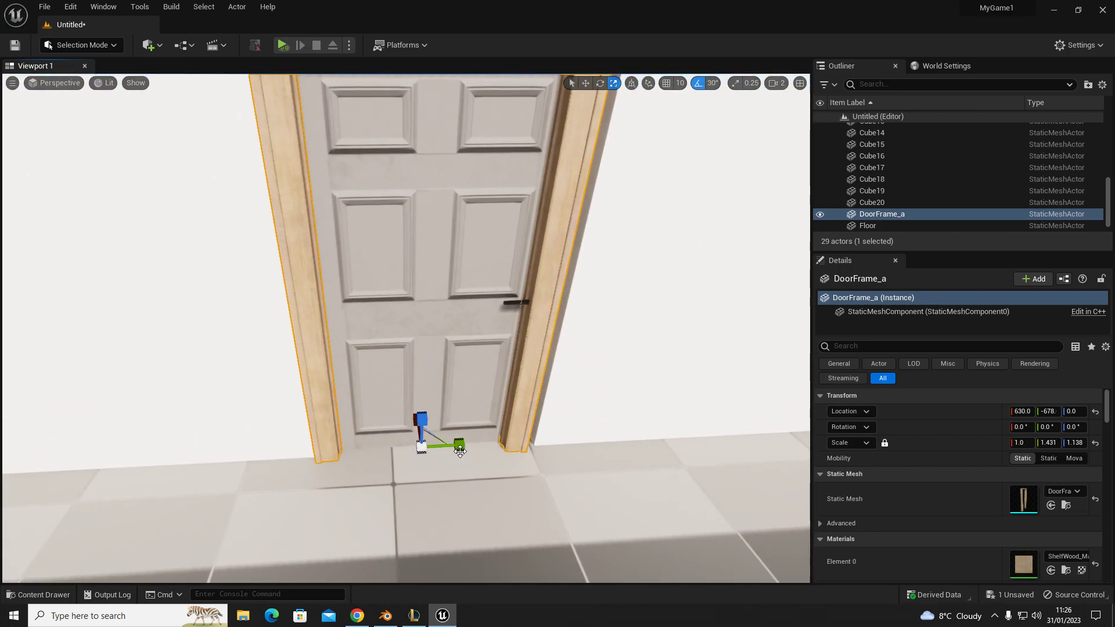
{"action": "left_click_drag", "start_coordinate": [458, 445], "coordinate": [483, 444]}
Step: Move the door to about X 635.3, Y -741 so it sits inside the frame
{"action": "left_click", "coordinate": [433, 380]}
{"action": "key", "text": "w"}
{"action": "left_click_drag", "start_coordinate": [381, 439], "coordinate": [377, 438]}
{"action": "right_click_drag", "start_coordinate": [378, 438], "coordinate": [400, 371]}
{"action": "mouse_move", "coordinate": [339, 455]}
{"action": "right_mouse_down"}
{"action": "mouse_move", "coordinate": [406, 522]}
{"action": "mouse_move", "coordinate": [339, 455]}
{"action": "right_mouse_up"}
{"action": "key", "text": "s"}
{"action": "left_click_drag", "start_coordinate": [276, 419], "coordinate": [272, 414]}
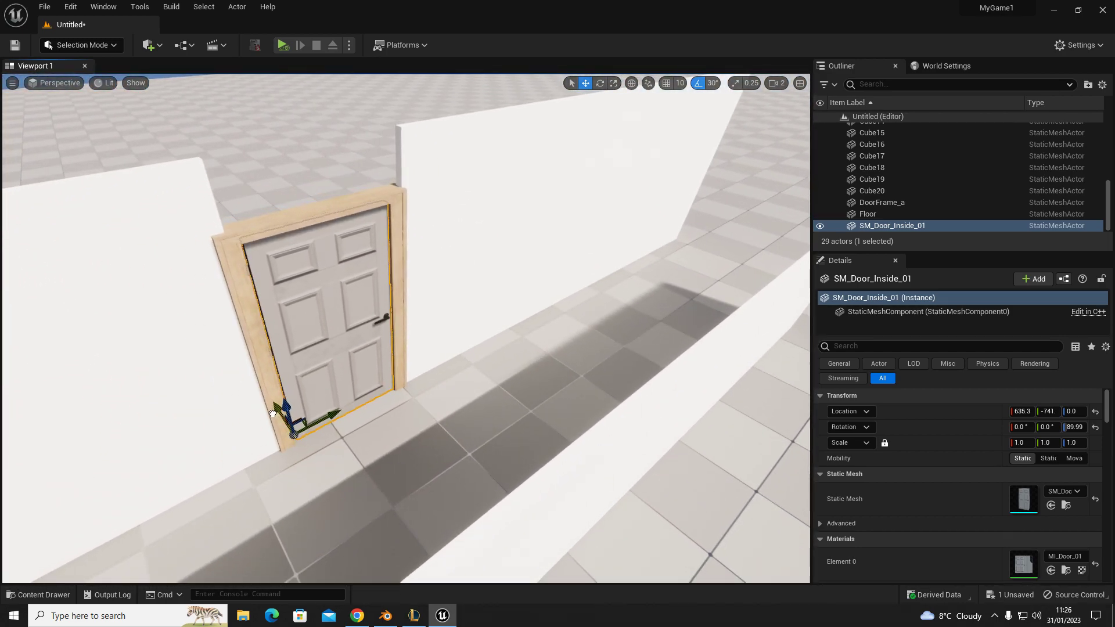
Step: Try rotating the door around its hinge axis inside the frame
{"action": "right_click_drag", "start_coordinate": [359, 355], "coordinate": [261, 381]}
{"action": "key", "text": "w"}
{"action": "key", "text": "e"}
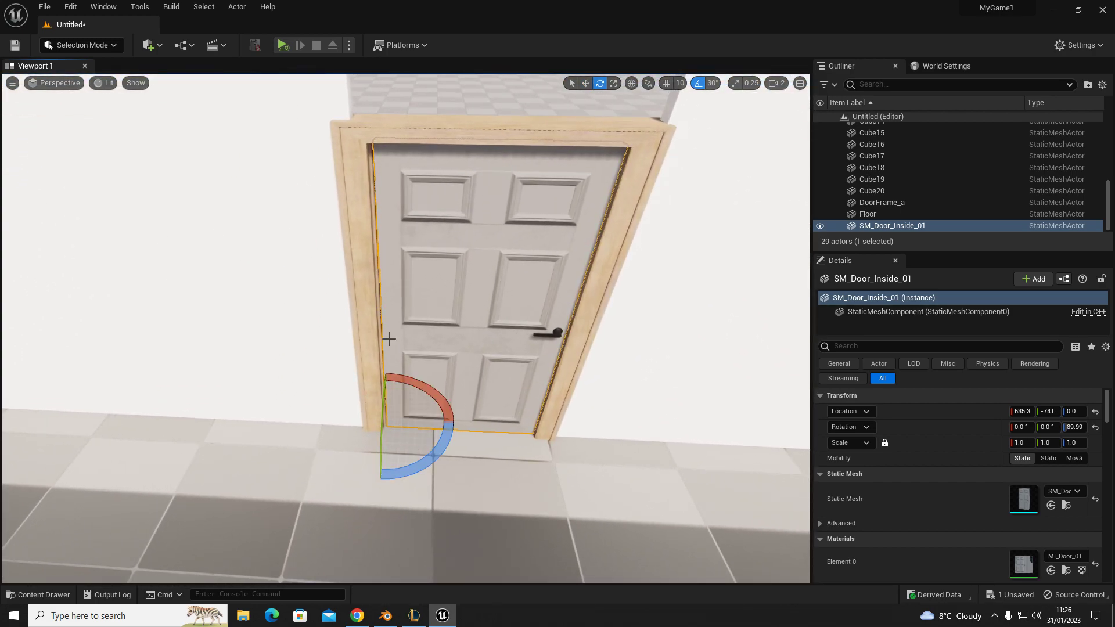
{"action": "mouse_move", "coordinate": [424, 326]}
{"action": "right_mouse_down"}
{"action": "mouse_move", "coordinate": [464, 314]}
{"action": "mouse_move", "coordinate": [423, 326]}
{"action": "right_mouse_up"}
{"action": "key", "text": "s"}
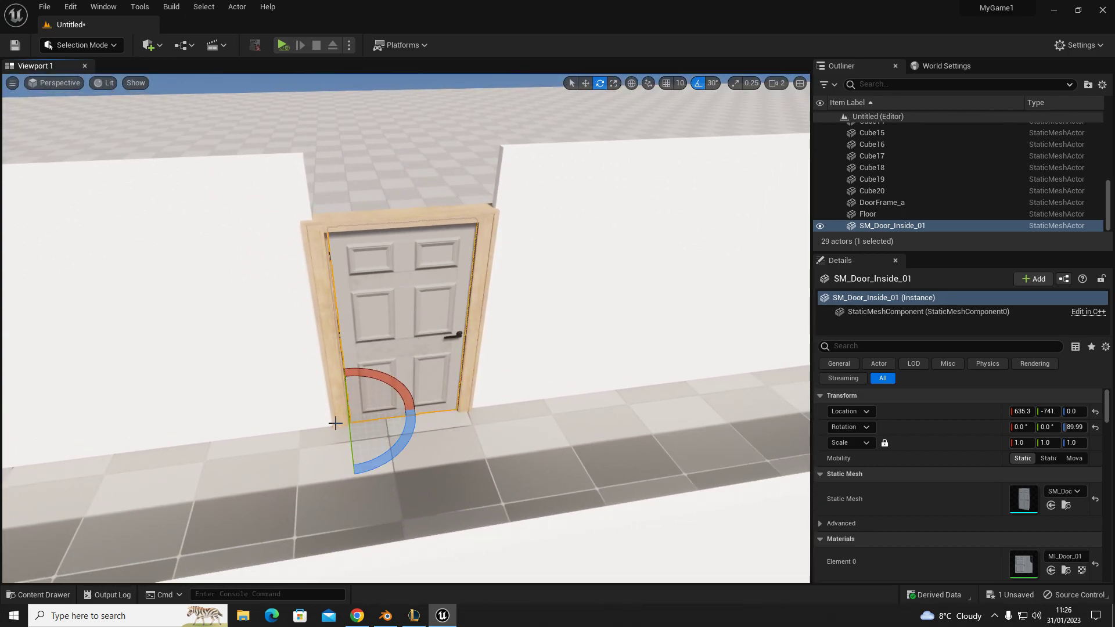
{"action": "mouse_move", "coordinate": [411, 429]}
{"action": "left_mouse_down"}
{"action": "mouse_move", "coordinate": [392, 452]}
{"action": "mouse_move", "coordinate": [406, 439]}
{"action": "left_mouse_up"}
Step: Inspect the door's pivot with the Edit Pivot tool in Modeling mode and return to Selection mode
{"action": "left_click", "coordinate": [71, 45]}
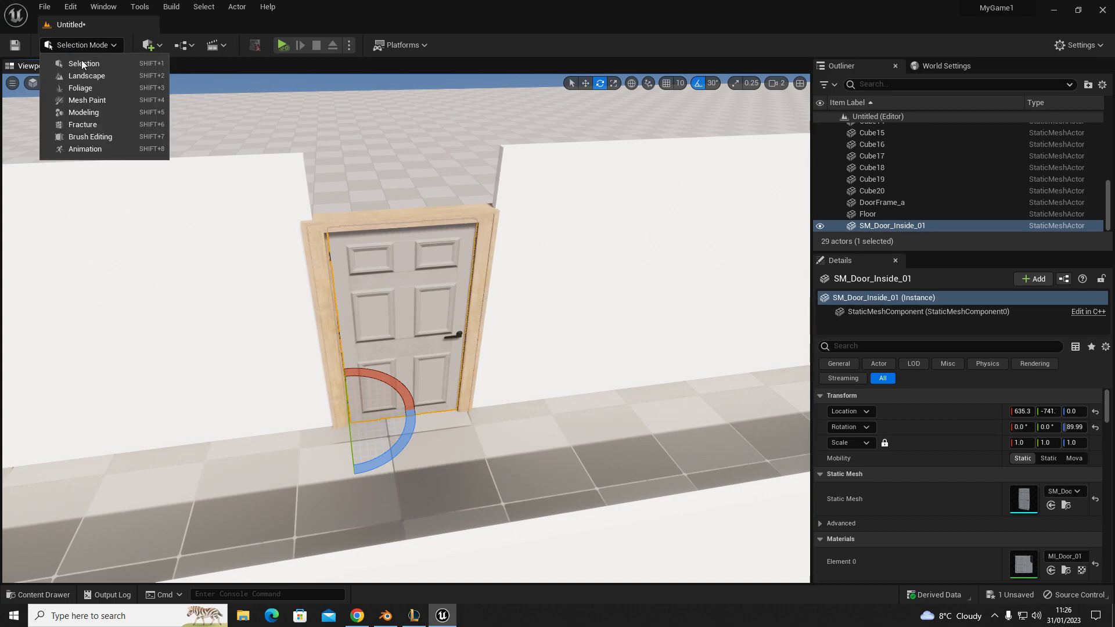
{"action": "left_click", "coordinate": [58, 112]}
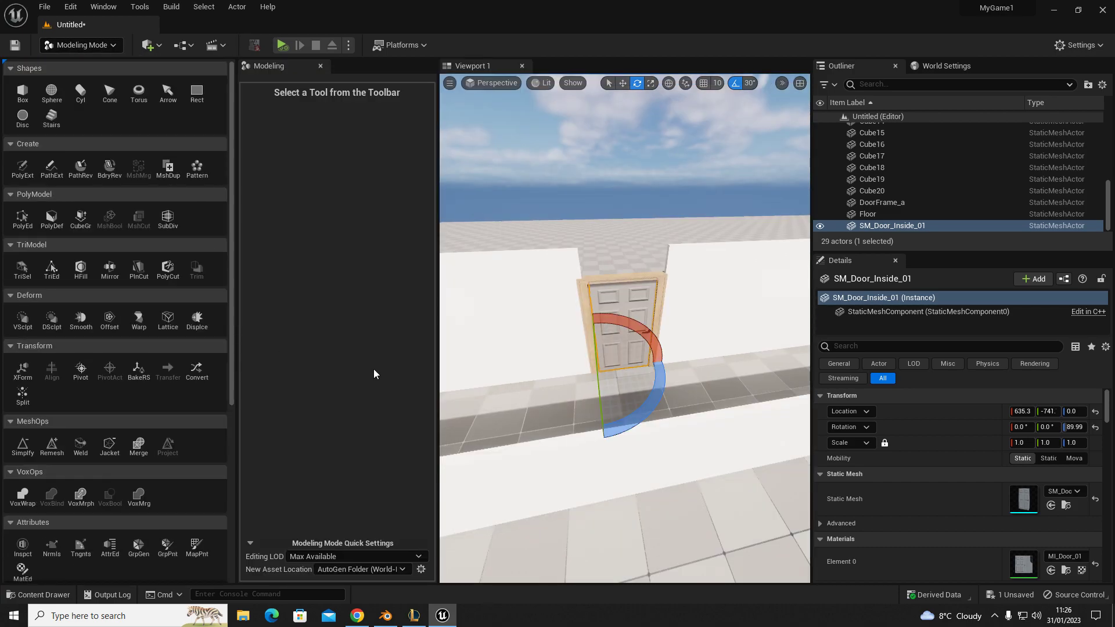
{"action": "left_click", "coordinate": [81, 370]}
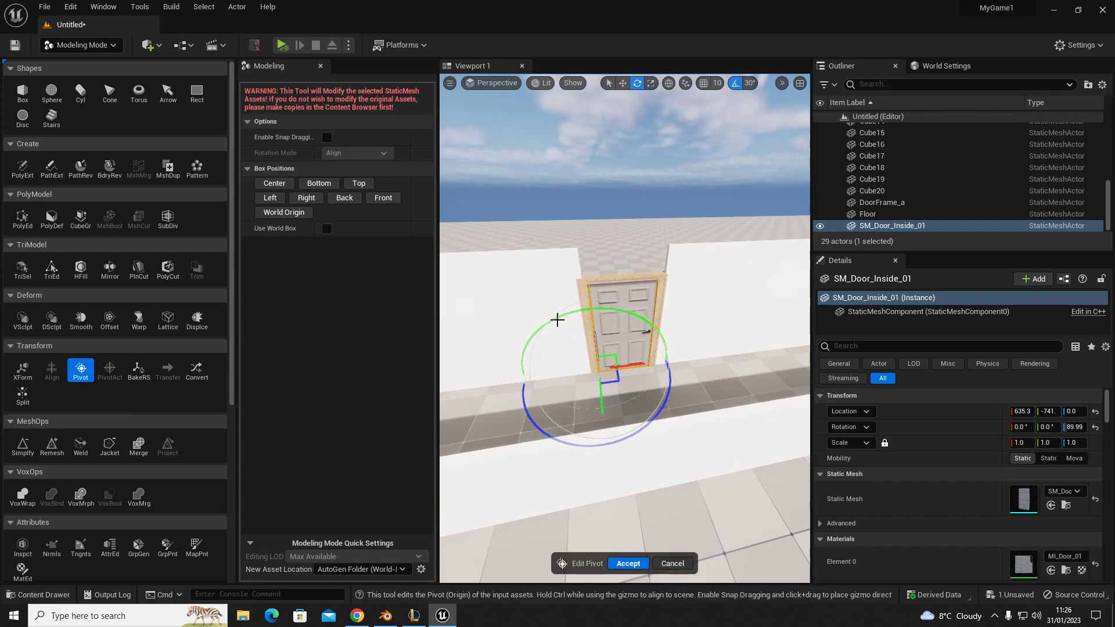
{"action": "mouse_move", "coordinate": [629, 367]}
{"action": "left_mouse_down"}
{"action": "mouse_move", "coordinate": [672, 360]}
{"action": "mouse_move", "coordinate": [598, 378]}
{"action": "mouse_move", "coordinate": [629, 369]}
{"action": "left_mouse_up"}
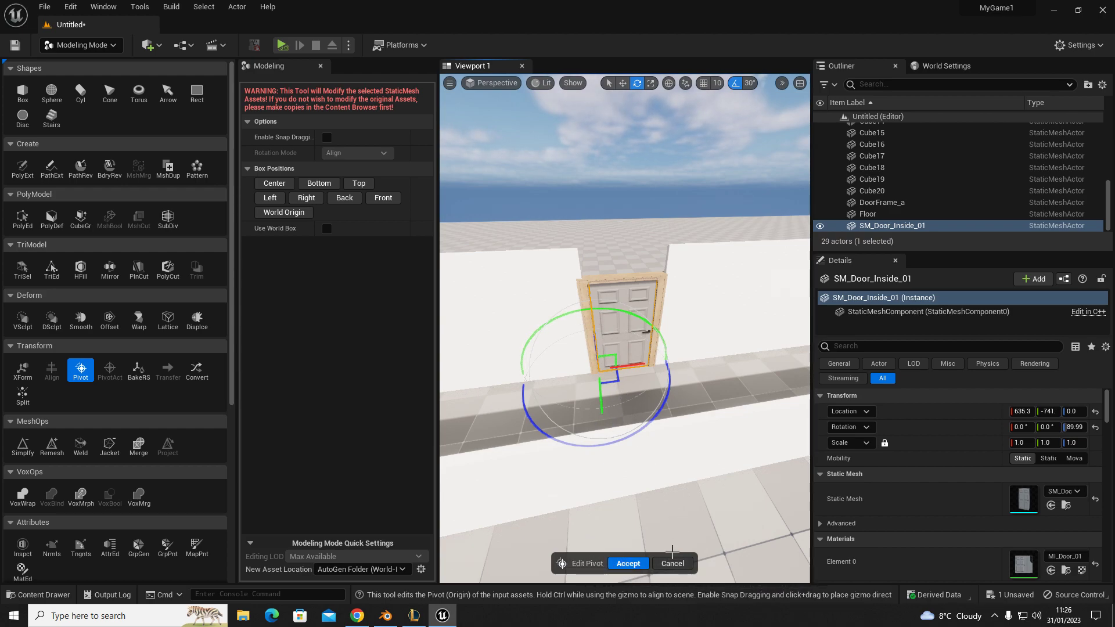
{"action": "left_click", "coordinate": [620, 564]}
{"action": "left_click", "coordinate": [81, 44]}
{"action": "left_click", "coordinate": [93, 57]}
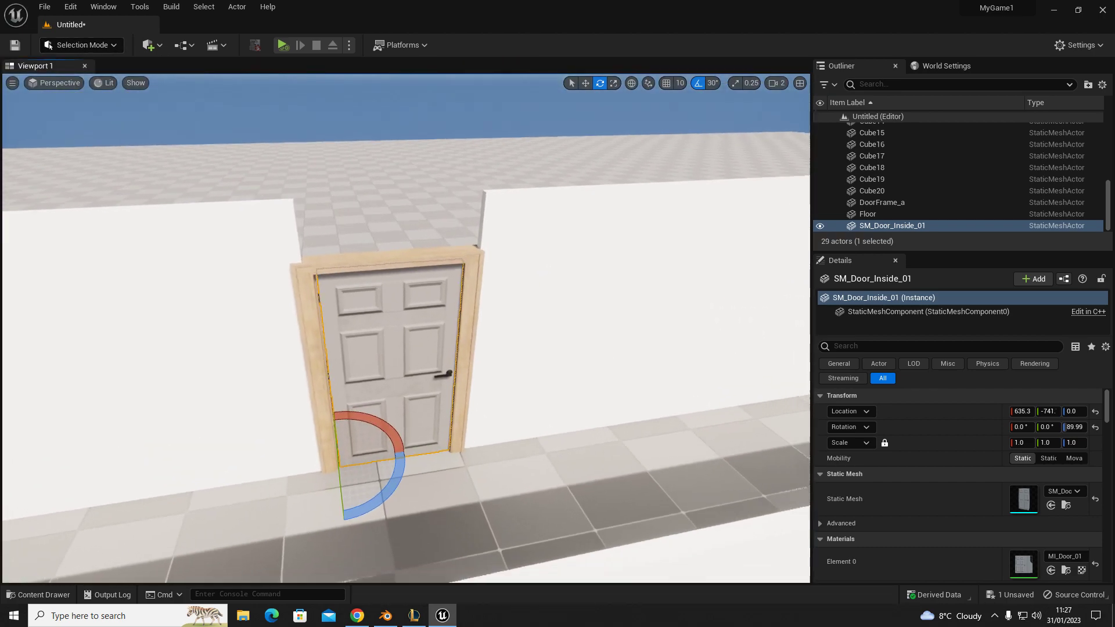
Step: Duplicate the upper wall segment beside the door upward and shift the copy along the wall toward the door opening
{"action": "right_click_drag", "start_coordinate": [557, 505], "coordinate": [605, 507]}
{"action": "key", "text": "a"}
{"action": "mouse_move", "coordinate": [610, 497]}
{"action": "left_mouse_down"}
{"action": "mouse_move", "coordinate": [546, 482]}
{"action": "mouse_move", "coordinate": [607, 497]}
{"action": "left_mouse_up"}
{"action": "right_click_drag", "start_coordinate": [606, 496], "coordinate": [412, 374]}
{"action": "key", "text": "d"}
{"action": "mouse_move", "coordinate": [413, 375]}
{"action": "left_mouse_down", "text": "alt"}
{"action": "mouse_move", "coordinate": [330, 383]}
{"action": "mouse_move", "coordinate": [412, 372]}
{"action": "left_mouse_up", "text": "alt"}
{"action": "left_click", "coordinate": [272, 250]}
{"action": "left_click_drag", "start_coordinate": [272, 250], "coordinate": [232, 250], "text": "alt"}
{"action": "key", "text": "a"}
{"action": "right_click_drag", "start_coordinate": [207, 277], "coordinate": [334, 247]}
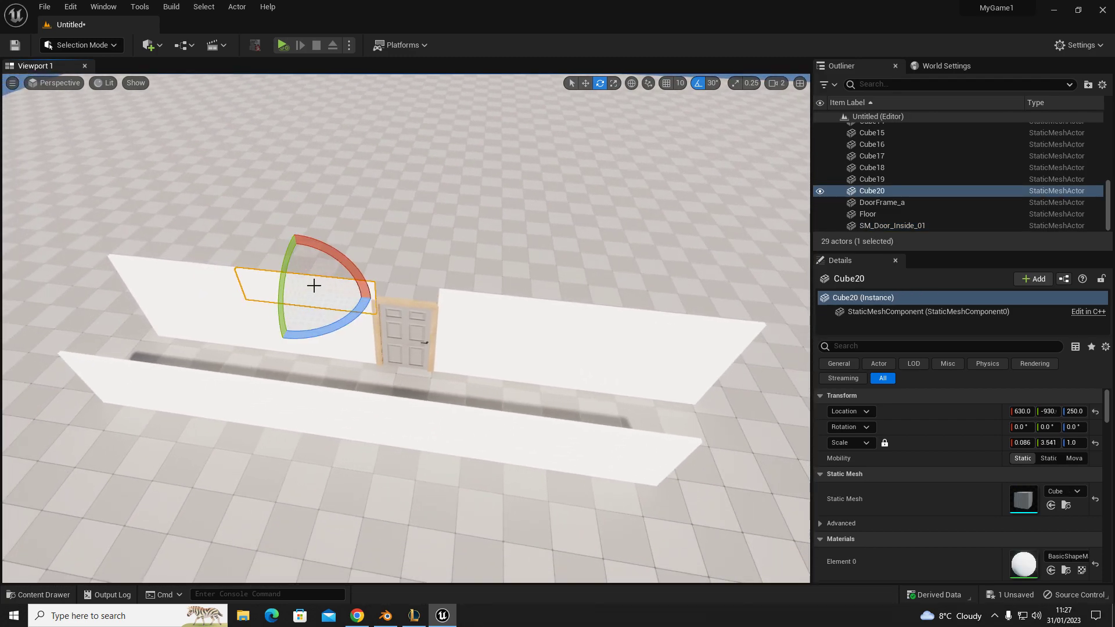
{"action": "key", "text": "w"}
{"action": "left_click_drag", "start_coordinate": [301, 259], "coordinate": [300, 241], "text": "alt"}
{"action": "left_click_drag", "start_coordinate": [334, 279], "coordinate": [435, 290]}
Step: Align and lower the copied wall segment so it closes the gap above the door frame
{"action": "right_click_drag", "start_coordinate": [435, 290], "coordinate": [443, 284]}
{"action": "key", "text": "w"}
{"action": "key", "text": "w"}
{"action": "left_click_drag", "start_coordinate": [425, 204], "coordinate": [450, 209]}
{"action": "left_click_drag", "start_coordinate": [416, 163], "coordinate": [416, 214]}
{"action": "key", "text": "w"}
{"action": "key", "text": "r"}
{"action": "key", "text": "w"}
Step: Duplicate the four upper segments of the opposite wall upward with grid snapping on, adding another row
{"action": "right_click_drag", "start_coordinate": [416, 214], "coordinate": [360, 238]}
{"action": "key", "text": "s"}
{"action": "key", "text": "a"}
{"action": "left_click", "coordinate": [251, 320]}
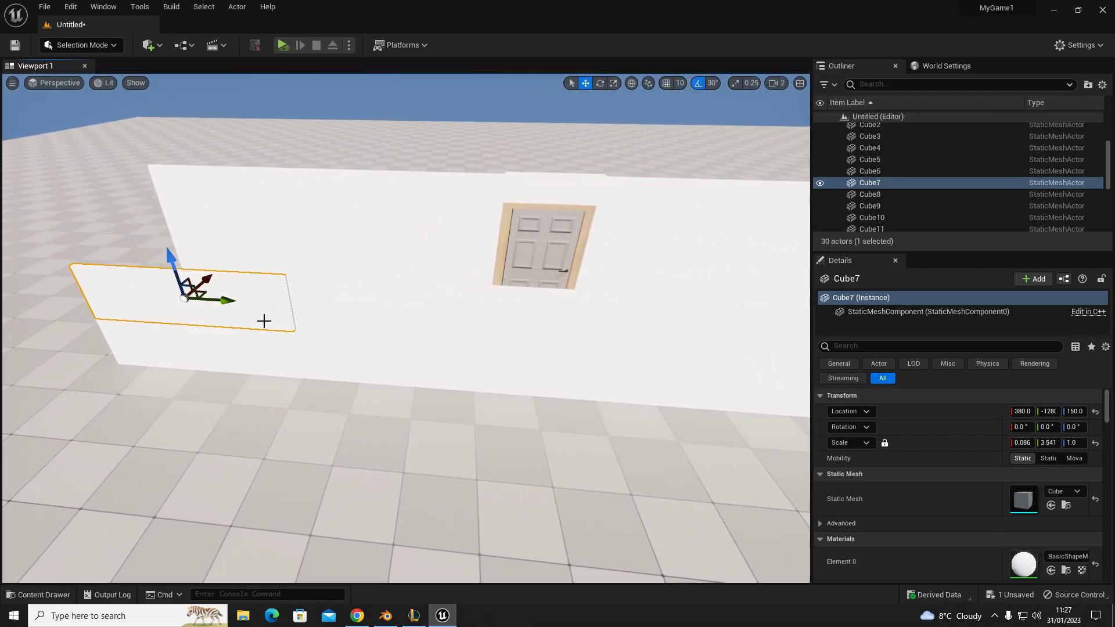
{"action": "left_click", "coordinate": [372, 310], "text": "shift"}
{"action": "right_click_drag", "start_coordinate": [522, 348], "coordinate": [604, 348]}
{"action": "key", "text": "d"}
{"action": "left_click", "coordinate": [384, 326], "text": "shift"}
{"action": "left_click", "coordinate": [491, 319], "text": "shift"}
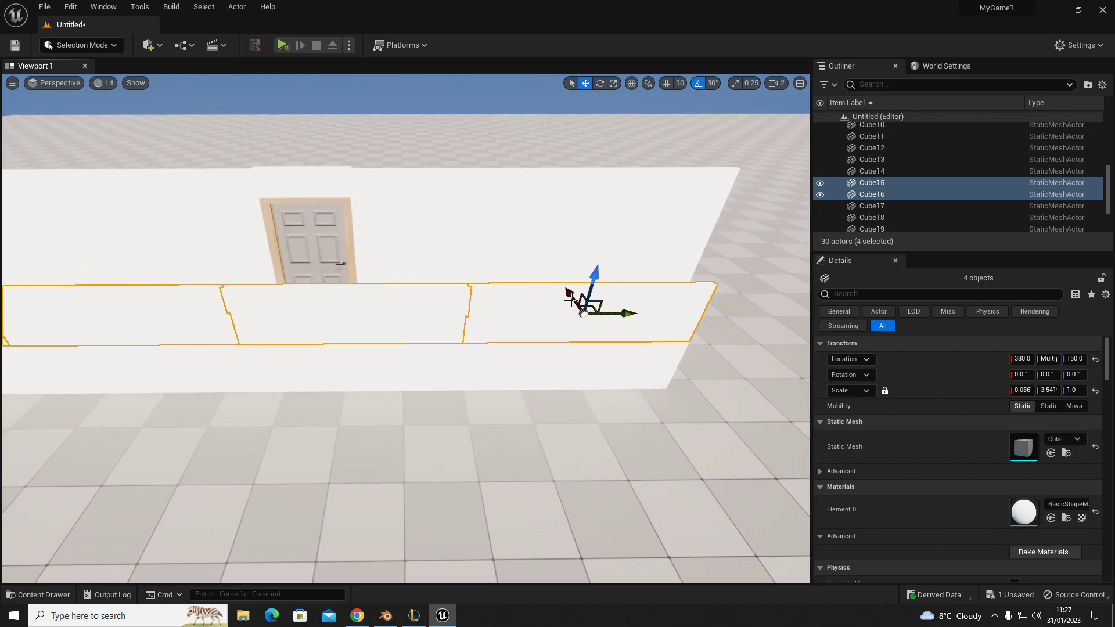
{"action": "left_click", "coordinate": [666, 83]}
{"action": "left_click_drag", "start_coordinate": [594, 268], "coordinate": [611, 205], "text": "alt"}
Step: Add a cube shape above the corridor at about X 510, Y -560, Z 410
{"action": "key", "text": "d"}
{"action": "right_click_drag", "start_coordinate": [507, 327], "coordinate": [349, 320]}
{"action": "key", "text": "a"}
{"action": "left_click", "coordinate": [353, 300]}
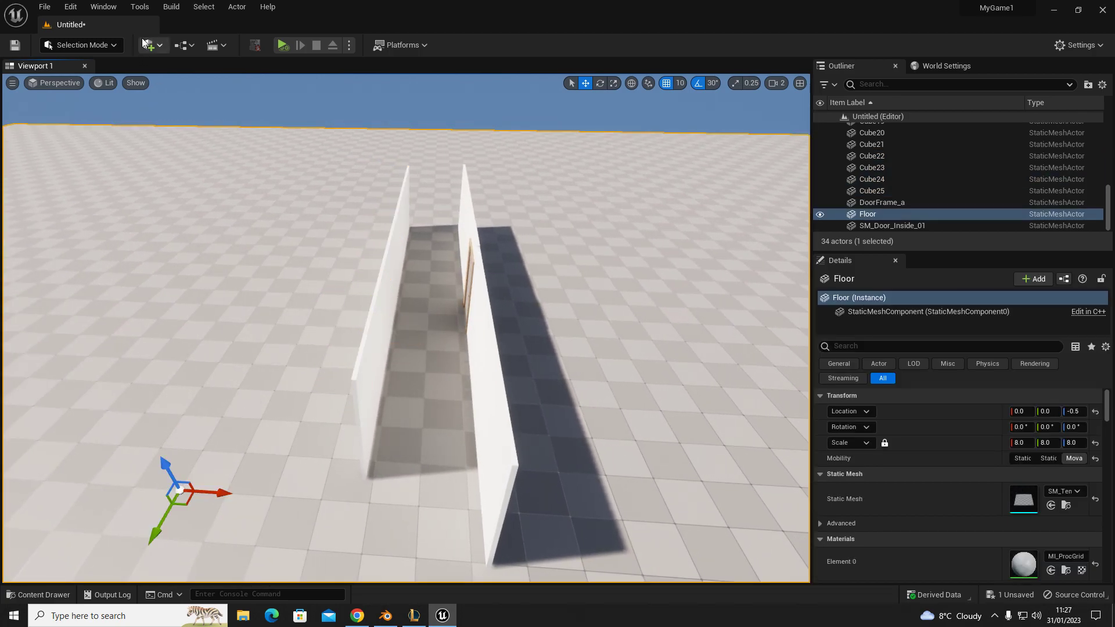
{"action": "left_click", "coordinate": [149, 45]}
{"action": "mouse_move", "coordinate": [185, 165]}
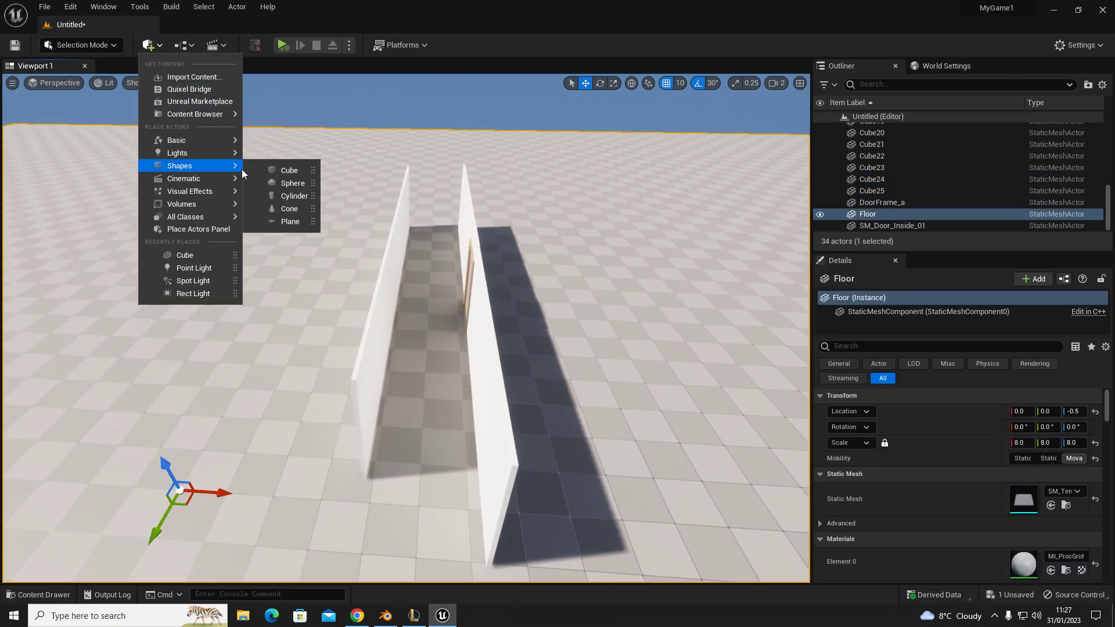
{"action": "left_click", "coordinate": [298, 169]}
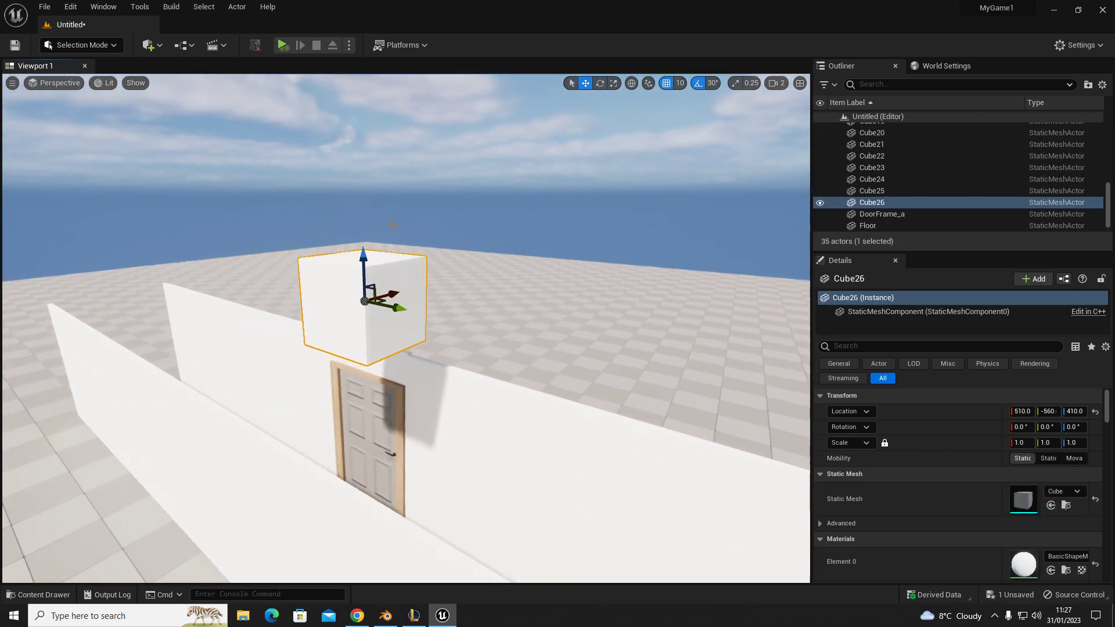
Step: Scale the cube into a flat roof slab of about 4.408 in X, 12.54 in Y and 0.170 in Z
{"action": "key", "text": "r"}
{"action": "left_click_drag", "start_coordinate": [405, 255], "coordinate": [405, 261]}
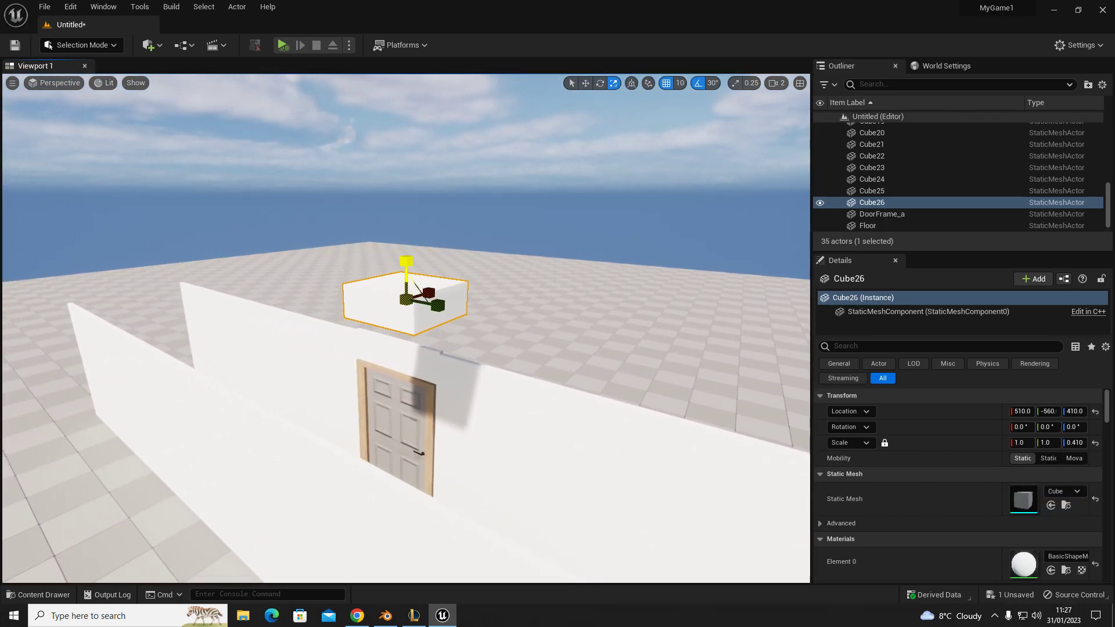
{"action": "left_click_drag", "start_coordinate": [437, 305], "coordinate": [511, 326]}
{"action": "right_click_drag", "start_coordinate": [406, 325], "coordinate": [296, 232]}
{"action": "left_click_drag", "start_coordinate": [296, 233], "coordinate": [325, 241]}
{"action": "left_click_drag", "start_coordinate": [295, 203], "coordinate": [331, 183]}
{"action": "right_click_drag", "start_coordinate": [395, 226], "coordinate": [314, 165]}
Step: Lower the roof slab to Z 300 so it rests on the corridor walls, and check it from inside
{"action": "key", "text": "w"}
{"action": "left_click_drag", "start_coordinate": [434, 226], "coordinate": [433, 269]}
{"action": "right_click_drag", "start_coordinate": [422, 295], "coordinate": [361, 327]}
{"action": "key", "text": "w"}
{"action": "key", "text": "s"}
{"action": "key", "text": "s"}
{"action": "key", "text": "w"}
{"action": "key", "text": "s"}
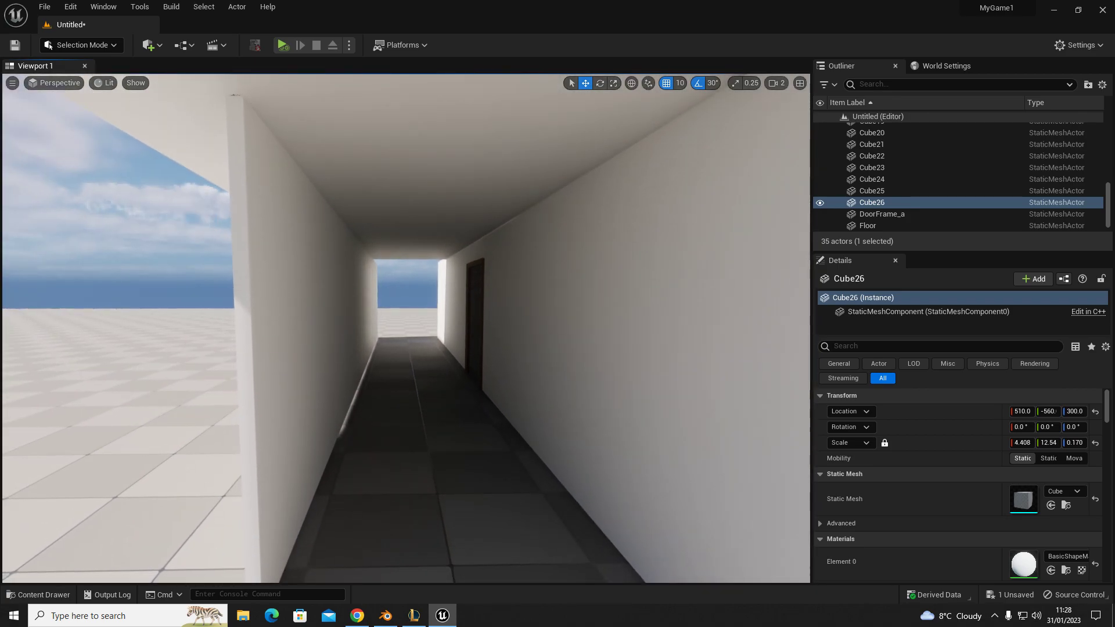
Step: Place a Trigger Box actor on the corridor floor at about X 500, Y -570, Z 0
{"action": "left_click", "coordinate": [148, 45]}
{"action": "mouse_move", "coordinate": [191, 217]}
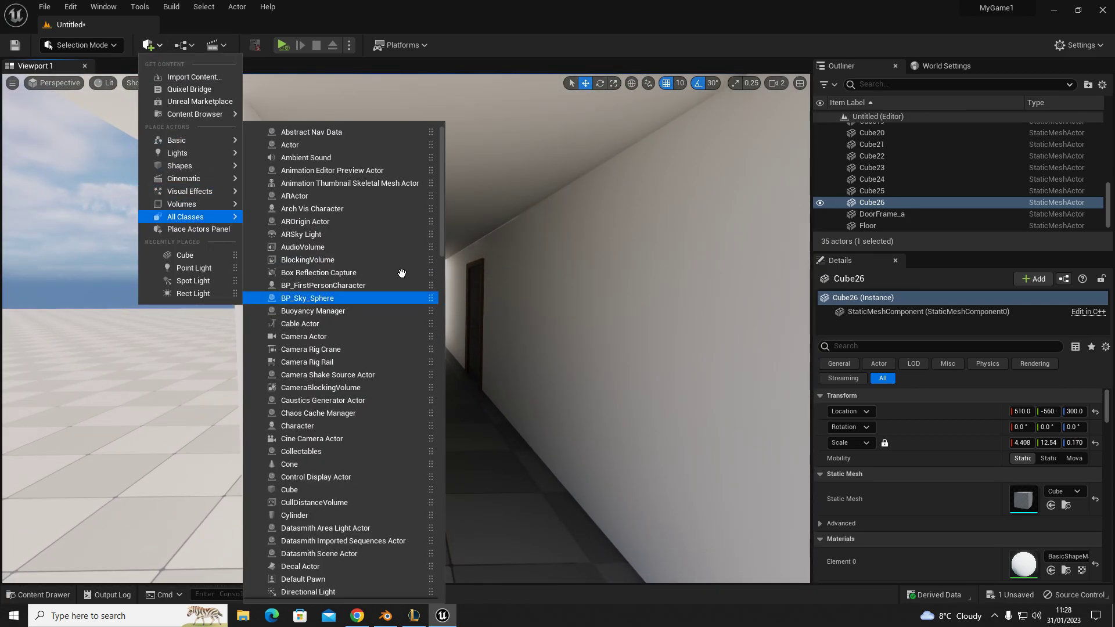
{"action": "key", "text": "a"}
{"action": "right_click_drag", "start_coordinate": [476, 325], "coordinate": [476, 324]}
{"action": "key", "text": "d"}
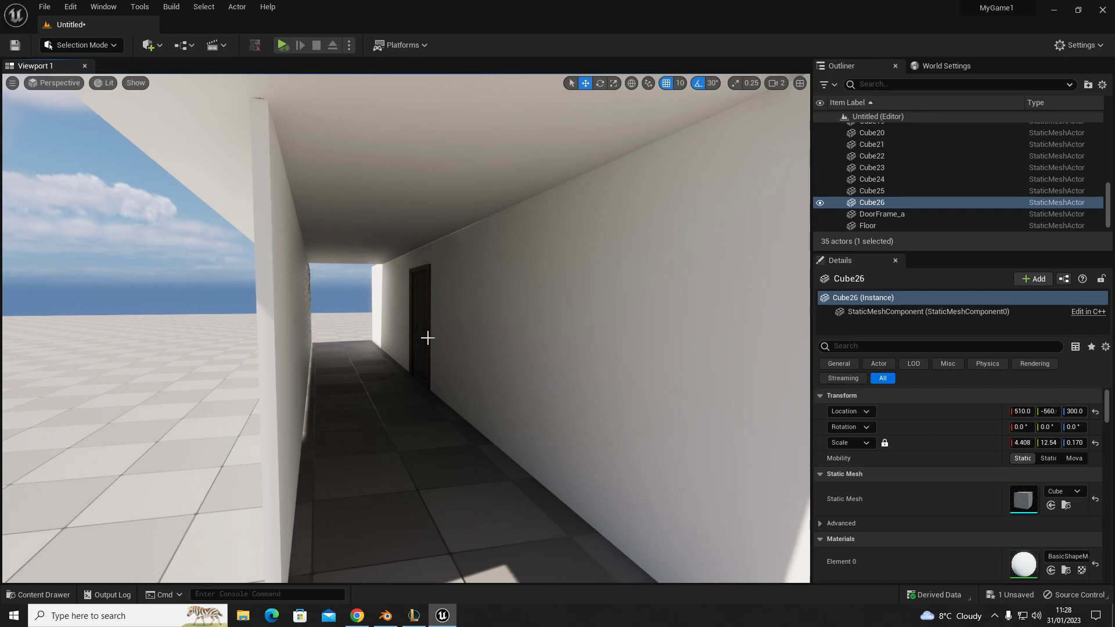
{"action": "left_click", "coordinate": [156, 46]}
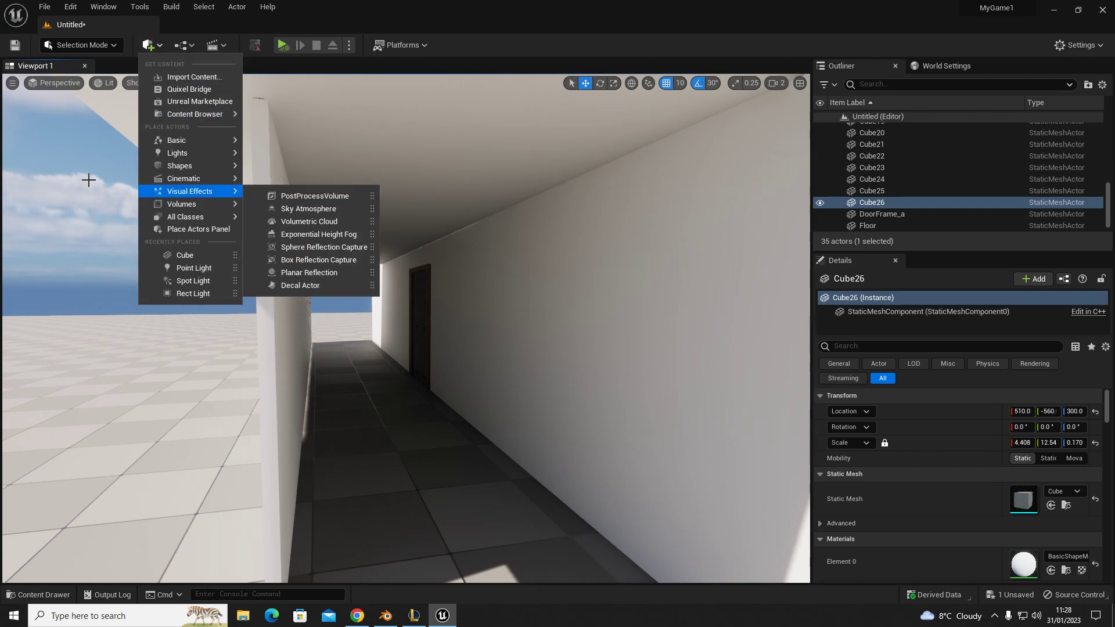
{"action": "mouse_move", "coordinate": [190, 216]}
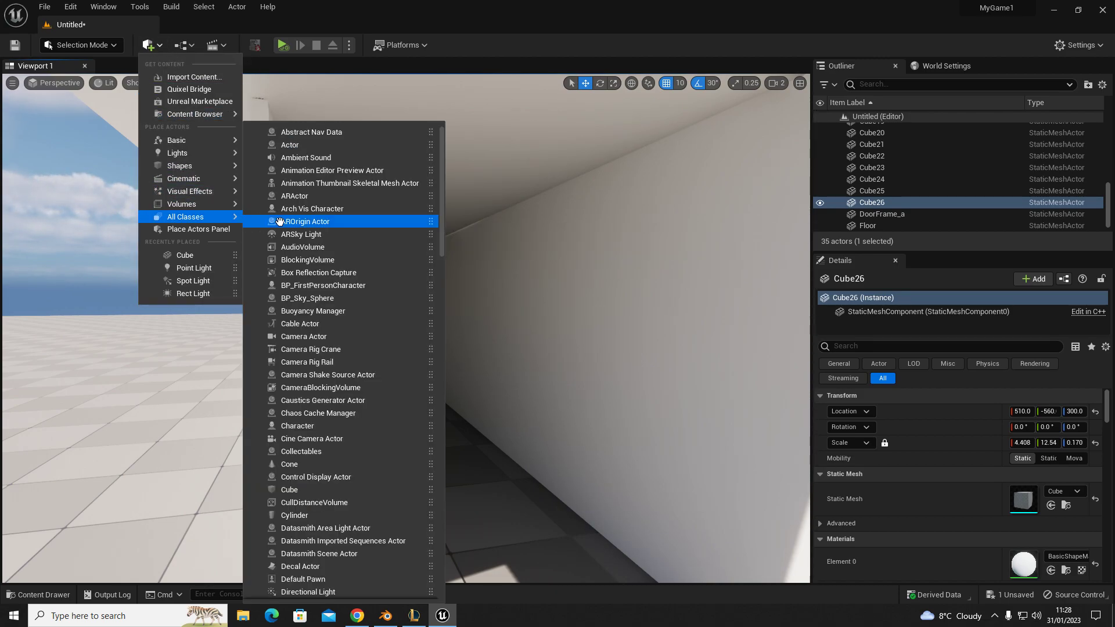
{"action": "type", "text": "trigger"}
{"action": "left_click_drag", "start_coordinate": [316, 234], "coordinate": [377, 405]}
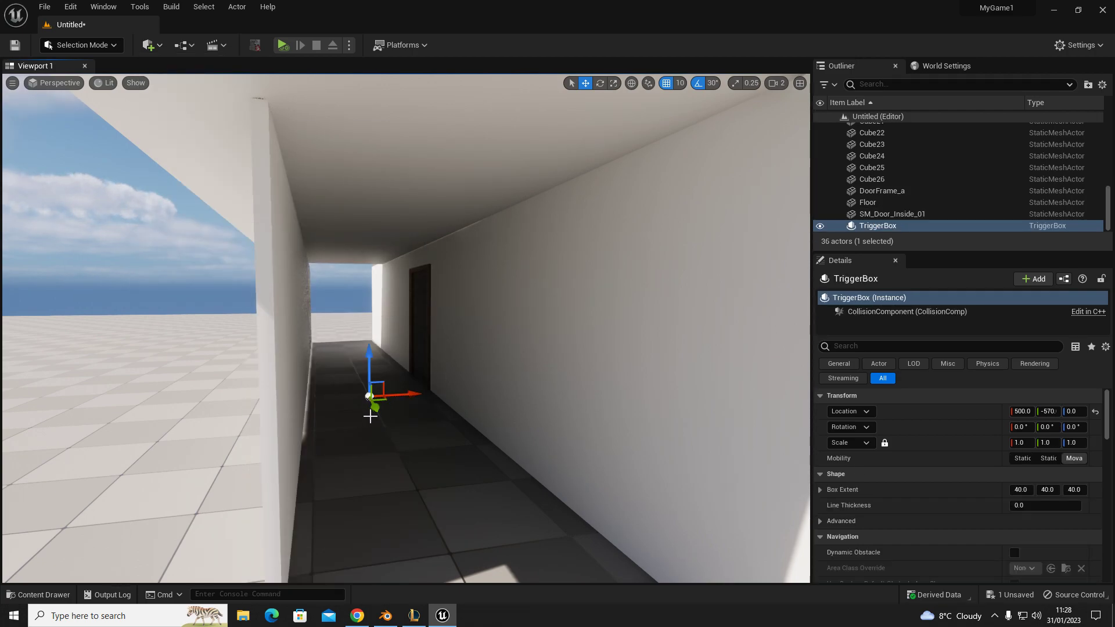
Step: Position the trigger box at X 510, Y -490, Z 40 and widen its X extent to about 120 to span the corridor
{"action": "right_click", "coordinate": [385, 442]}
{"action": "type", "text": "s"}
{"action": "right_click_drag", "start_coordinate": [360, 400], "coordinate": [371, 408]}
{"action": "left_click", "coordinate": [365, 386]}
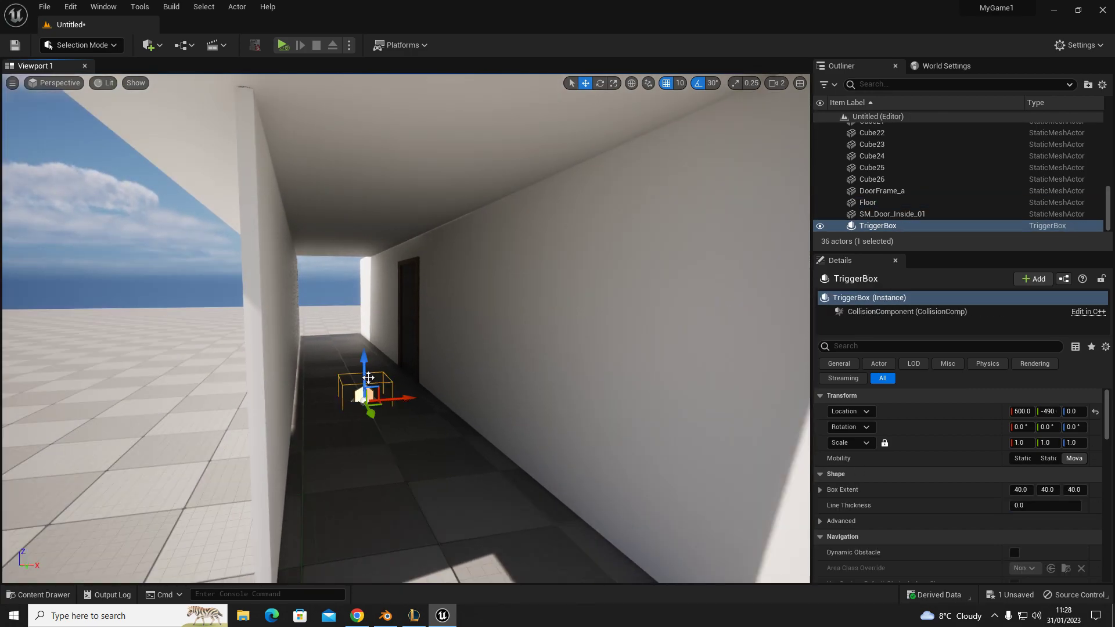
{"action": "mouse_move", "coordinate": [370, 354]}
{"action": "left_mouse_down"}
{"action": "mouse_move", "coordinate": [375, 362]}
{"action": "mouse_move", "coordinate": [365, 338]}
{"action": "left_mouse_up"}
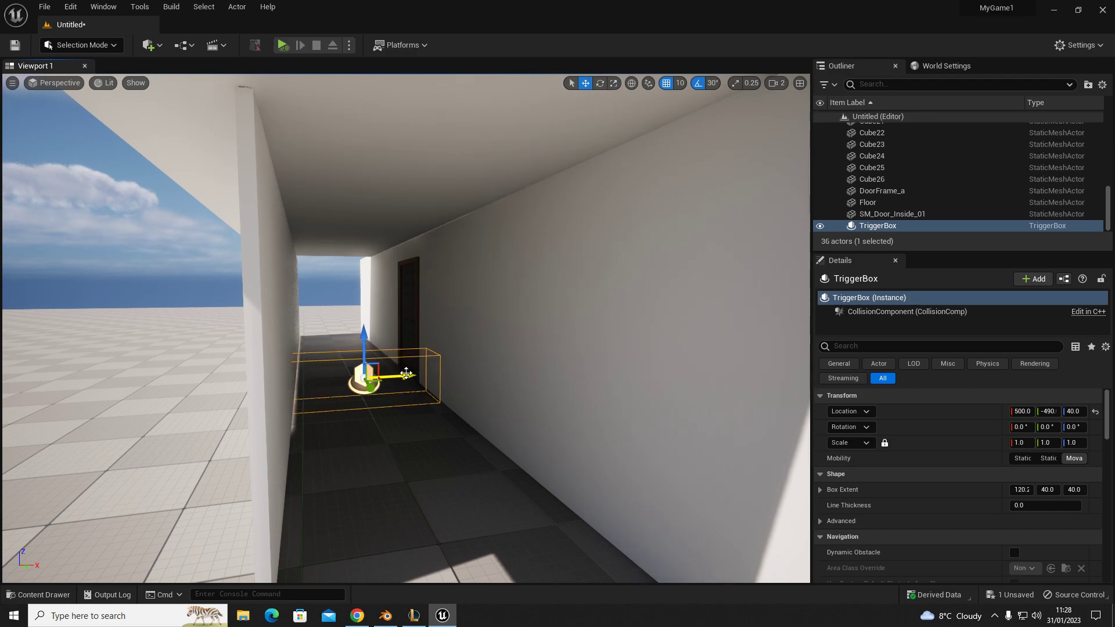
{"action": "left_click_drag", "start_coordinate": [404, 375], "coordinate": [411, 376]}
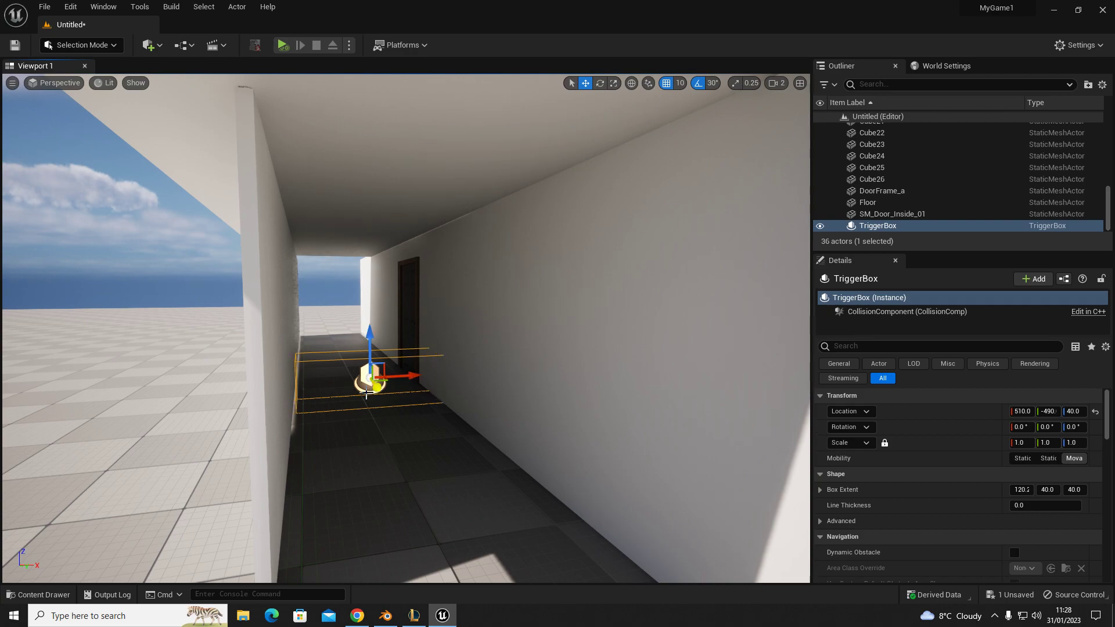
Step: Rename the trigger box as StopDoorAnimationTrigger
{"action": "key", "text": "s"}
{"action": "right_click_drag", "start_coordinate": [360, 398], "coordinate": [354, 395]}
{"action": "key", "text": "w"}
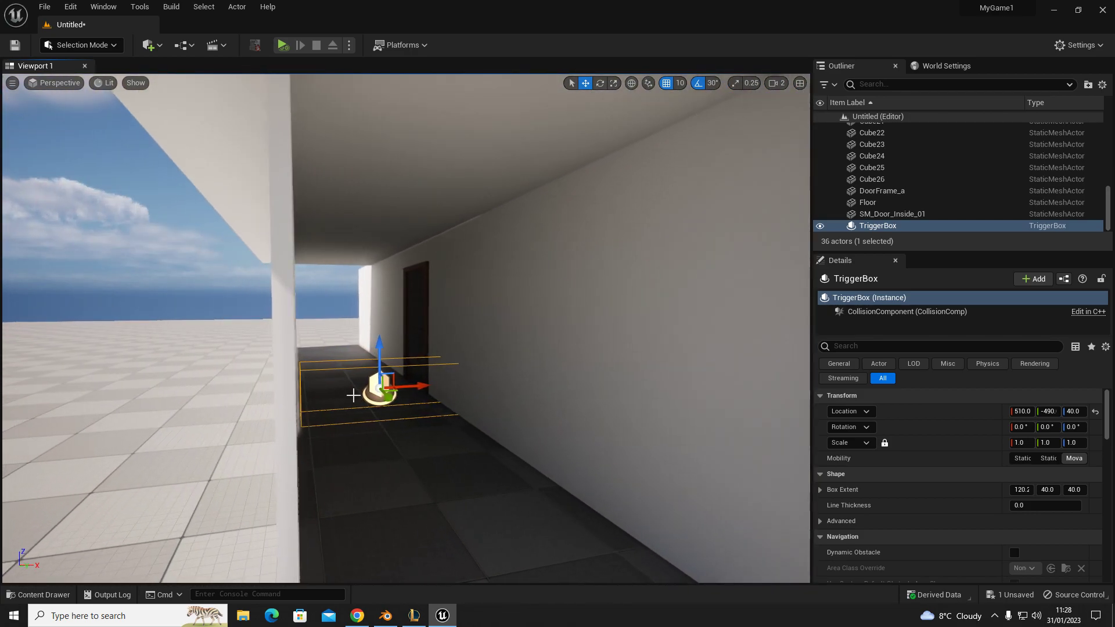
{"action": "left_click", "coordinate": [898, 226]}
{"action": "left_click", "coordinate": [893, 226]}
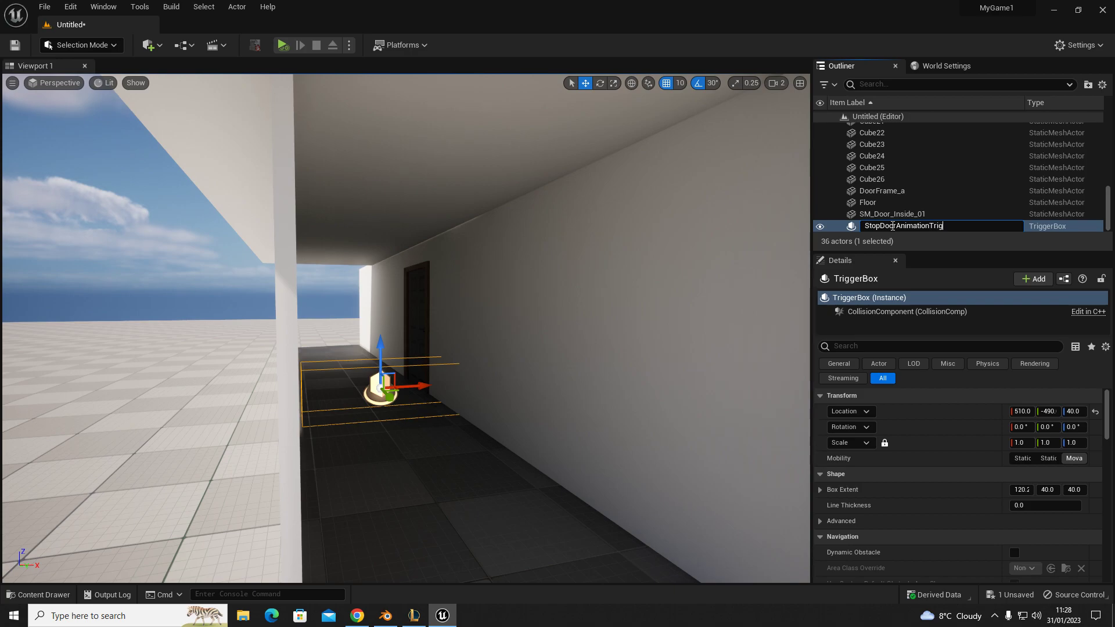
{"action": "type", "text": "StopDoorAnimationTrigger"}
{"action": "key", "text": "Return"}
{"action": "left_click", "coordinate": [387, 382]}
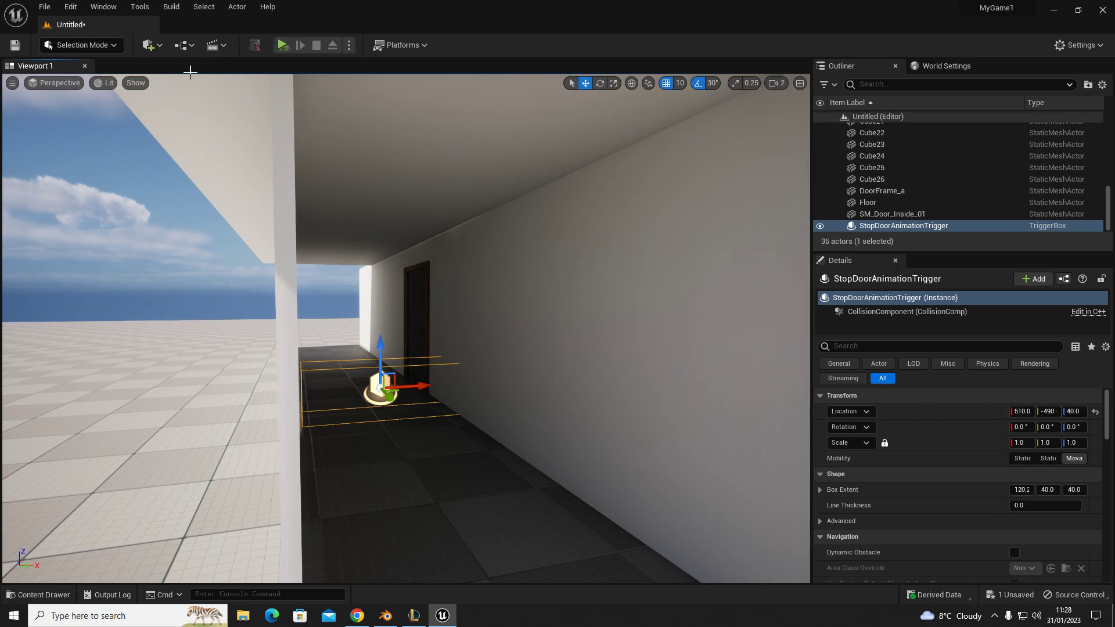
Step: Select the door and add a level sequence saved in the Content folder as SlammingDoorSEQ
{"action": "left_click", "coordinate": [417, 335]}
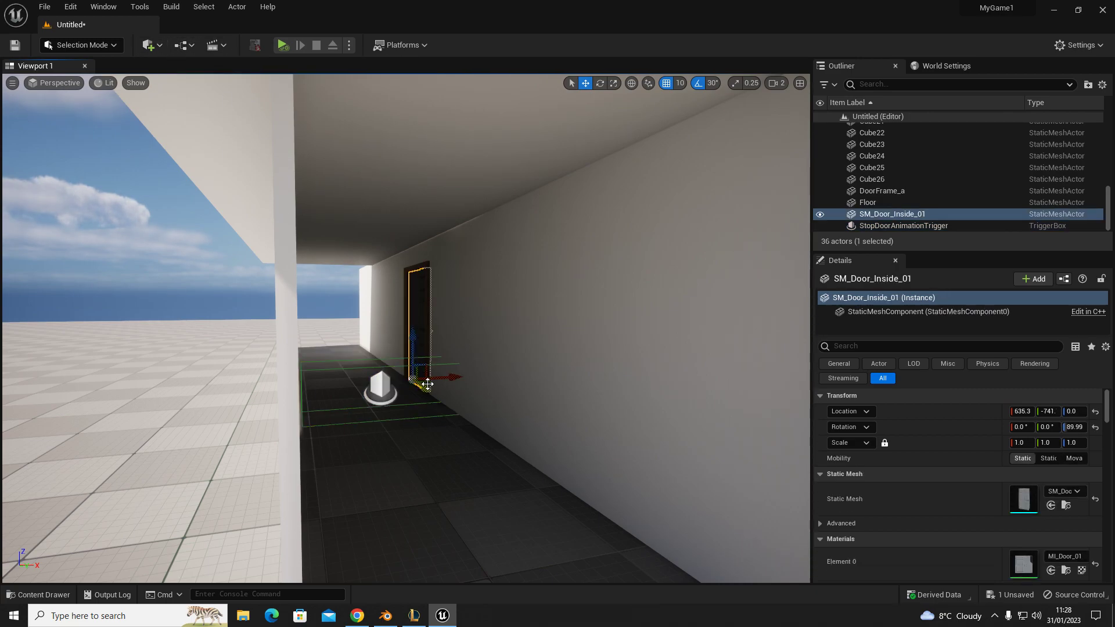
{"action": "key", "text": "f"}
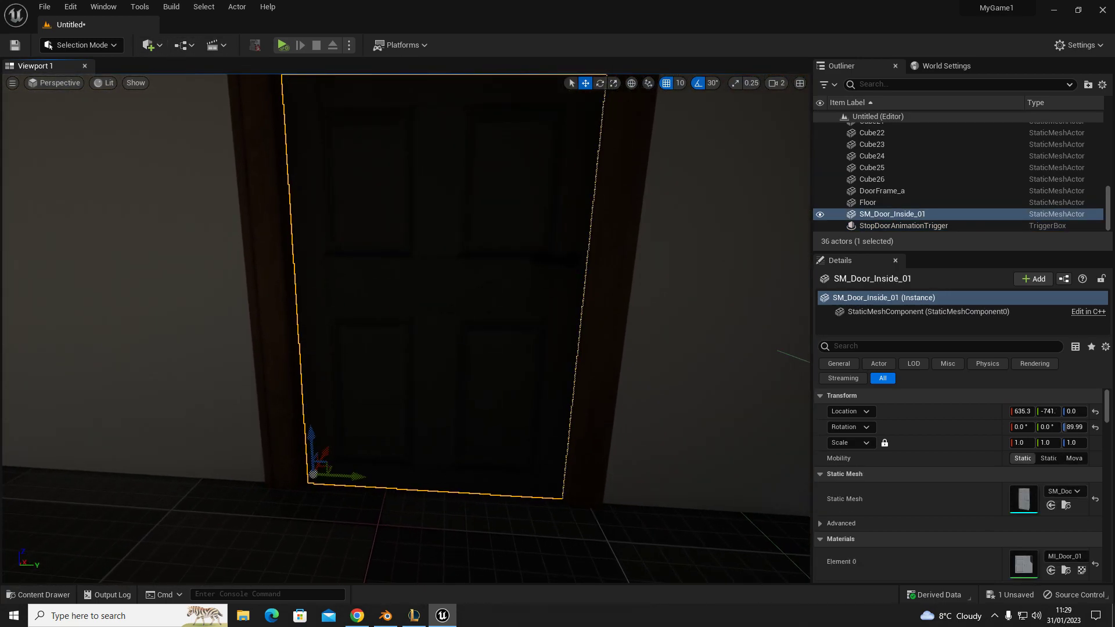
{"action": "key", "text": "s"}
{"action": "right_click_drag", "start_coordinate": [436, 375], "coordinate": [586, 371]}
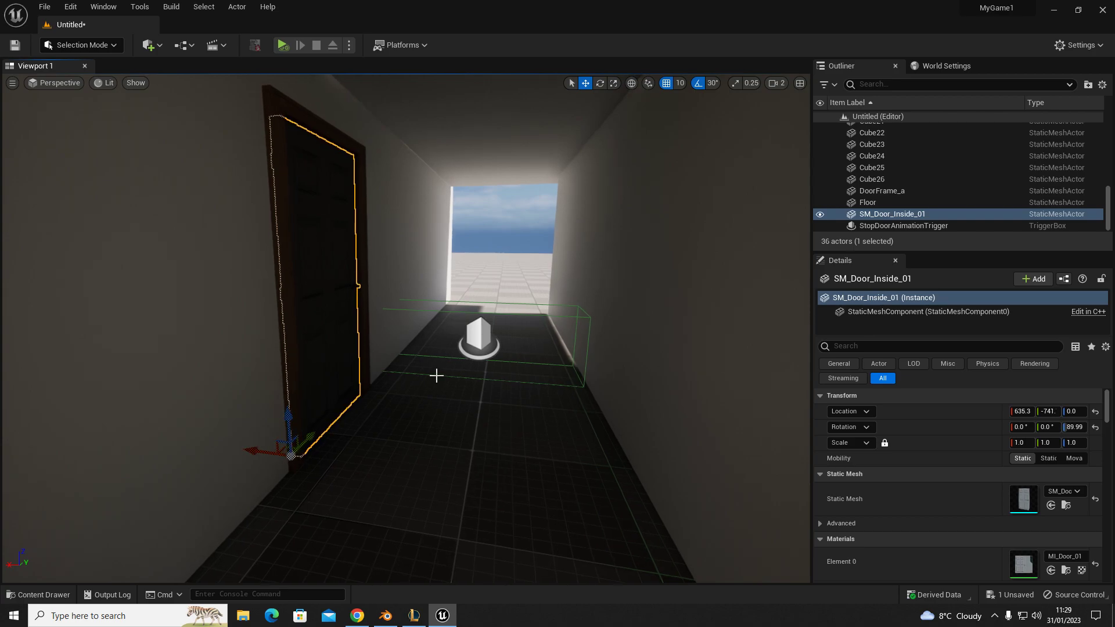
{"action": "left_click", "coordinate": [213, 48]}
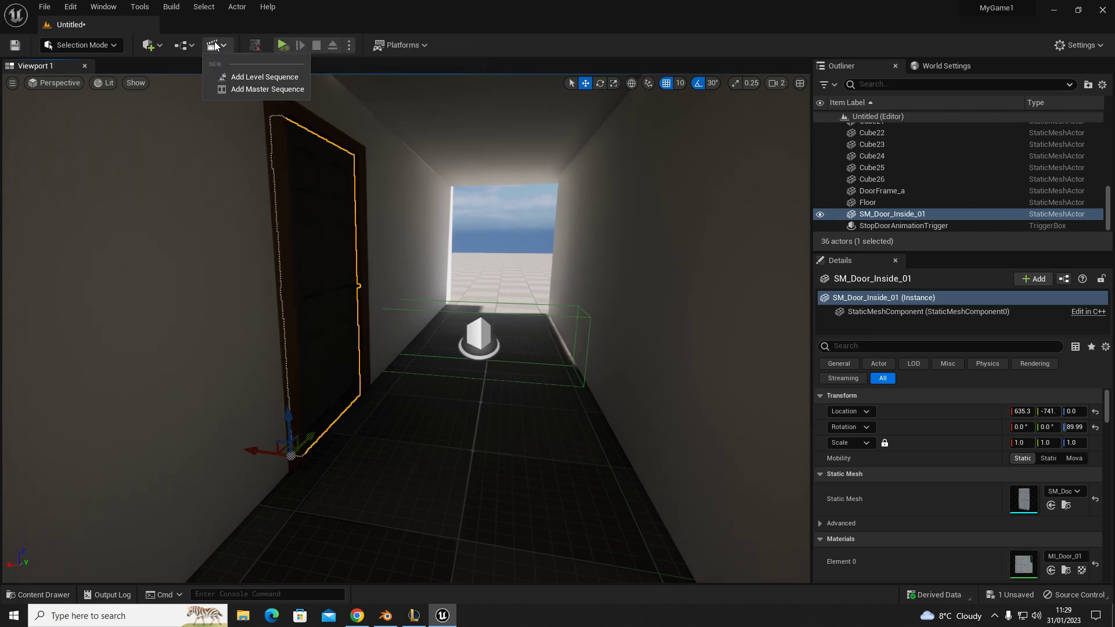
{"action": "left_click", "coordinate": [244, 77]}
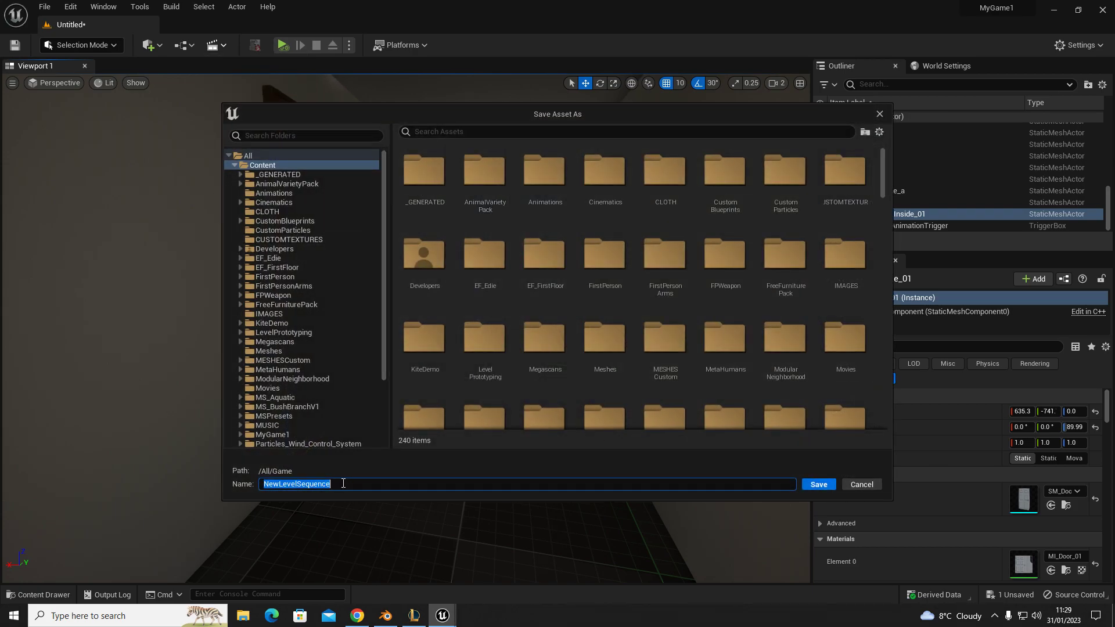
{"action": "type", "text": "SlammingDoorSEQ"}
{"action": "left_click", "coordinate": [817, 484]}
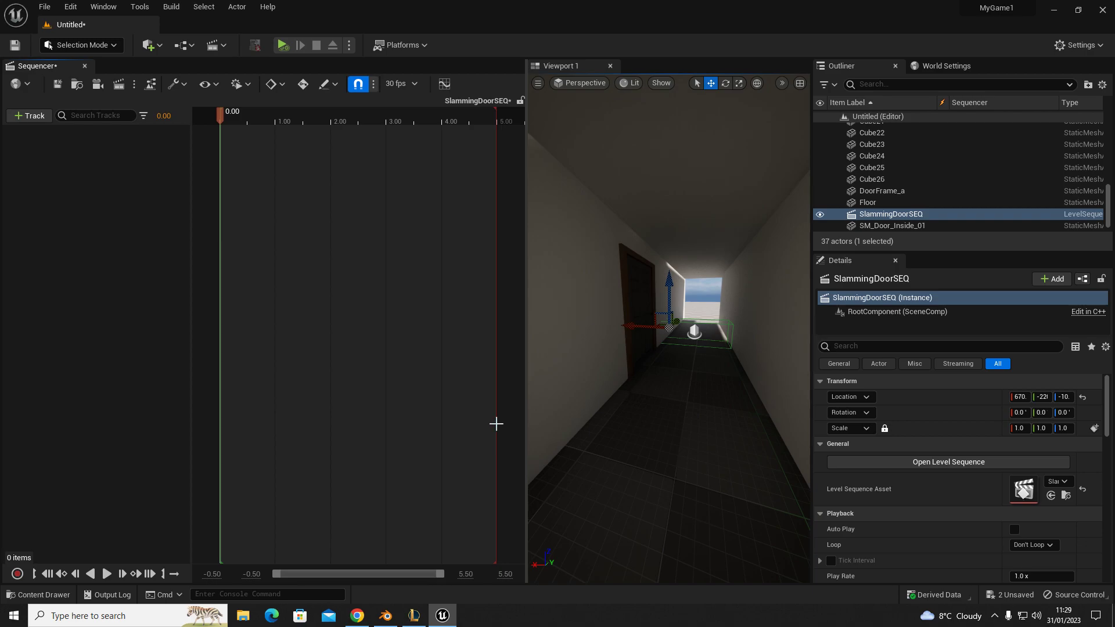
Step: Select the door in the corridor and add it as an actor track to the SlammingDoorSEQ sequence
{"action": "key", "text": "w"}
{"action": "right_click_drag", "start_coordinate": [638, 372], "coordinate": [575, 372]}
{"action": "left_click", "coordinate": [694, 359]}
{"action": "right_click_drag", "start_coordinate": [639, 267], "coordinate": [720, 267]}
{"action": "key", "text": "s"}
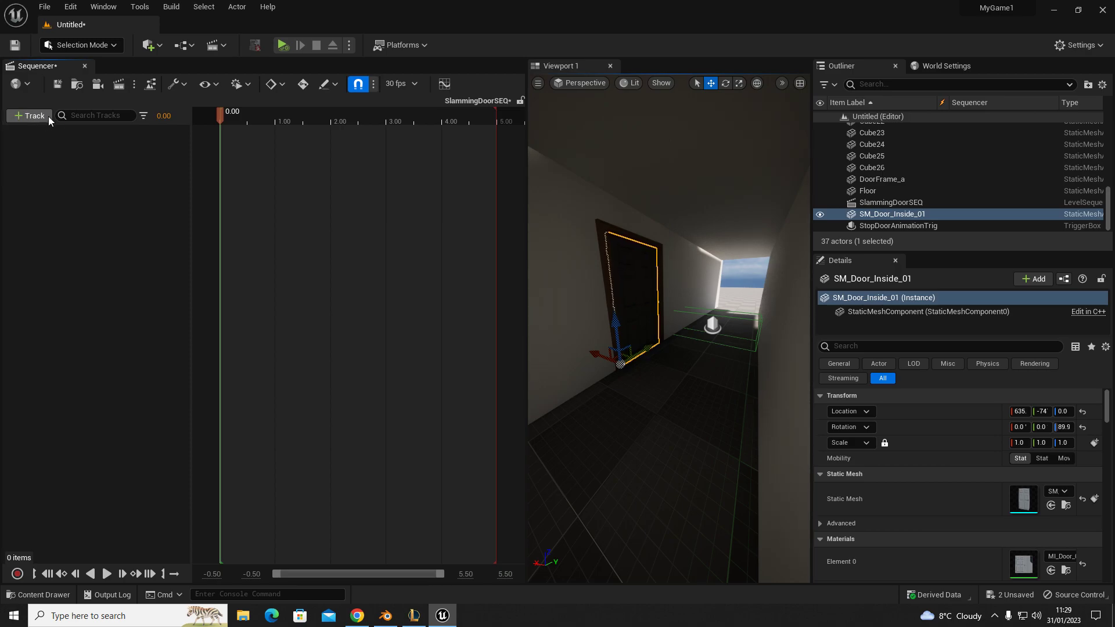
{"action": "left_click", "coordinate": [29, 116]}
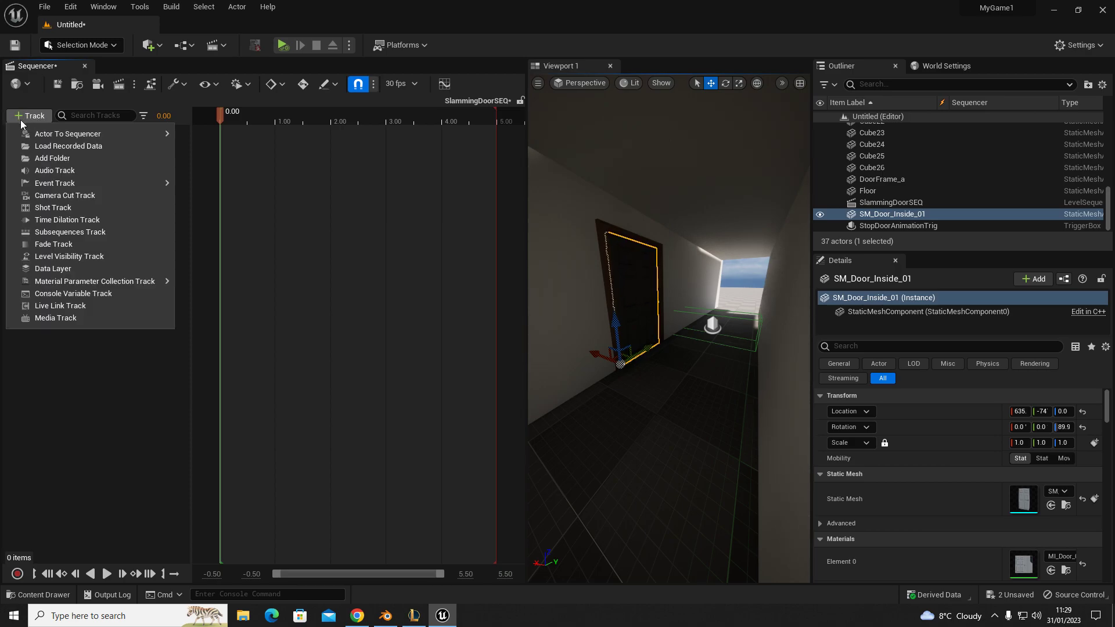
{"action": "mouse_move", "coordinate": [130, 139]}
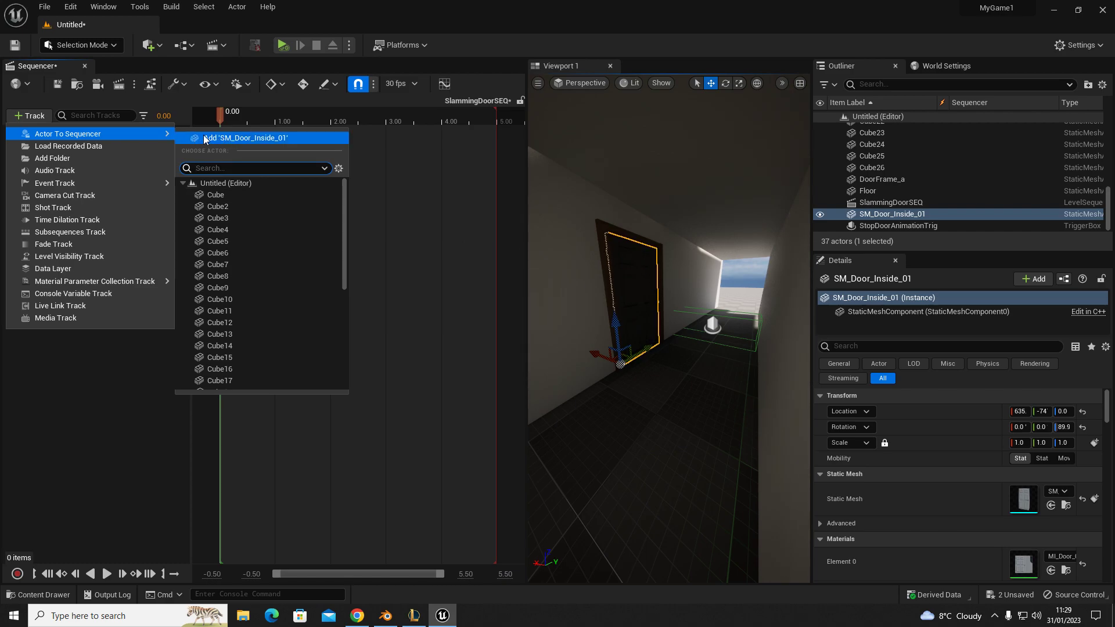
{"action": "left_click", "coordinate": [230, 139]}
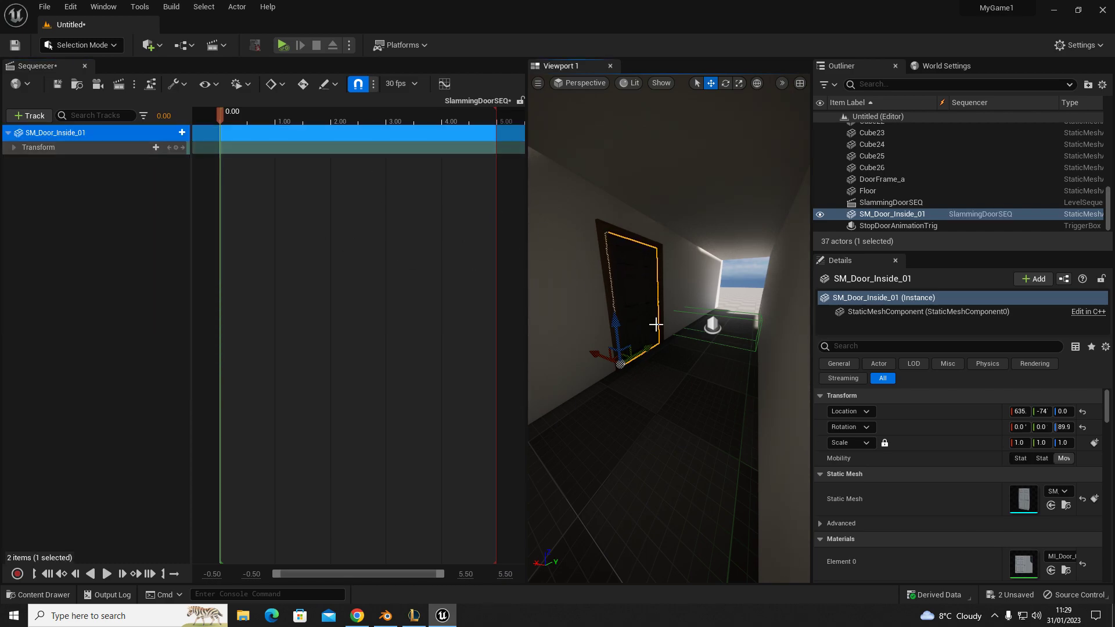
Step: Delete the Location and Scale channels from the door's Transform track and expand its Rotation channel
{"action": "key", "text": "a"}
{"action": "right_click_drag", "start_coordinate": [642, 385], "coordinate": [671, 384]}
{"action": "key", "text": "e"}
{"action": "left_click_drag", "start_coordinate": [679, 405], "coordinate": [681, 405]}
{"action": "mouse_move", "coordinate": [563, 360]}
{"action": "left_mouse_down"}
{"action": "mouse_move", "coordinate": [533, 388]}
{"action": "mouse_move", "coordinate": [598, 347]}
{"action": "mouse_move", "coordinate": [564, 359]}
{"action": "left_mouse_up"}
{"action": "left_click", "coordinate": [14, 148]}
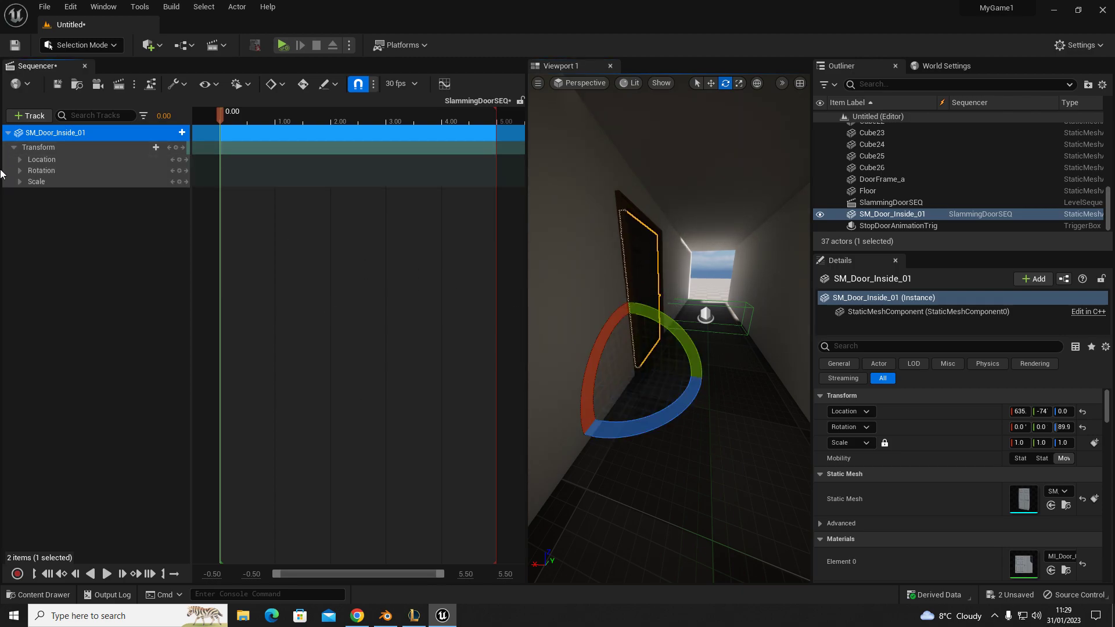
{"action": "left_click", "coordinate": [47, 182]}
{"action": "left_click", "coordinate": [42, 160], "text": "ctrl"}
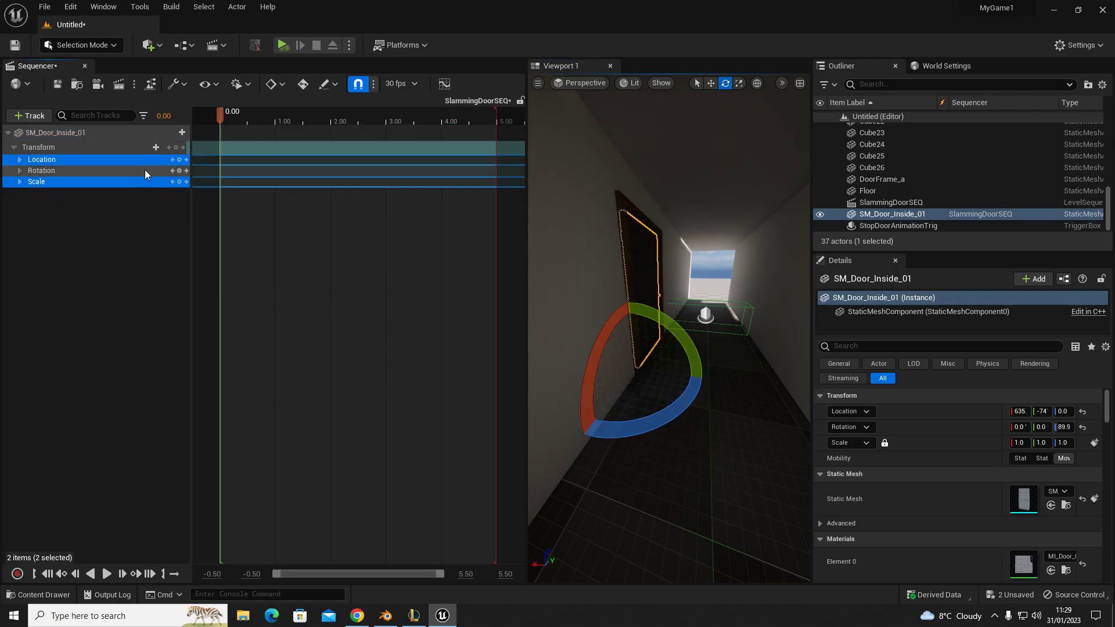
{"action": "key", "text": "Delete"}
{"action": "left_click", "coordinate": [19, 160]}
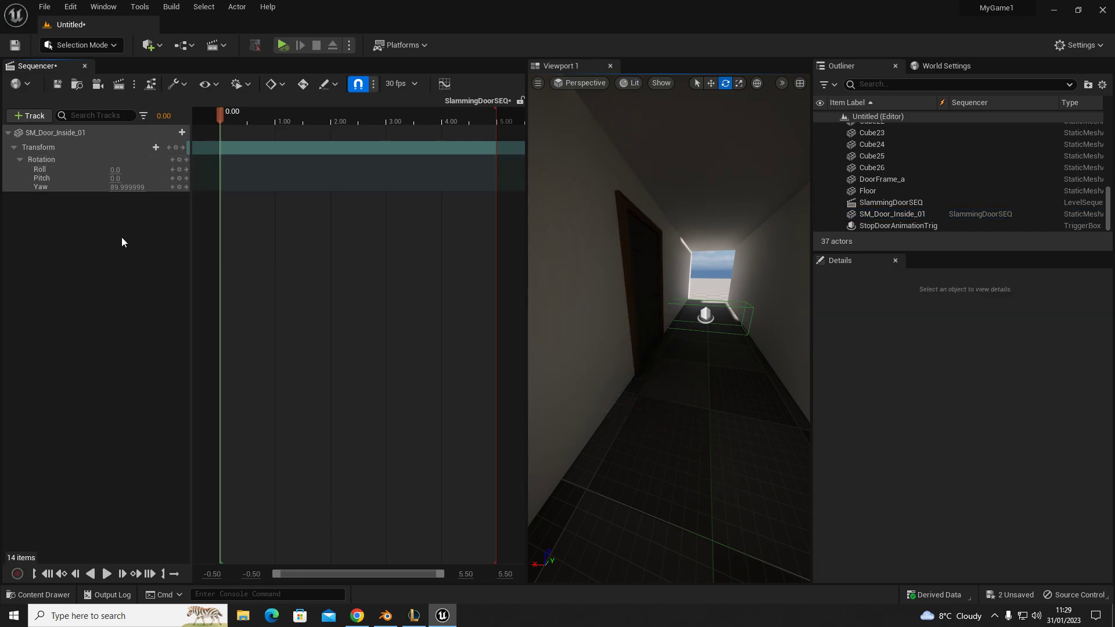
Step: Try rotating the door about its vertical axis and undo the rotation
{"action": "left_click", "coordinate": [635, 365]}
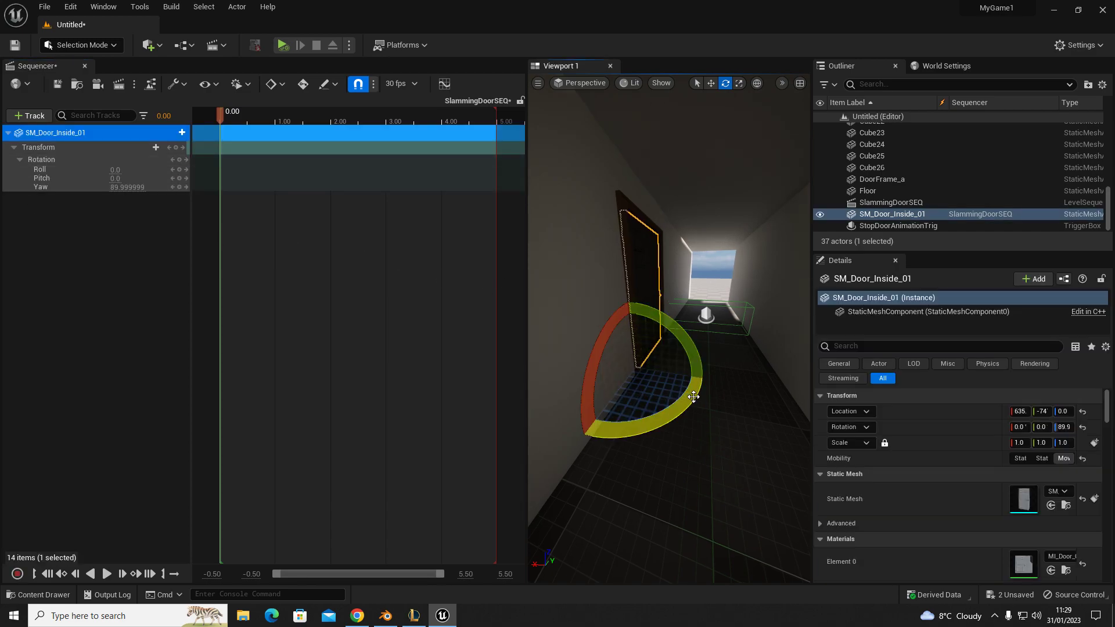
{"action": "left_click_drag", "start_coordinate": [689, 401], "coordinate": [531, 390]}
{"action": "left_click_drag", "start_coordinate": [127, 187], "coordinate": [83, 186]}
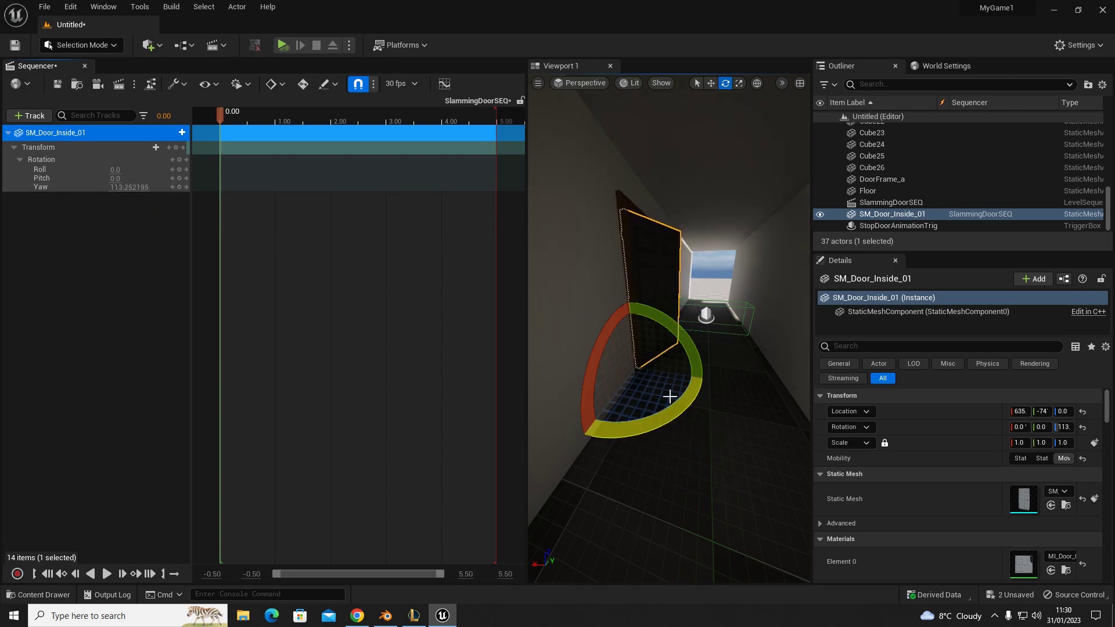
{"action": "key", "text": "ctrl+z"}
Step: Key the closed door's Yaw at time 0.00 in the sequence
{"action": "key", "text": "w"}
{"action": "right_click_drag", "start_coordinate": [686, 383], "coordinate": [442, 260]}
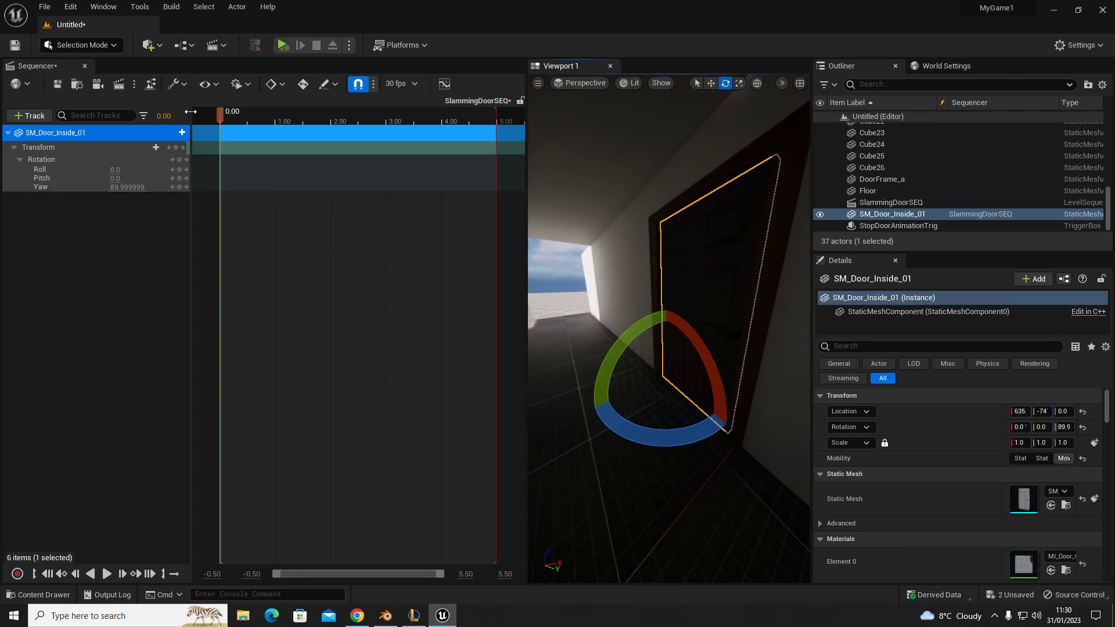
{"action": "left_click", "coordinate": [180, 187]}
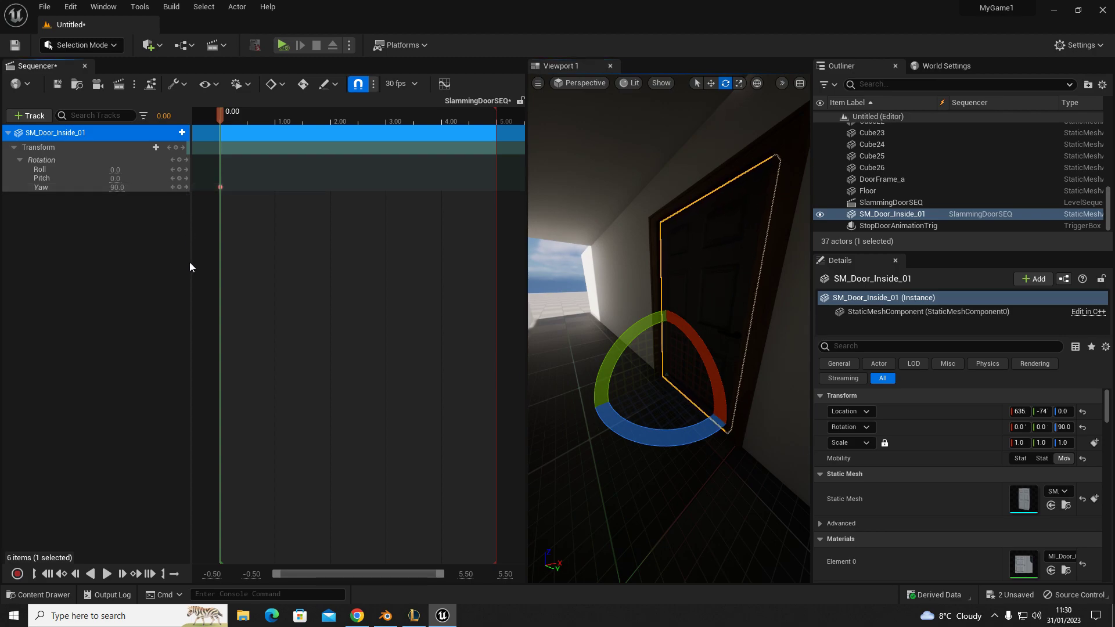
Step: At time 1.00, swing the door open to a yaw of 120 degrees and key its Yaw
{"action": "left_click_drag", "start_coordinate": [219, 120], "coordinate": [279, 139]}
{"action": "left_click", "coordinate": [167, 117]}
{"action": "type", "text": "1"}
{"action": "key", "text": "Return"}
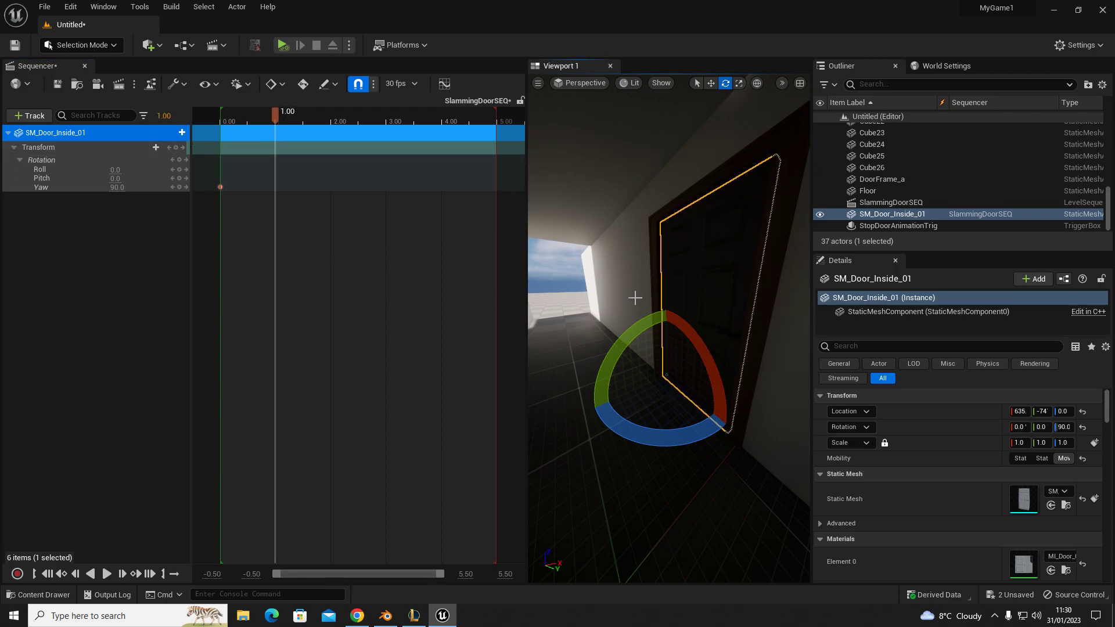
{"action": "mouse_move", "coordinate": [573, 253]}
{"action": "right_mouse_down"}
{"action": "mouse_move", "coordinate": [554, 253]}
{"action": "mouse_move", "coordinate": [591, 252]}
{"action": "right_mouse_up"}
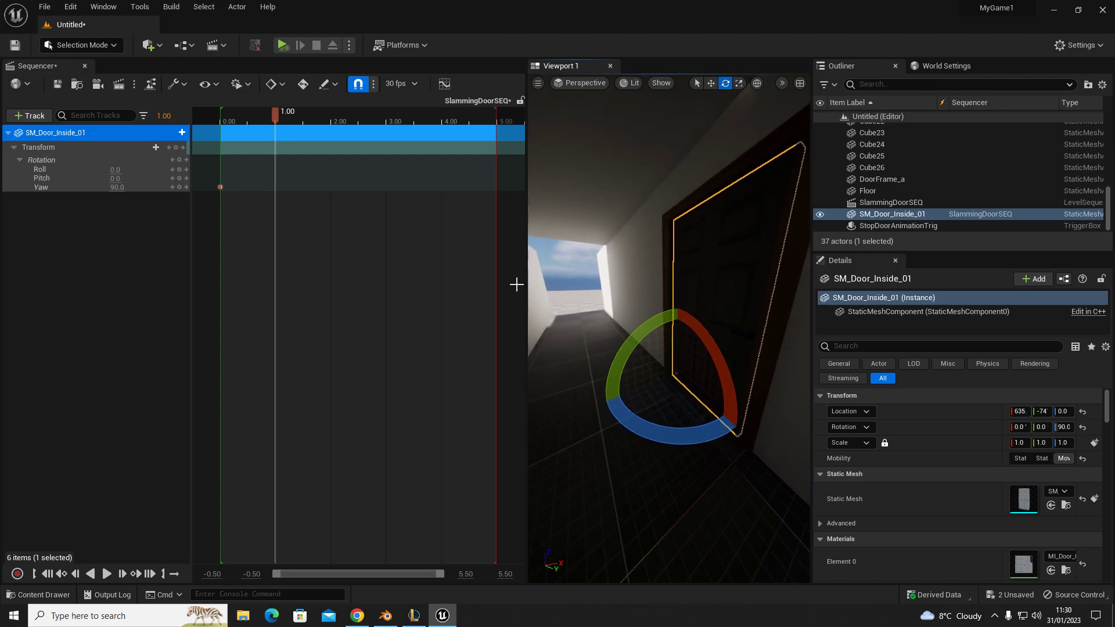
{"action": "left_click_drag", "start_coordinate": [682, 412], "coordinate": [682, 438]}
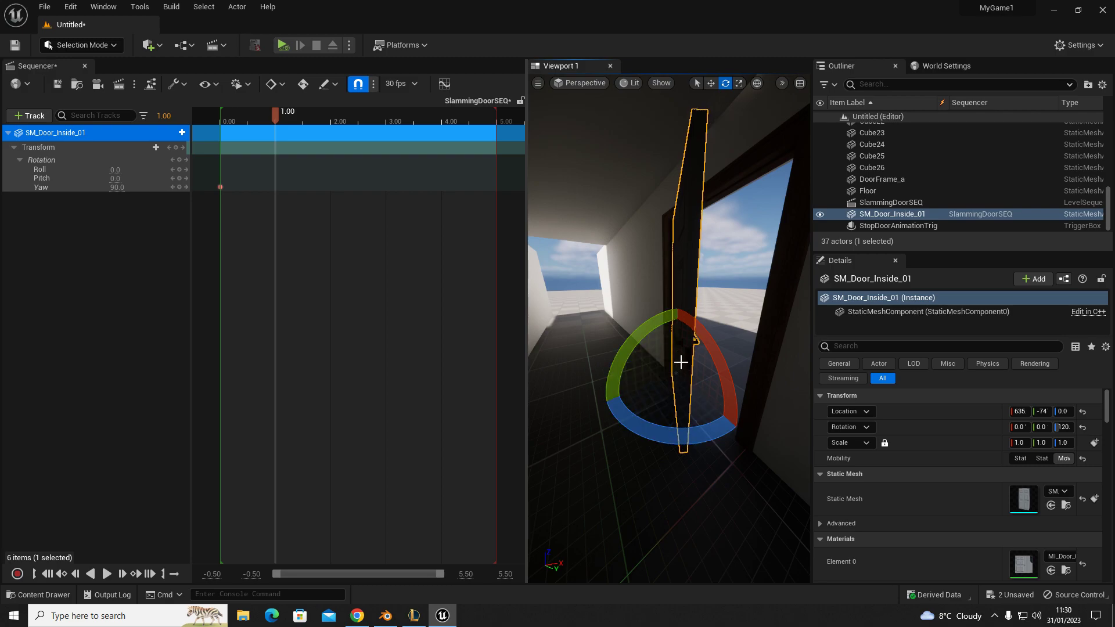
{"action": "left_click", "coordinate": [180, 187]}
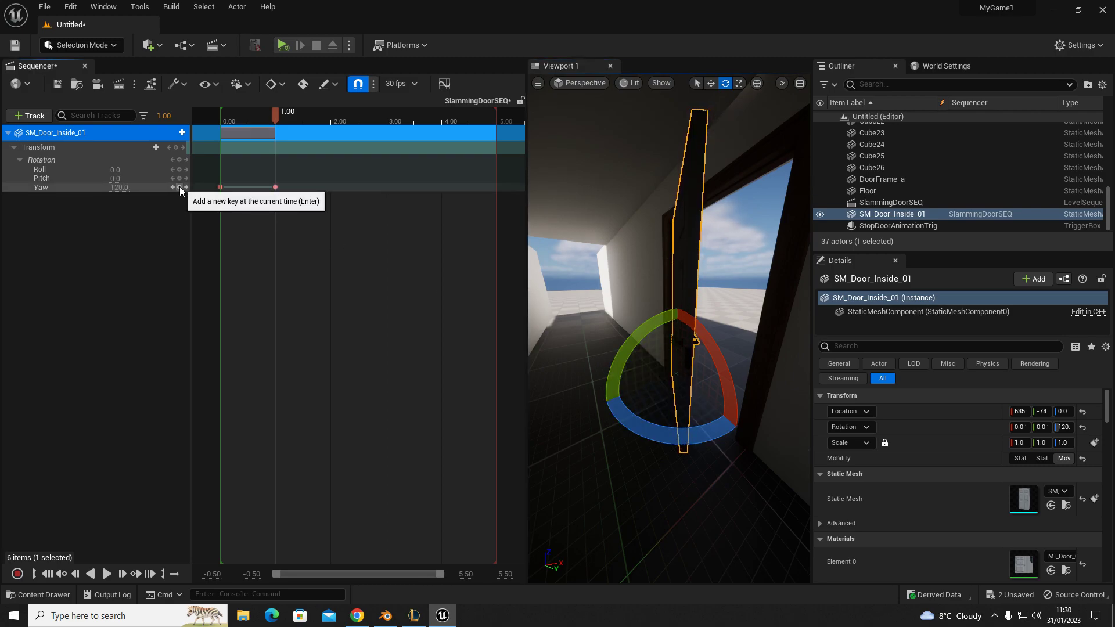
Step: Duplicate the closed-door Yaw key from time 0.00 to time 2.00
{"action": "mouse_move", "coordinate": [278, 120]}
{"action": "left_mouse_down"}
{"action": "mouse_move", "coordinate": [224, 116]}
{"action": "mouse_move", "coordinate": [276, 134]}
{"action": "mouse_move", "coordinate": [220, 134]}
{"action": "mouse_move", "coordinate": [276, 135]}
{"action": "left_mouse_up"}
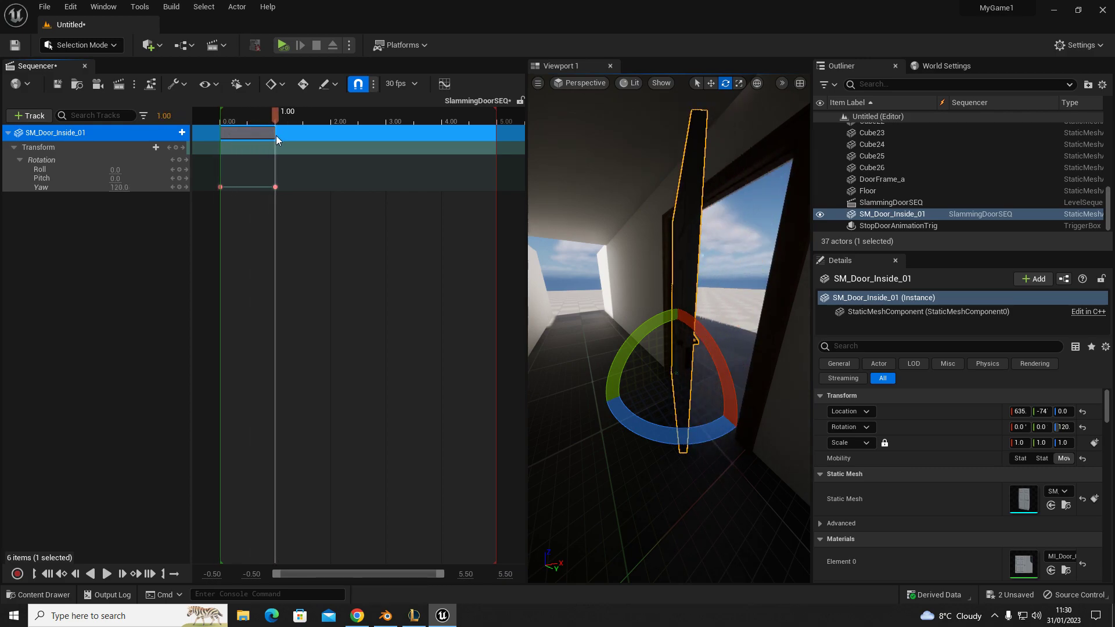
{"action": "left_click", "coordinate": [163, 114]}
{"action": "type", "text": "2"}
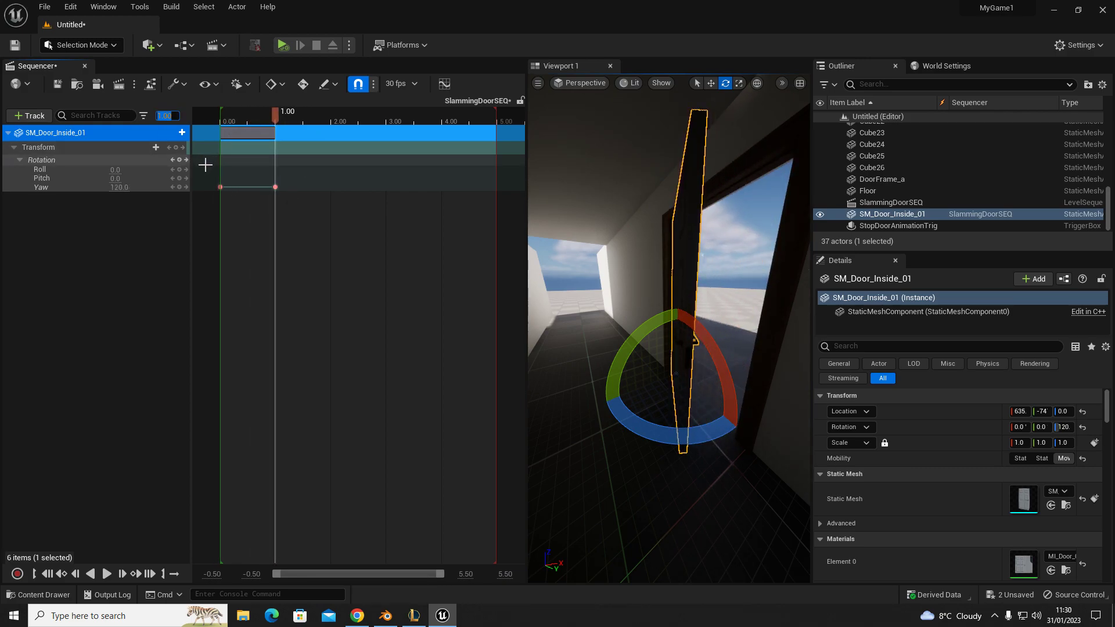
{"action": "left_click", "coordinate": [321, 119]}
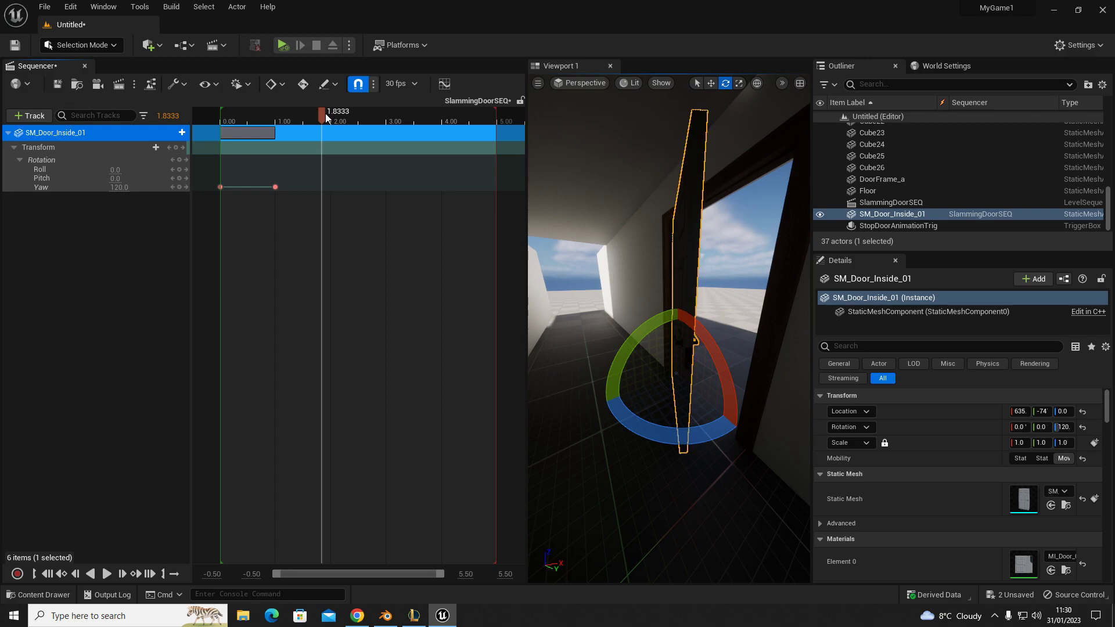
{"action": "left_click", "coordinate": [166, 116]}
{"action": "type", "text": "2"}
{"action": "key", "text": "Return"}
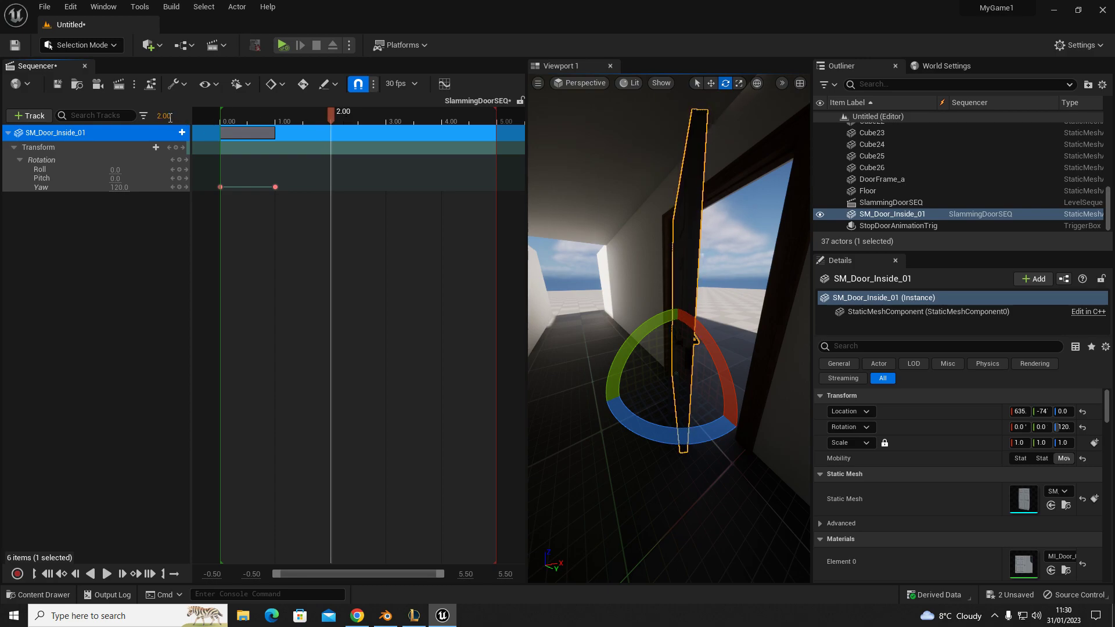
{"action": "left_click", "coordinate": [219, 187]}
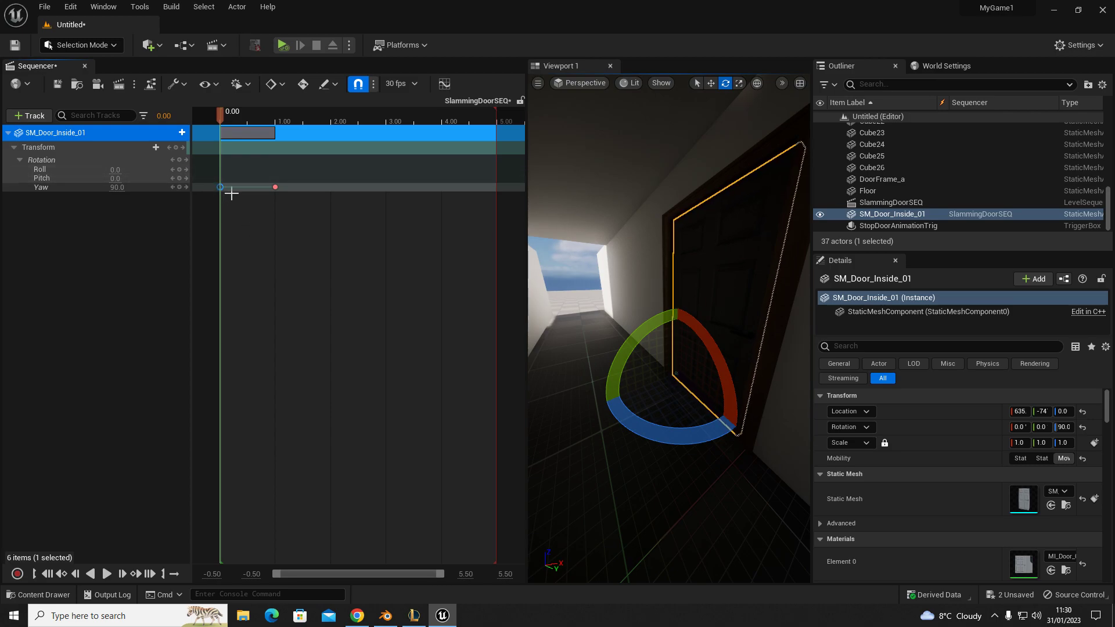
{"action": "left_click_drag", "start_coordinate": [220, 187], "coordinate": [330, 203]}
Step: Play the sequence from the start to preview the door opening and closing
{"action": "left_click_drag", "start_coordinate": [335, 125], "coordinate": [221, 143]}
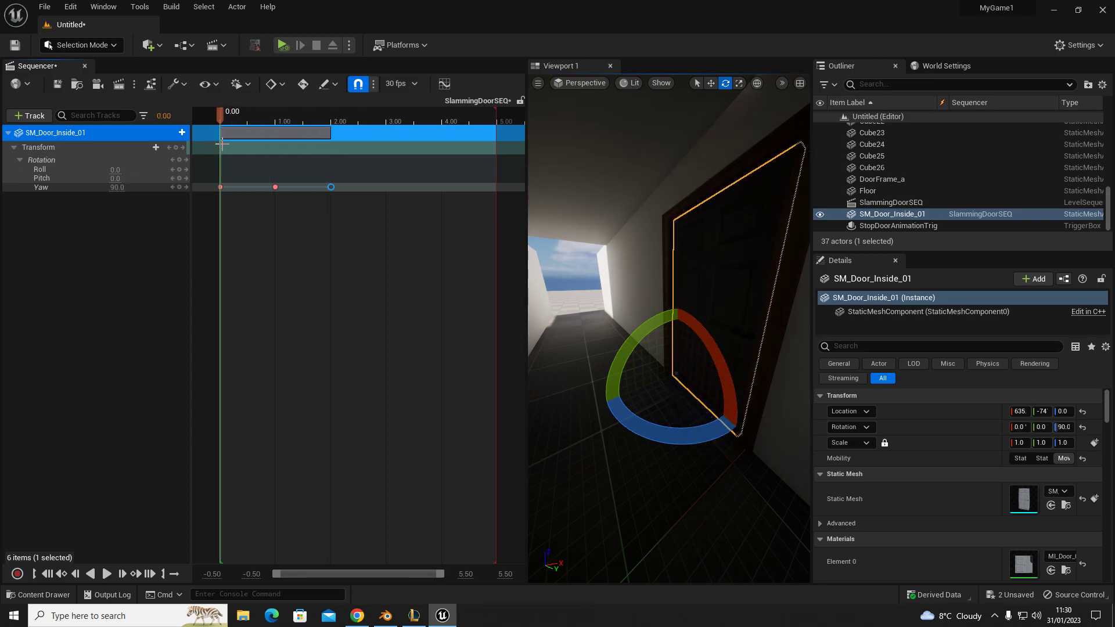
{"action": "key", "text": "space"}
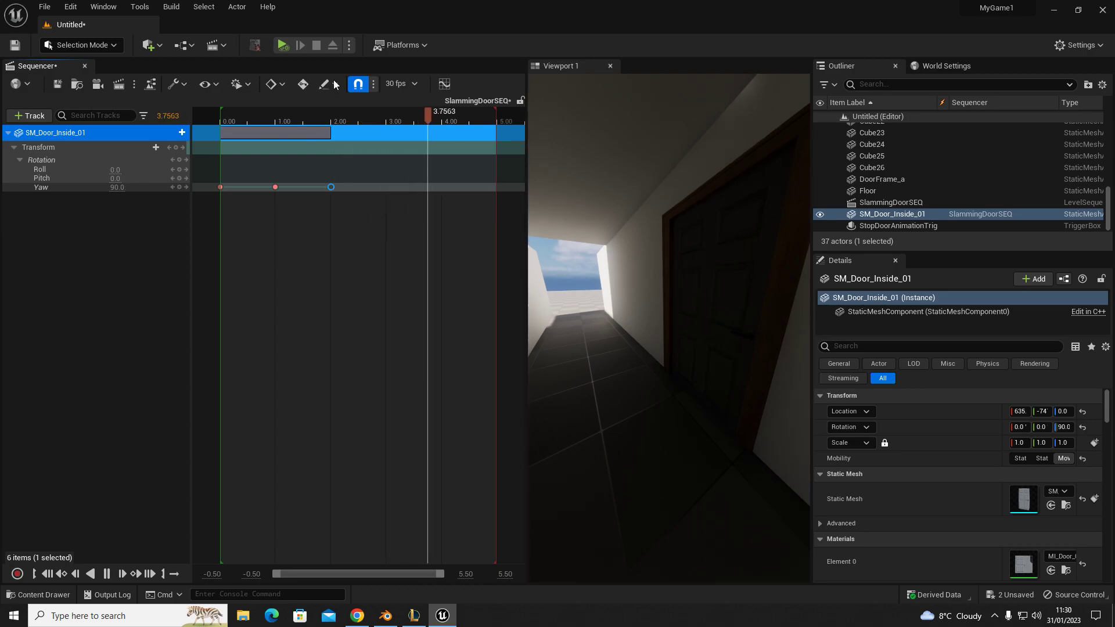
{"action": "key", "text": "space"}
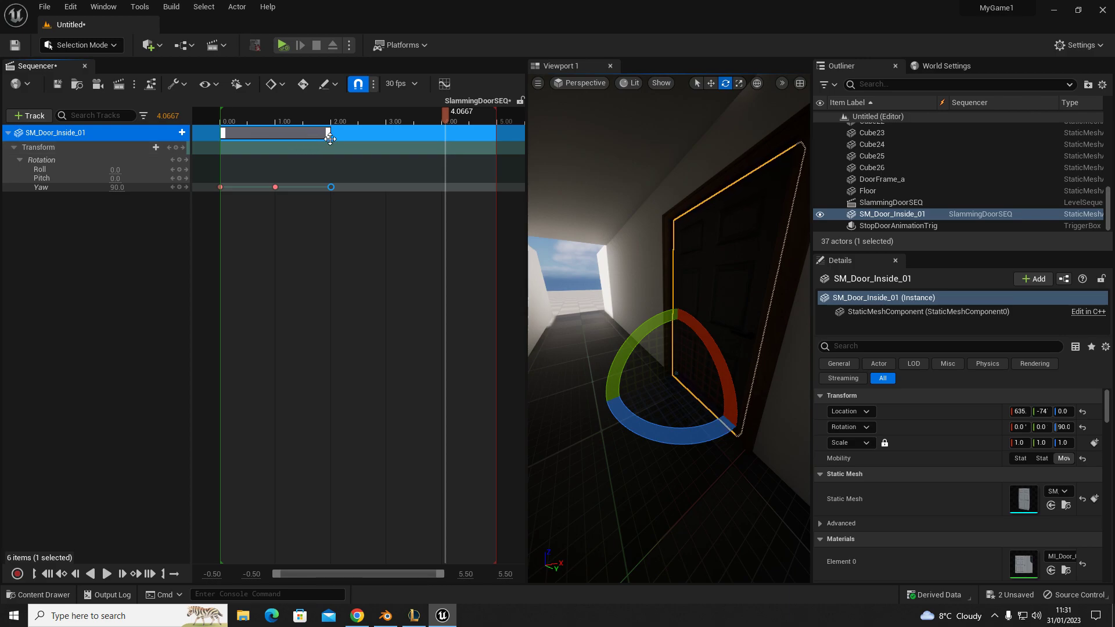
Step: Compress the door's Yaw keys into about the first 0.3 seconds and shorten the playback range to end at 2.00
{"action": "left_click_drag", "start_coordinate": [329, 134], "coordinate": [238, 178]}
{"action": "left_click_drag", "start_coordinate": [447, 117], "coordinate": [222, 140]}
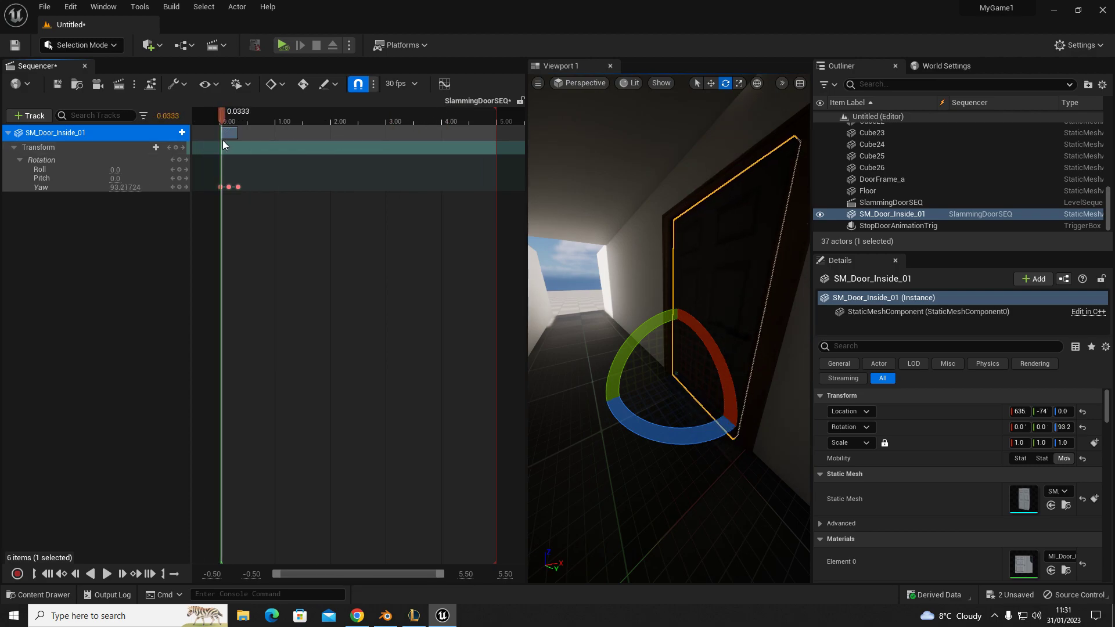
{"action": "key", "text": "space"}
{"action": "left_click_drag", "start_coordinate": [275, 114], "coordinate": [221, 124]}
{"action": "key", "text": "space"}
{"action": "mouse_move", "coordinate": [502, 124]}
{"action": "left_mouse_down"}
{"action": "mouse_move", "coordinate": [482, 148]}
{"action": "mouse_move", "coordinate": [448, 156]}
{"action": "mouse_move", "coordinate": [335, 164]}
{"action": "left_mouse_up"}
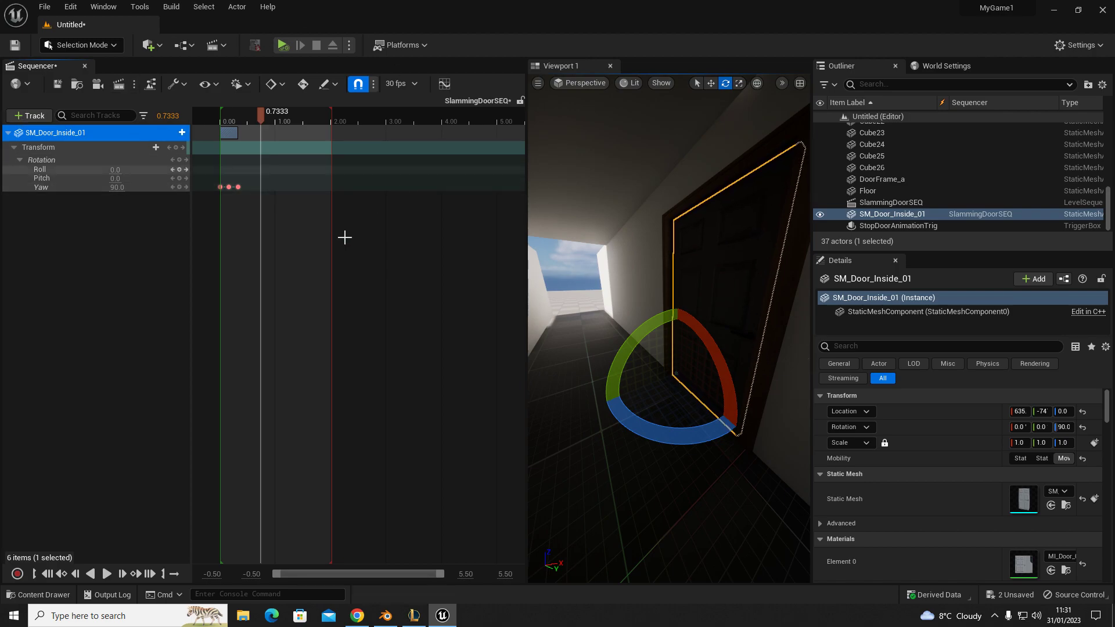
Step: Add an audio track, search the sounds for "slam", preview them and add DoorSlamSFXCustom2
{"action": "left_click", "coordinate": [23, 117]}
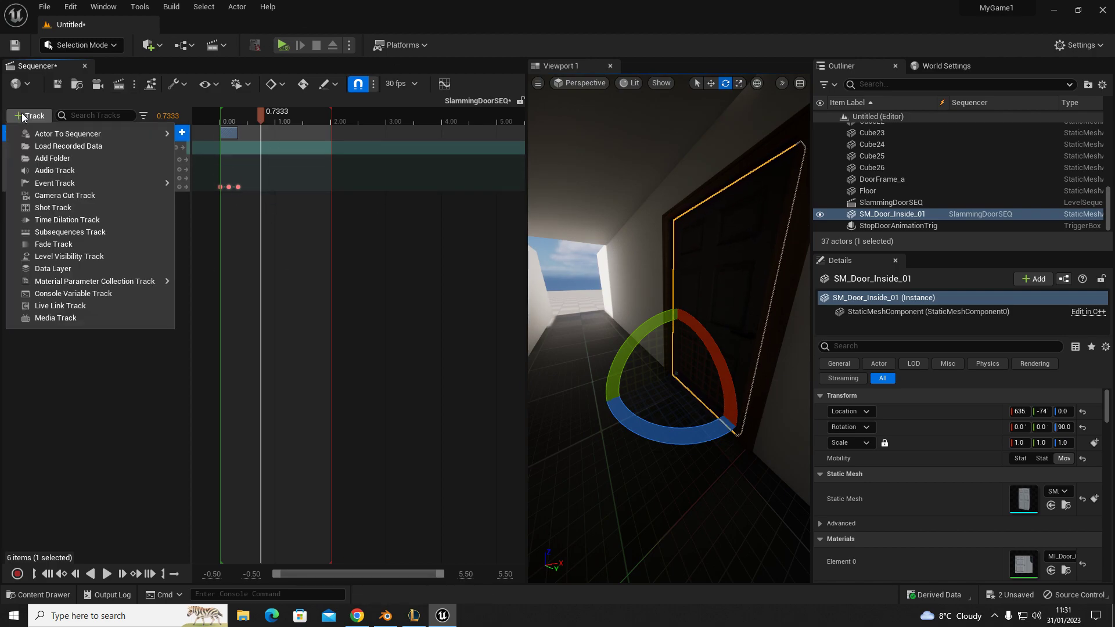
{"action": "left_click", "coordinate": [49, 171]}
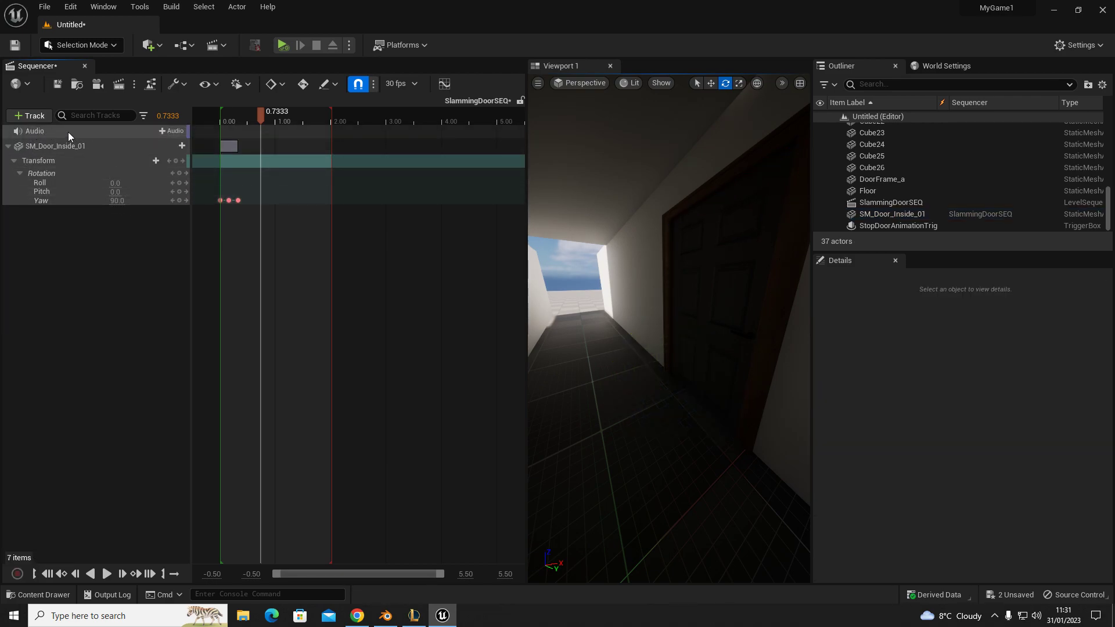
{"action": "left_click", "coordinate": [172, 131]}
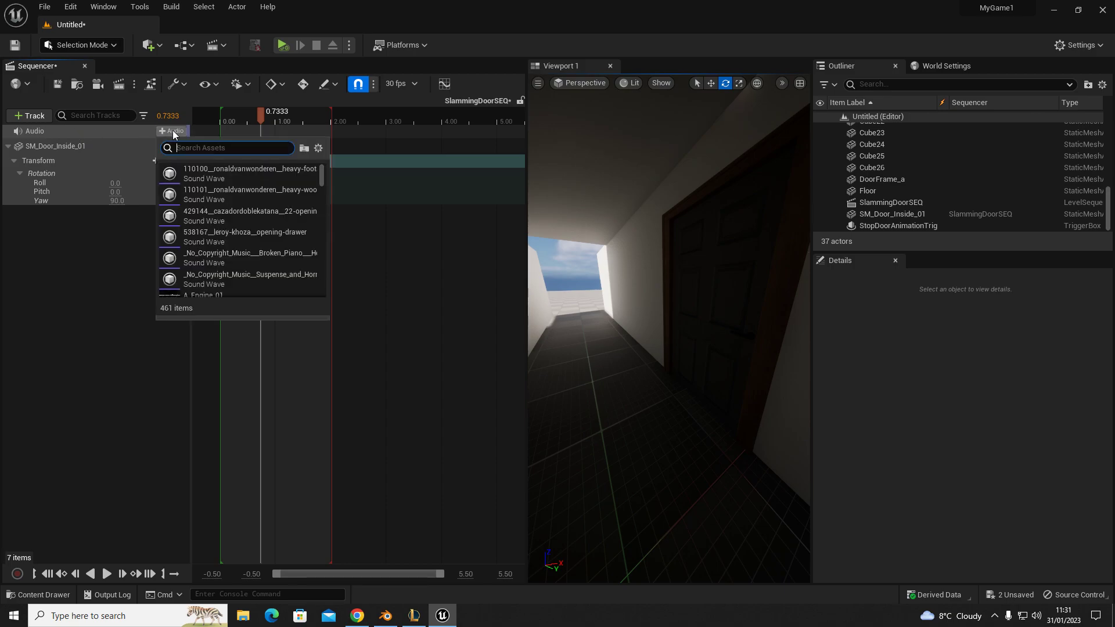
{"action": "type", "text": "slam"}
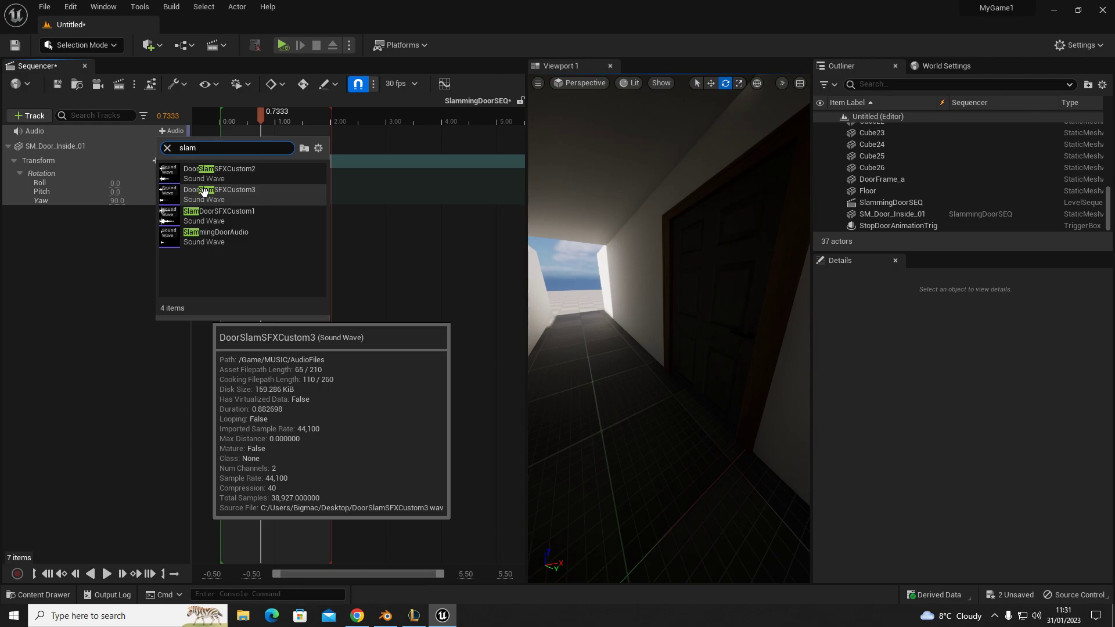
{"action": "left_click", "coordinate": [166, 237]}
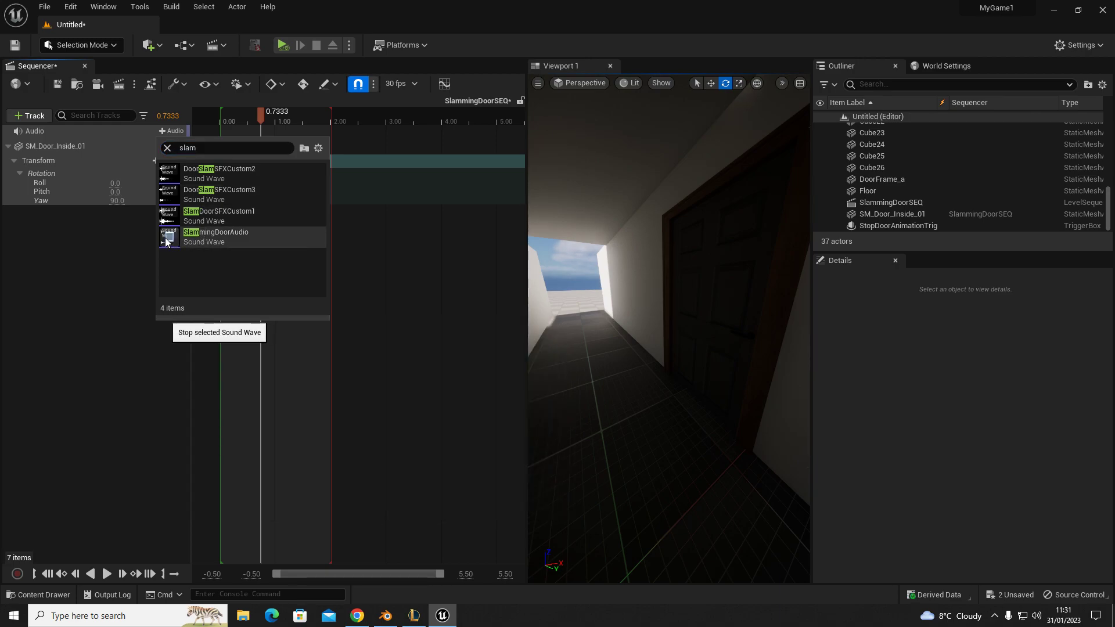
{"action": "mouse_move", "coordinate": [166, 178]}
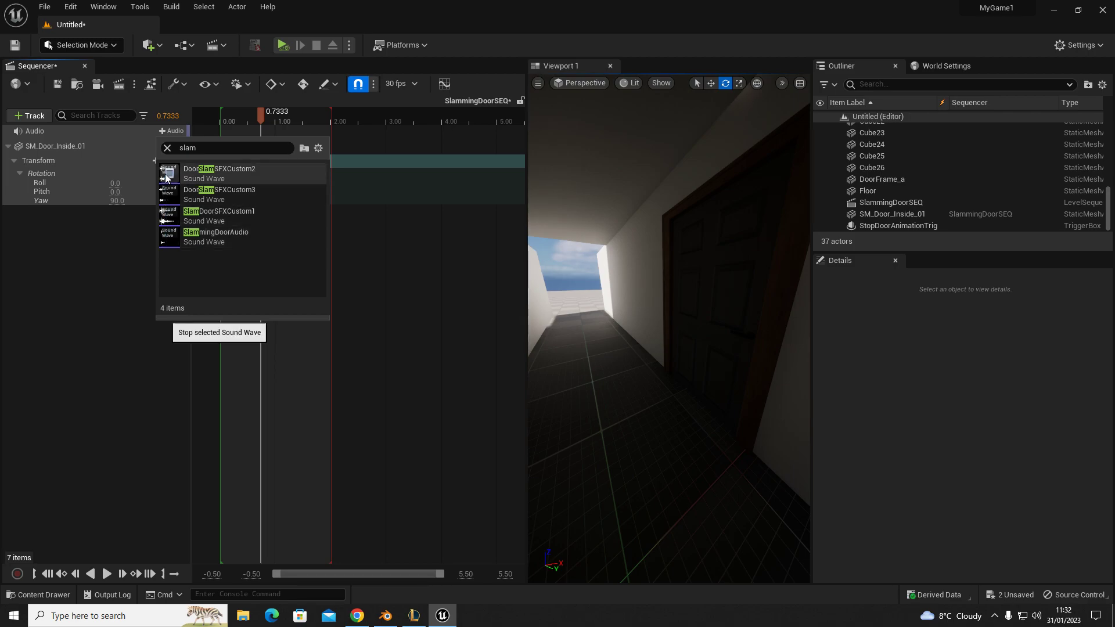
{"action": "left_click", "coordinate": [233, 173]}
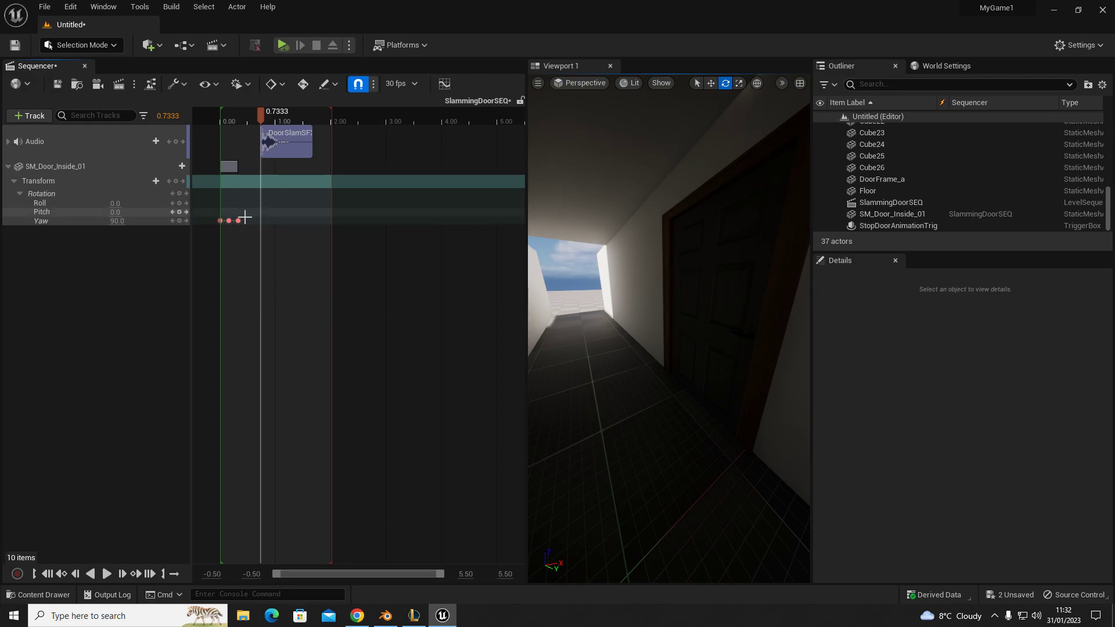
Step: Move the door slam audio clip so it starts at the last Yaw key, and play the sequence to check the timing
{"action": "left_click_drag", "start_coordinate": [291, 153], "coordinate": [223, 120]}
{"action": "key", "text": "space"}
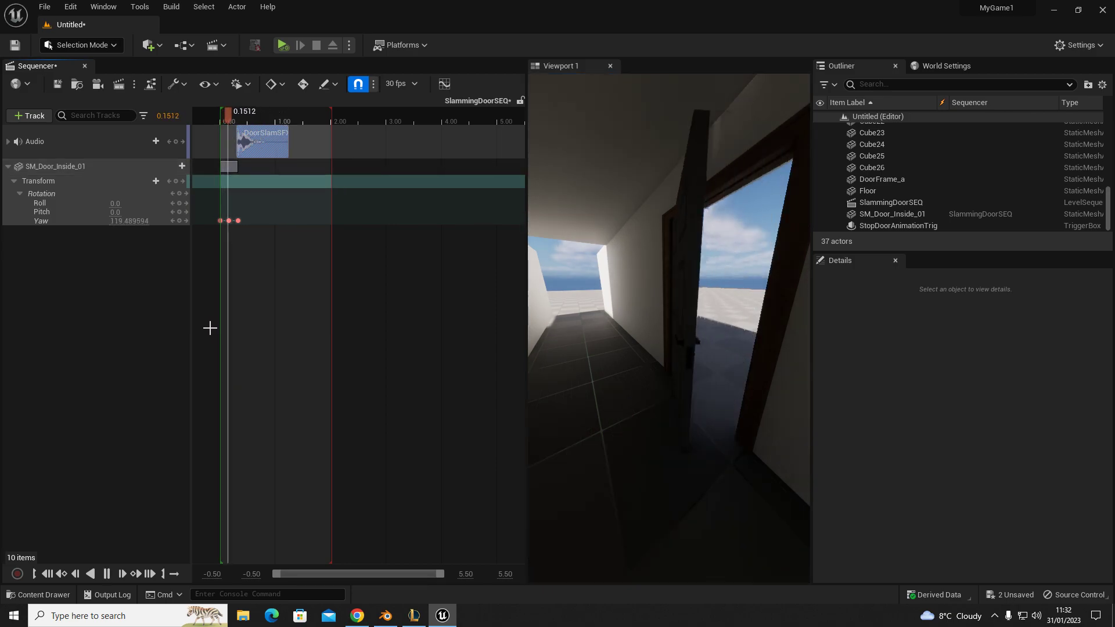
{"action": "left_click_drag", "start_coordinate": [278, 119], "coordinate": [221, 121]}
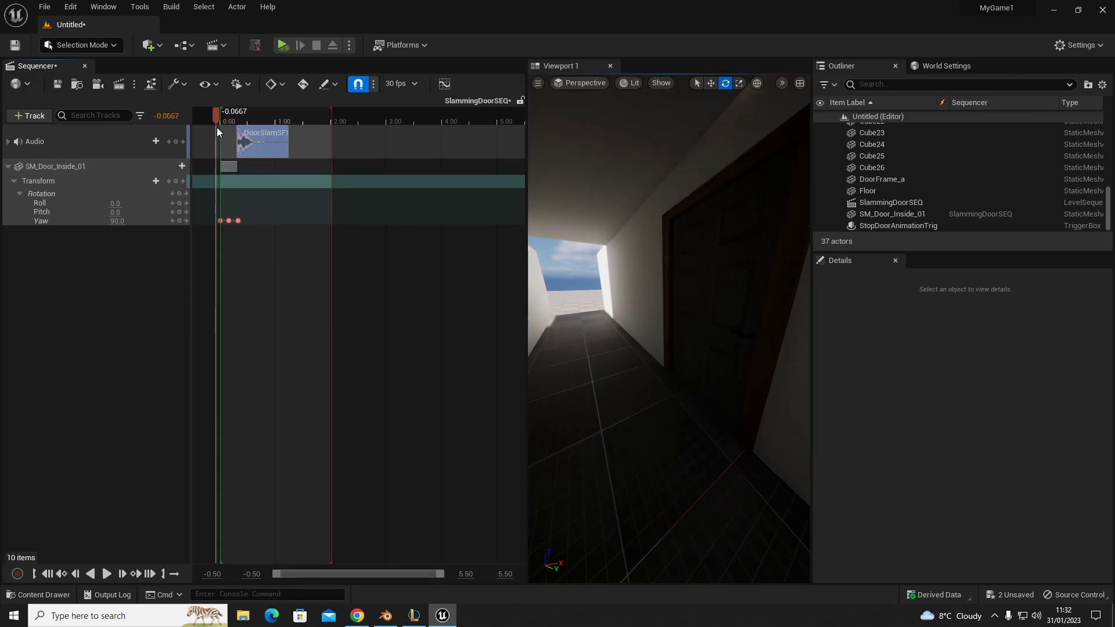
{"action": "key", "text": "space"}
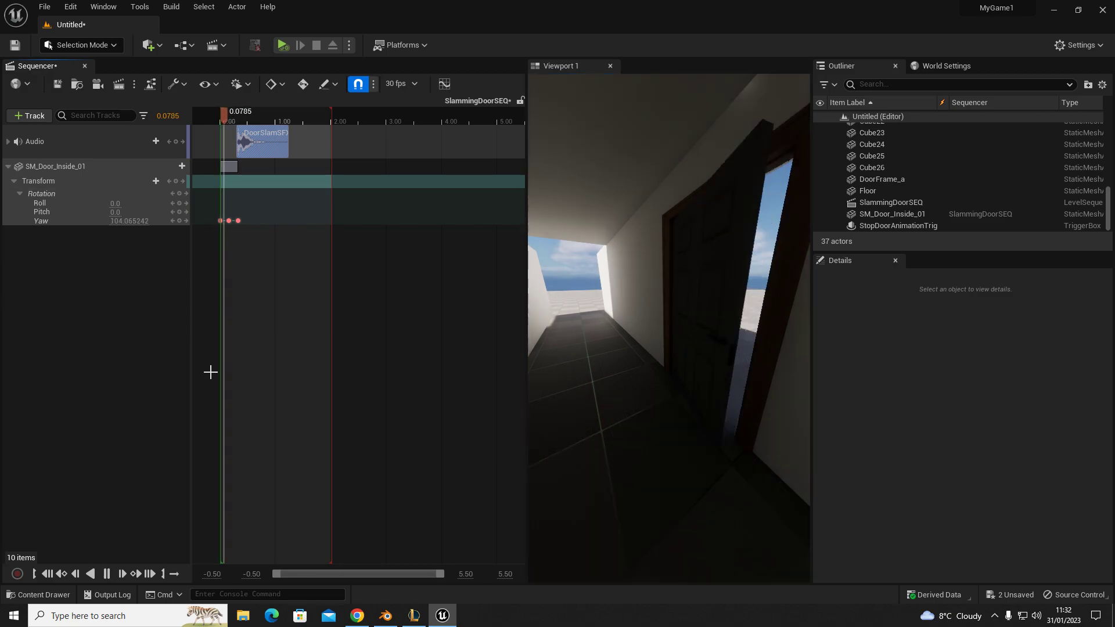
{"action": "key", "text": "space"}
{"action": "left_click_drag", "start_coordinate": [277, 119], "coordinate": [221, 121]}
Step: Shorten the playback range to the end of the audio clip at about 1.27 seconds and replay the sequence
{"action": "mouse_move", "coordinate": [332, 109]}
{"action": "left_mouse_down"}
{"action": "mouse_move", "coordinate": [294, 134]}
{"action": "mouse_move", "coordinate": [290, 172]}
{"action": "left_mouse_up"}
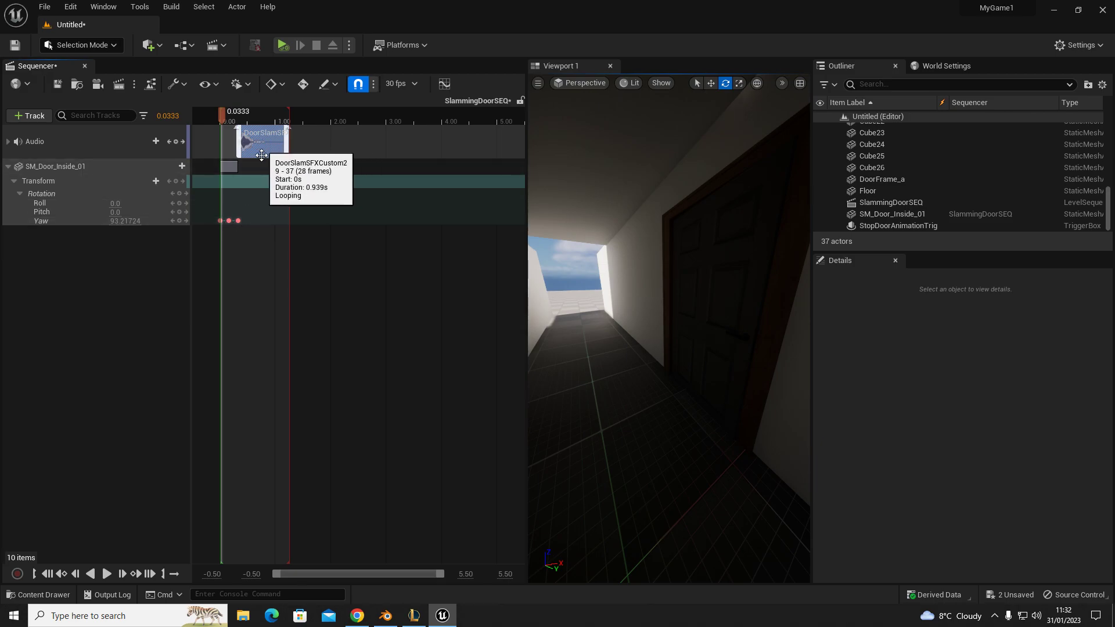
{"action": "key", "text": "space"}
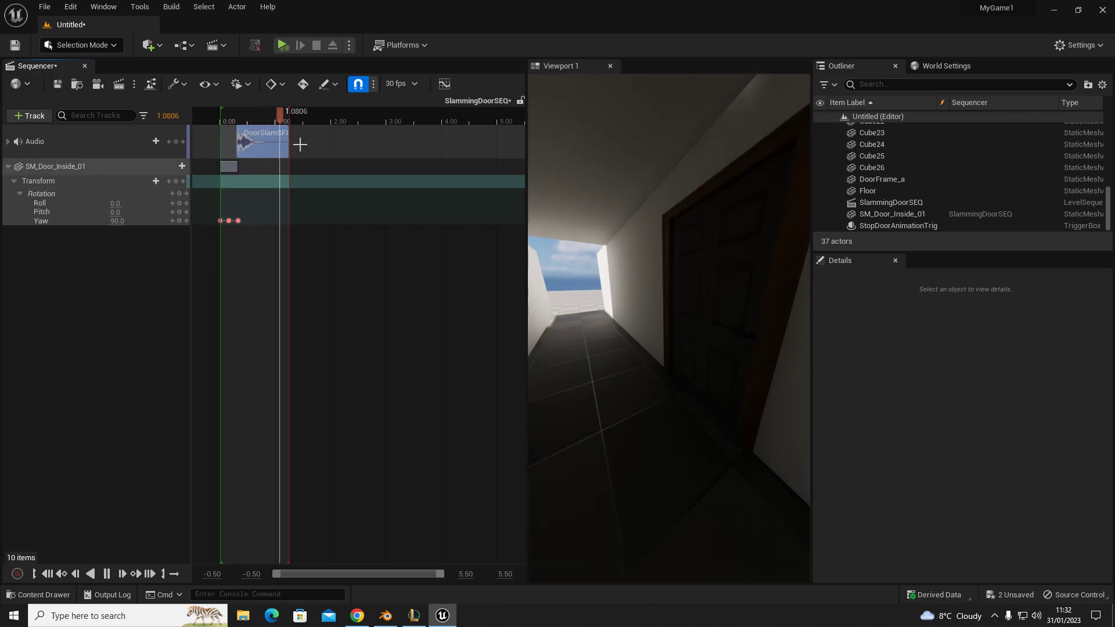
{"action": "key", "text": "space"}
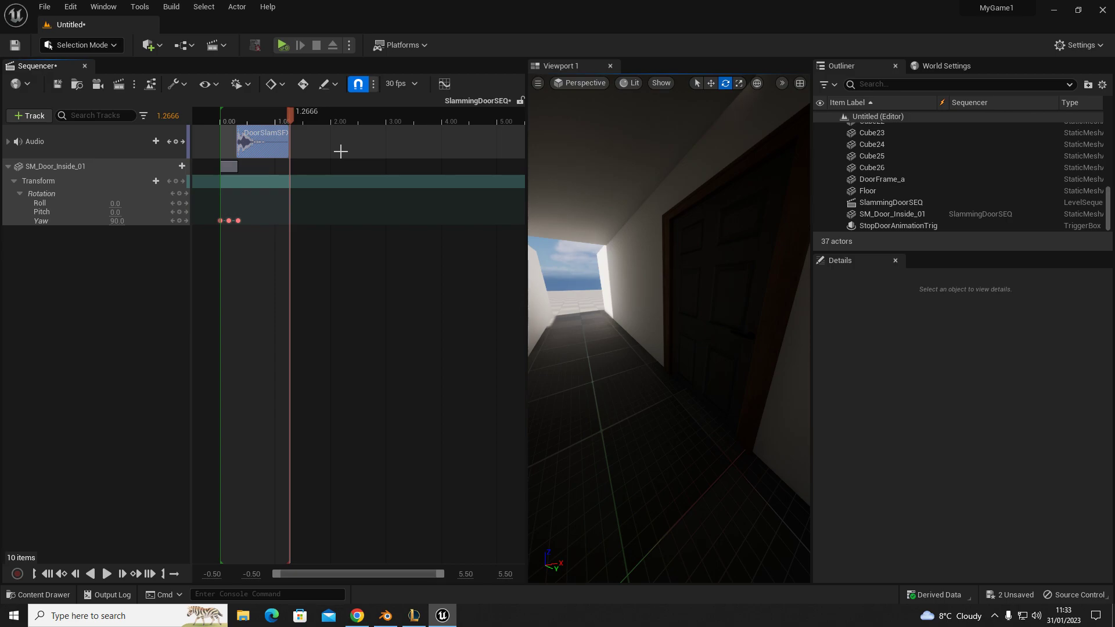
{"action": "left_click_drag", "start_coordinate": [290, 113], "coordinate": [218, 129]}
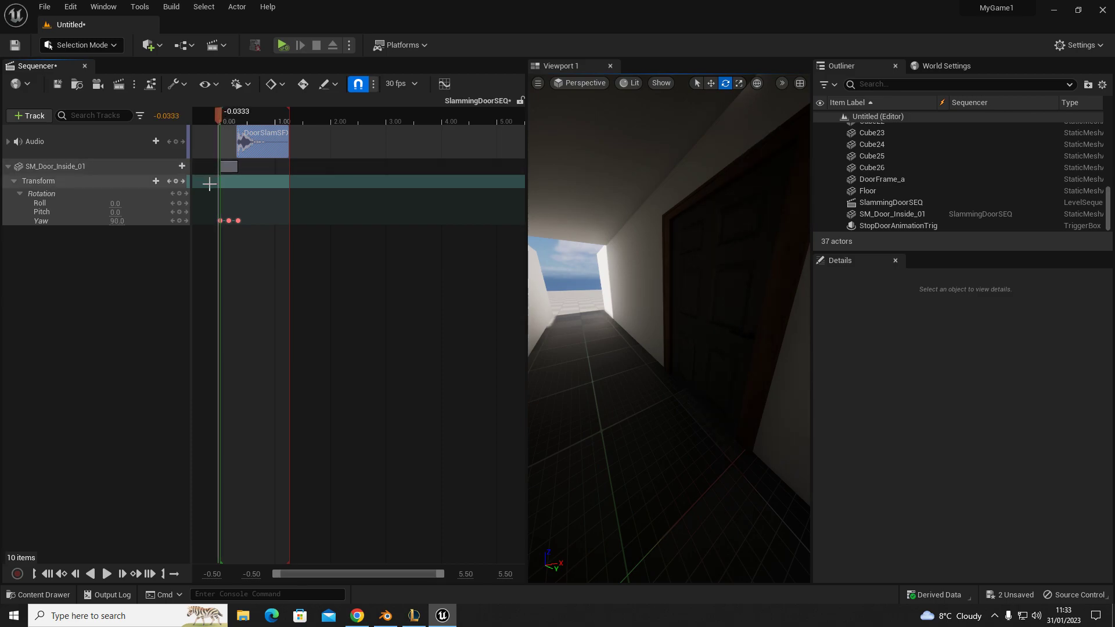
Step: Save the SlammingDoorSEQ level sequence and close the Sequencer
{"action": "left_click", "coordinate": [56, 85]}
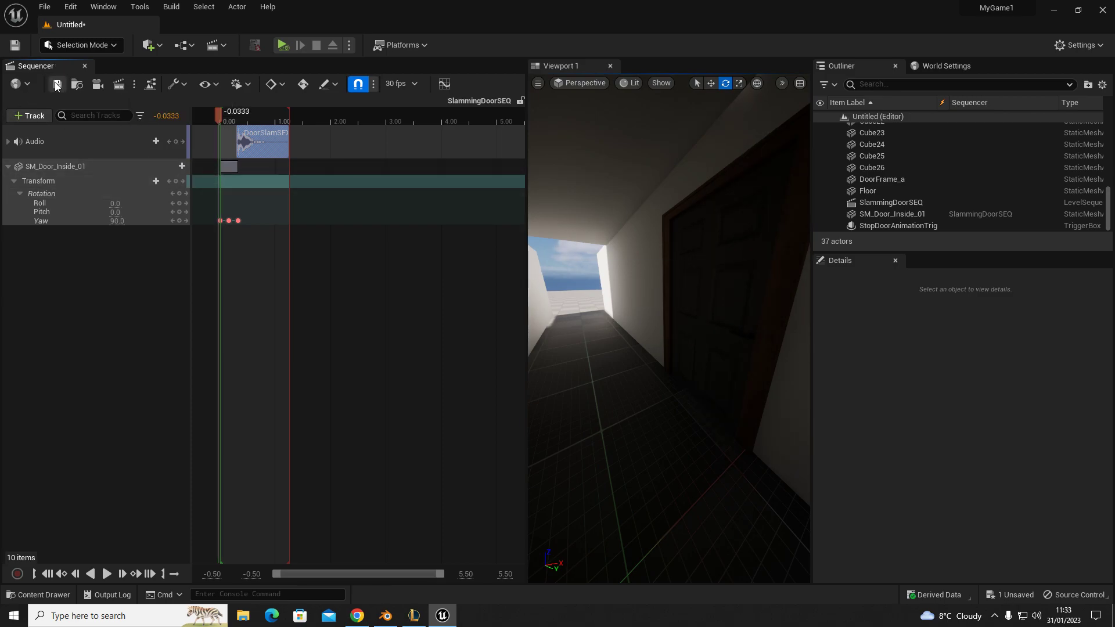
{"action": "left_click", "coordinate": [83, 66]}
Step: Move the SlammingDoorSEQ actor in front of the door, to location 580, -630, 140
{"action": "right_click_drag", "start_coordinate": [403, 316], "coordinate": [139, 354]}
{"action": "key", "text": "s"}
{"action": "key", "text": "d"}
{"action": "key", "text": "w"}
{"action": "right_click_drag", "start_coordinate": [416, 264], "coordinate": [433, 296]}
{"action": "key", "text": "w"}
{"action": "right_click_drag", "start_coordinate": [394, 236], "coordinate": [511, 232]}
{"action": "key", "text": "a"}
{"action": "left_click", "coordinate": [311, 293]}
{"action": "key", "text": "w"}
{"action": "left_click_drag", "start_coordinate": [306, 302], "coordinate": [201, 176]}
{"action": "key", "text": "a"}
{"action": "right_click_drag", "start_coordinate": [202, 176], "coordinate": [325, 174]}
{"action": "key", "text": "f"}
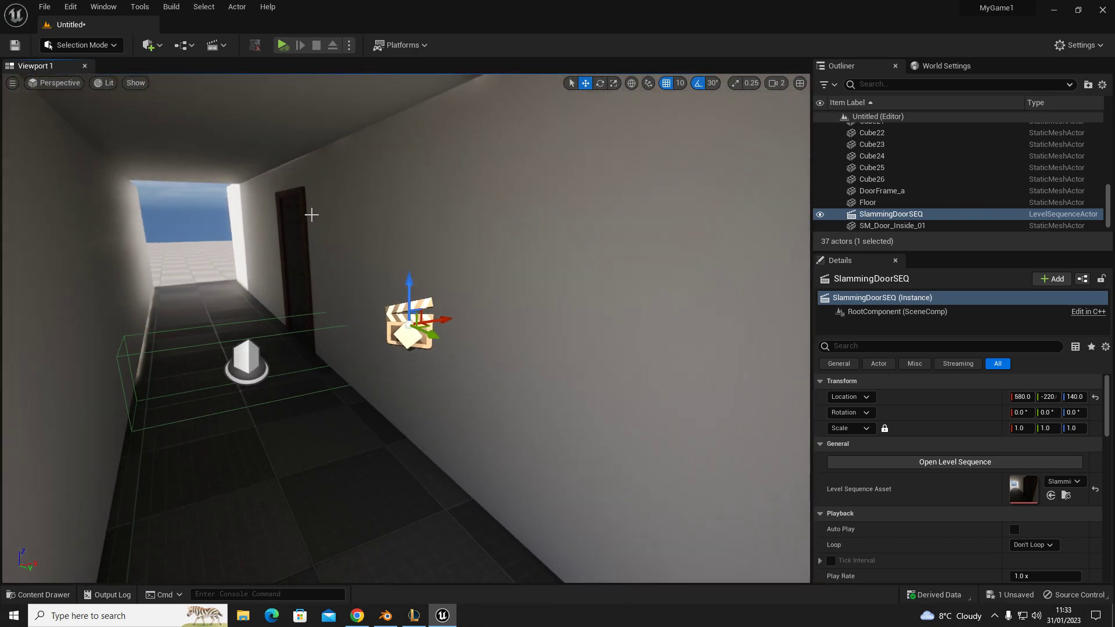
{"action": "left_click_drag", "start_coordinate": [414, 337], "coordinate": [277, 280]}
{"action": "key", "text": "f"}
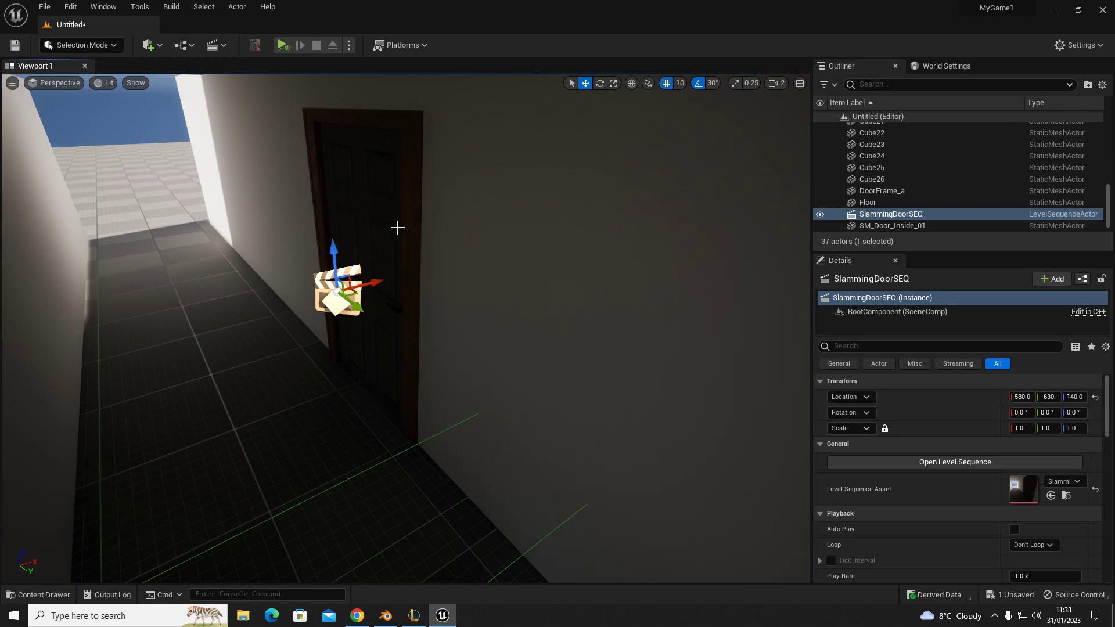
{"action": "mouse_move", "coordinate": [411, 234]}
{"action": "right_mouse_down"}
{"action": "mouse_move", "coordinate": [363, 265]}
{"action": "mouse_move", "coordinate": [398, 247]}
{"action": "mouse_move", "coordinate": [413, 220]}
{"action": "right_mouse_up"}
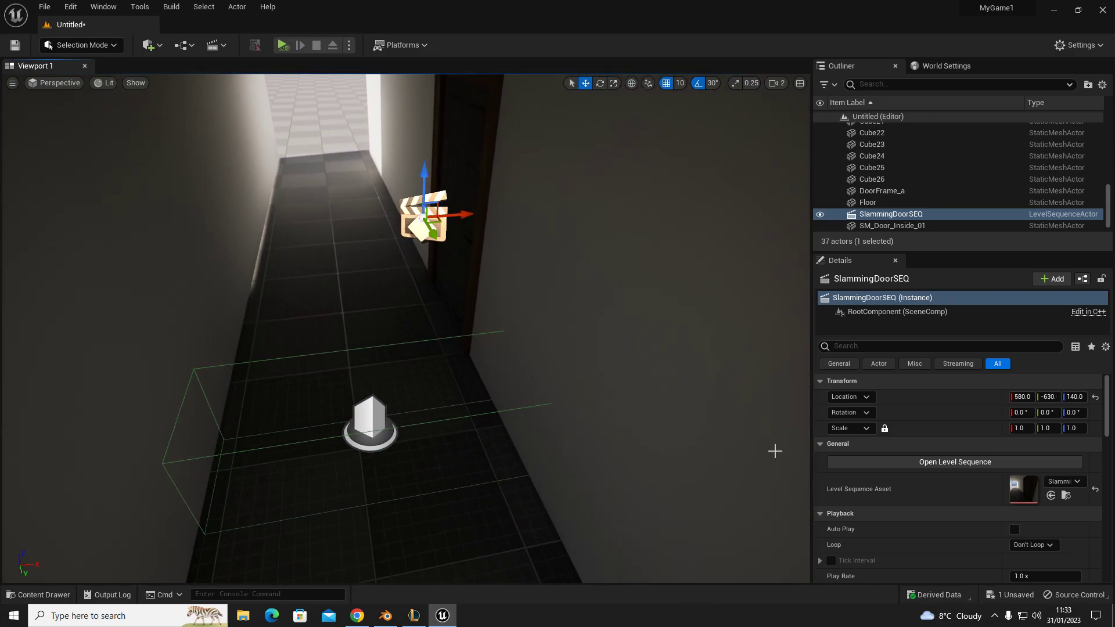
Step: Enable Auto Play on the SlammingDoorSEQ actor and set its Loop option to Loop Indefinitely
{"action": "scroll", "coordinate": [881, 472], "scroll_direction": "down", "scroll_amount": 3}
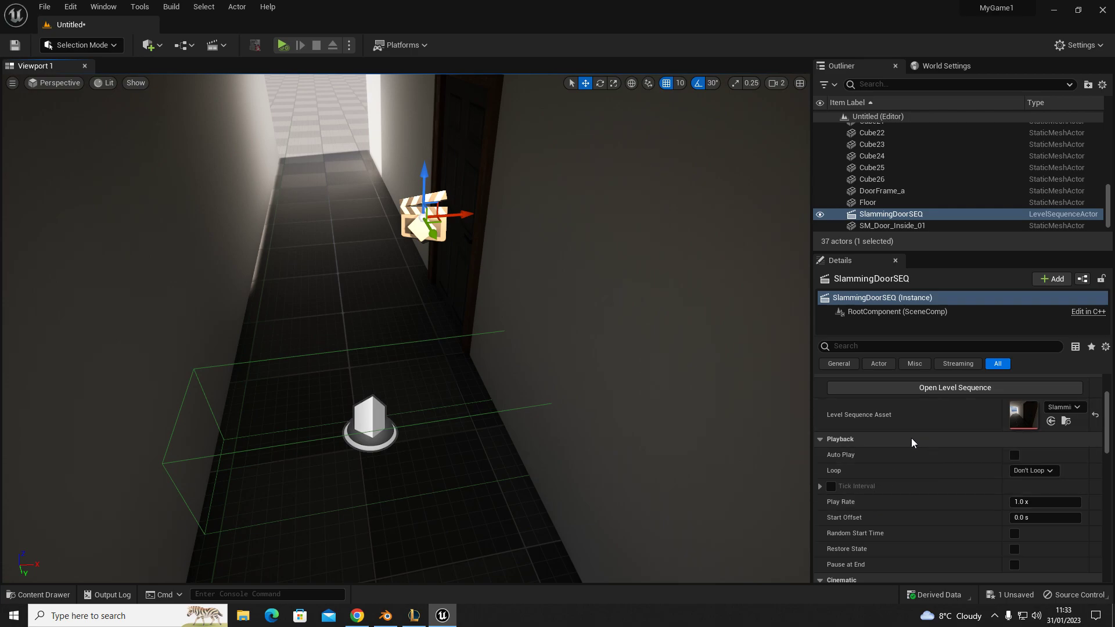
{"action": "scroll", "coordinate": [906, 450], "scroll_direction": "down", "scroll_amount": 1}
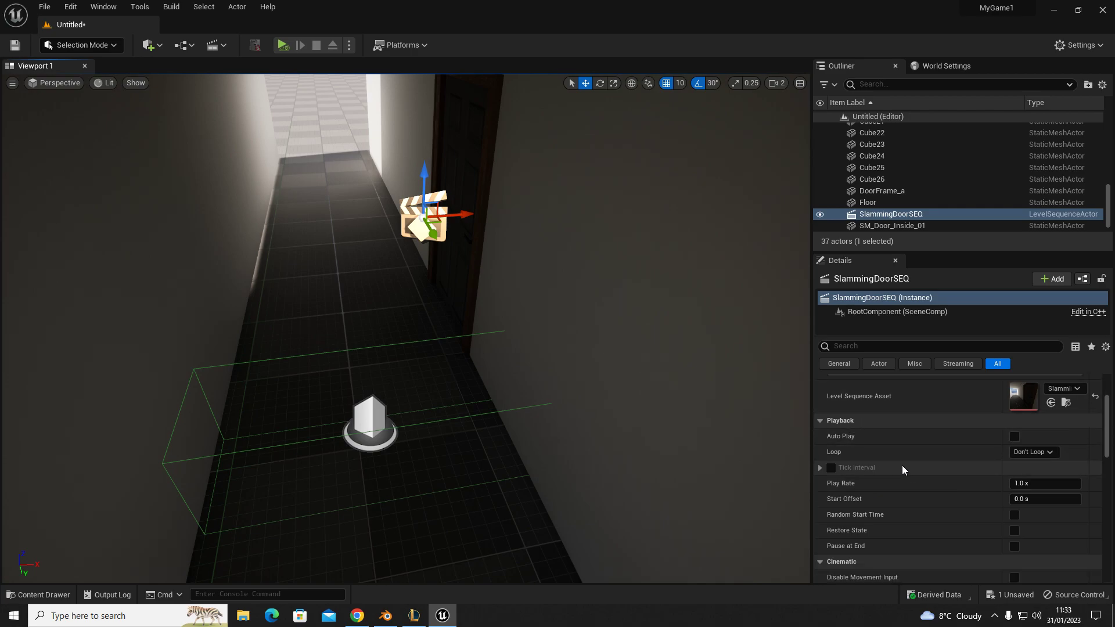
{"action": "scroll", "coordinate": [932, 483], "scroll_direction": "up", "scroll_amount": 2}
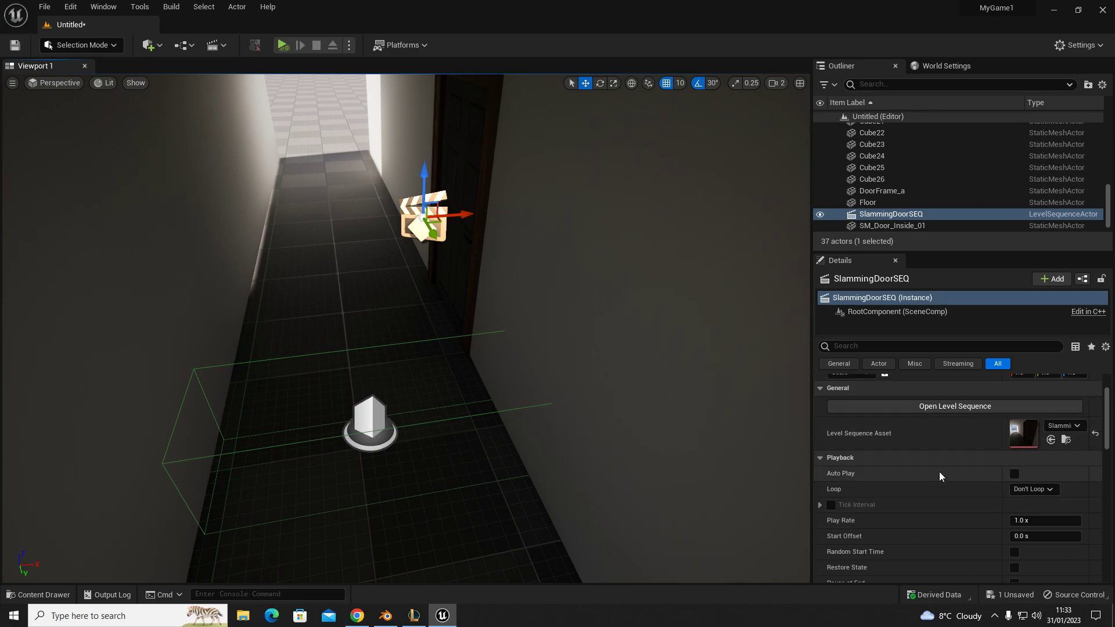
{"action": "left_click", "coordinate": [1014, 473]}
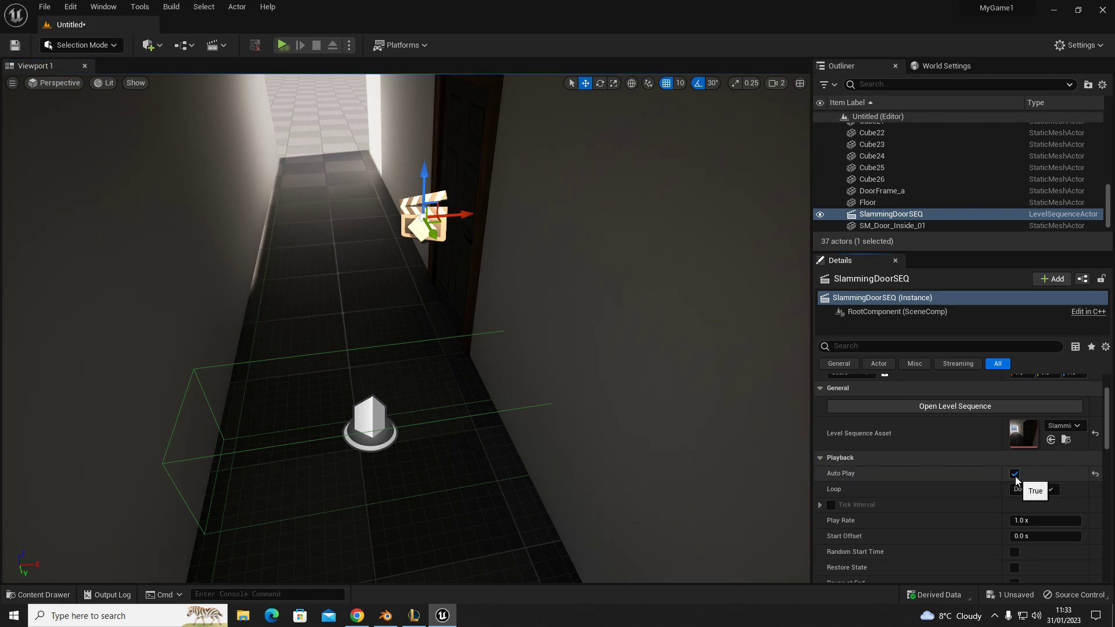
{"action": "left_click", "coordinate": [1048, 489]}
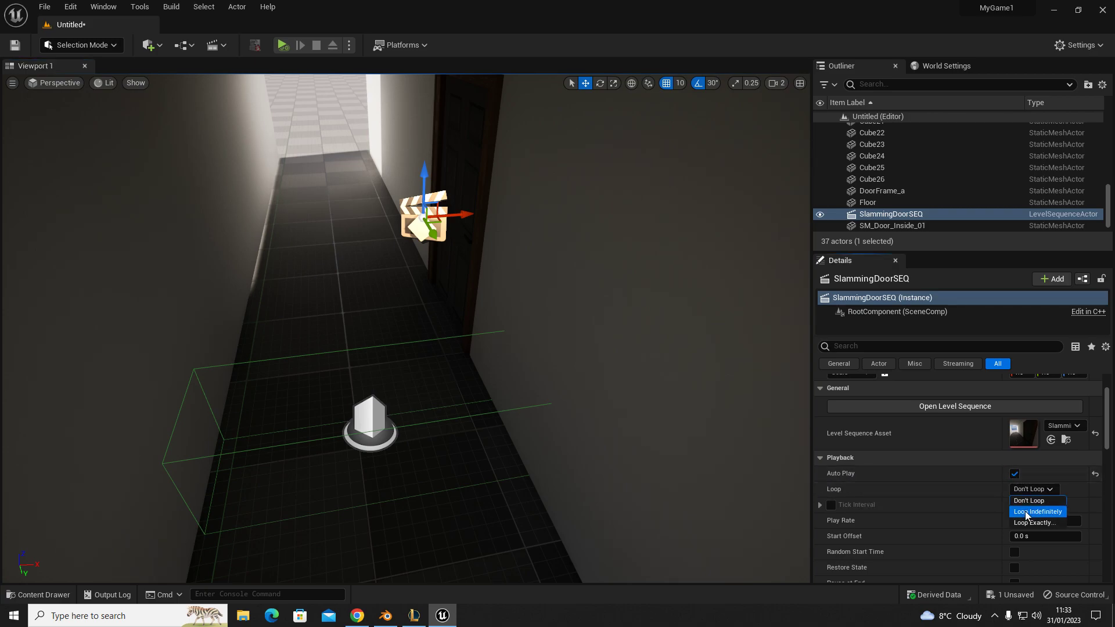
{"action": "left_click", "coordinate": [1045, 512]}
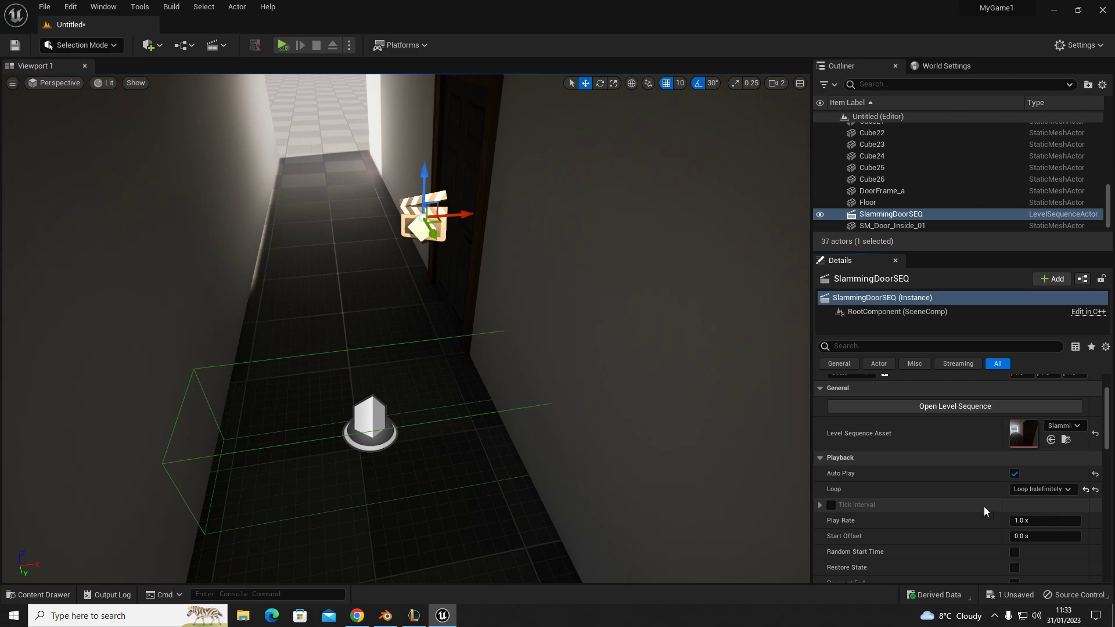
{"action": "scroll", "coordinate": [952, 509], "scroll_direction": "down", "scroll_amount": 3}
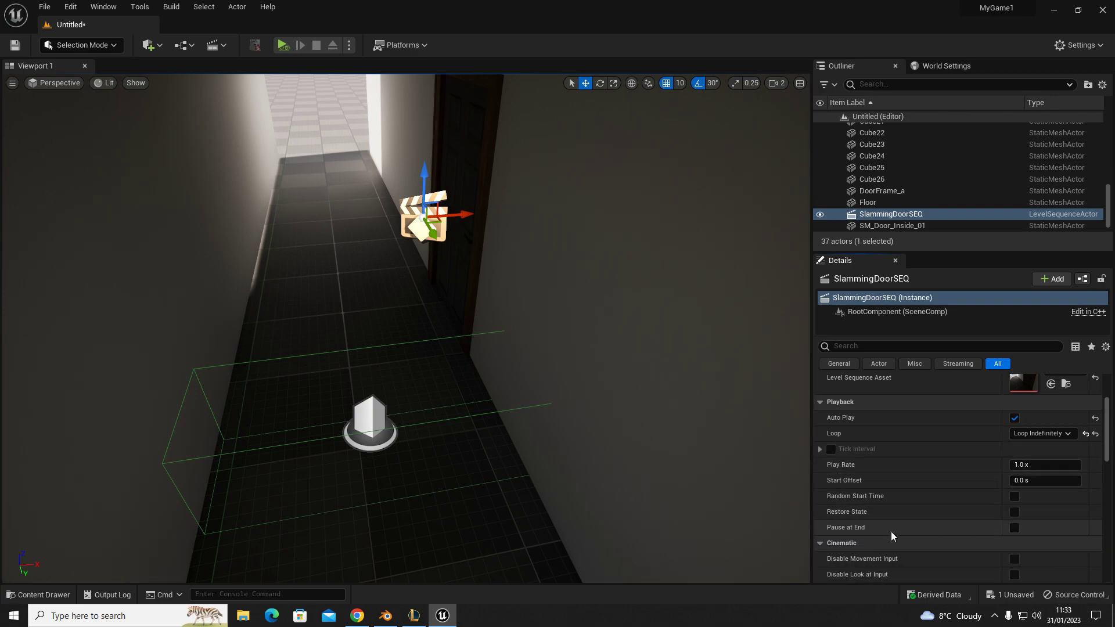
{"action": "scroll", "coordinate": [966, 495], "scroll_direction": "up", "scroll_amount": 1}
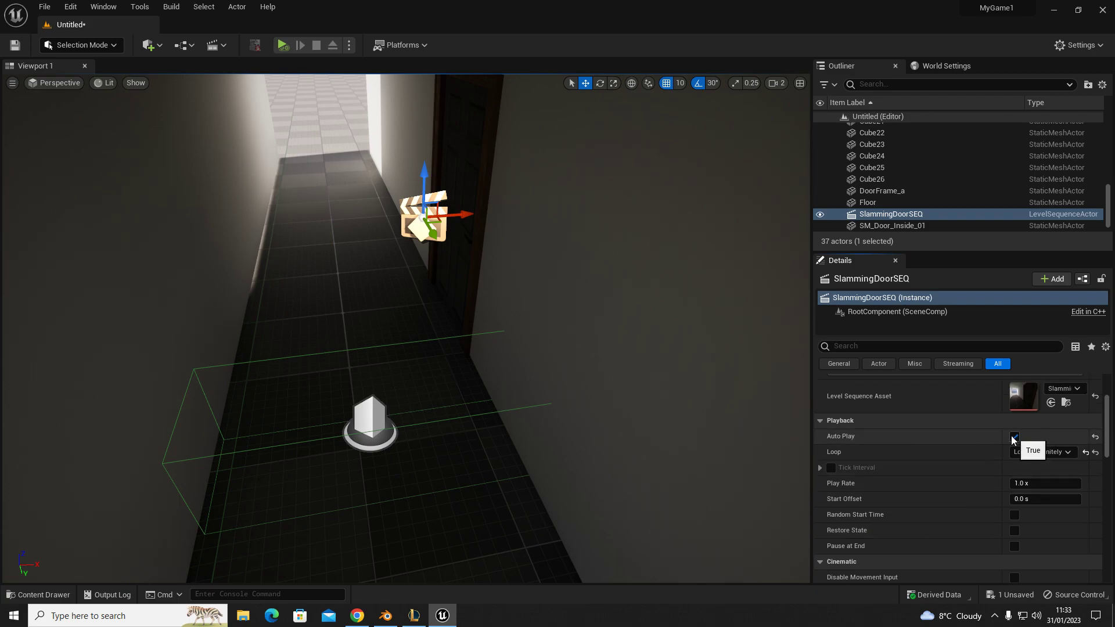
{"action": "left_click", "coordinate": [1039, 452]}
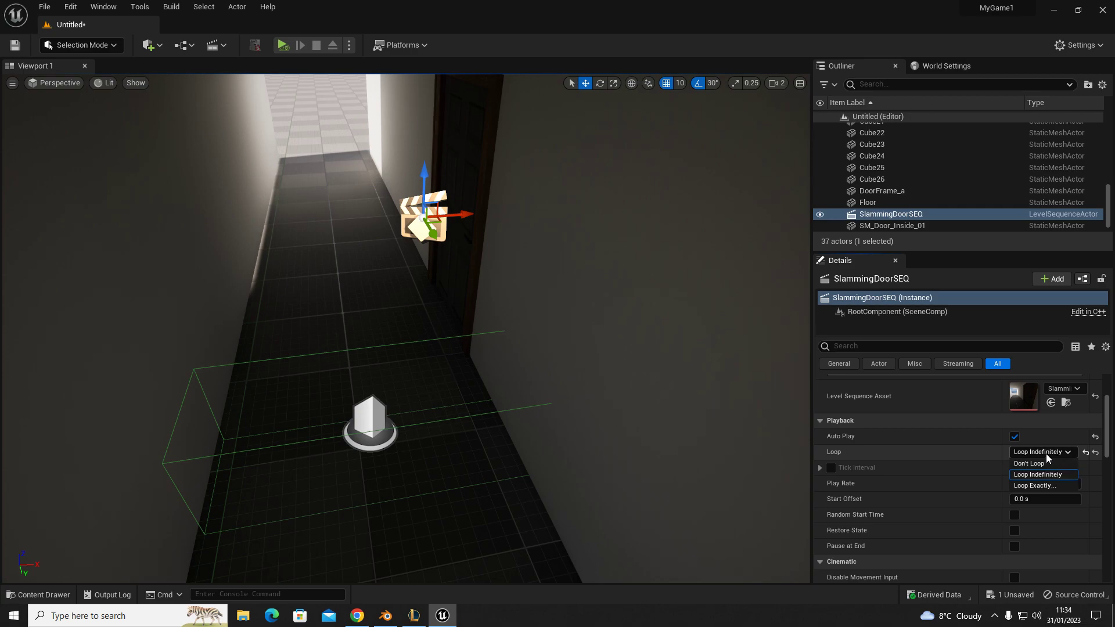
{"action": "left_click", "coordinate": [1028, 476]}
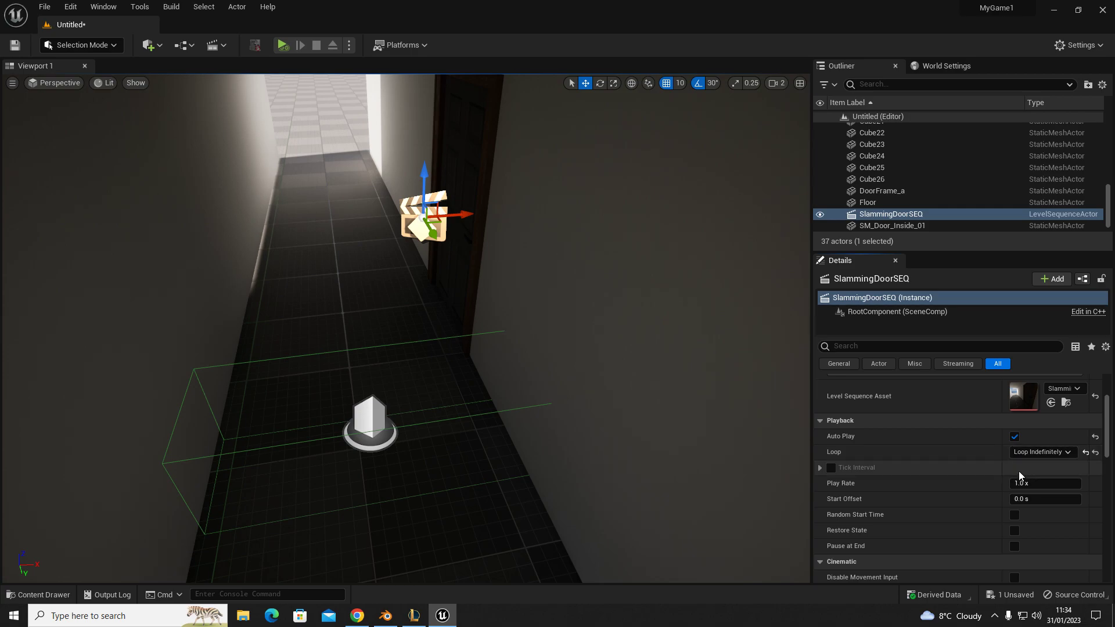
Step: Run the level in the editor, watch the door animation from inside and outside the corridor, and stop the simulation
{"action": "left_click", "coordinate": [282, 46]}
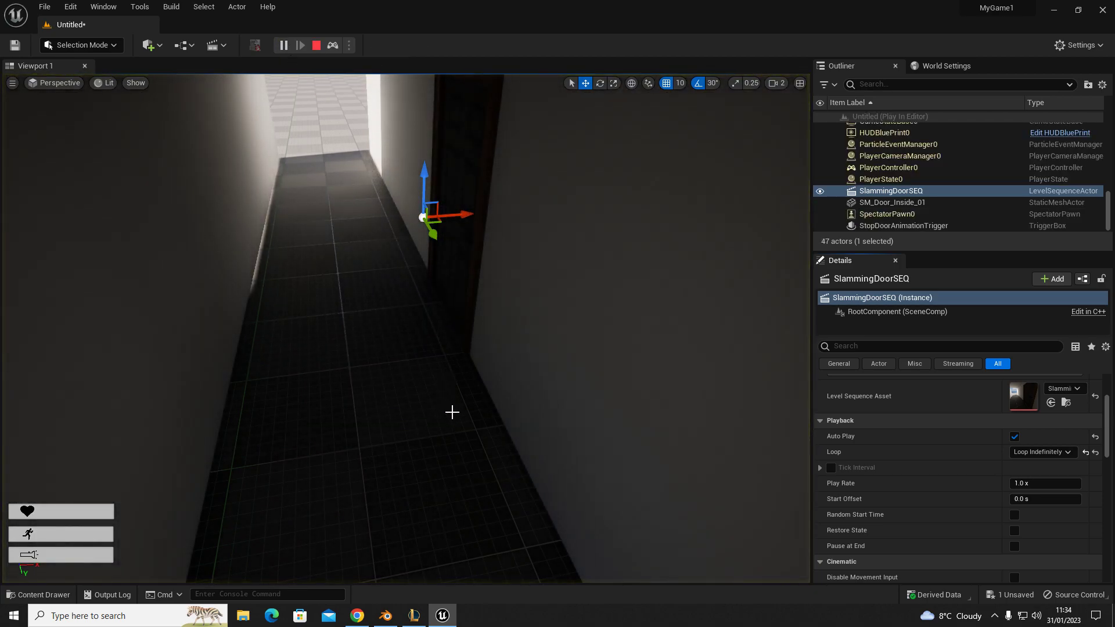
{"action": "right_click_drag", "start_coordinate": [470, 445], "coordinate": [429, 358]}
{"action": "key", "text": "s"}
{"action": "key", "text": "w"}
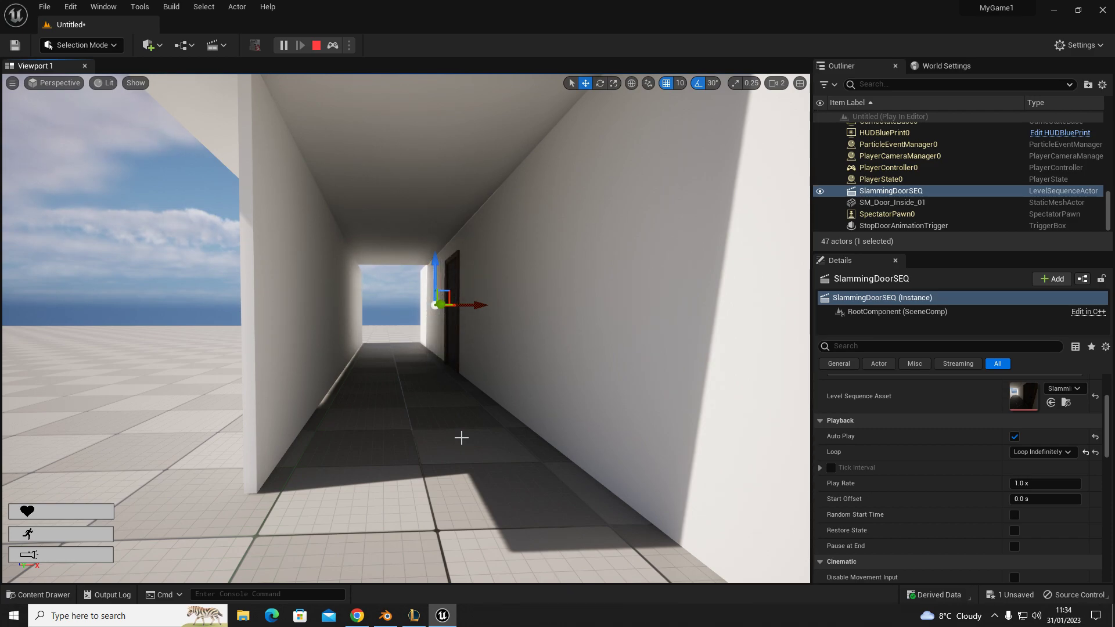
{"action": "left_click", "coordinate": [316, 46]}
{"action": "left_click_drag", "start_coordinate": [209, 139], "coordinate": [213, 135]}
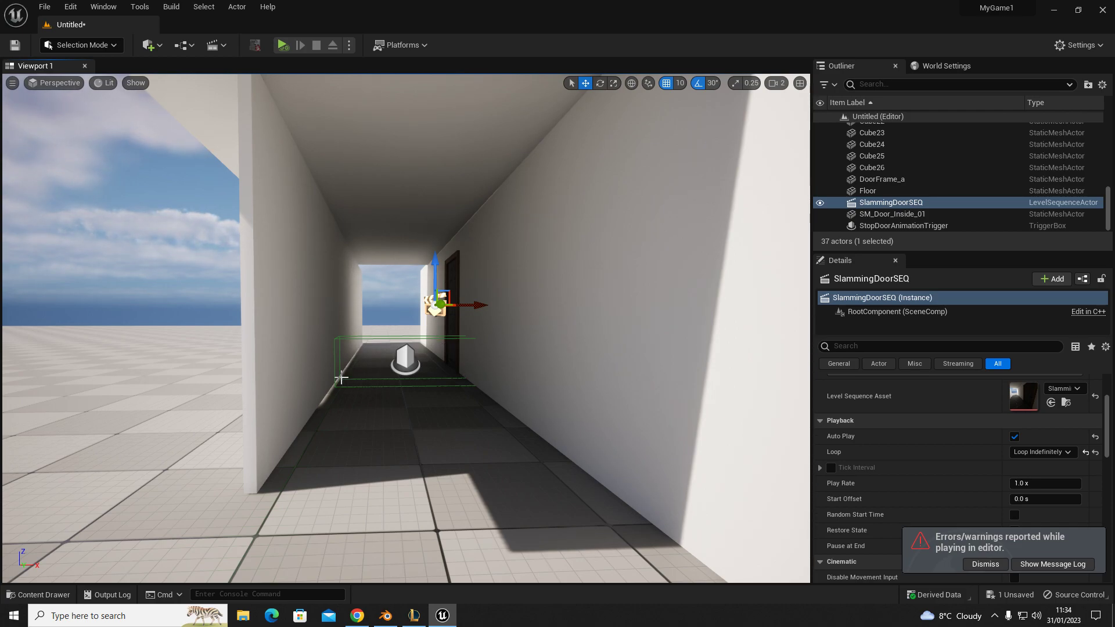
Step: Select all twelve cubes of the corridor wall opposite the door and shift them outward along X to widen the corridor
{"action": "left_click_drag", "start_coordinate": [314, 394], "coordinate": [328, 308]}
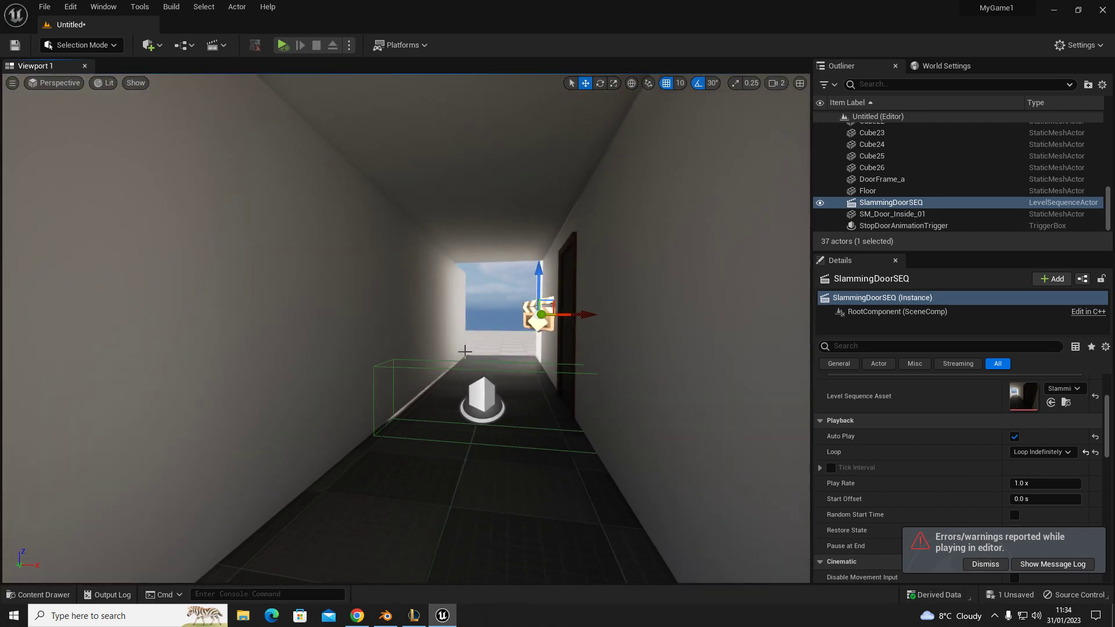
{"action": "left_click", "coordinate": [436, 344]}
{"action": "left_click", "coordinate": [401, 377], "text": "ctrl"}
{"action": "left_click", "coordinate": [372, 354], "text": "ctrl"}
{"action": "scroll", "coordinate": [320, 386], "scroll_direction": "down", "scroll_amount": 3}
{"action": "left_click", "coordinate": [328, 354], "text": "ctrl"}
{"action": "left_click", "coordinate": [325, 290], "text": "ctrl"}
{"action": "left_click", "coordinate": [391, 301], "text": "ctrl"}
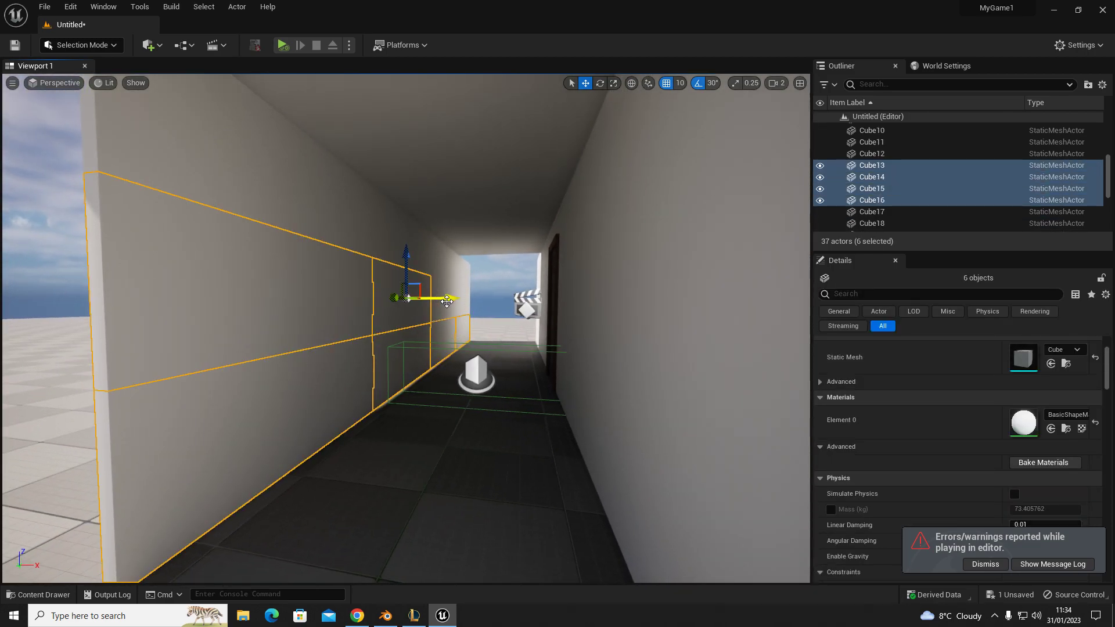
{"action": "left_click", "coordinate": [461, 308], "text": "ctrl"}
{"action": "left_click", "coordinate": [443, 304], "text": "ctrl"}
{"action": "left_click", "coordinate": [460, 273], "text": "ctrl"}
{"action": "left_click", "coordinate": [443, 264], "text": "ctrl"}
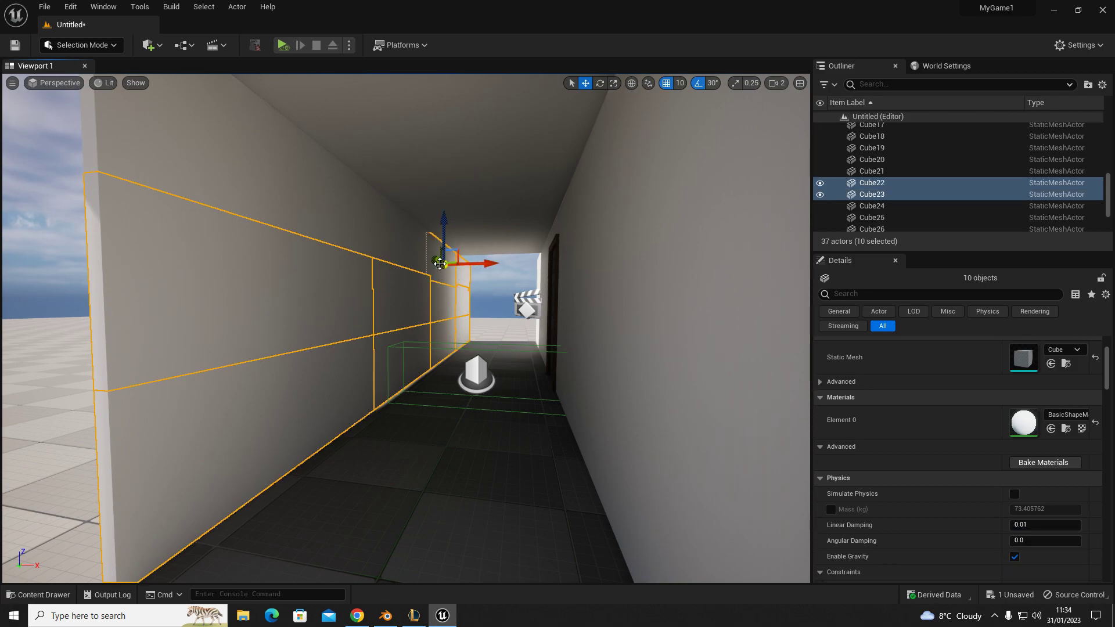
{"action": "left_click", "coordinate": [412, 252], "text": "ctrl"}
{"action": "left_click", "coordinate": [328, 225], "text": "ctrl"}
{"action": "key", "text": "s"}
{"action": "right_click_drag", "start_coordinate": [314, 285], "coordinate": [383, 296]}
{"action": "key", "text": "a"}
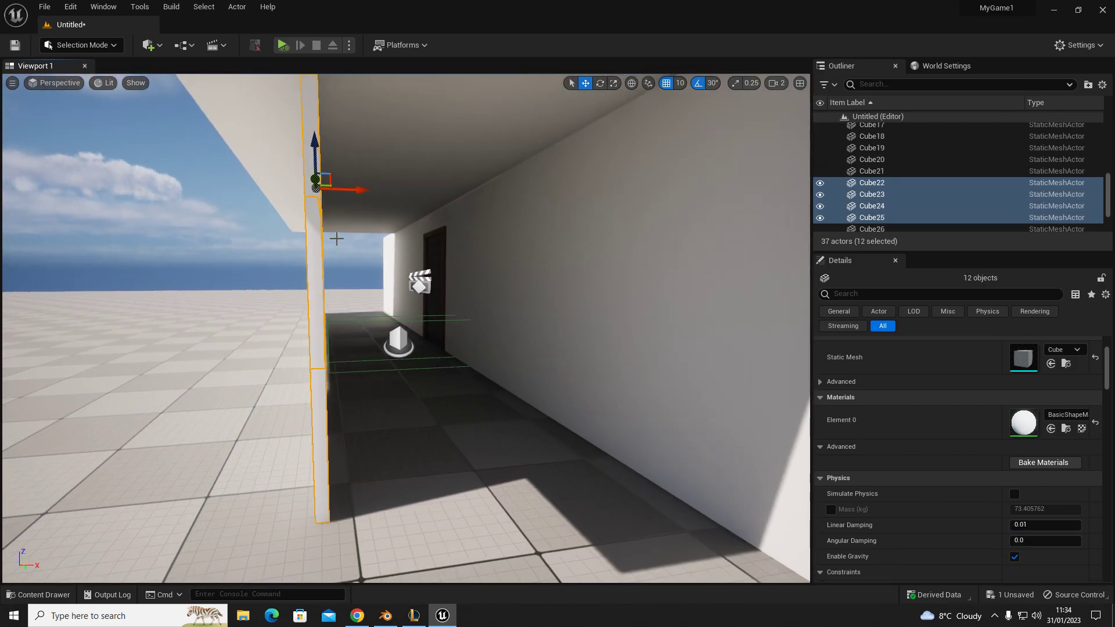
{"action": "left_click_drag", "start_coordinate": [358, 191], "coordinate": [339, 194]}
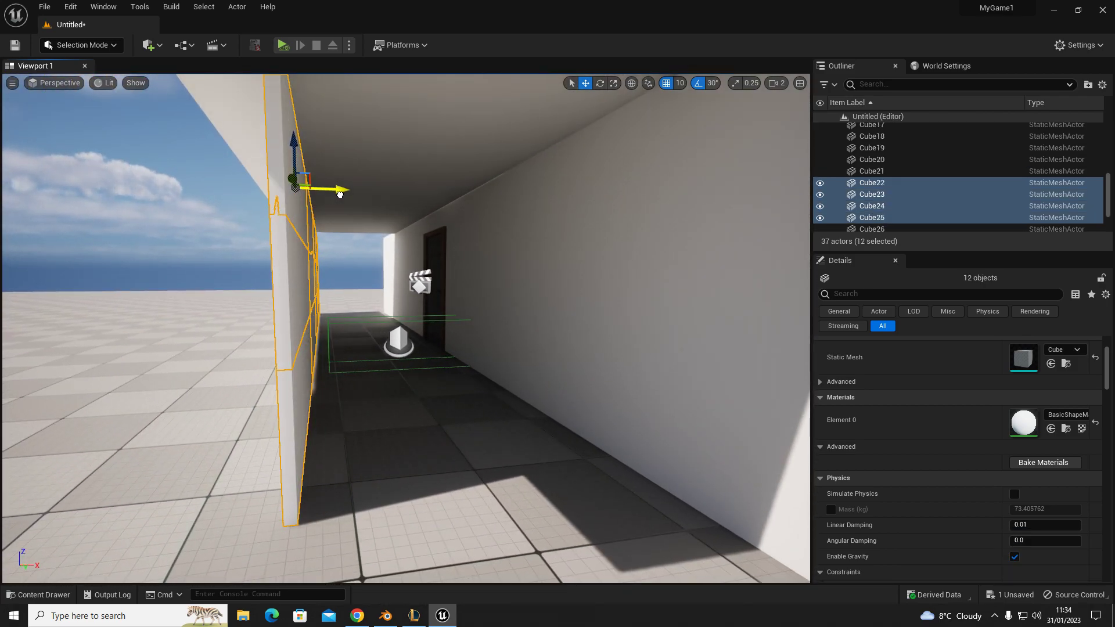
Step: Shift StopDoorAnimationTrigger along X toward the moved wall so it is centred across the widened corridor
{"action": "key", "text": "d"}
{"action": "right_click_drag", "start_coordinate": [350, 260], "coordinate": [327, 259]}
{"action": "key", "text": "w"}
{"action": "left_click", "coordinate": [398, 377]}
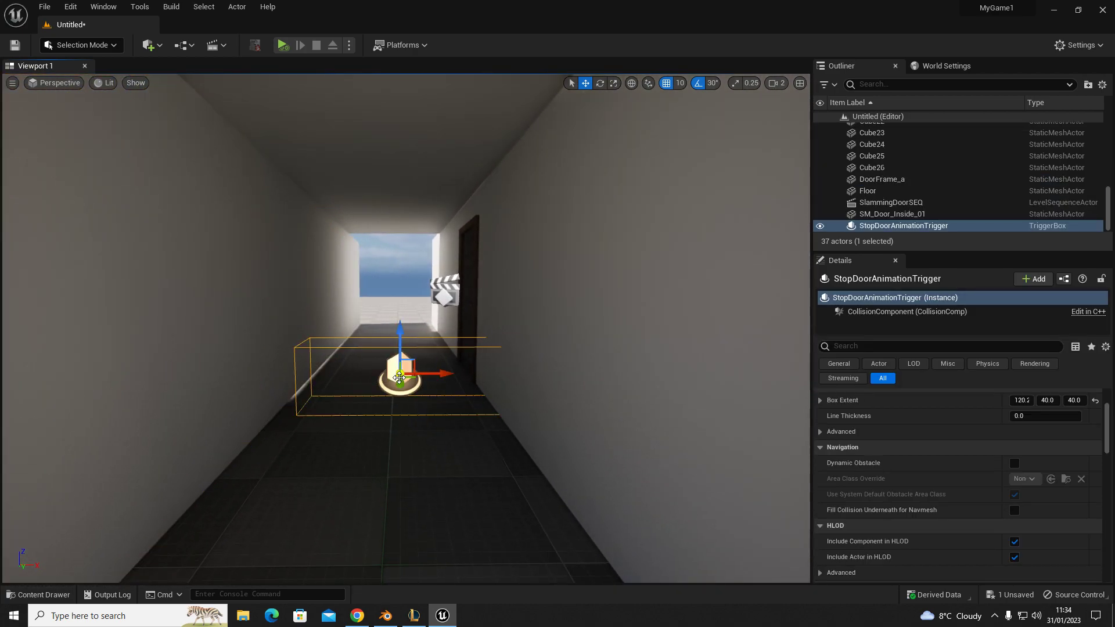
{"action": "left_click_drag", "start_coordinate": [398, 378], "coordinate": [407, 378]}
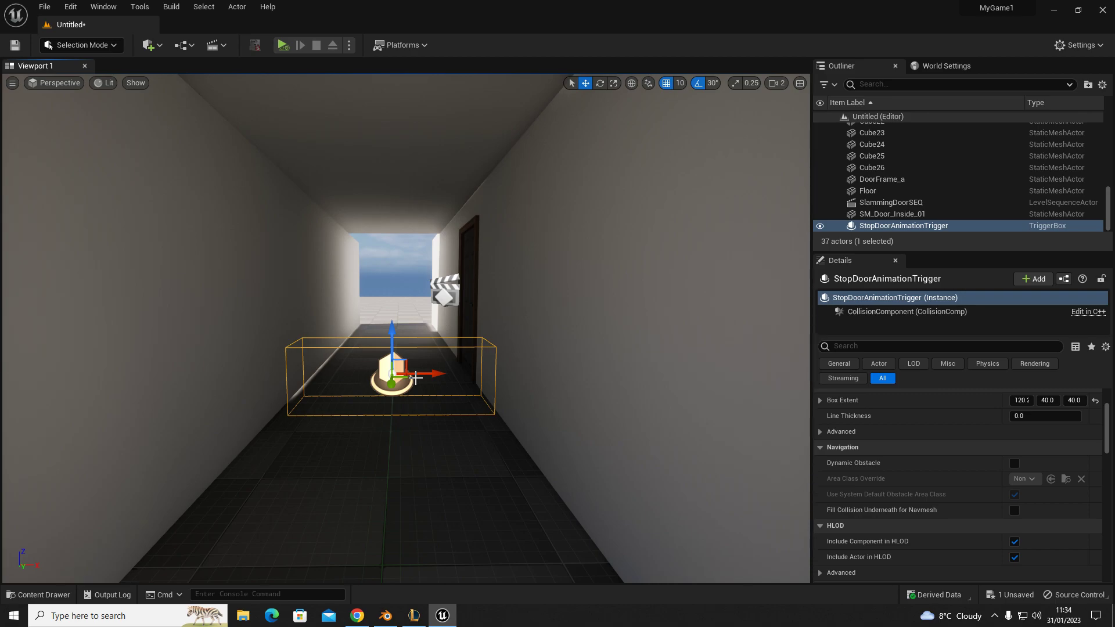
Step: Open the Level Blueprint and delete the default Event BeginPlay and Event Tick nodes
{"action": "mouse_move", "coordinate": [440, 263]}
{"action": "right_mouse_down"}
{"action": "mouse_move", "coordinate": [476, 264]}
{"action": "mouse_move", "coordinate": [440, 264]}
{"action": "right_mouse_up"}
{"action": "key", "text": "w"}
{"action": "key", "text": "a"}
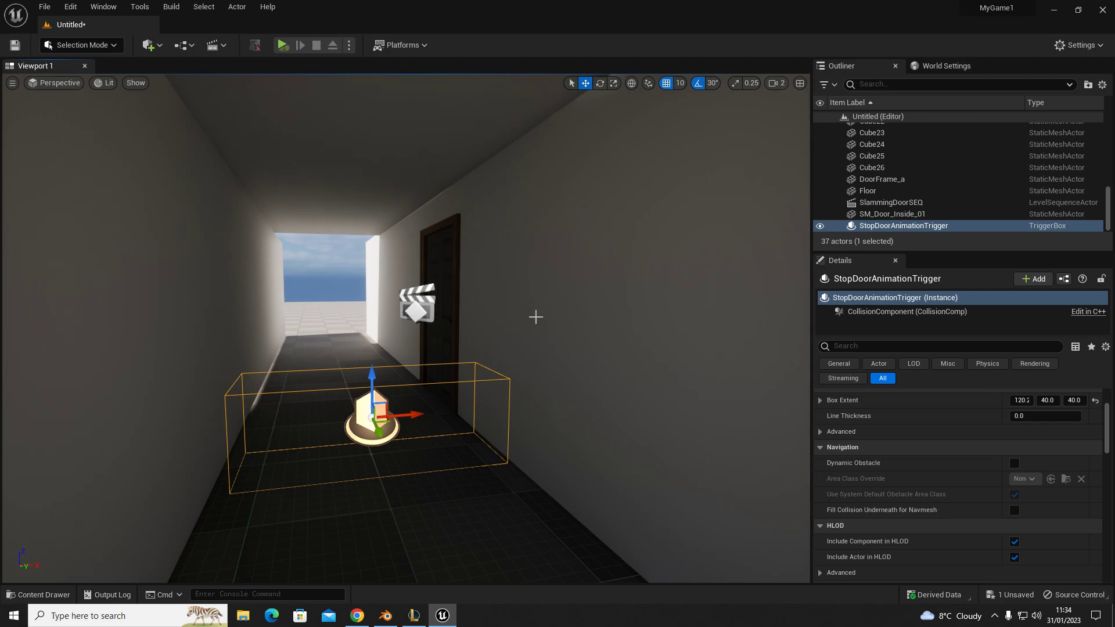
{"action": "left_click", "coordinate": [418, 313]}
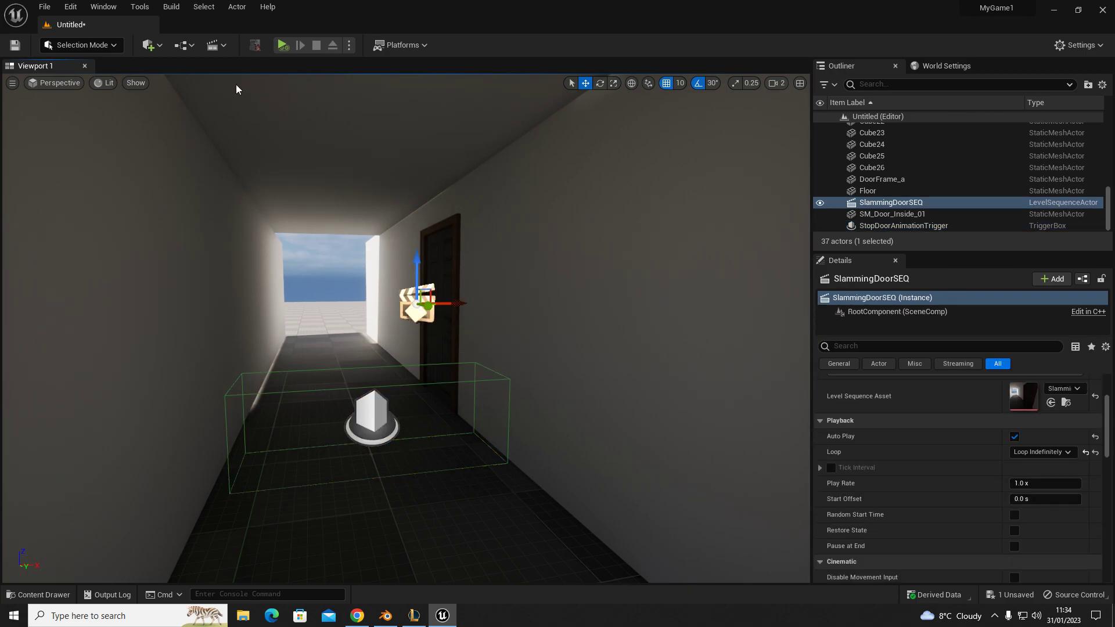
{"action": "left_click", "coordinate": [187, 48]}
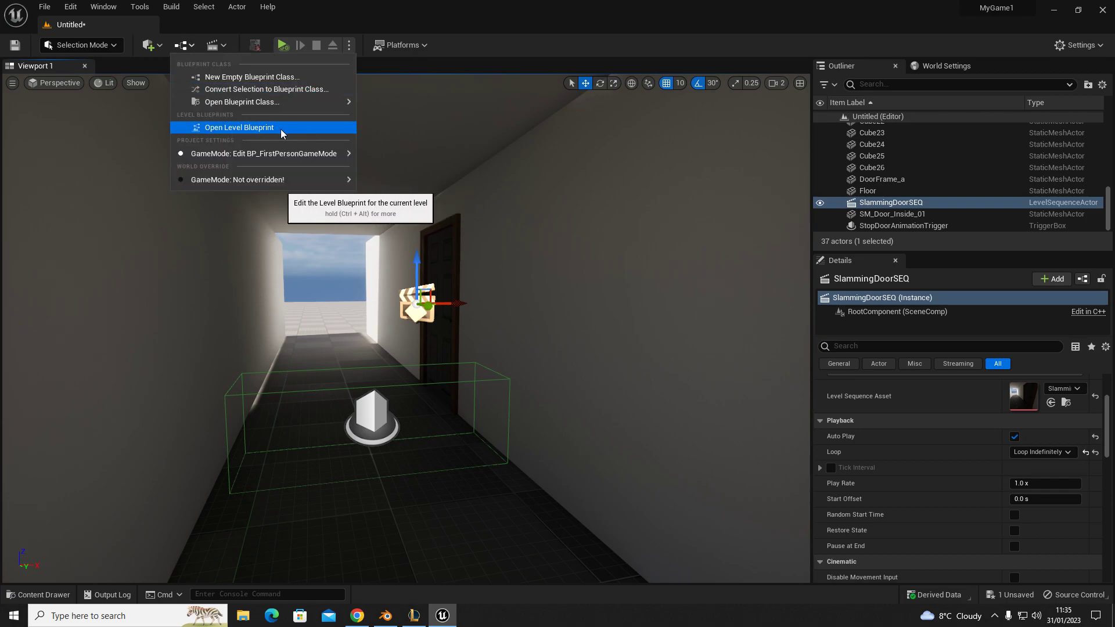
{"action": "left_click", "coordinate": [228, 127]}
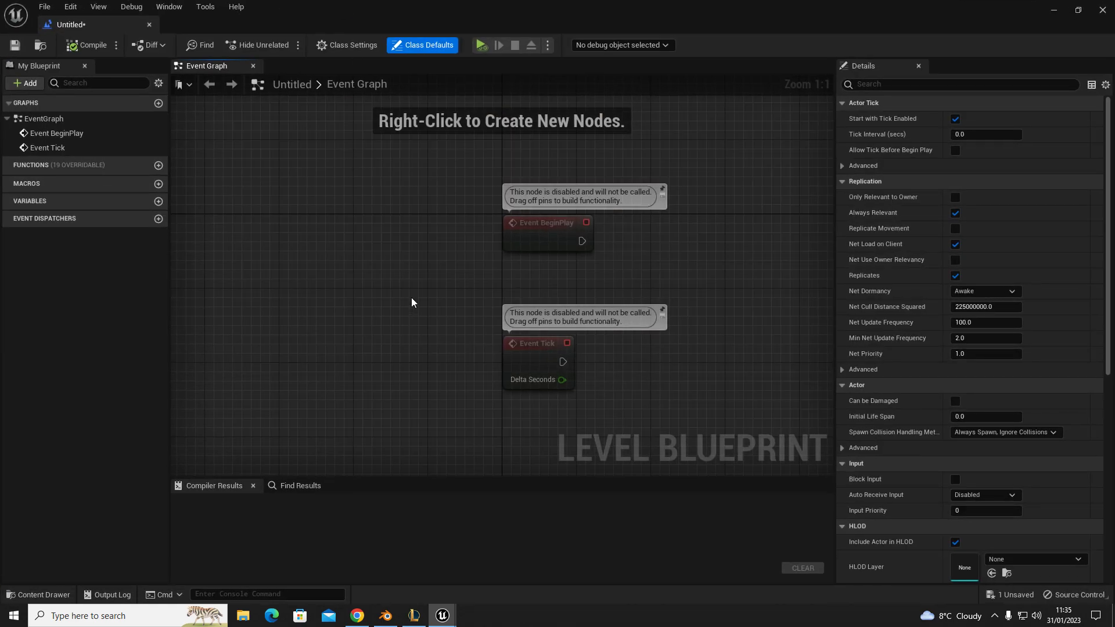
{"action": "left_click_drag", "start_coordinate": [435, 156], "coordinate": [664, 462]}
{"action": "key", "text": "Delete"}
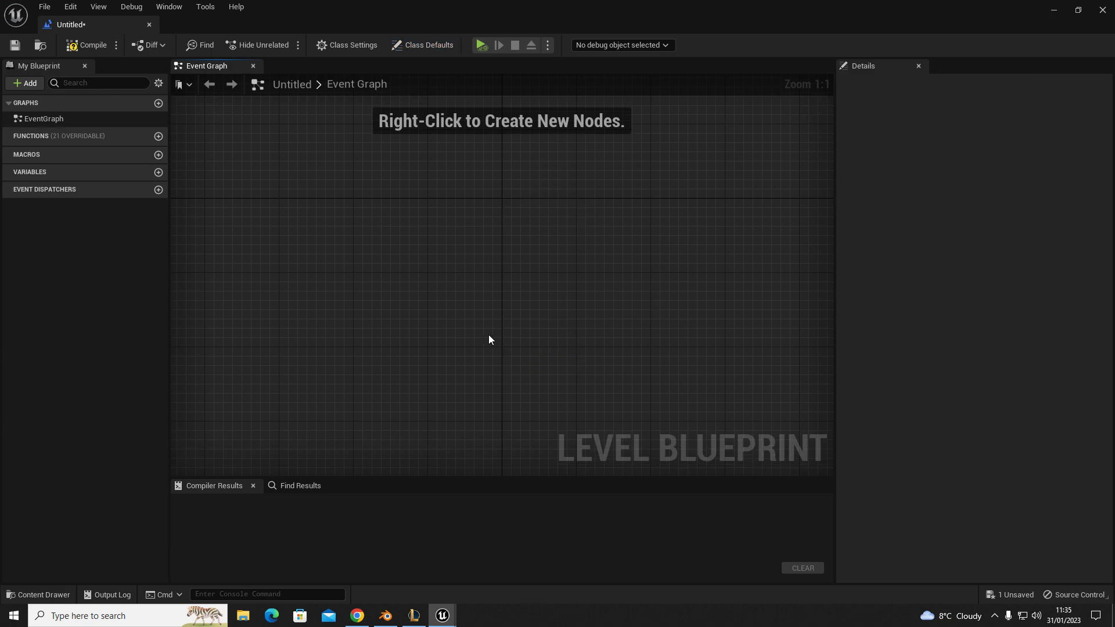
Step: Select StopDoorAnimationTrigger in the level and add its On Actor Begin Overlap event to the Level Blueprint's Event Graph
{"action": "left_click", "coordinate": [1054, 11]}
{"action": "left_click", "coordinate": [406, 406]}
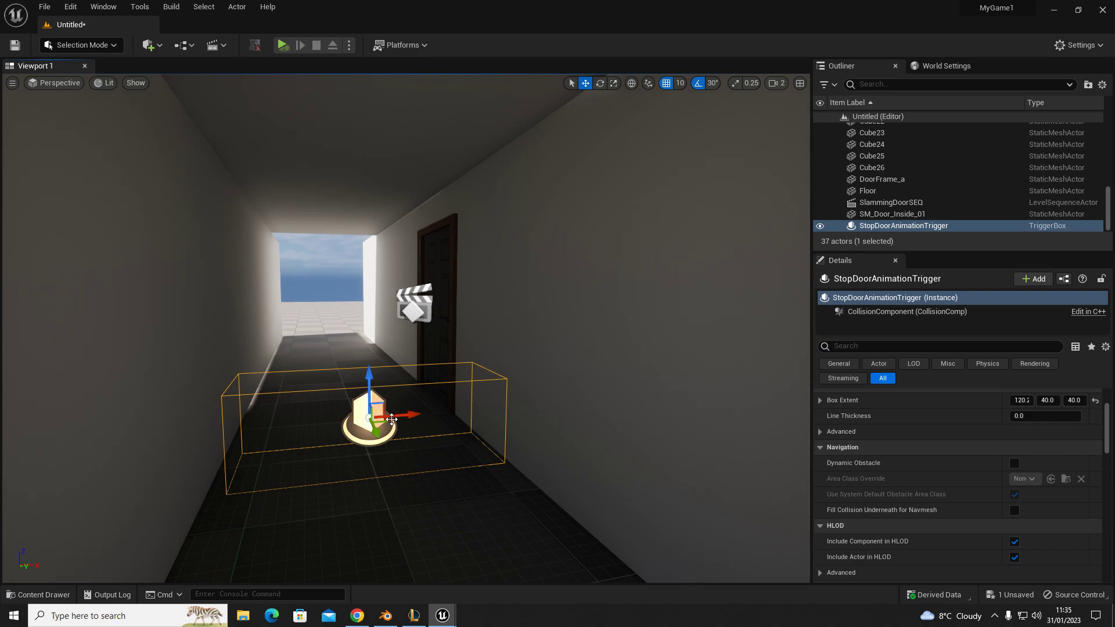
{"action": "mouse_move", "coordinate": [441, 614]}
{"action": "left_click", "coordinate": [511, 557]}
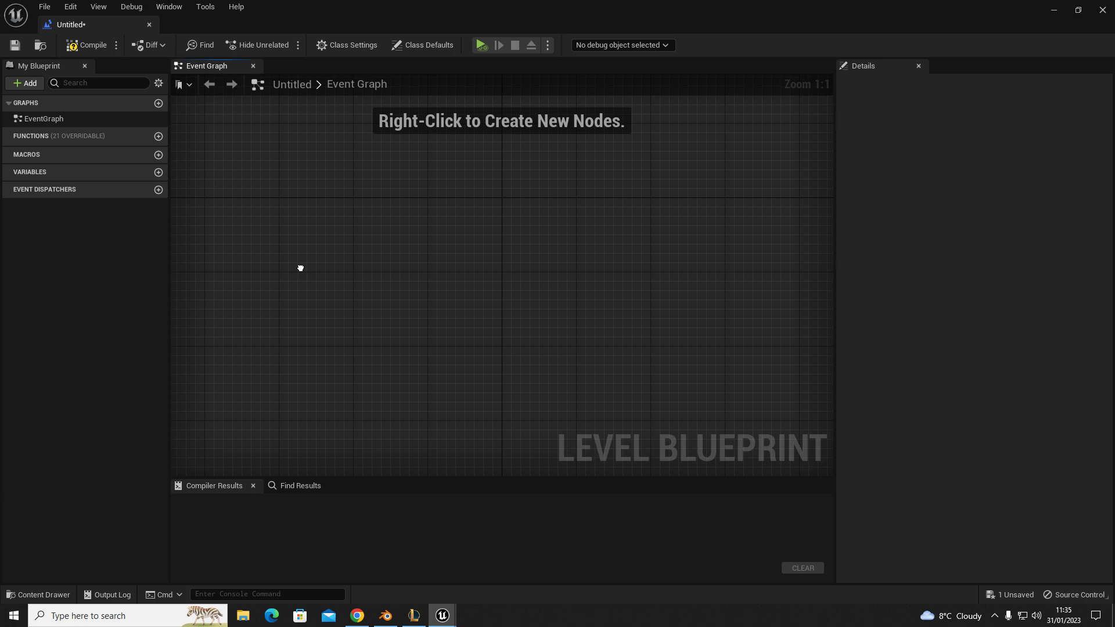
{"action": "right_click", "coordinate": [300, 272]}
{"action": "left_click", "coordinate": [308, 306]}
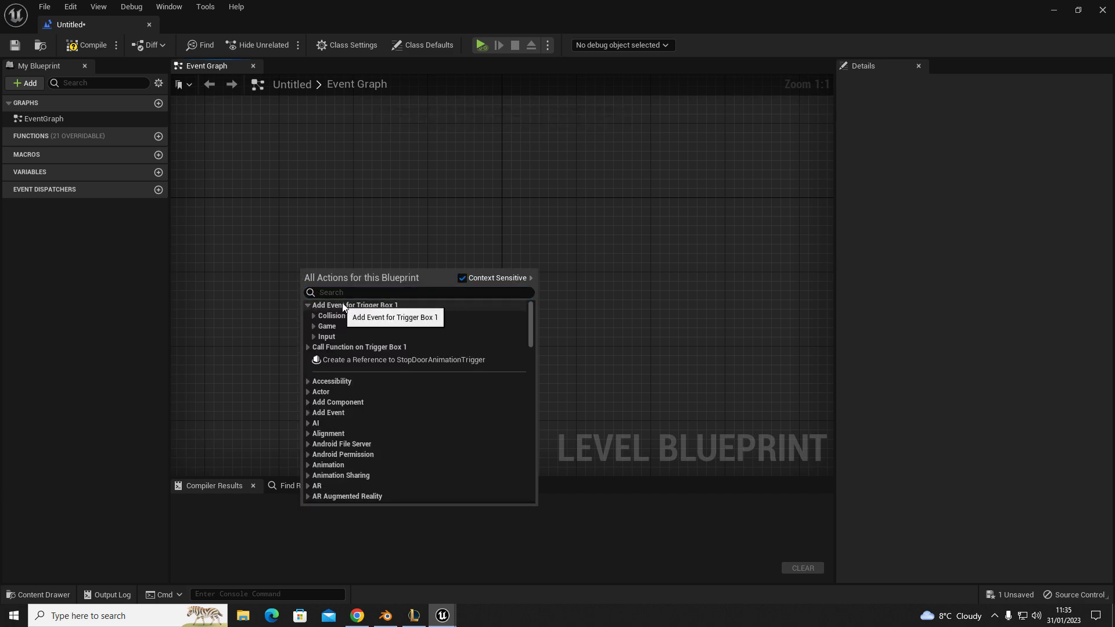
{"action": "left_click", "coordinate": [314, 315]}
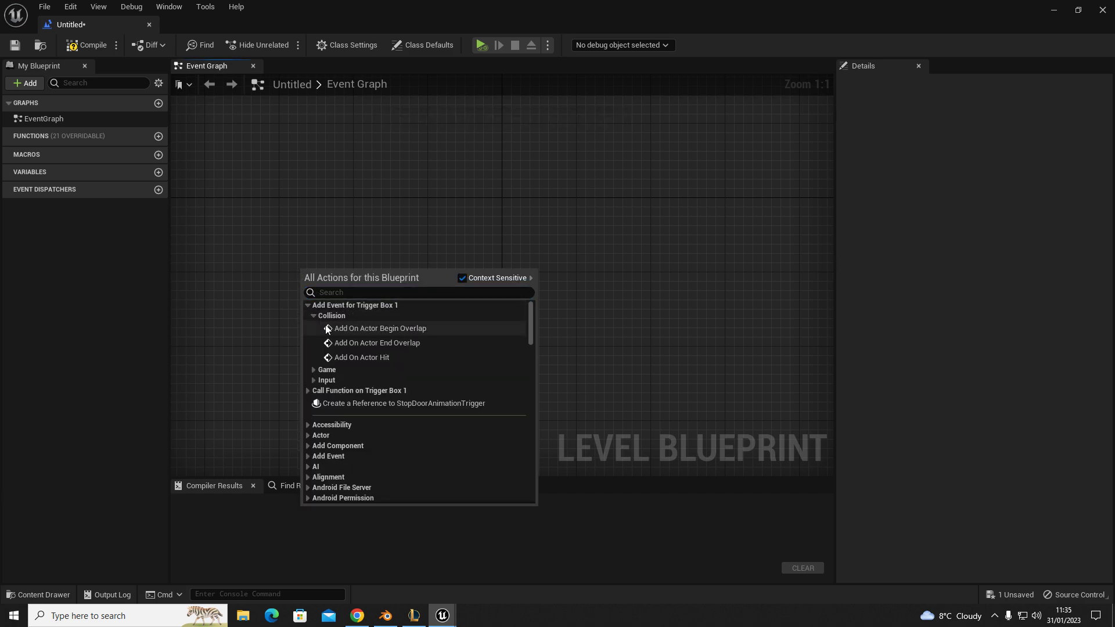
{"action": "left_click", "coordinate": [371, 329]}
{"action": "left_click_drag", "start_coordinate": [417, 299], "coordinate": [397, 233]}
{"action": "right_click_drag", "start_coordinate": [559, 302], "coordinate": [491, 364]}
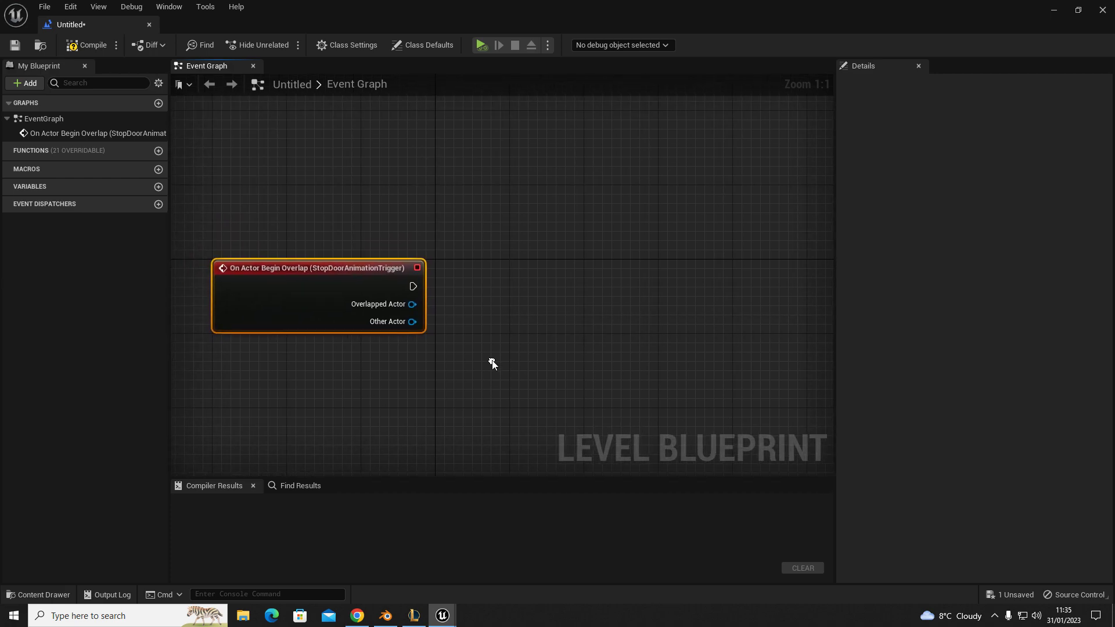
Step: Add a Cast To BP_FirstPersonCharacter node after the overlap event and connect Other Actor to its Object input
{"action": "left_click_drag", "start_coordinate": [413, 287], "coordinate": [470, 285]}
{"action": "type", "text": "cast tofir"}
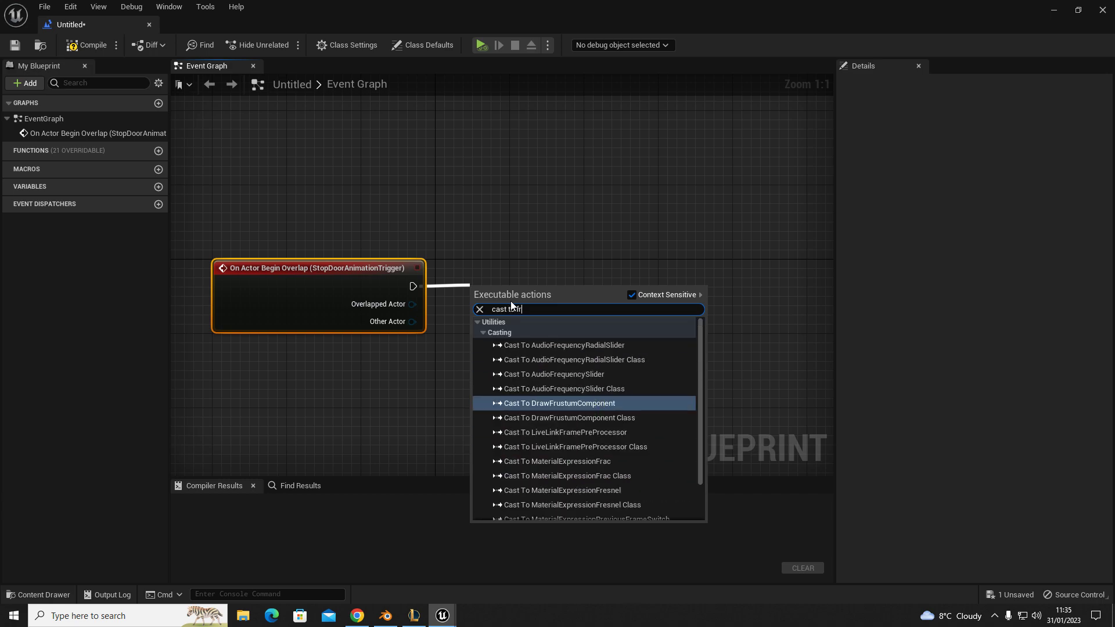
{"action": "type", "text": "stperson"}
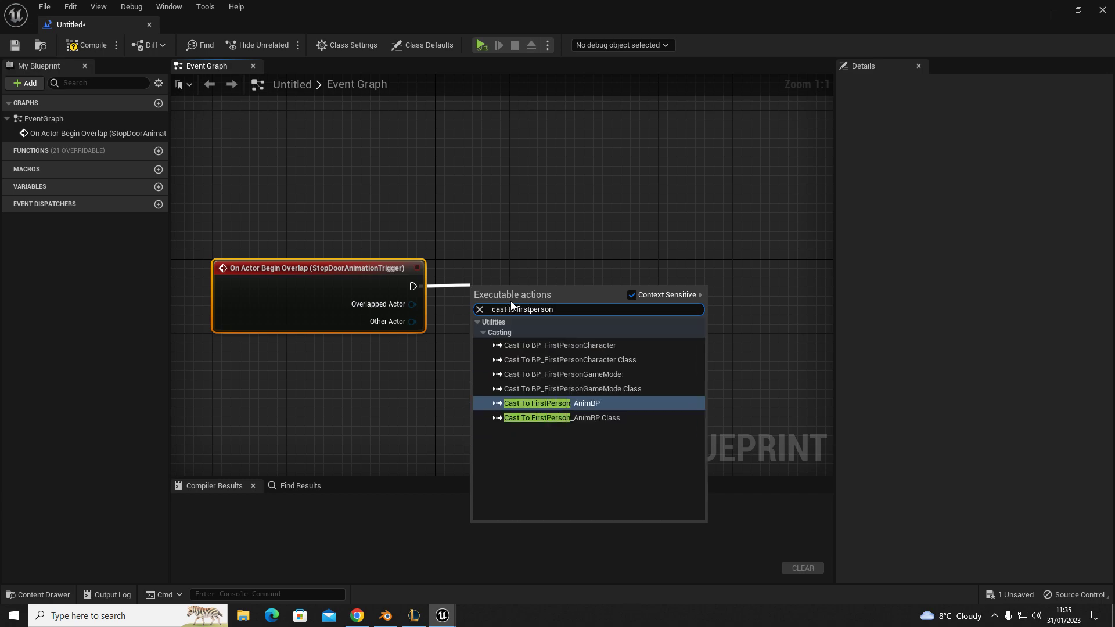
{"action": "left_click", "coordinate": [591, 345]}
{"action": "left_click_drag", "start_coordinate": [534, 293], "coordinate": [515, 275]}
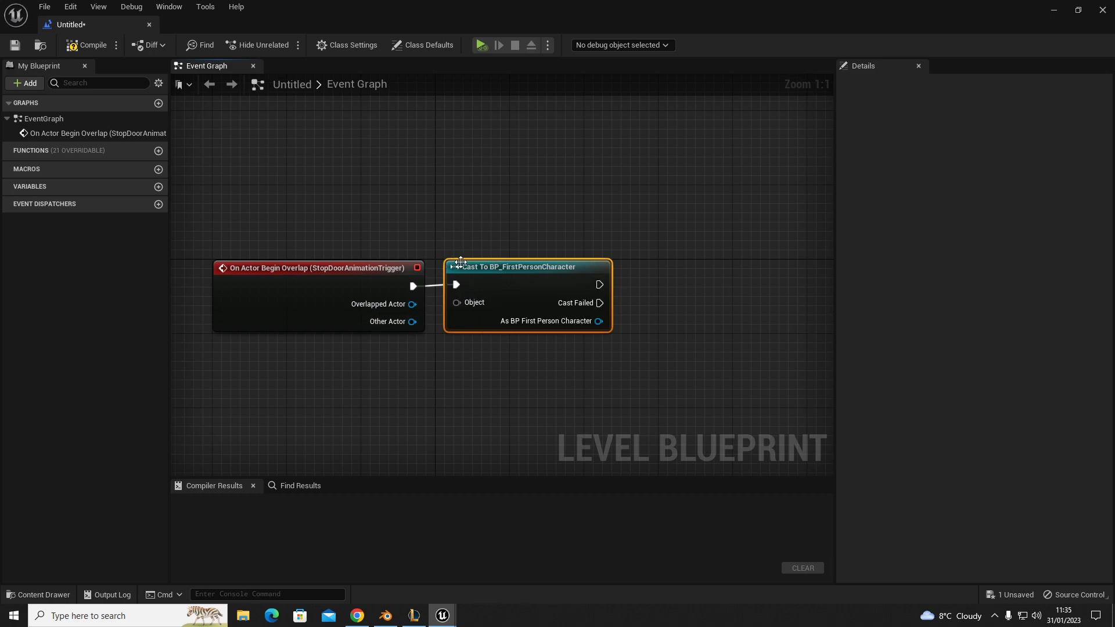
{"action": "left_click_drag", "start_coordinate": [411, 321], "coordinate": [457, 302]}
{"action": "left_click", "coordinate": [526, 261]}
Step: Add a Do Once node on the success output of the BP_FirstPersonCharacter cast and align it with the cast node
{"action": "right_click_drag", "start_coordinate": [666, 299], "coordinate": [472, 288]}
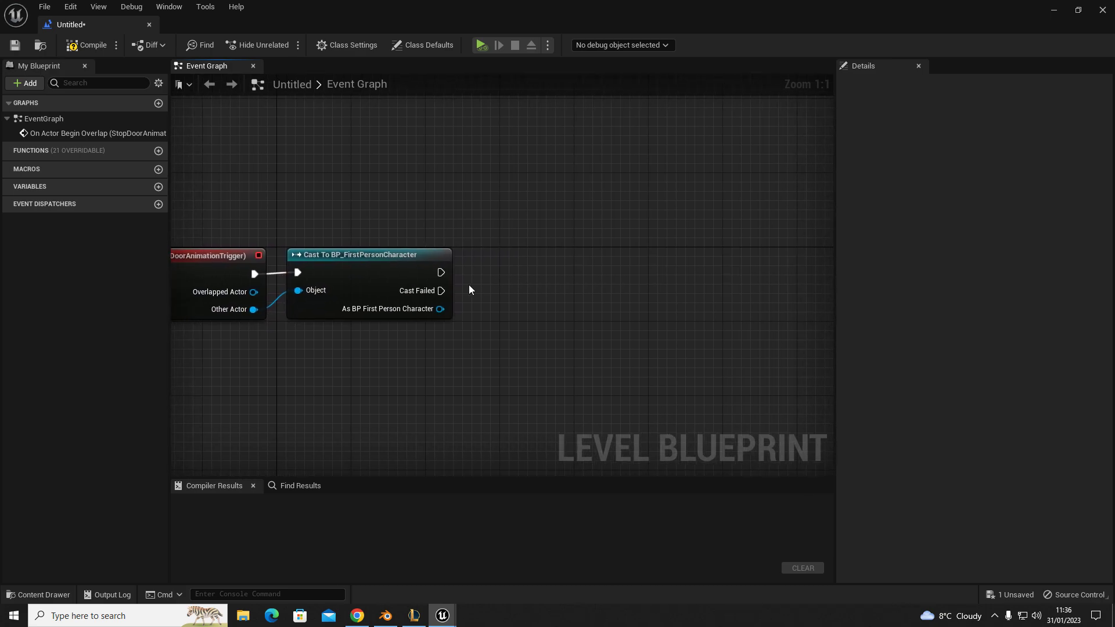
{"action": "left_click_drag", "start_coordinate": [445, 274], "coordinate": [481, 274]}
{"action": "type", "text": "do once"}
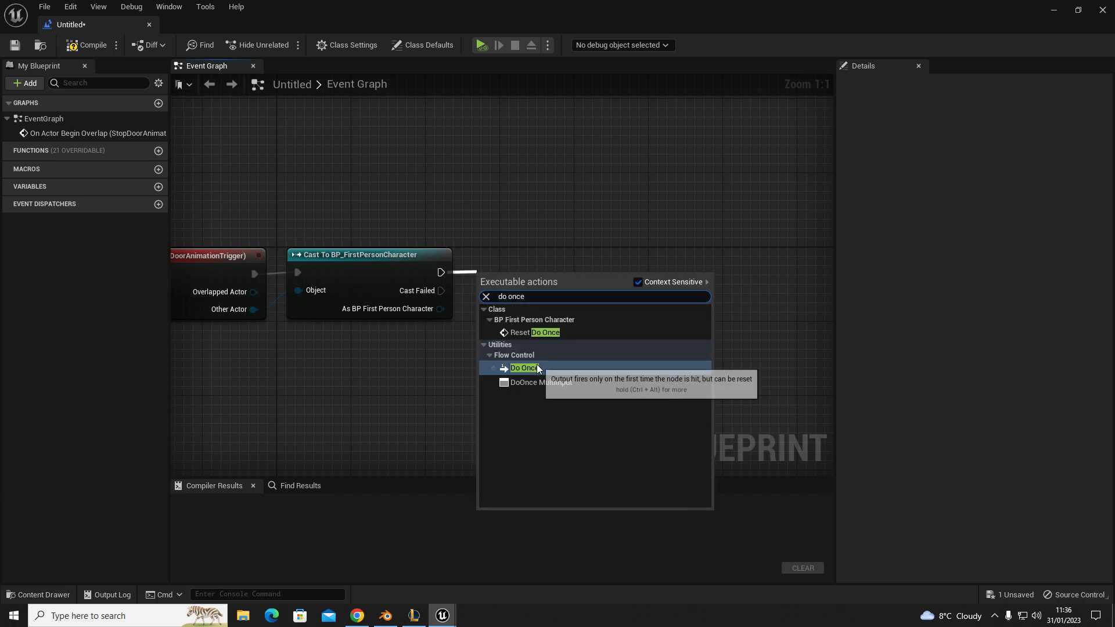
{"action": "left_click", "coordinate": [532, 368]}
{"action": "left_click_drag", "start_coordinate": [524, 278], "coordinate": [524, 259]}
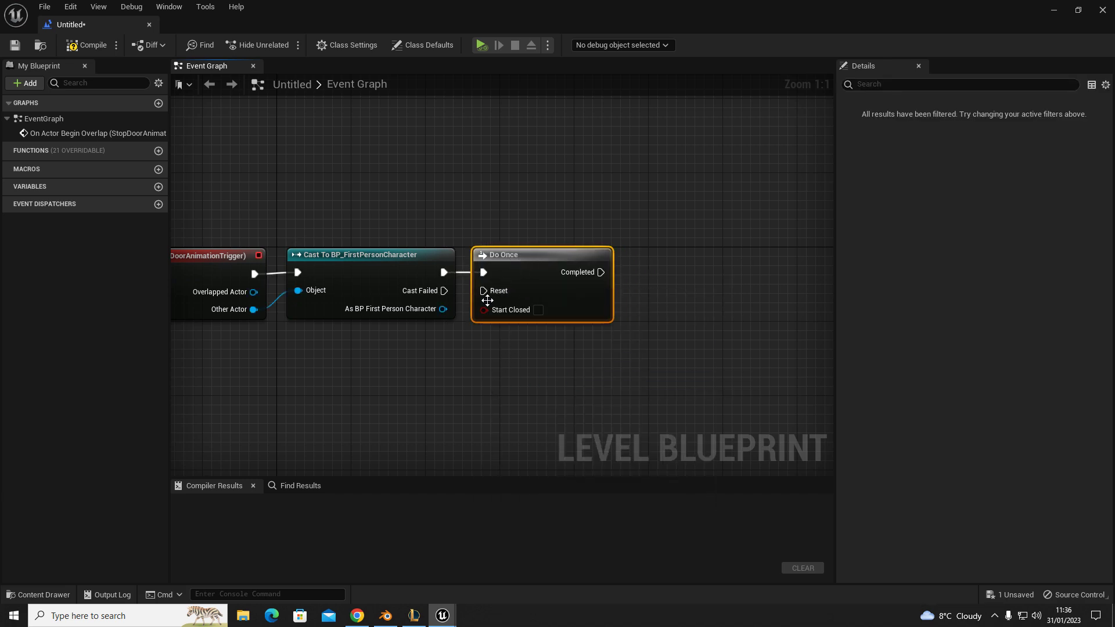
{"action": "right_click_drag", "start_coordinate": [665, 351], "coordinate": [546, 347]}
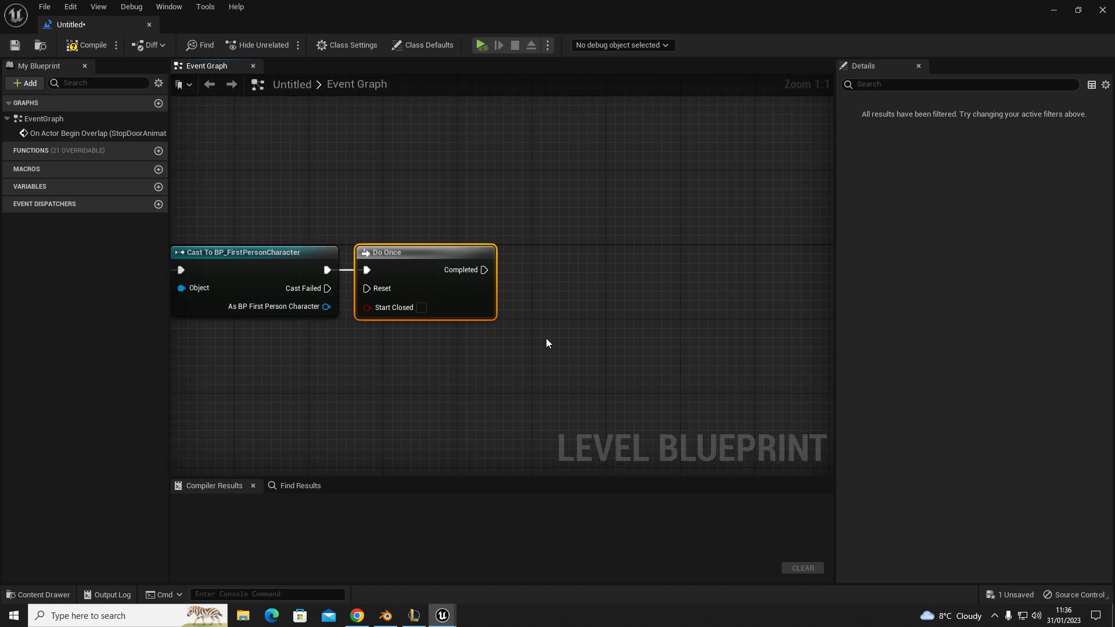
Step: Select SlammingDoorSEQ in the level and create a reference to it in the Level Blueprint's Event Graph
{"action": "left_click", "coordinate": [1054, 11]}
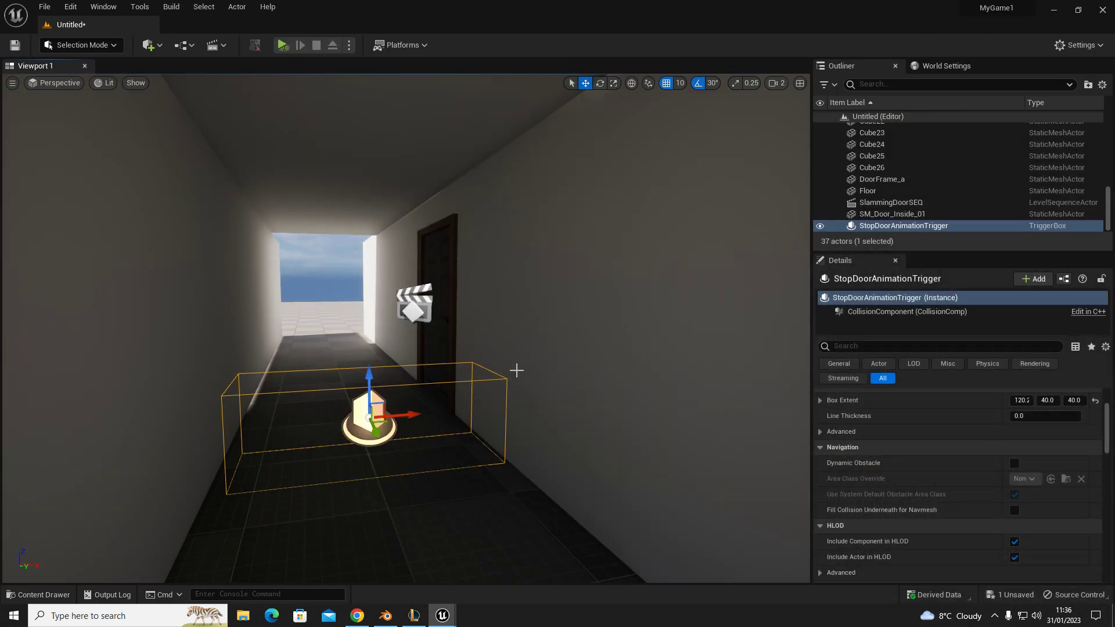
{"action": "mouse_move", "coordinate": [493, 300]}
{"action": "right_mouse_down"}
{"action": "mouse_move", "coordinate": [461, 310]}
{"action": "mouse_move", "coordinate": [483, 309]}
{"action": "right_mouse_up"}
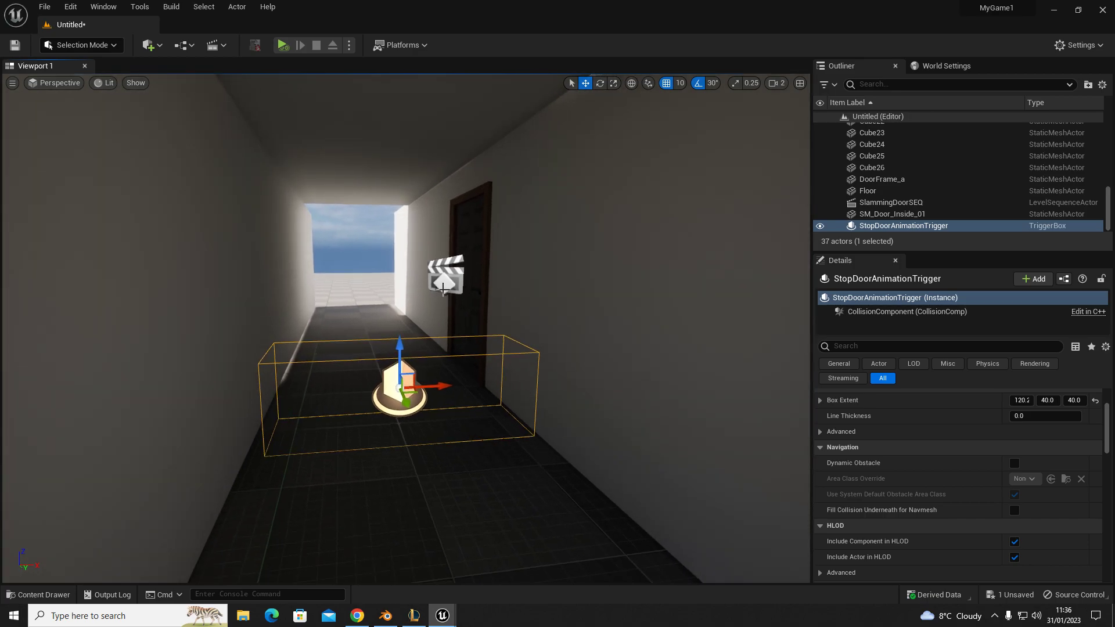
{"action": "left_click", "coordinate": [444, 289]}
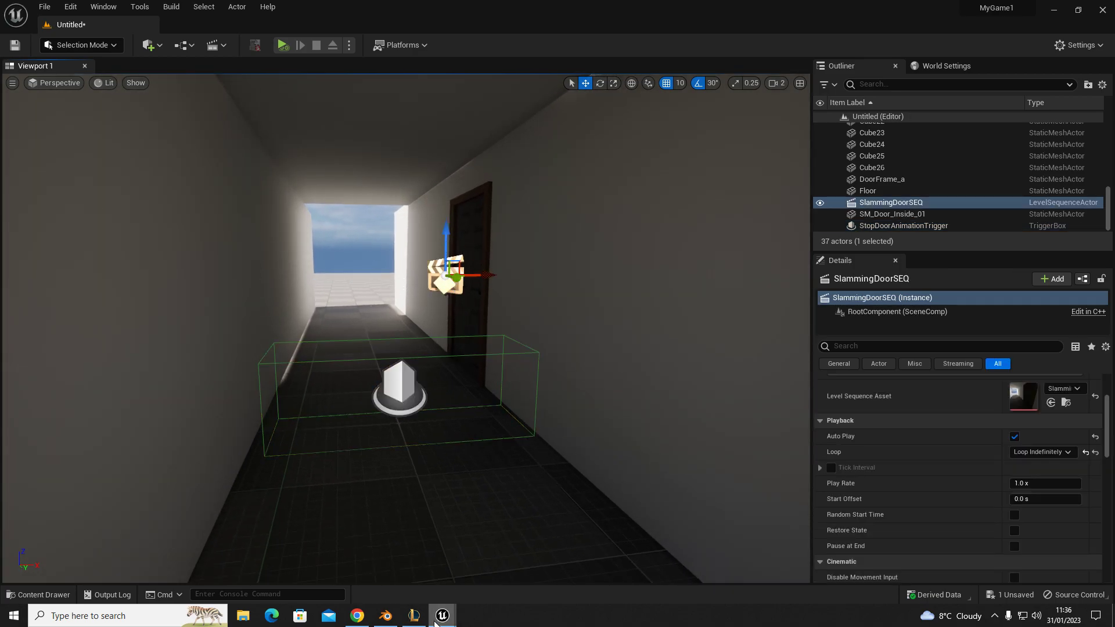
{"action": "mouse_move", "coordinate": [436, 619]}
{"action": "left_click", "coordinate": [495, 566]}
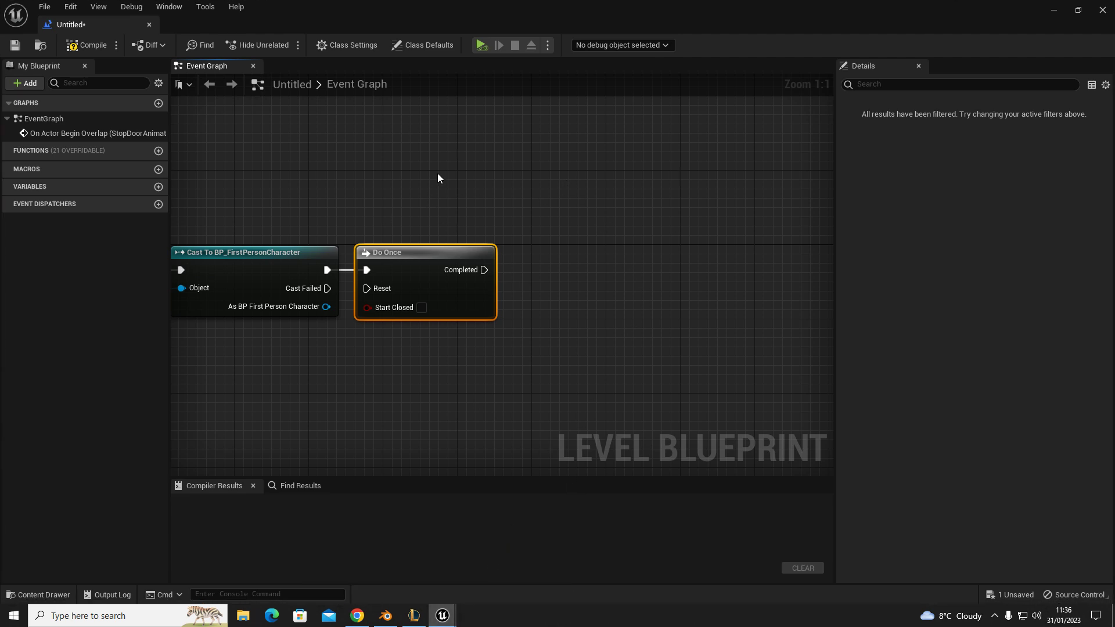
{"action": "left_click", "coordinate": [1054, 10]}
{"action": "left_click", "coordinate": [183, 44]}
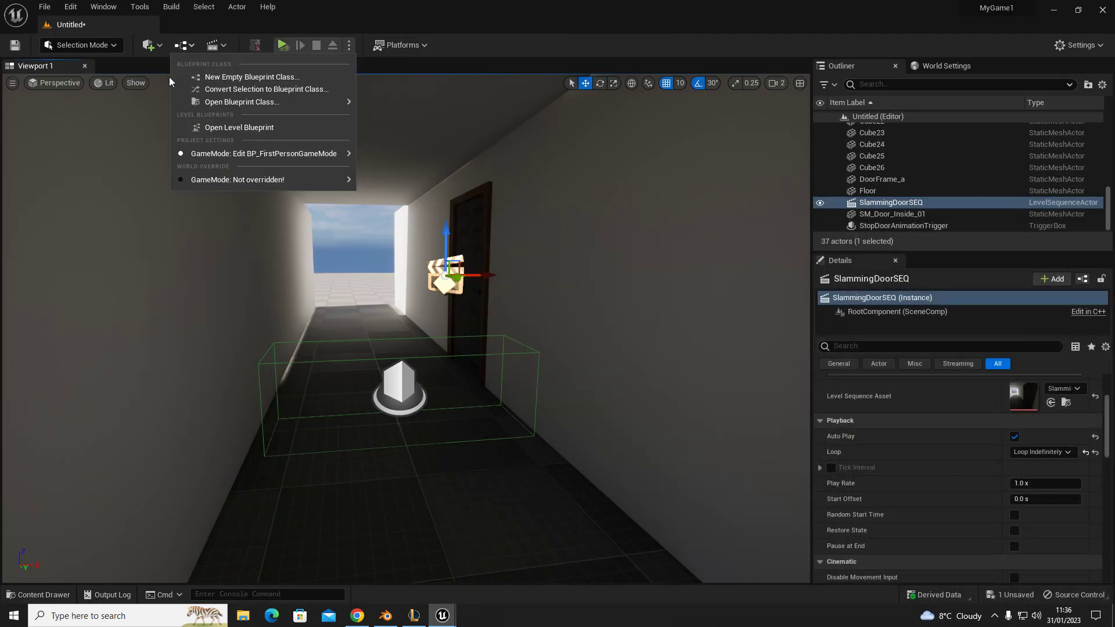
{"action": "left_click", "coordinate": [229, 131]}
{"action": "right_click", "coordinate": [511, 190]}
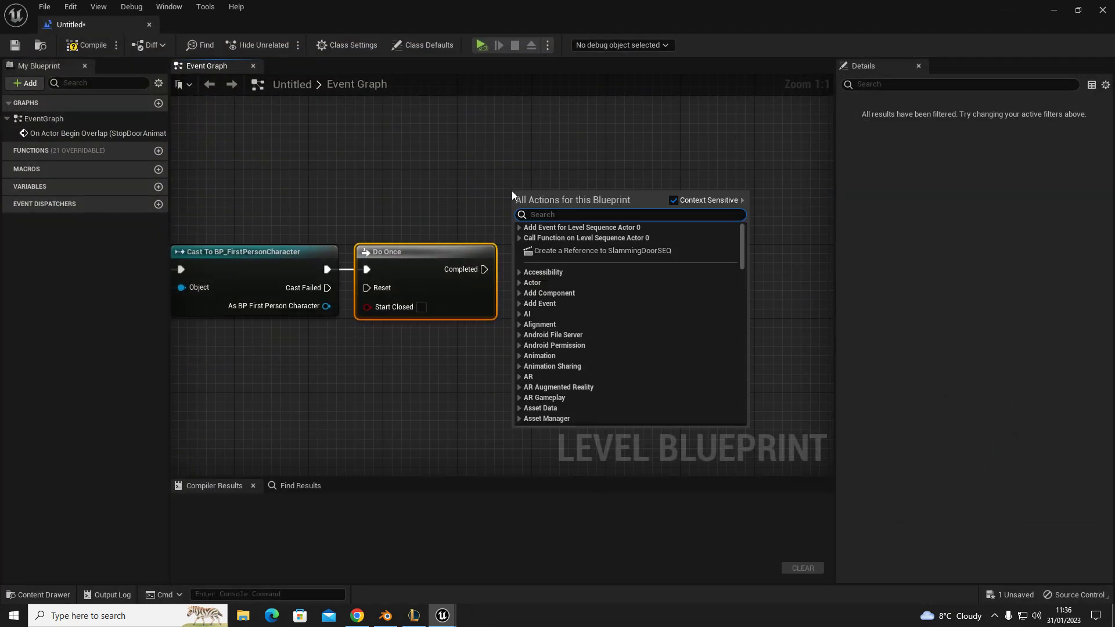
{"action": "left_click", "coordinate": [612, 252]}
Step: Add a Stop (SequencePlayer) node from the SlammingDoorSEQ reference and group its nodes beyond the Do Once node
{"action": "left_click_drag", "start_coordinate": [556, 205], "coordinate": [599, 204]}
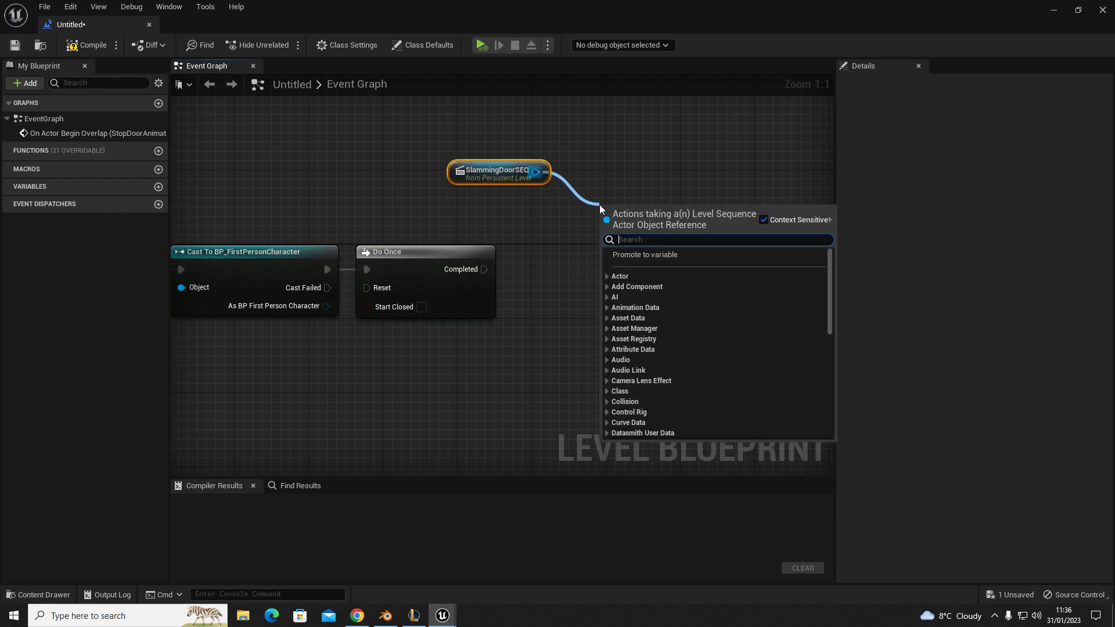
{"action": "type", "text": "stop"}
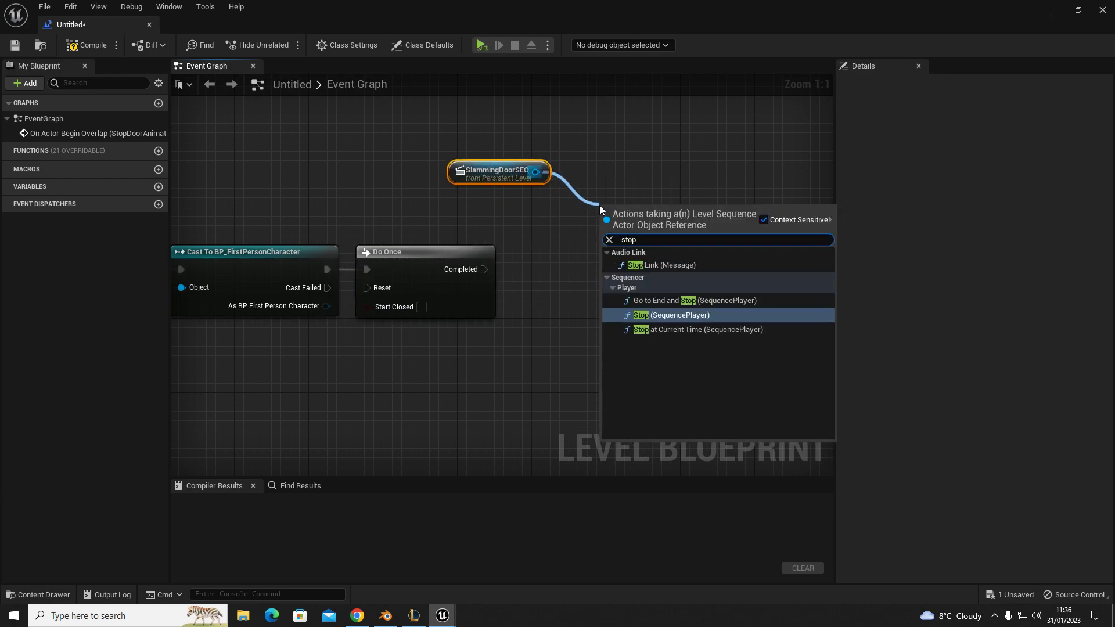
{"action": "left_click", "coordinate": [671, 314]}
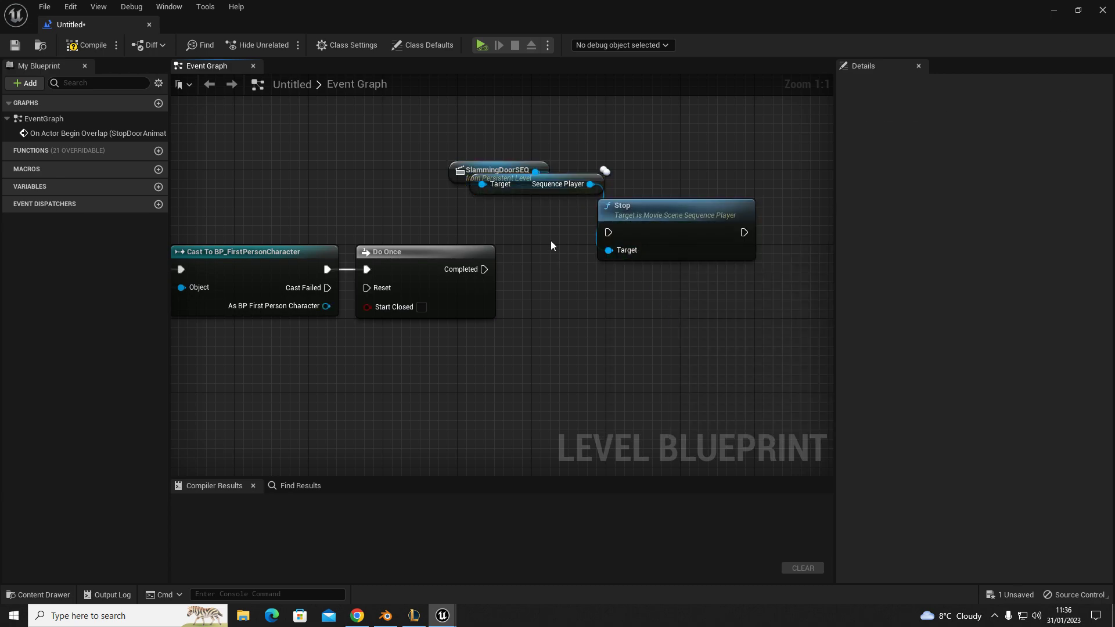
{"action": "left_click", "coordinate": [526, 195]}
{"action": "left_click_drag", "start_coordinate": [525, 196], "coordinate": [636, 192]}
{"action": "left_click_drag", "start_coordinate": [493, 171], "coordinate": [633, 169]}
{"action": "left_click_drag", "start_coordinate": [565, 141], "coordinate": [666, 256]}
{"action": "right_click_drag", "start_coordinate": [609, 345], "coordinate": [505, 342]}
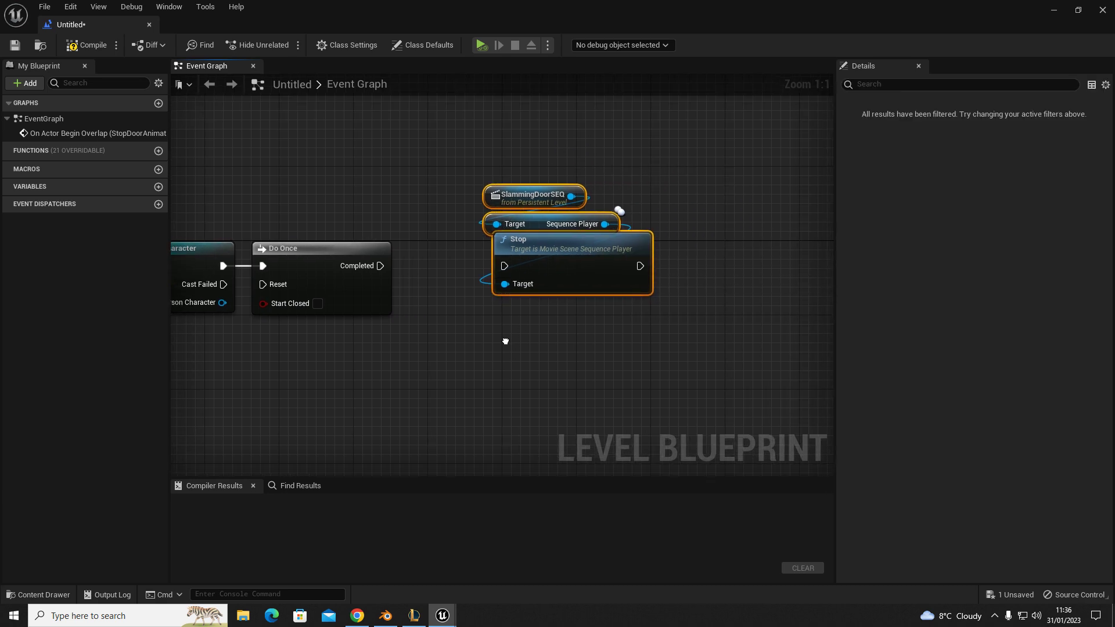
{"action": "left_click_drag", "start_coordinate": [547, 250], "coordinate": [584, 260]}
{"action": "left_click", "coordinate": [468, 279]}
Step: Add a Delay node after Do Once, make room for it before the Stop nodes, and set its duration to 0.3
{"action": "left_click_drag", "start_coordinate": [380, 265], "coordinate": [418, 267]}
{"action": "type", "text": "delay"}
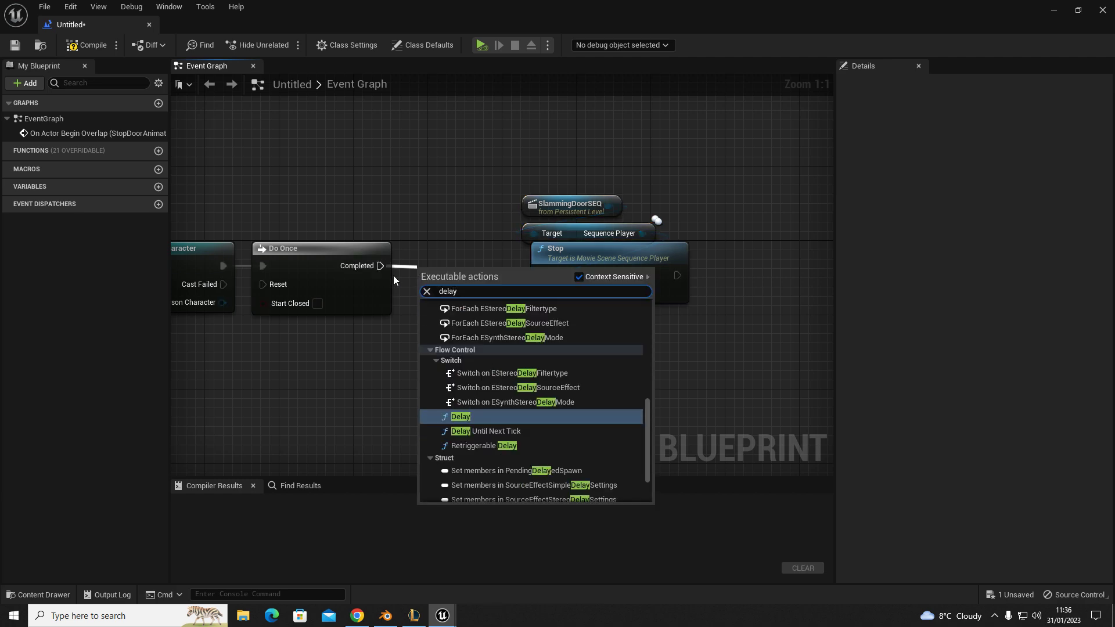
{"action": "left_click", "coordinate": [471, 418]}
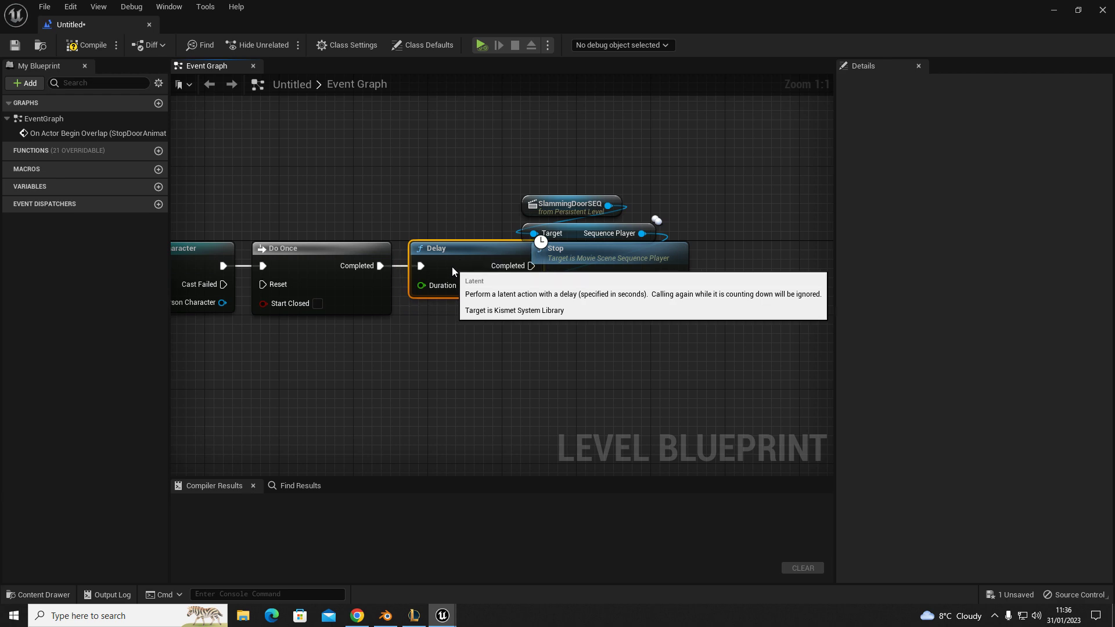
{"action": "left_click_drag", "start_coordinate": [566, 183], "coordinate": [628, 255]}
{"action": "left_click", "coordinate": [533, 332]}
{"action": "left_click", "coordinate": [466, 287]}
{"action": "type", "text": "0.3"}
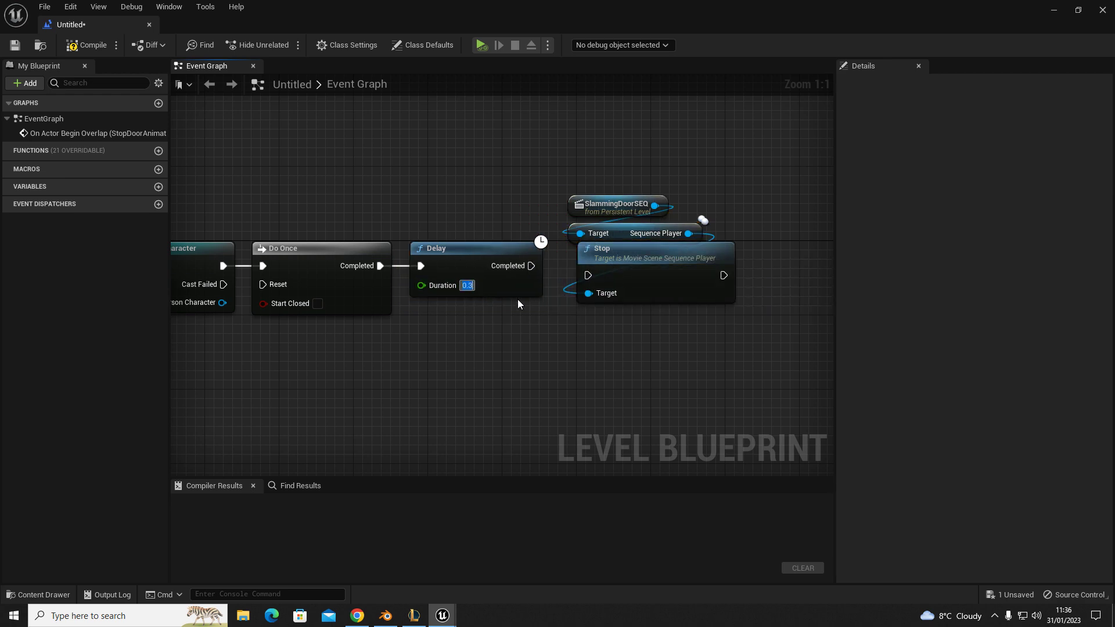
{"action": "key", "text": "Return"}
Step: Connect the Delay's Completed output to the Stop node, align the Stop group, and compile the Level Blueprint
{"action": "left_click_drag", "start_coordinate": [528, 266], "coordinate": [586, 275]}
{"action": "left_click_drag", "start_coordinate": [614, 181], "coordinate": [631, 252]}
{"action": "left_click", "coordinate": [616, 375]}
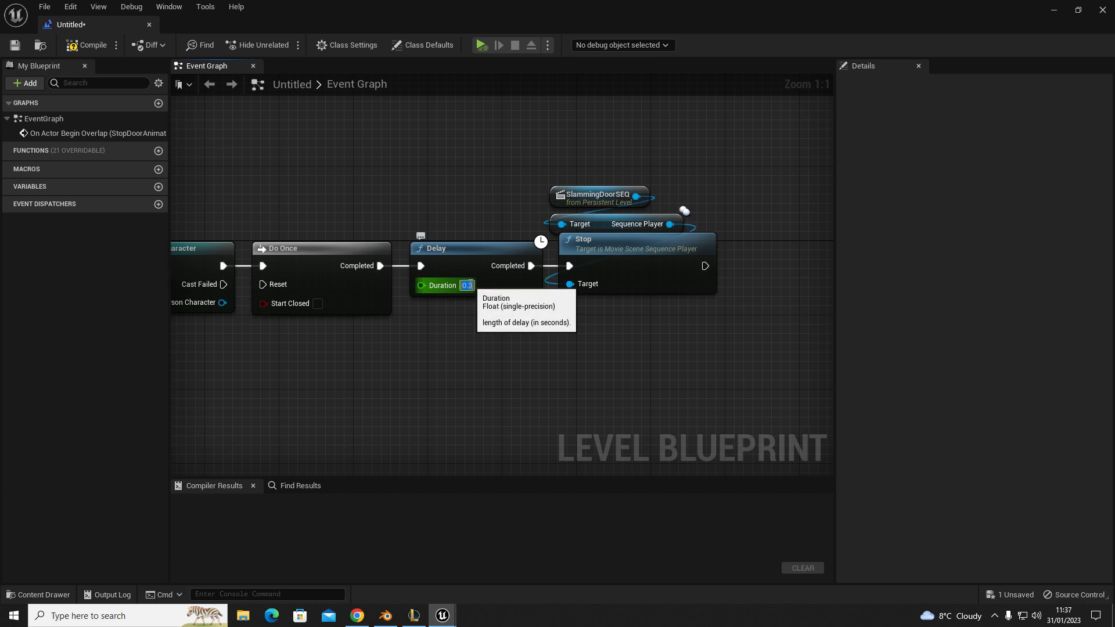
{"action": "key", "text": "F7"}
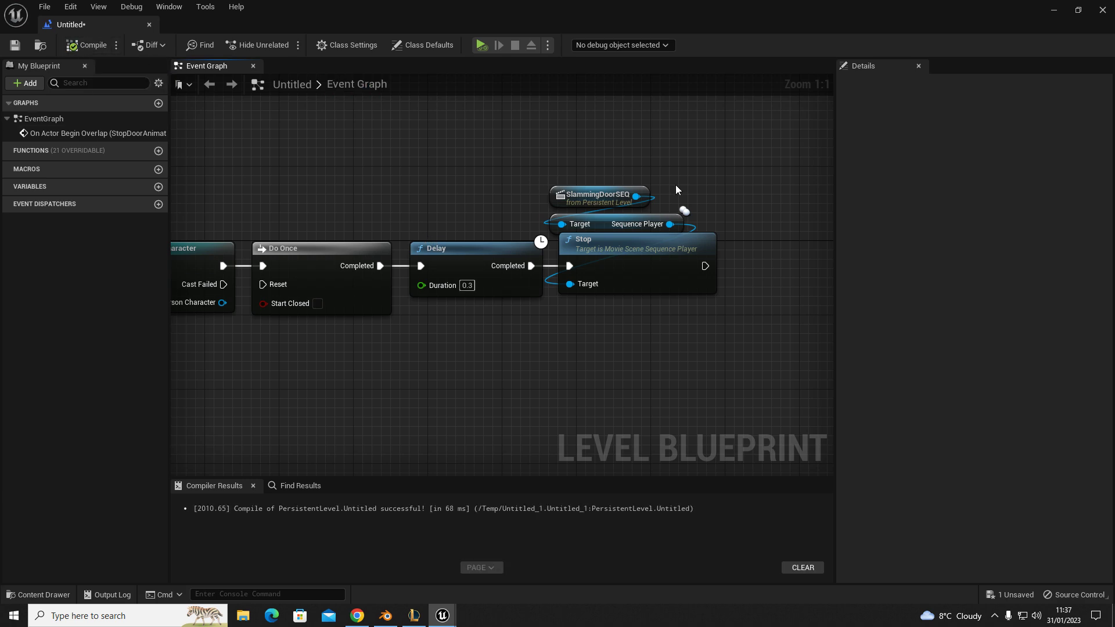
{"action": "key", "text": "F7"}
Step: Play the level from outside the corridor entrance and walk through the trigger to the door to test whether the slamming stops
{"action": "left_click", "coordinate": [1057, 11]}
{"action": "key", "text": "s"}
{"action": "right_click_drag", "start_coordinate": [432, 407], "coordinate": [476, 492]}
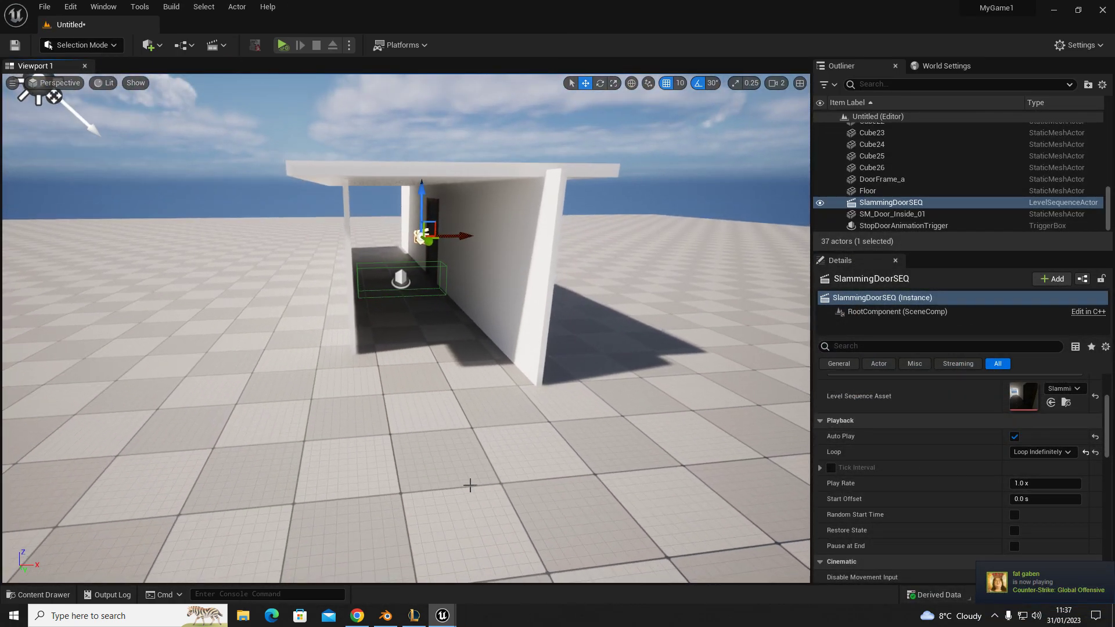
{"action": "right_click", "coordinate": [468, 452]}
{"action": "left_click", "coordinate": [464, 439]}
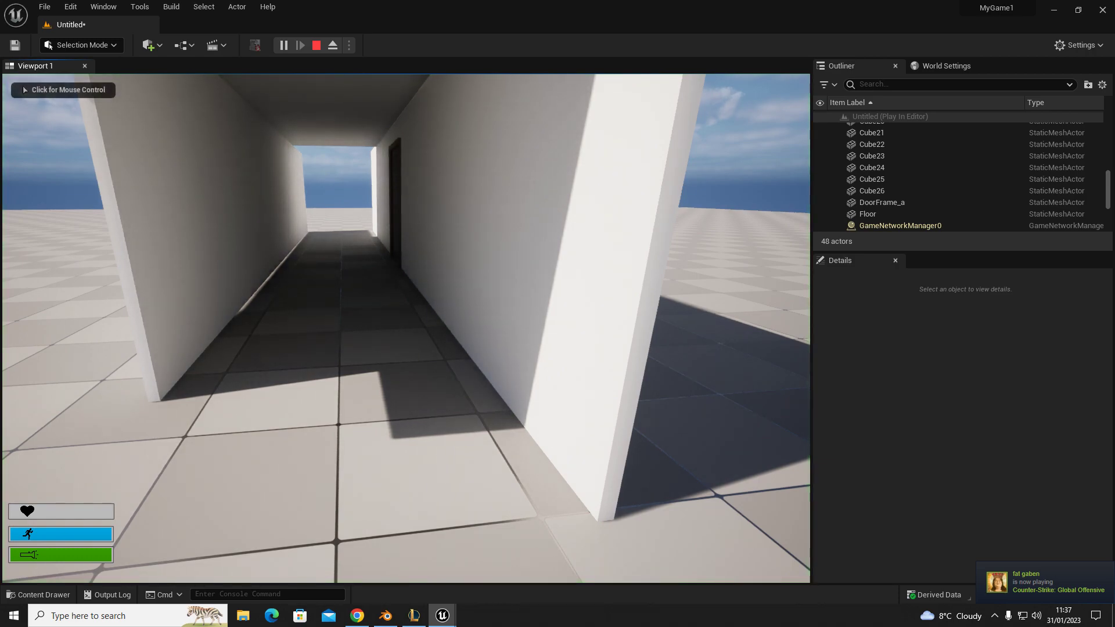
{"action": "left_click", "coordinate": [465, 439]}
{"action": "key", "text": "w"}
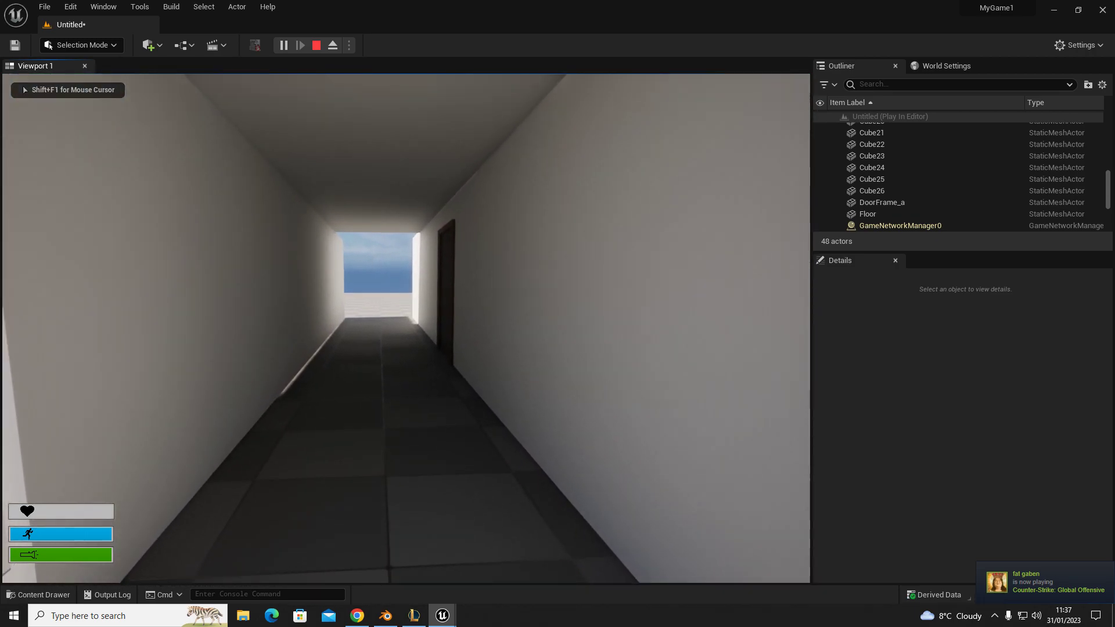
{"action": "key", "text": "w"}
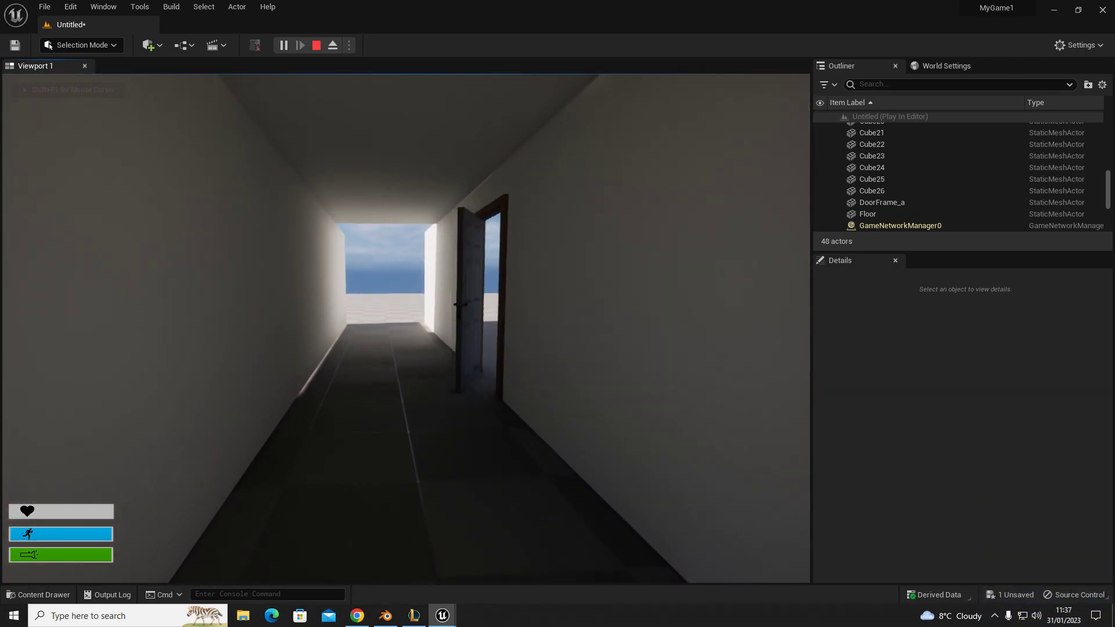
{"action": "key", "text": "w"}
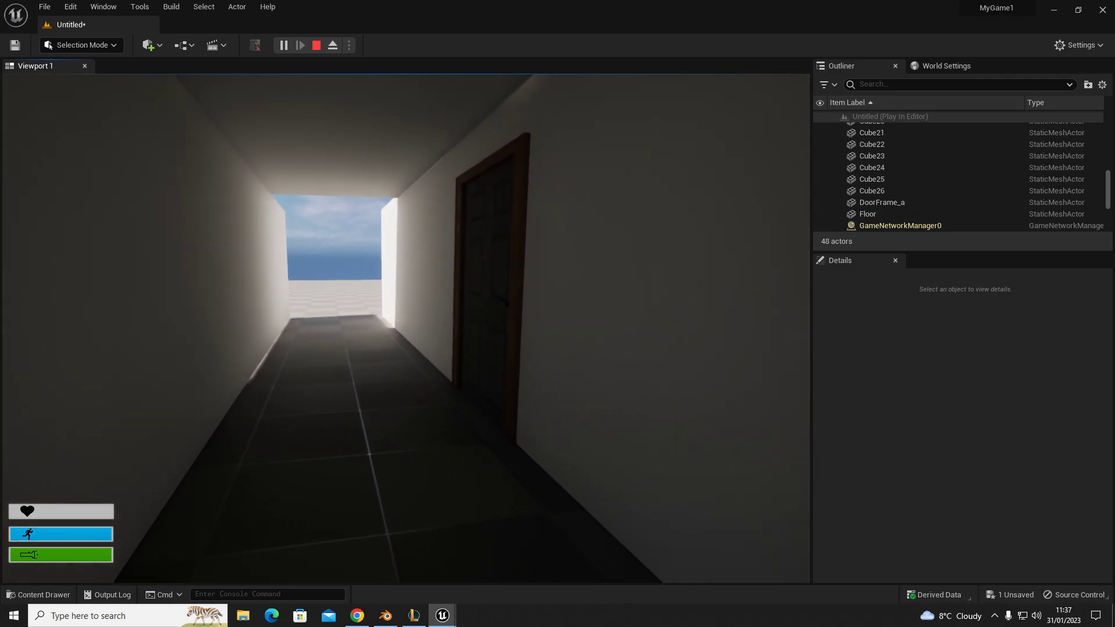
{"action": "key", "text": "w"}
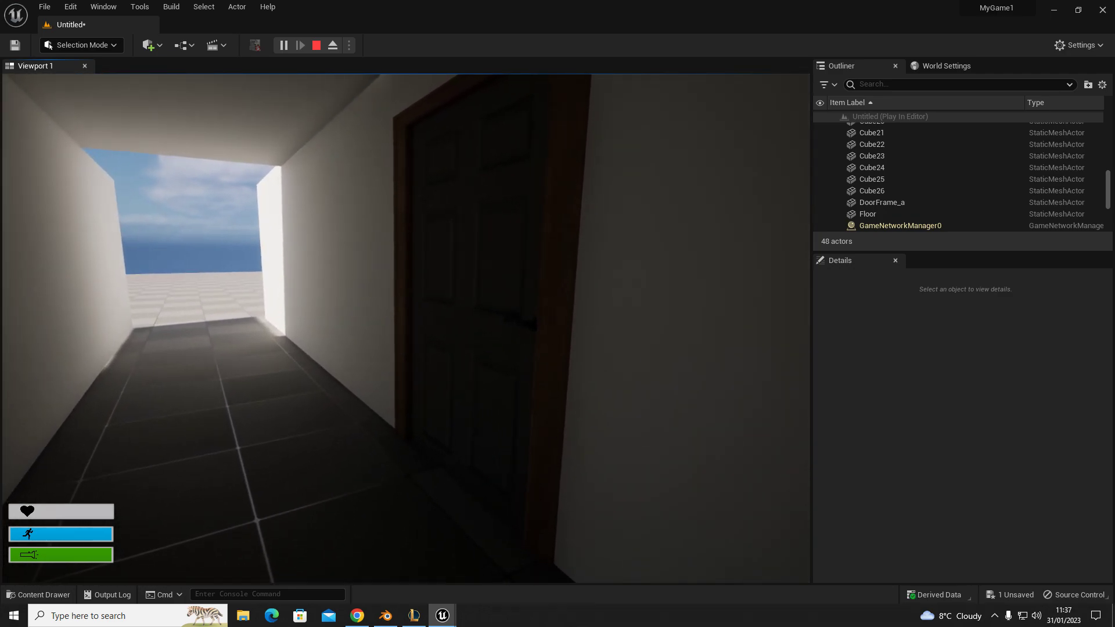
{"action": "key", "text": "w"}
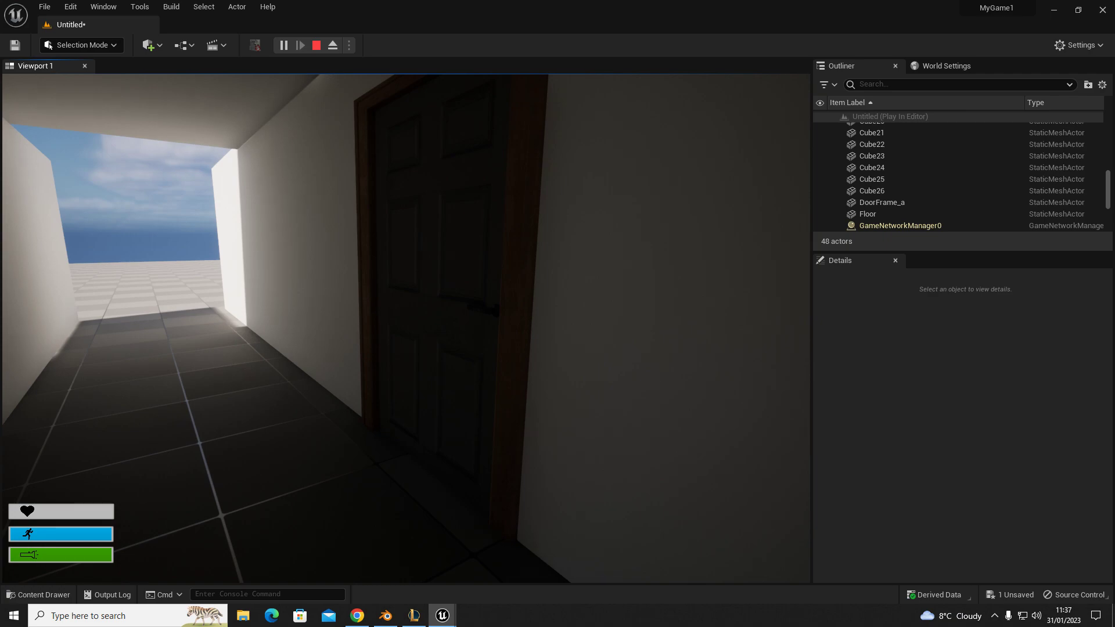
{"action": "key", "text": "w"}
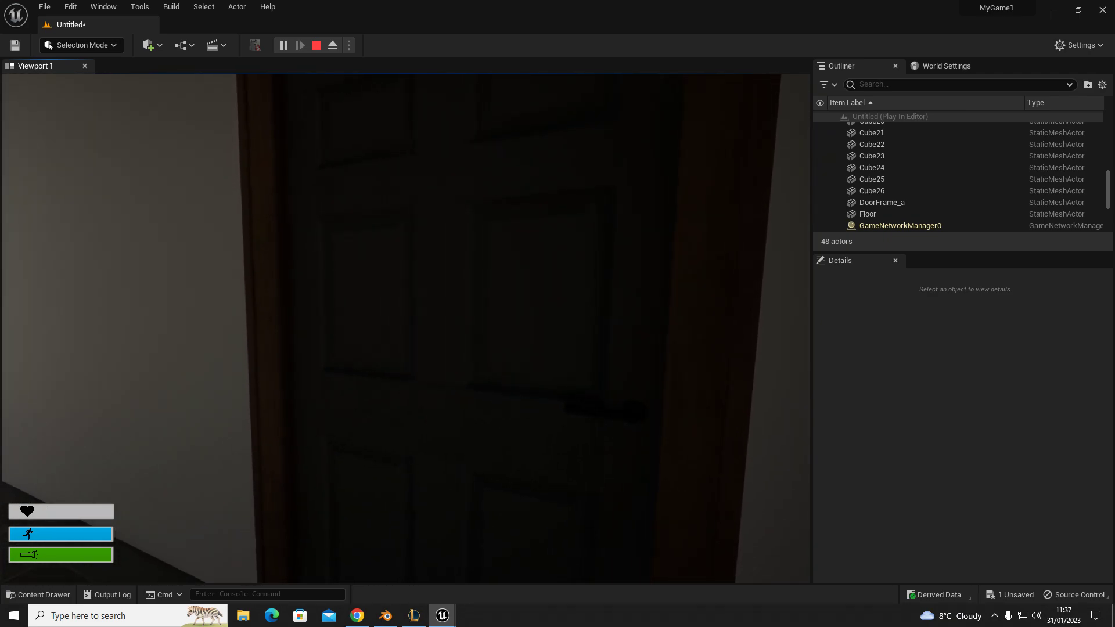
{"action": "key", "text": "w"}
{"action": "key", "text": "w"}
{"action": "key", "text": "d"}
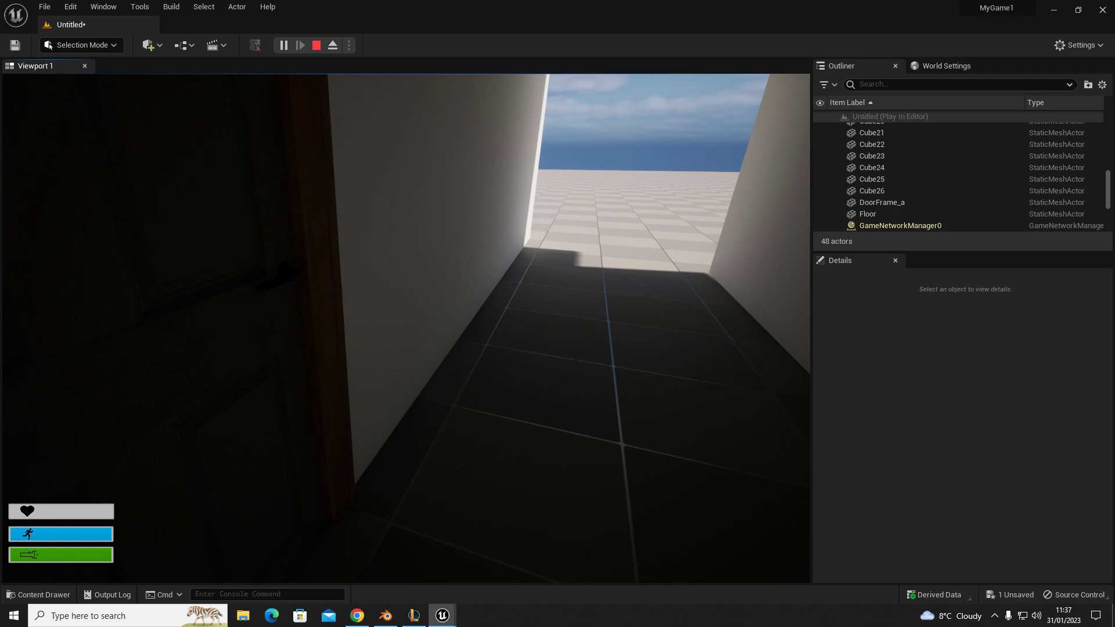
{"action": "key", "text": "d"}
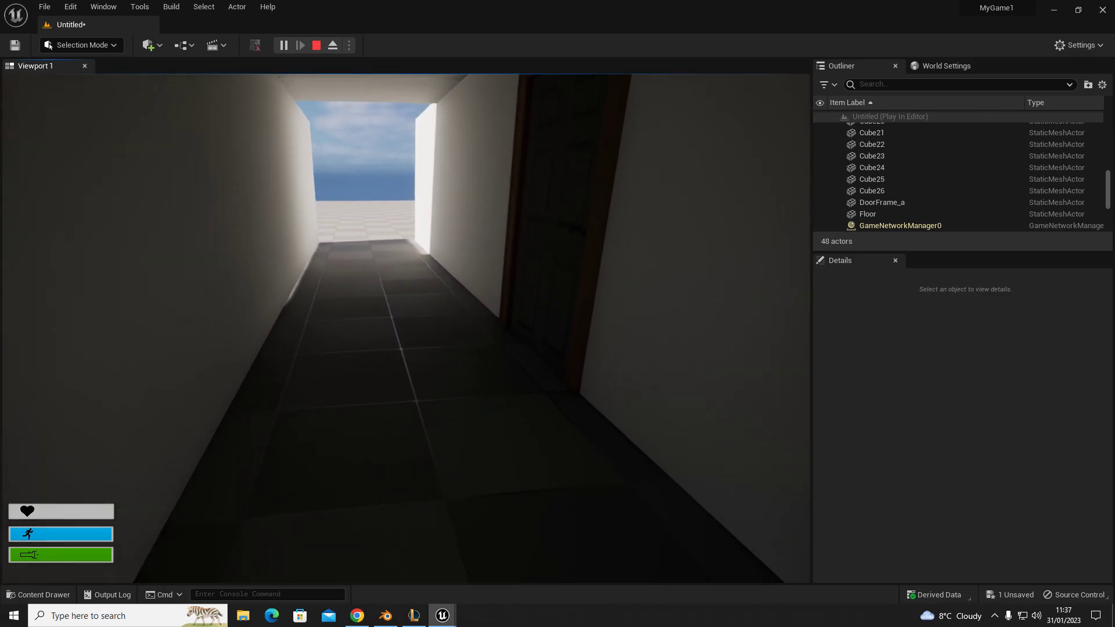
{"action": "key", "text": "Escape"}
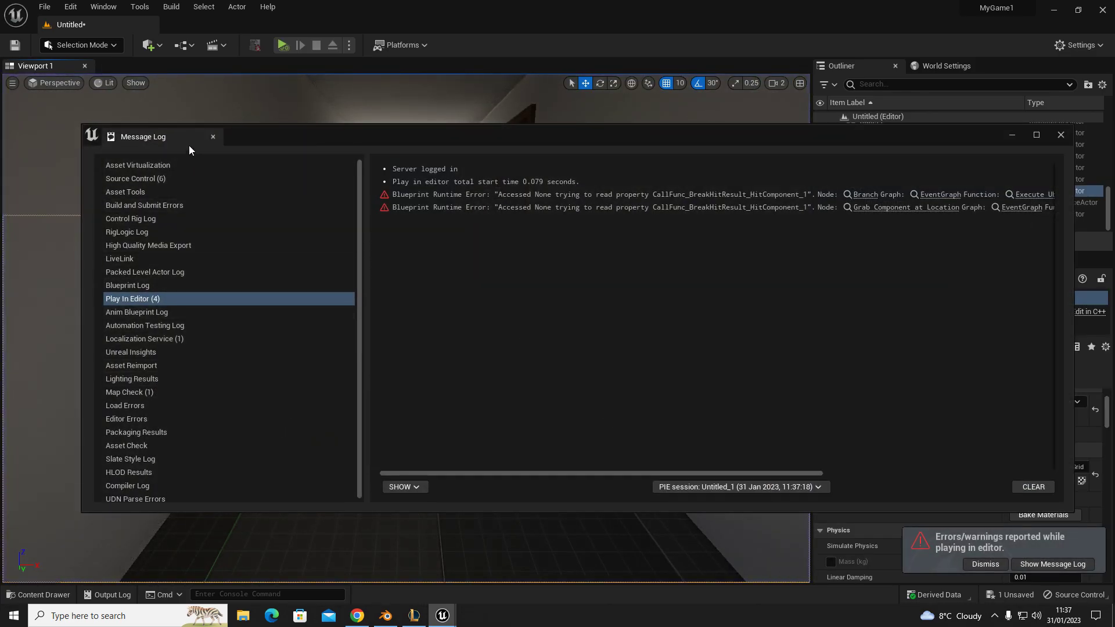
Step: Close the Message Log and return to the Level Blueprint
{"action": "left_click", "coordinate": [213, 138]}
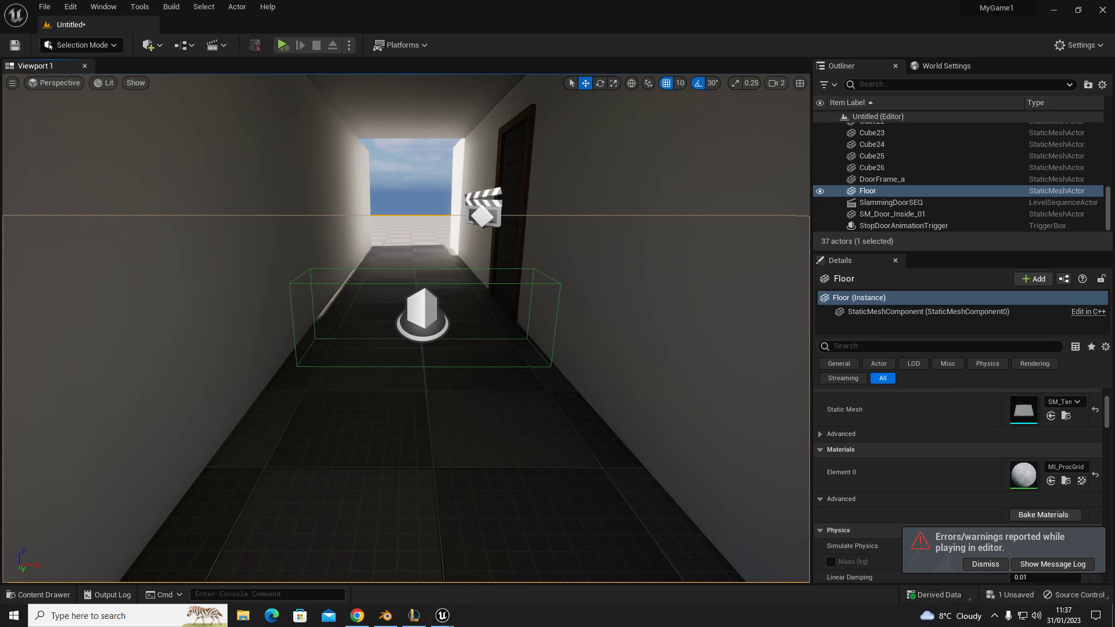
{"action": "mouse_move", "coordinate": [448, 619]}
{"action": "left_click", "coordinate": [498, 566]}
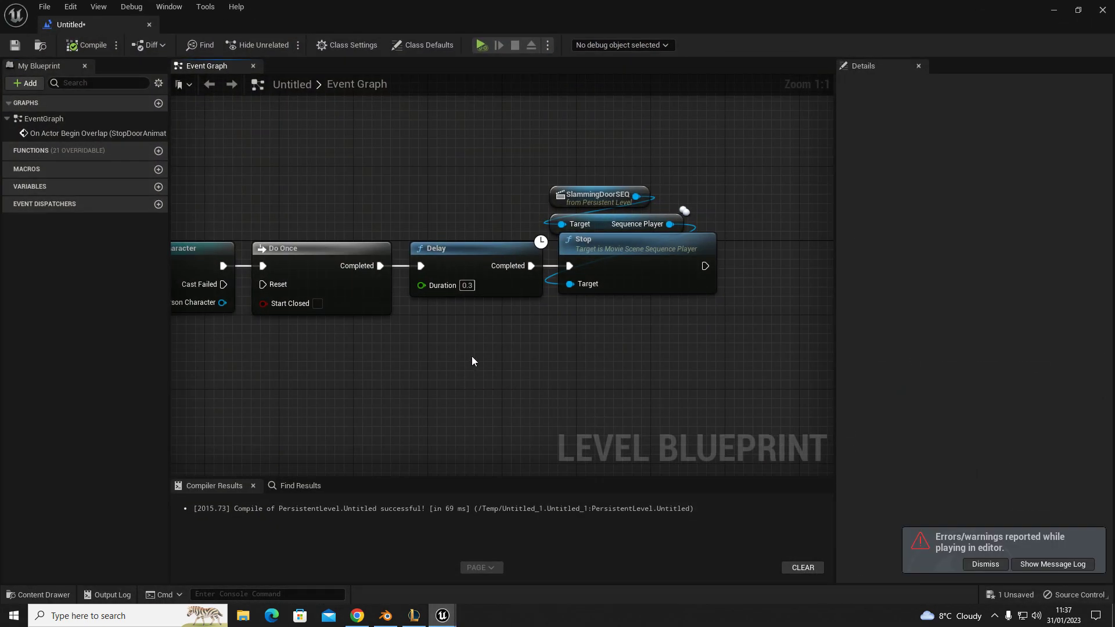
Step: Move the Stop node together with its SlammingDoorSEQ and Sequence Player nodes slightly closer to the Delay node
{"action": "left_click_drag", "start_coordinate": [435, 140], "coordinate": [645, 318]}
{"action": "mouse_move", "coordinate": [592, 251]}
{"action": "left_mouse_down"}
{"action": "mouse_move", "coordinate": [691, 254]}
{"action": "mouse_move", "coordinate": [586, 254]}
{"action": "left_mouse_up"}
{"action": "left_click", "coordinate": [693, 381]}
{"action": "right_click_drag", "start_coordinate": [693, 381], "coordinate": [522, 352]}
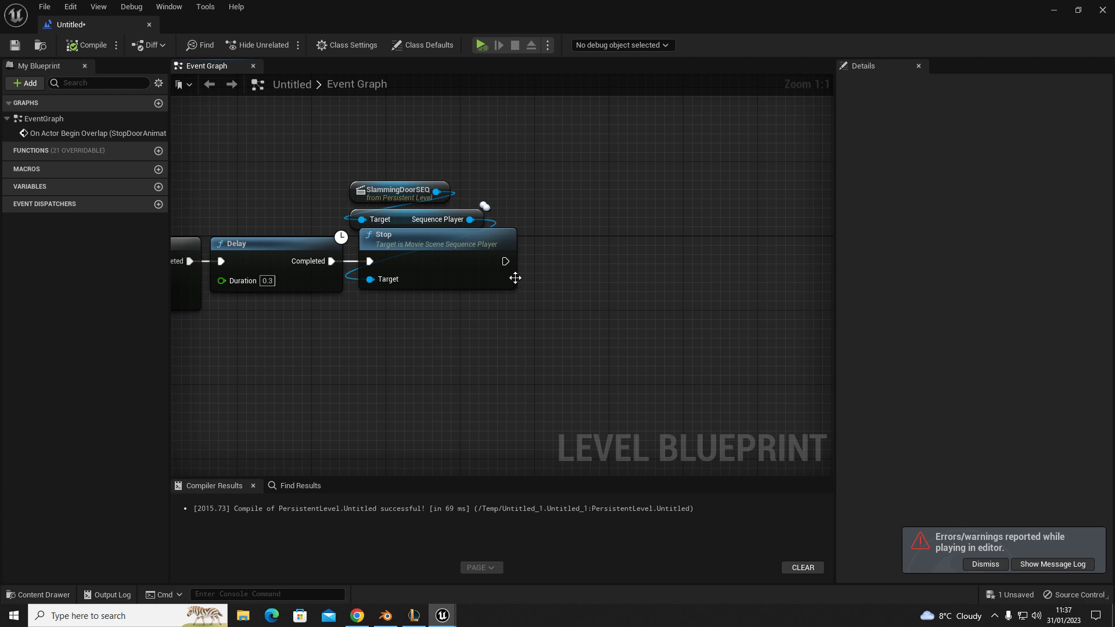
Step: Add a Play Sound at Location node after the Stop node and space it away from Stop
{"action": "left_click_drag", "start_coordinate": [505, 260], "coordinate": [580, 261]}
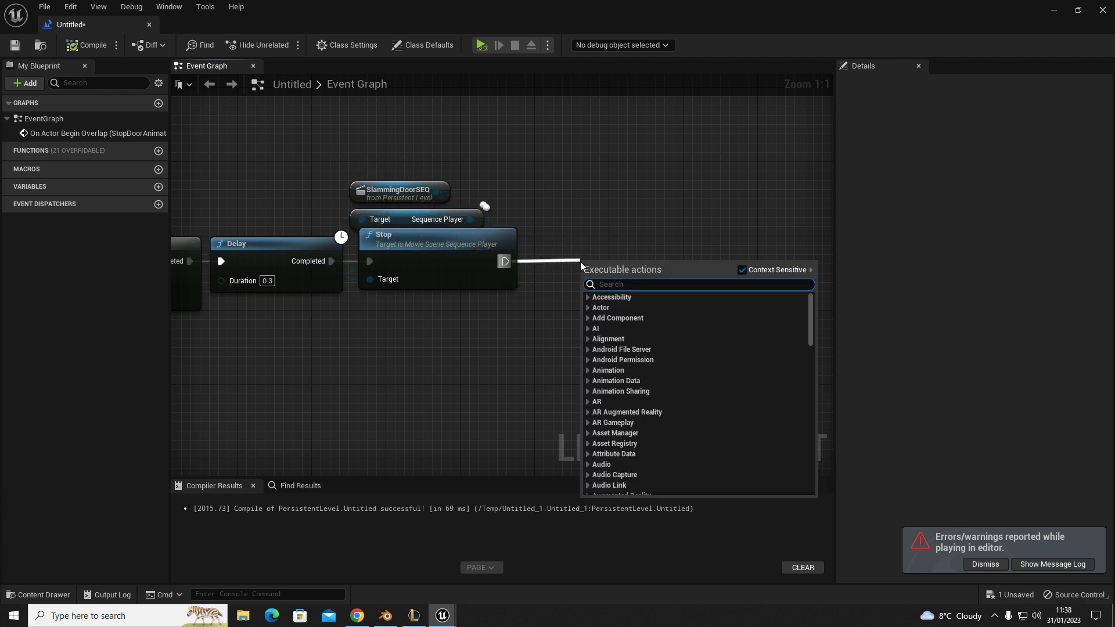
{"action": "type", "text": "play sound at location"}
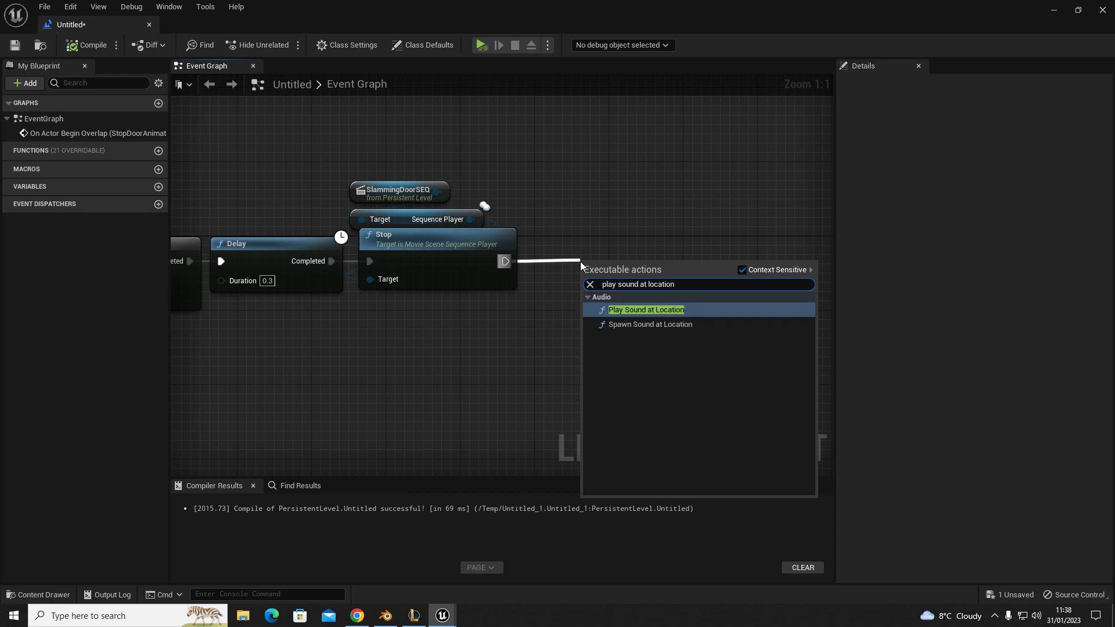
{"action": "left_click", "coordinate": [672, 310]}
{"action": "left_click_drag", "start_coordinate": [643, 265], "coordinate": [706, 250]}
{"action": "left_click", "coordinate": [566, 303]}
Step: Insert a Delay node between Stop and Play Sound at Location, align it in the chain, and set its duration to 2.0
{"action": "left_click_drag", "start_coordinate": [504, 260], "coordinate": [545, 263]}
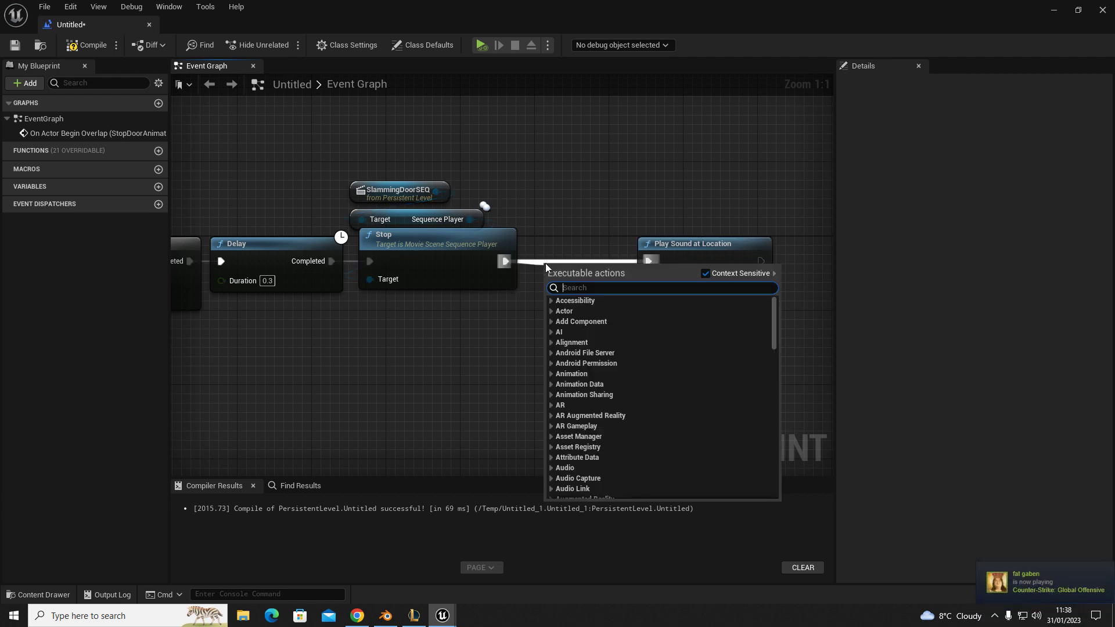
{"action": "type", "text": "delay"}
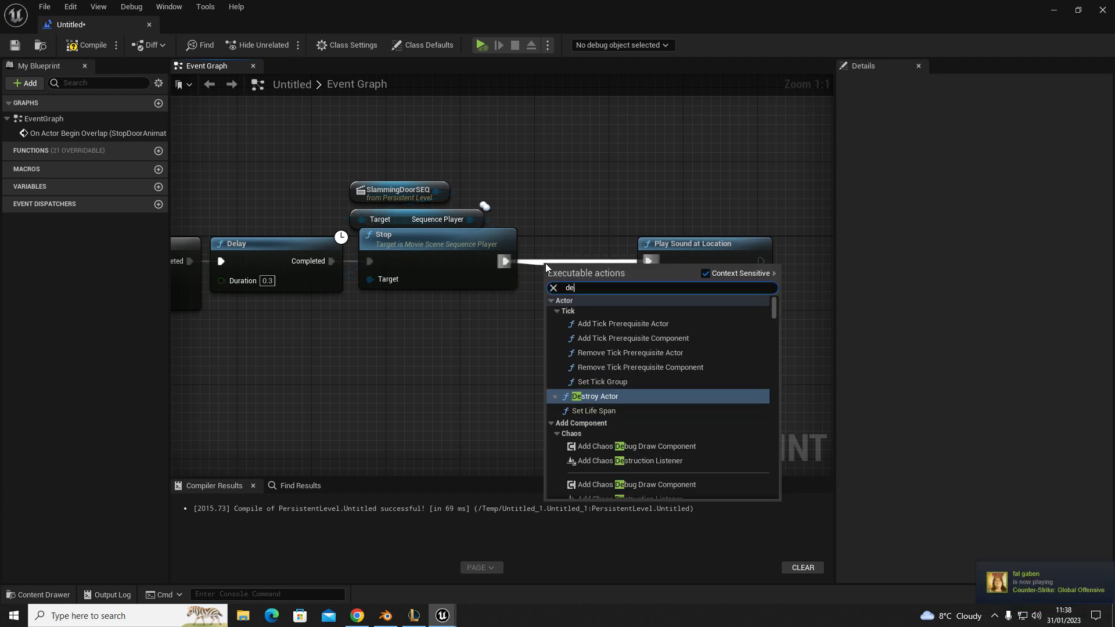
{"action": "left_click", "coordinate": [587, 410]}
{"action": "left_click_drag", "start_coordinate": [580, 269], "coordinate": [572, 264]}
{"action": "left_click_drag", "start_coordinate": [670, 241], "coordinate": [734, 242]}
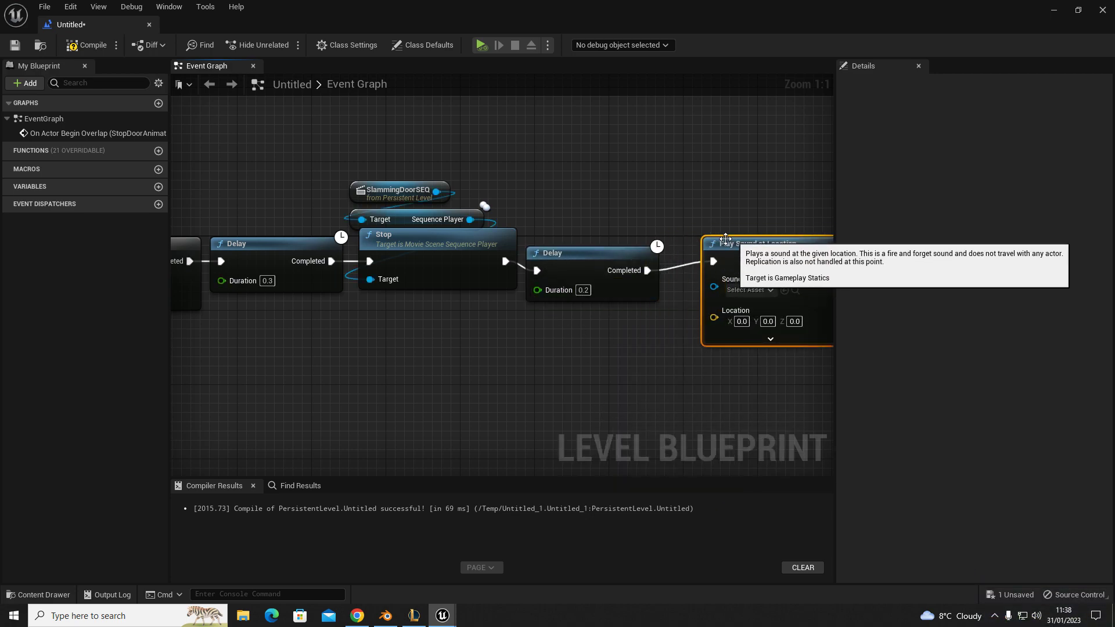
{"action": "left_click_drag", "start_coordinate": [595, 260], "coordinate": [604, 251]}
{"action": "left_click", "coordinate": [592, 281]}
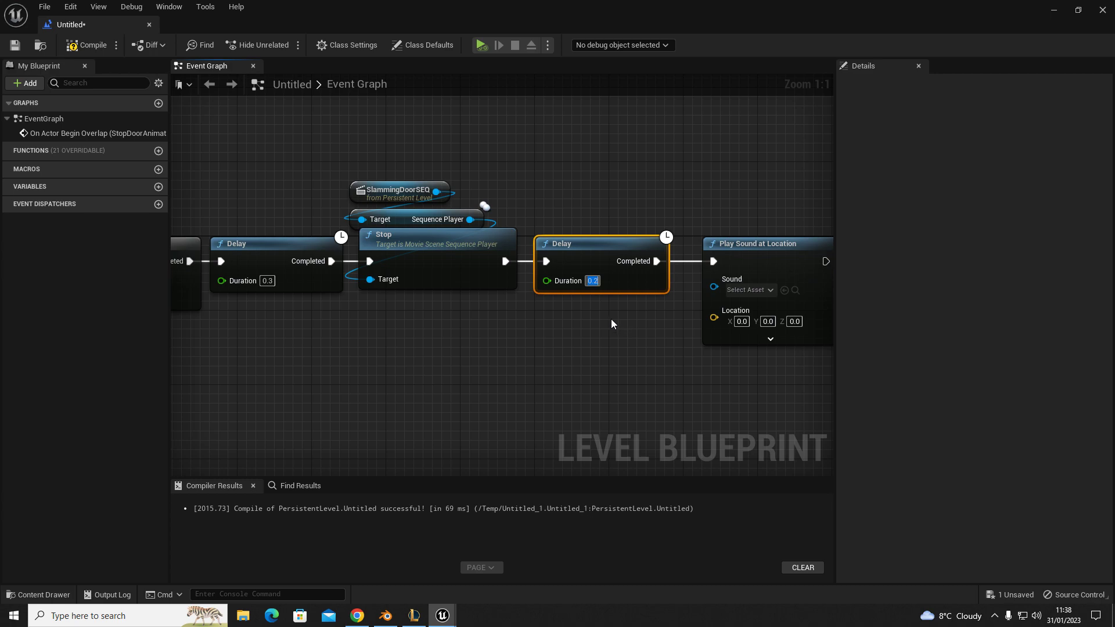
{"action": "type", "text": "2"}
{"action": "left_click", "coordinate": [642, 343]}
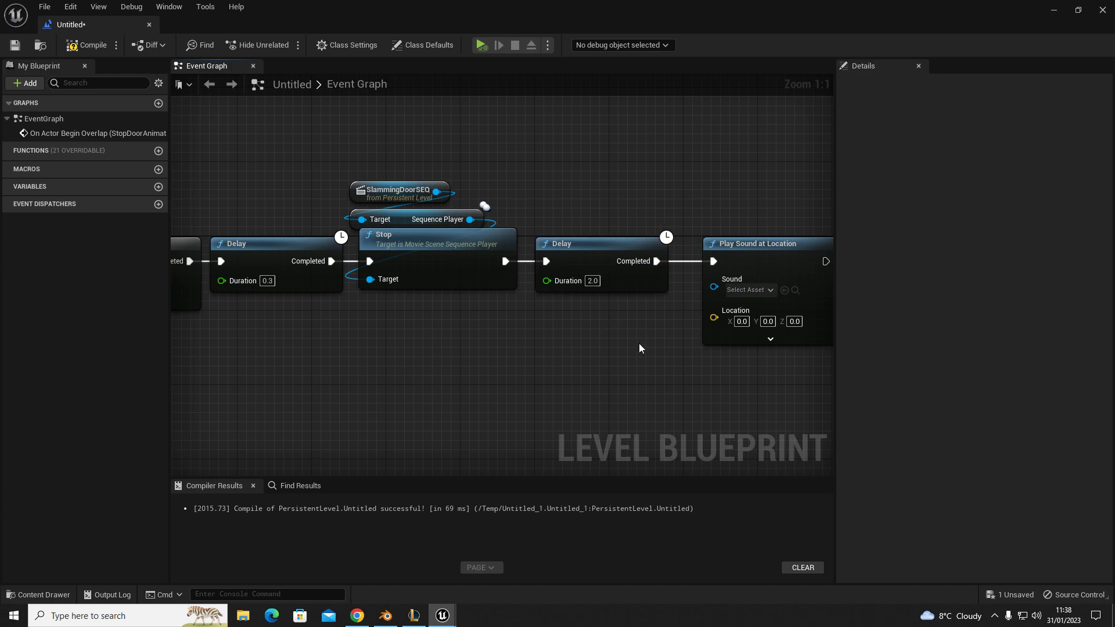
Step: Return to the level editor and search the project content for "laugh"
{"action": "left_click", "coordinate": [1051, 12]}
{"action": "right_click_drag", "start_coordinate": [511, 348], "coordinate": [499, 370]}
{"action": "key", "text": "ctrl+space"}
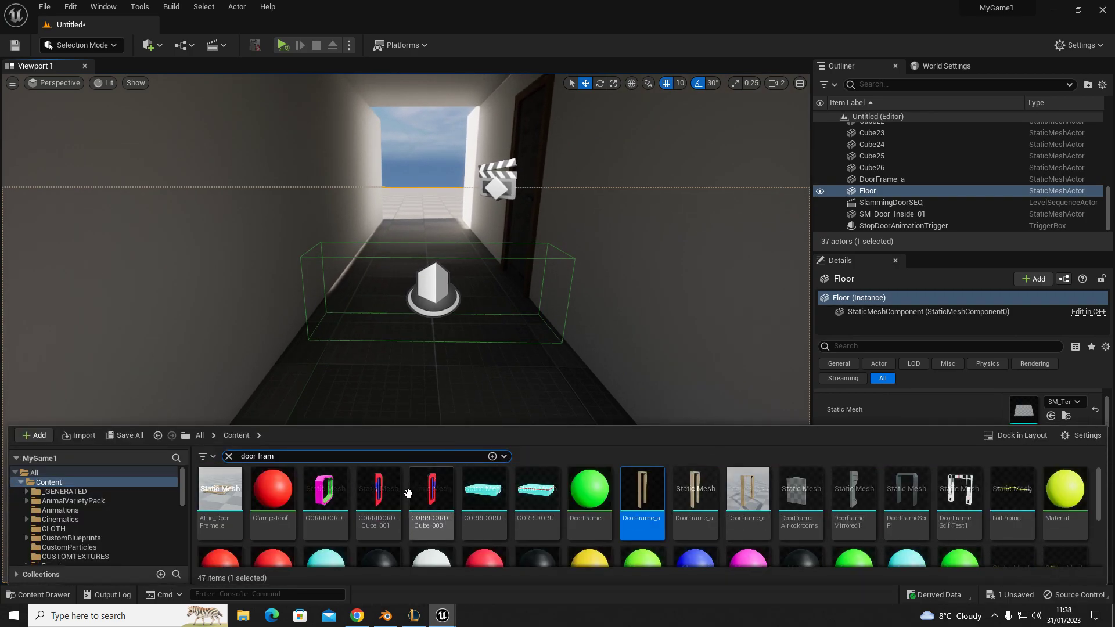
{"action": "left_click", "coordinate": [228, 456]}
{"action": "type", "text": "laugh"}
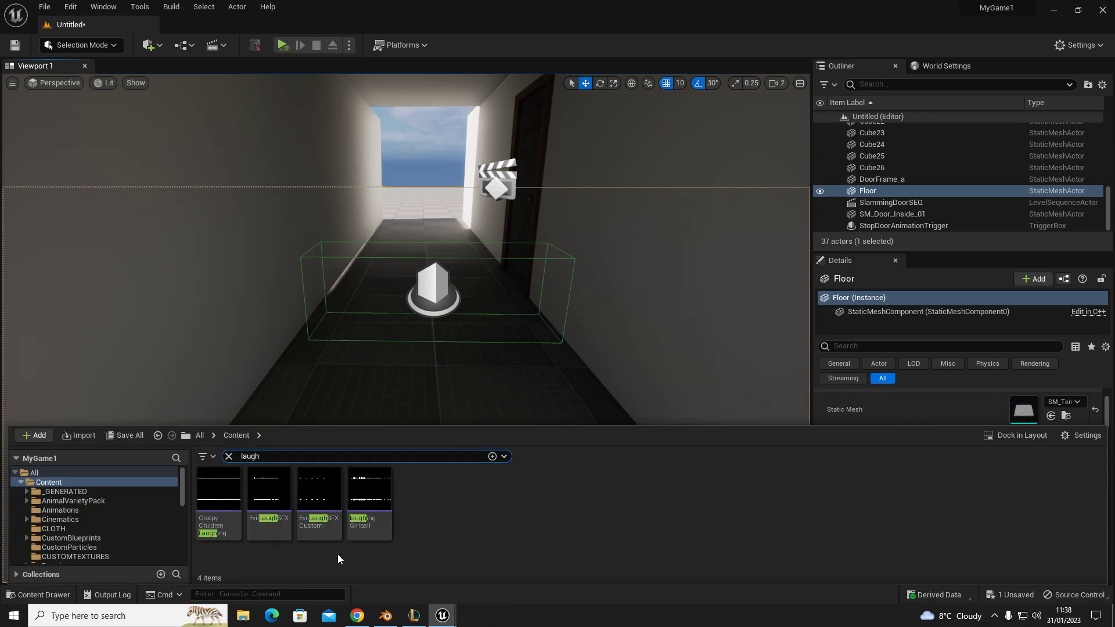
Step: Preview the EvilLaughSFX, Creepy Children Laughing and laughingGirlball sounds
{"action": "mouse_move", "coordinate": [314, 493]}
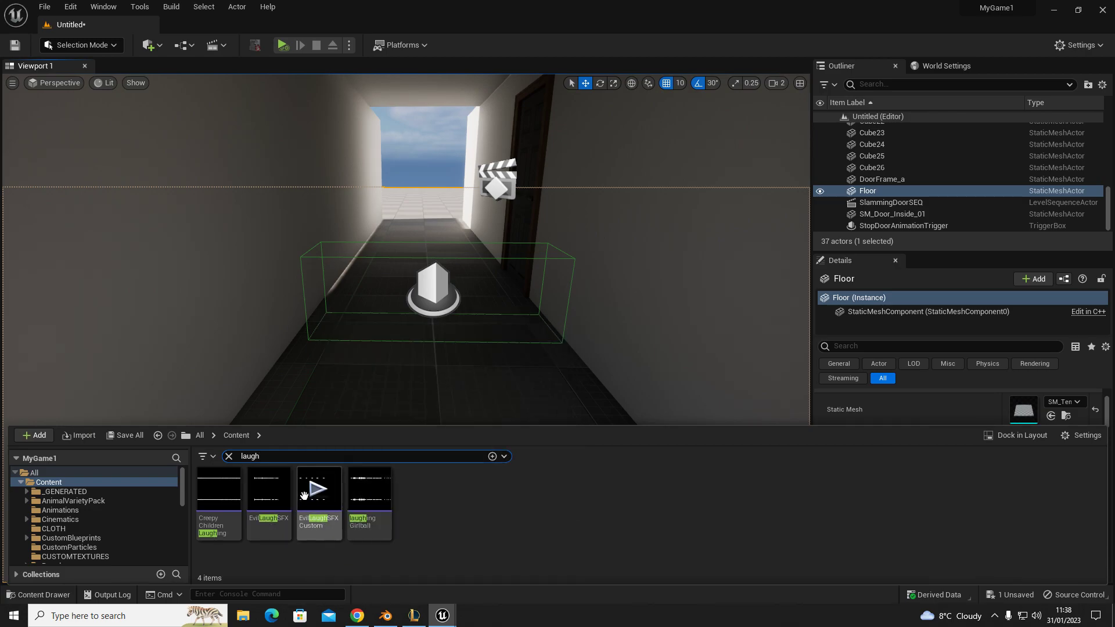
{"action": "mouse_move", "coordinate": [276, 501]}
{"action": "left_click", "coordinate": [269, 491]}
{"action": "left_click", "coordinate": [368, 490]}
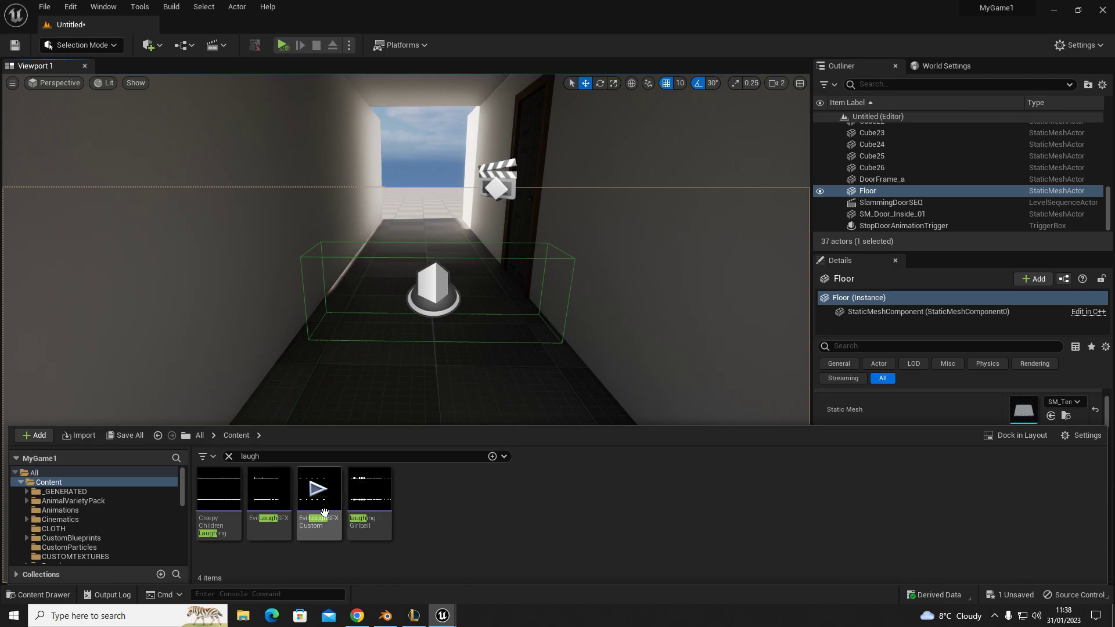
{"action": "left_click", "coordinate": [218, 489]}
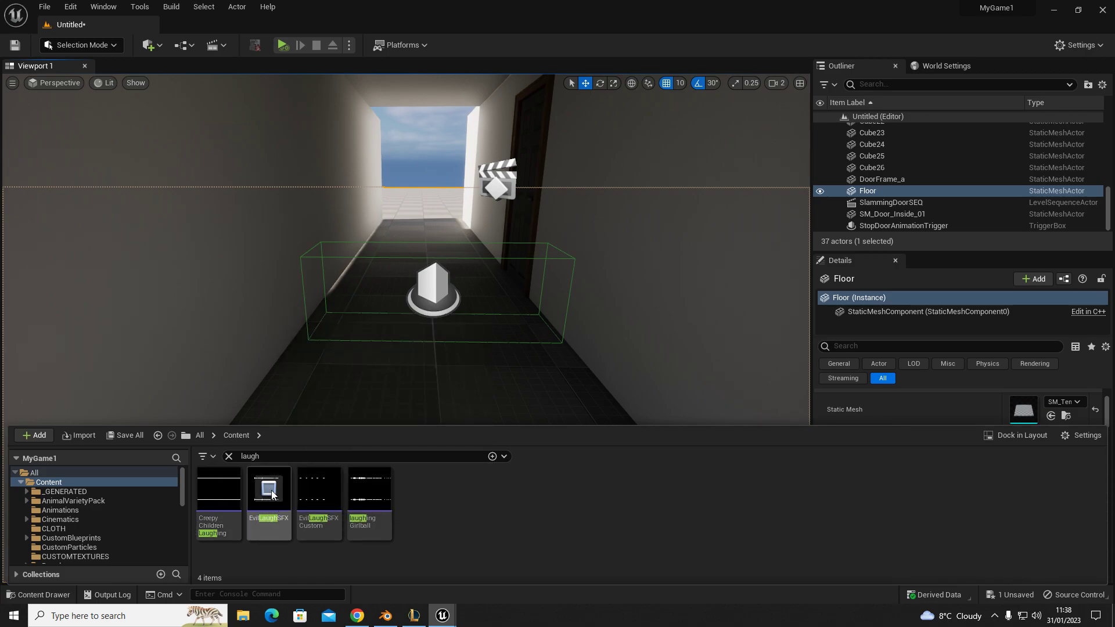
{"action": "left_click", "coordinate": [367, 491]}
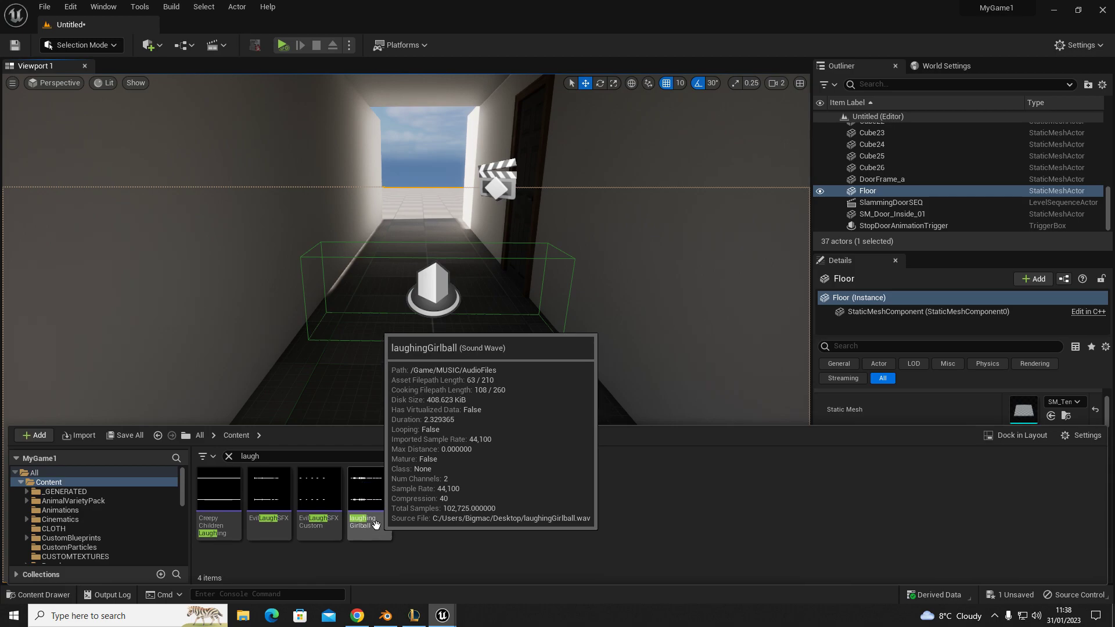
Step: Place the laughingGirlball sound in the corridor near the door, disable its Auto Activate option, and shift it just beyond the trigger box
{"action": "left_click_drag", "start_coordinate": [383, 530], "coordinate": [511, 244]}
{"action": "left_click", "coordinate": [866, 350]}
{"action": "type", "text": "auto"}
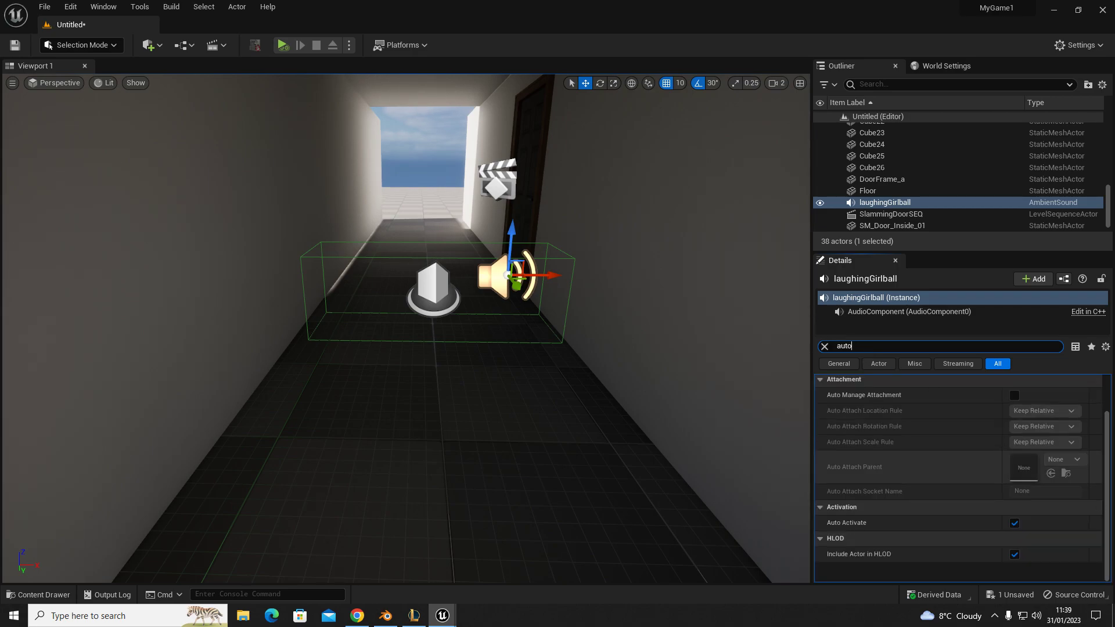
{"action": "left_click", "coordinate": [1014, 523]}
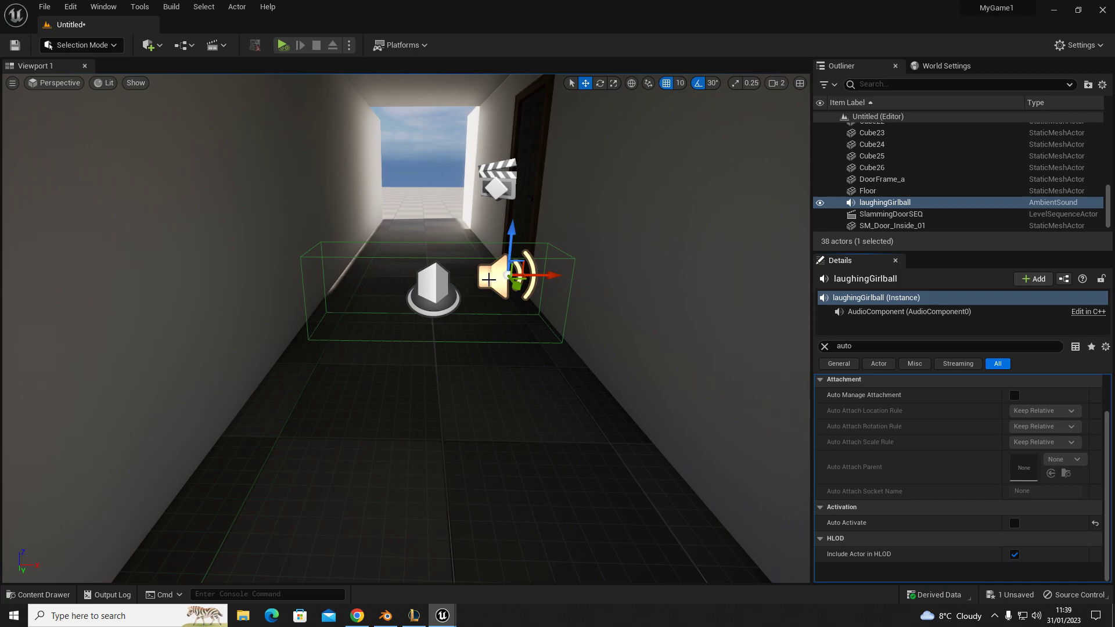
{"action": "left_click_drag", "start_coordinate": [483, 273], "coordinate": [451, 229]}
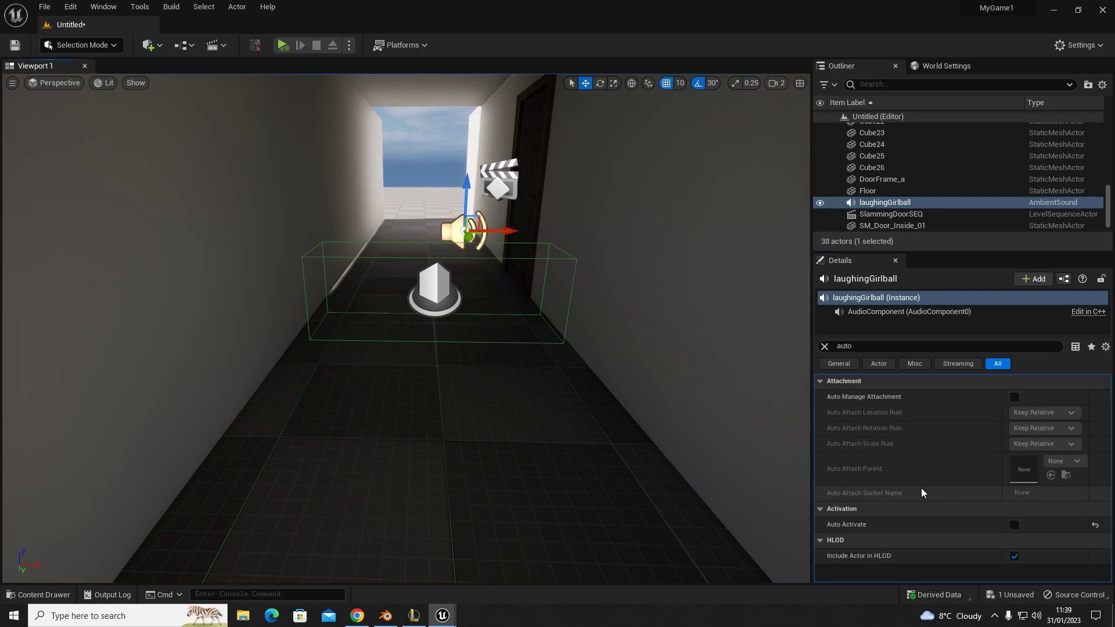
Step: Set the laughingGirlball sound's Volume Multiplier to 2.0 and look over its attenuation settings
{"action": "left_click", "coordinate": [824, 346]}
{"action": "scroll", "coordinate": [948, 505], "scroll_direction": "down", "scroll_amount": 5}
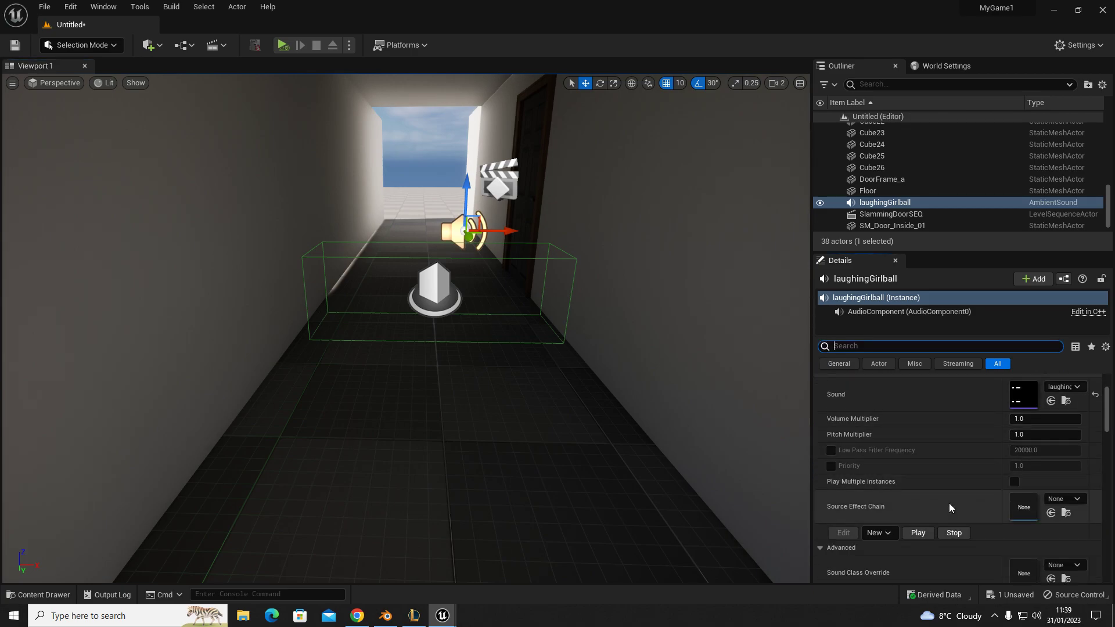
{"action": "left_click", "coordinate": [1026, 420]}
{"action": "type", "text": "2"}
{"action": "key", "text": "Return"}
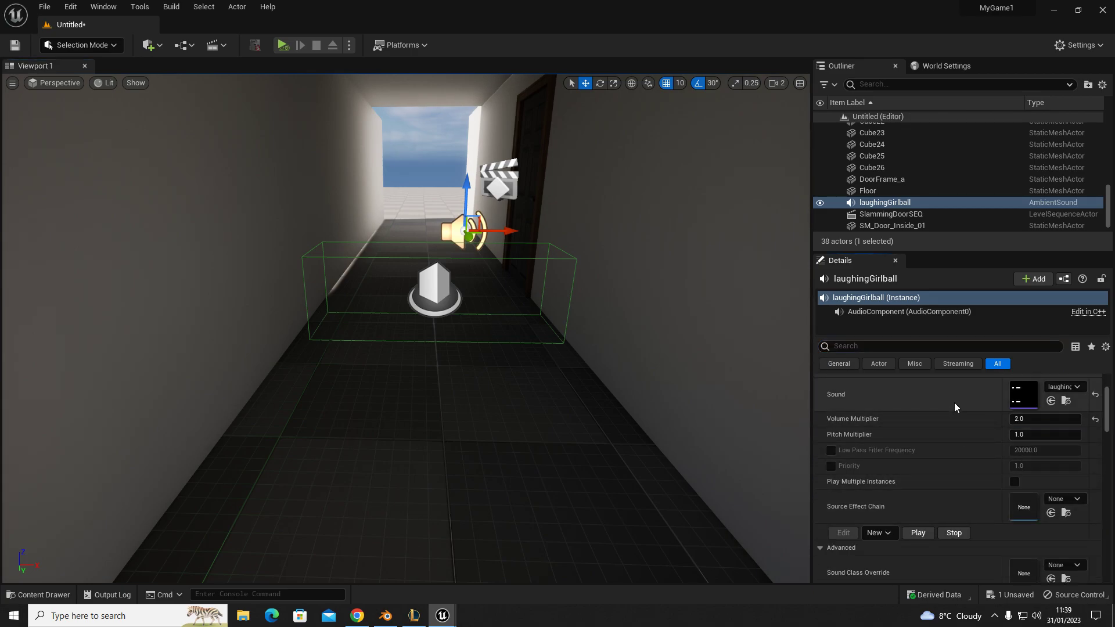
{"action": "scroll", "coordinate": [958, 457], "scroll_direction": "down", "scroll_amount": 1}
{"action": "scroll", "coordinate": [940, 461], "scroll_direction": "down", "scroll_amount": 1}
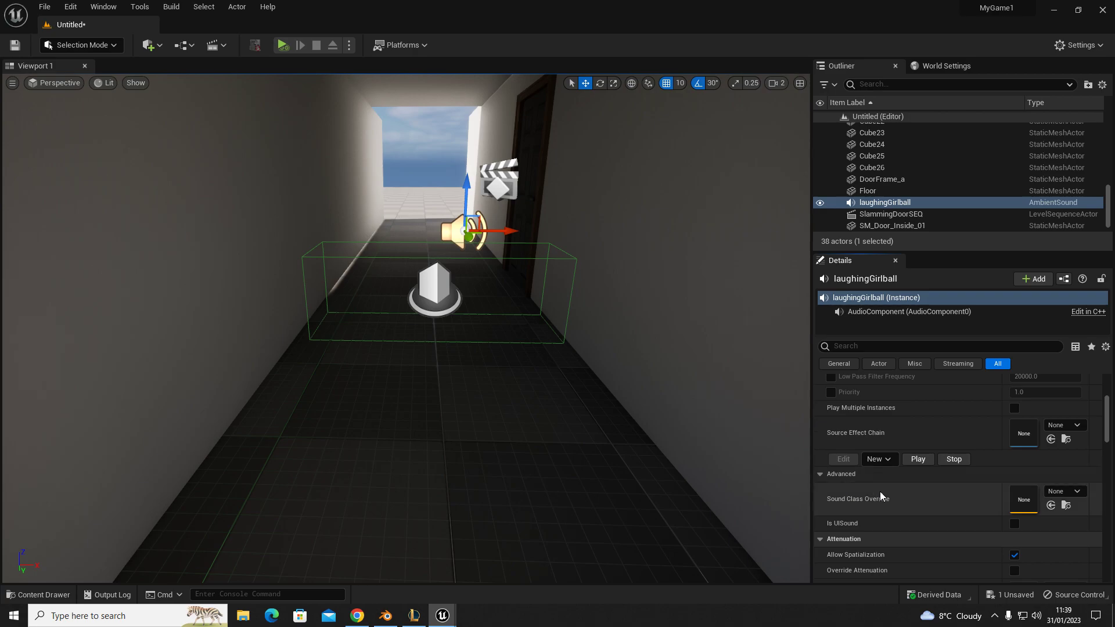
{"action": "scroll", "coordinate": [908, 551], "scroll_direction": "down", "scroll_amount": 1}
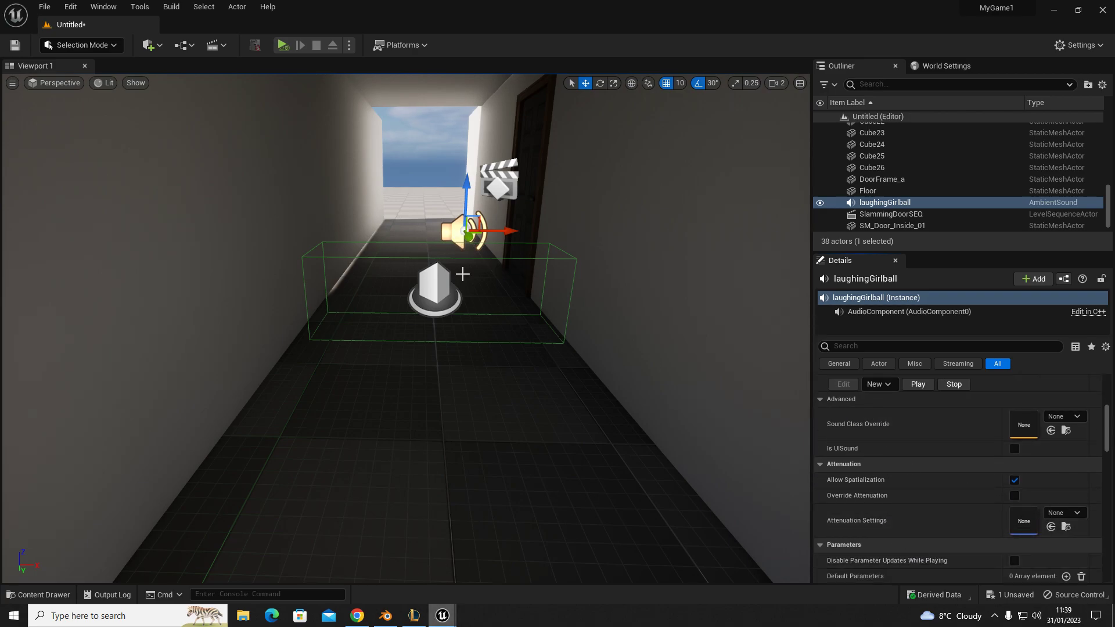
Step: Return to the Level Blueprint and assign laughingGirlball as the sound of the Play Sound at Location node
{"action": "left_click", "coordinate": [442, 615]}
{"action": "left_click", "coordinate": [504, 558]}
{"action": "right_click_drag", "start_coordinate": [636, 372], "coordinate": [559, 380]}
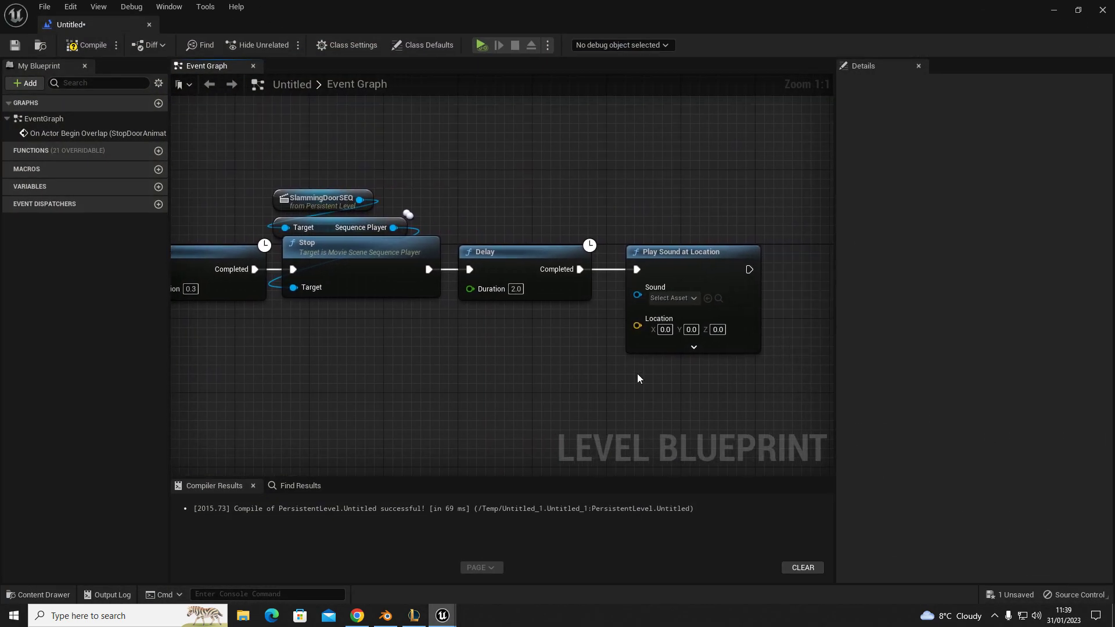
{"action": "left_click", "coordinate": [707, 298]}
Step: Delete the Play Sound at Location node after the 2.0 Delay
{"action": "right_click_drag", "start_coordinate": [605, 360], "coordinate": [501, 356]}
{"action": "left_click_drag", "start_coordinate": [521, 239], "coordinate": [651, 387]}
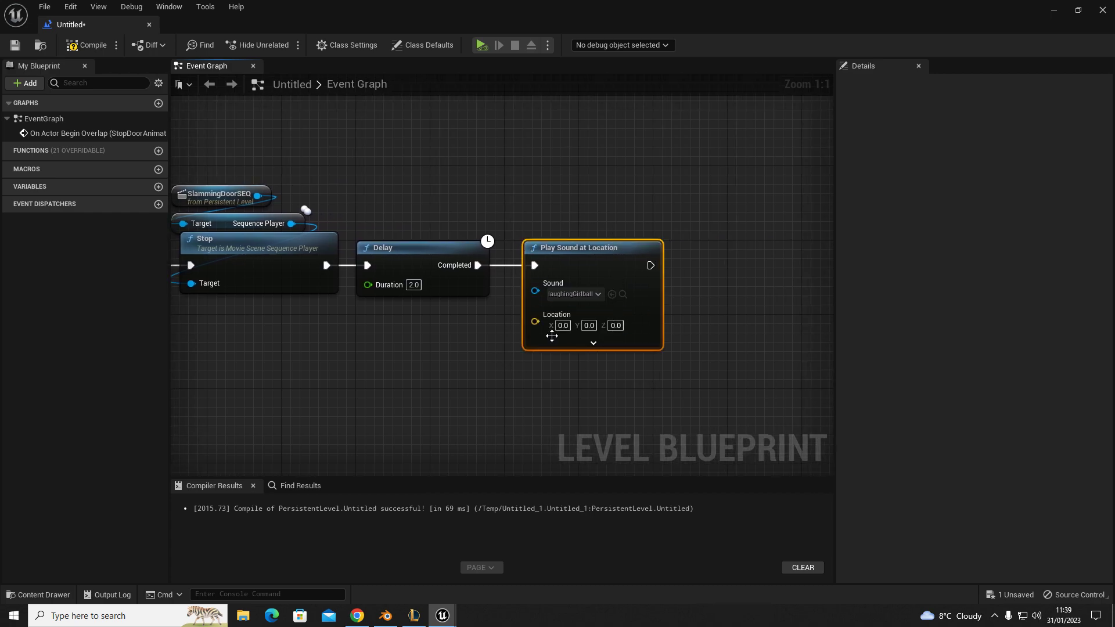
{"action": "key", "text": "Delete"}
Step: Create a reference to the laughingGirlball actor and add a Play (AudioComponent) node from it
{"action": "right_click", "coordinate": [399, 181]}
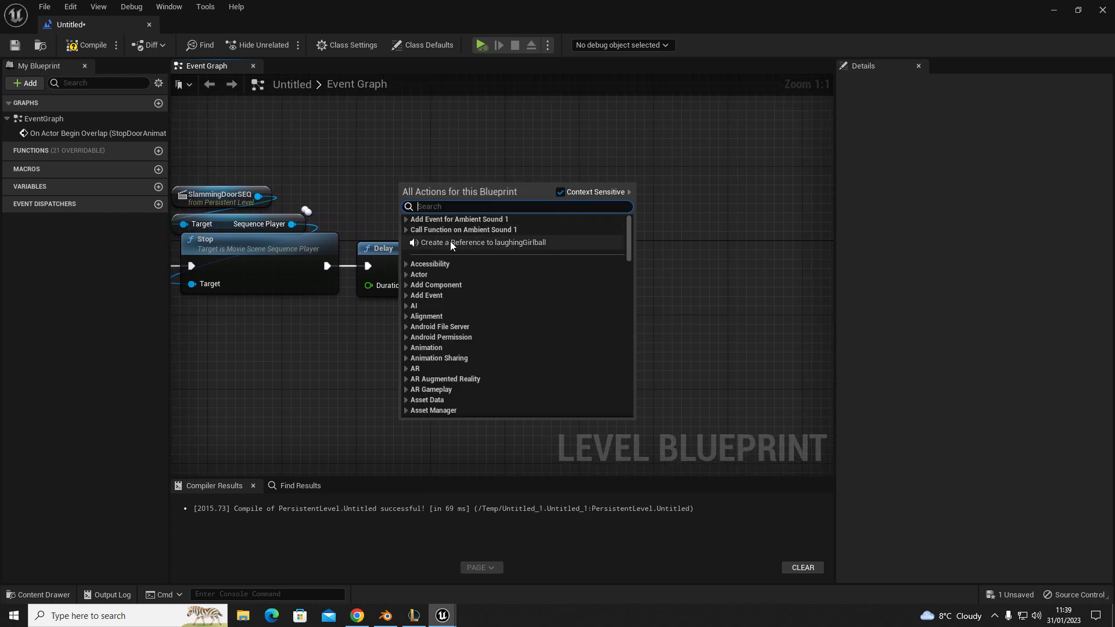
{"action": "left_click", "coordinate": [487, 241]}
{"action": "left_click_drag", "start_coordinate": [480, 187], "coordinate": [572, 259]}
{"action": "type", "text": "play"}
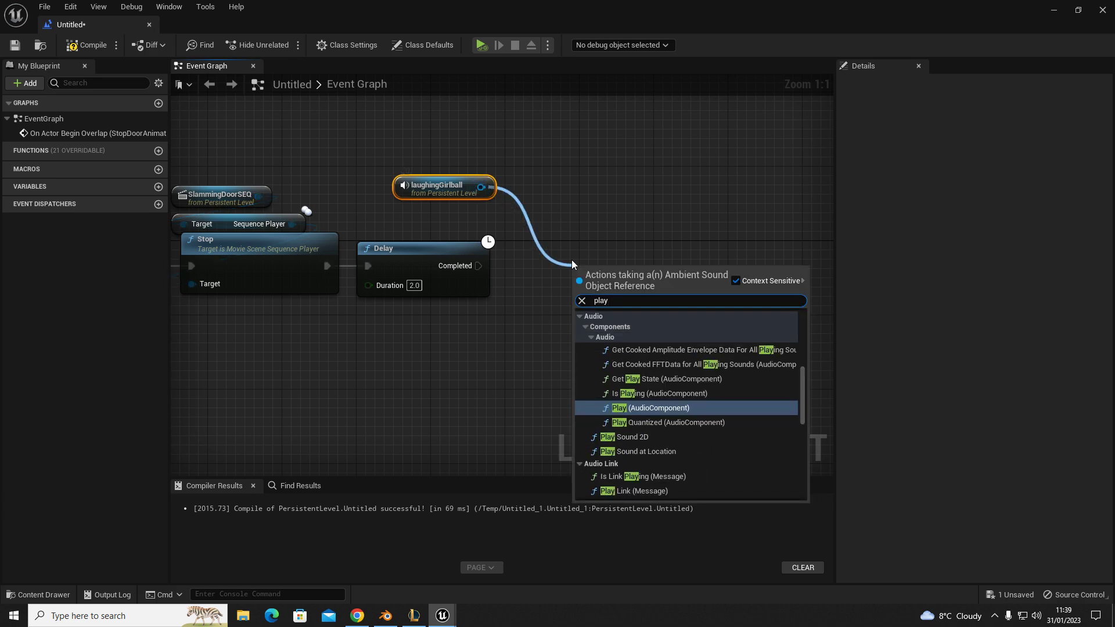
{"action": "left_click", "coordinate": [644, 403]}
Step: Arrange the Audio Component and Play nodes, connect the 2.0 Delay's Completed output to Play, and compile the Level Blueprint
{"action": "left_click_drag", "start_coordinate": [527, 250], "coordinate": [460, 215]}
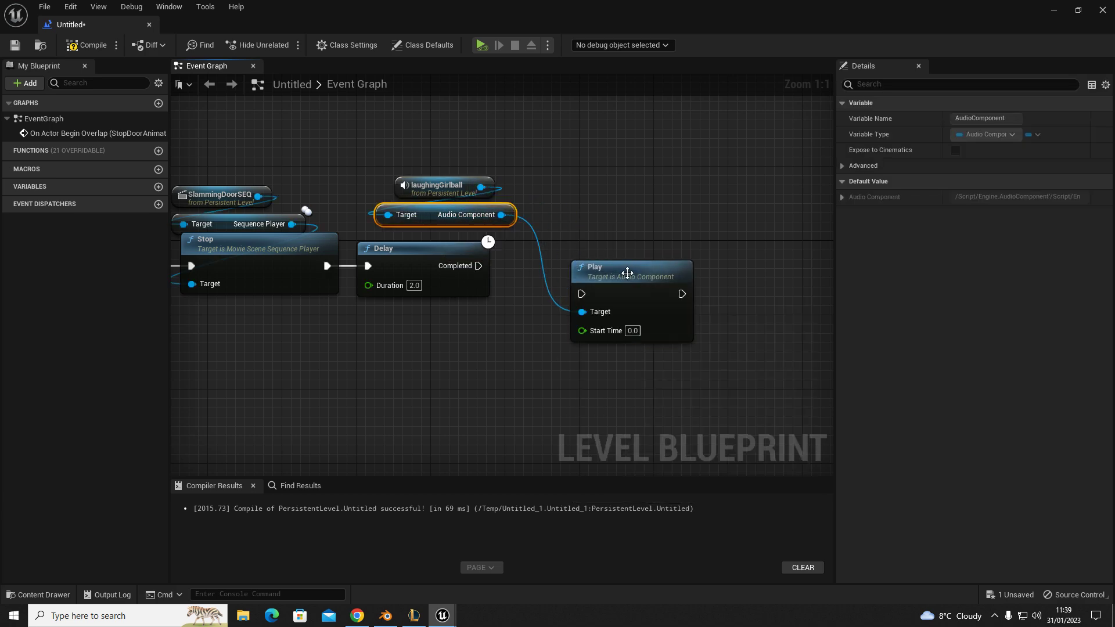
{"action": "left_click_drag", "start_coordinate": [627, 274], "coordinate": [597, 245]}
{"action": "left_click_drag", "start_coordinate": [477, 265], "coordinate": [554, 267]}
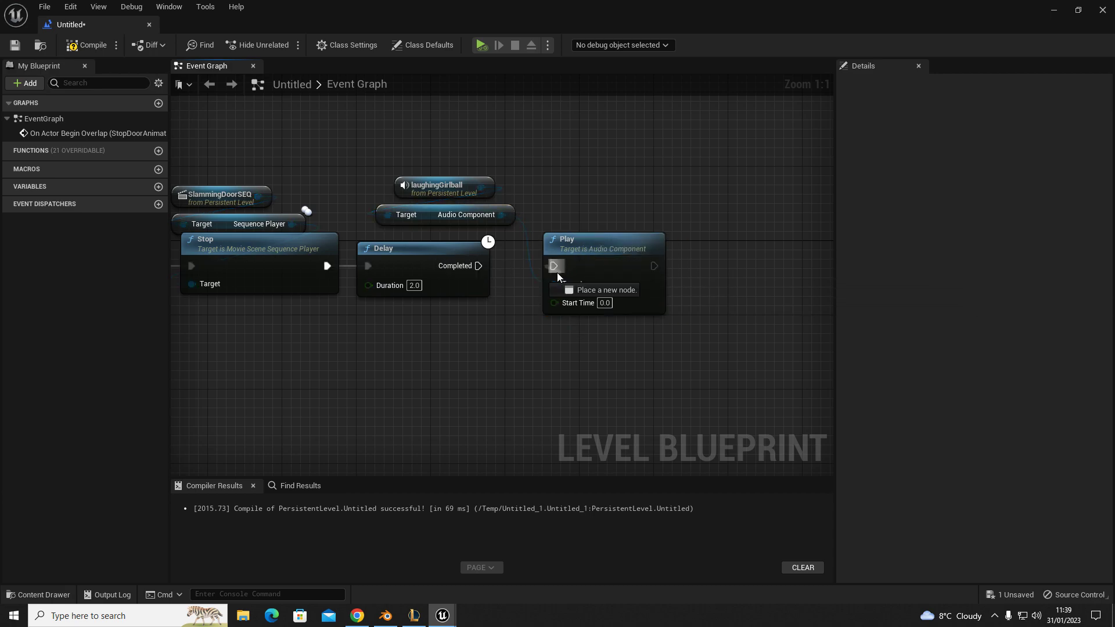
{"action": "left_click", "coordinate": [87, 44]}
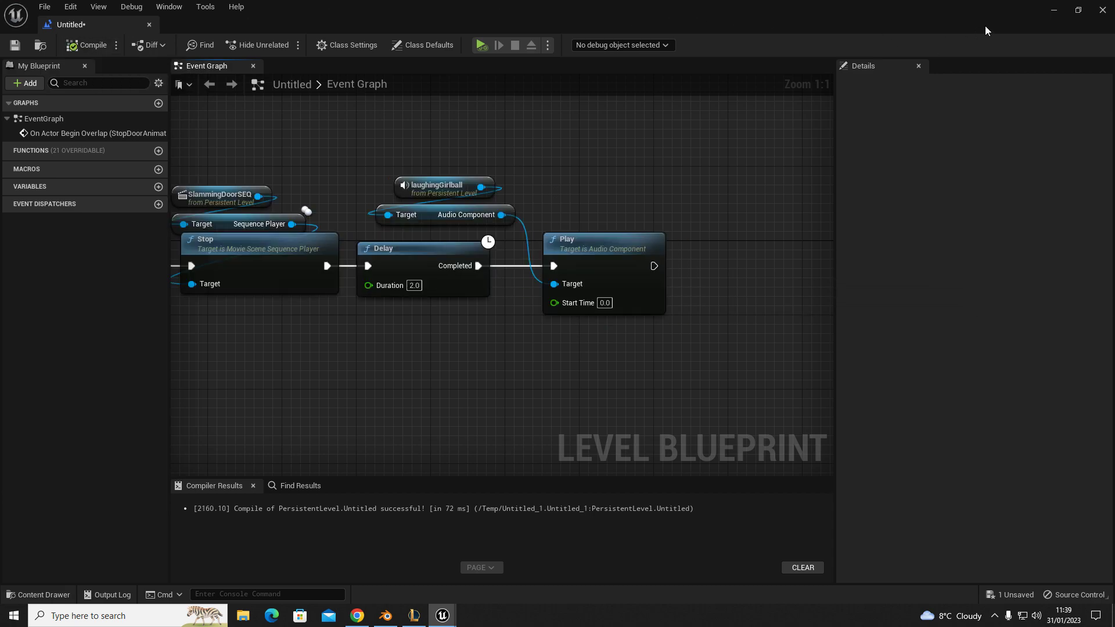
Step: Play the level and walk the corridor to the door to test the stop and laugh, and return to the Level Blueprint
{"action": "left_click", "coordinate": [1054, 10]}
{"action": "key", "text": "s"}
{"action": "right_click_drag", "start_coordinate": [463, 423], "coordinate": [371, 452]}
{"action": "right_click", "coordinate": [366, 469]}
{"action": "left_click", "coordinate": [419, 458]}
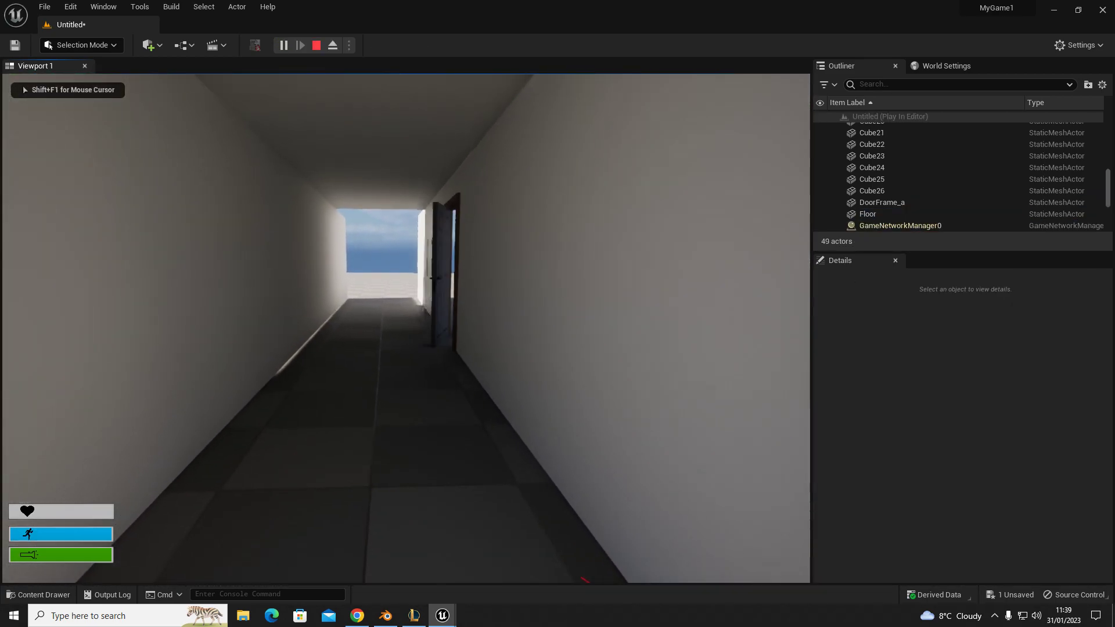
{"action": "key", "text": "w"}
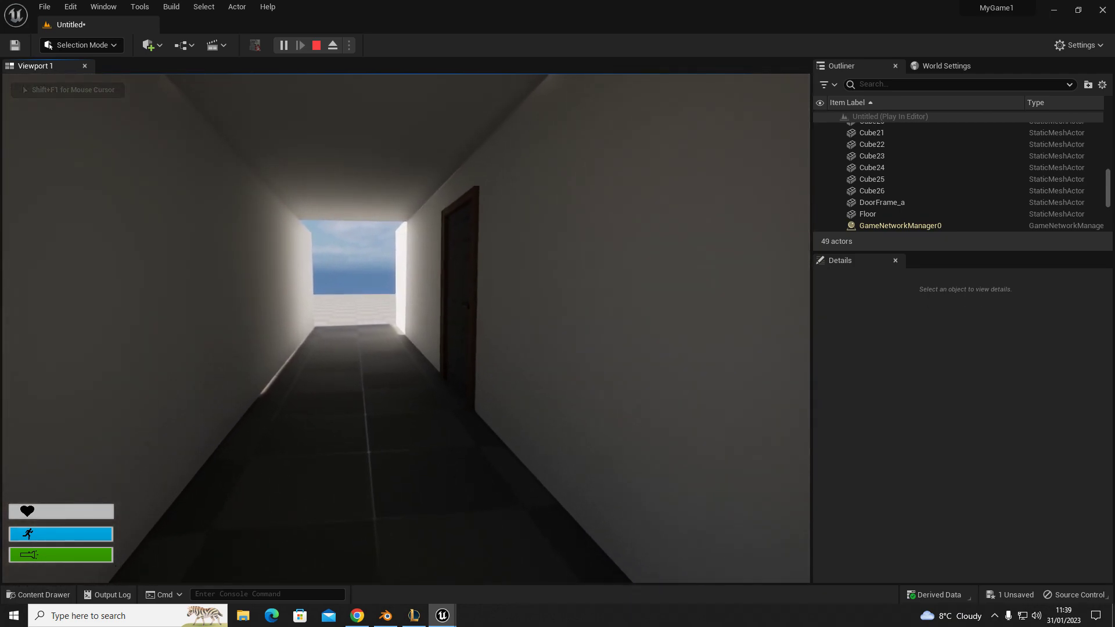
{"action": "key", "text": "w"}
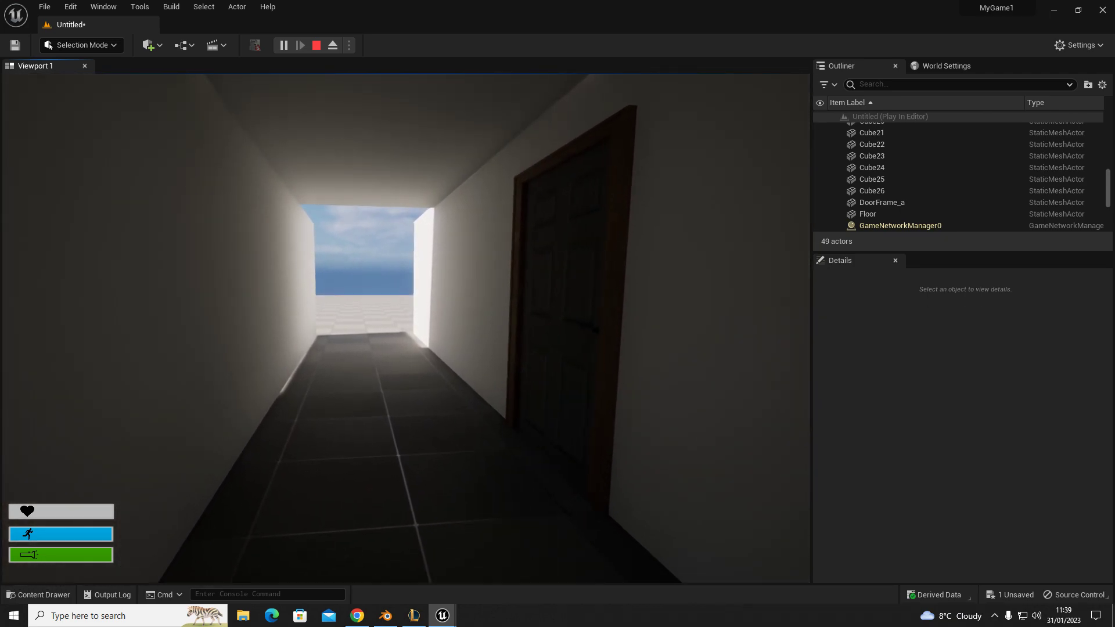
{"action": "key", "text": "w"}
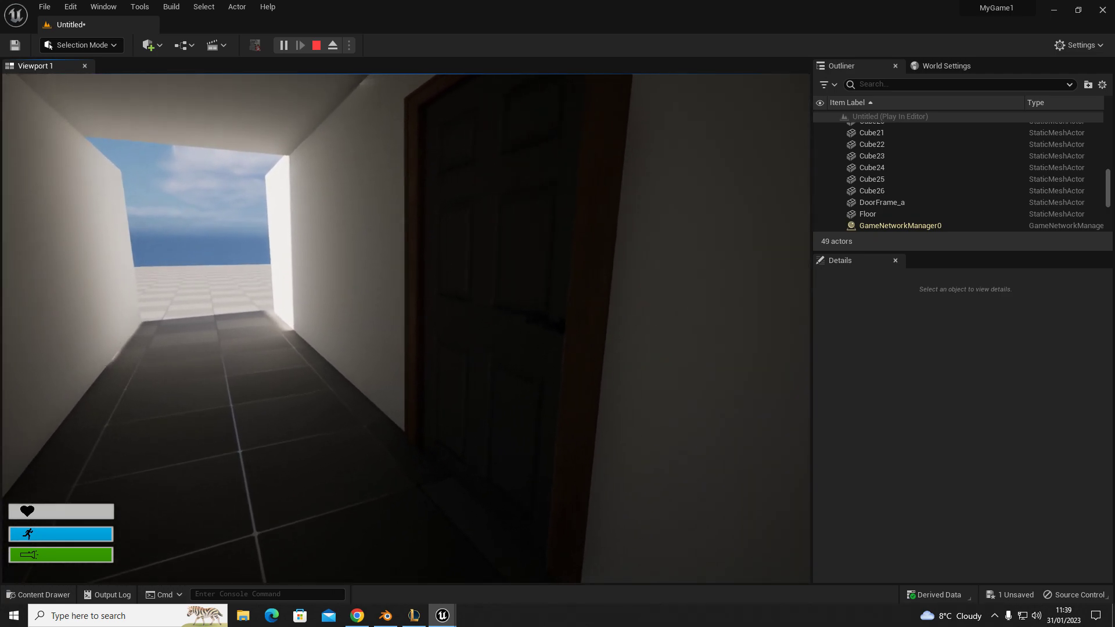
{"action": "key", "text": "w"}
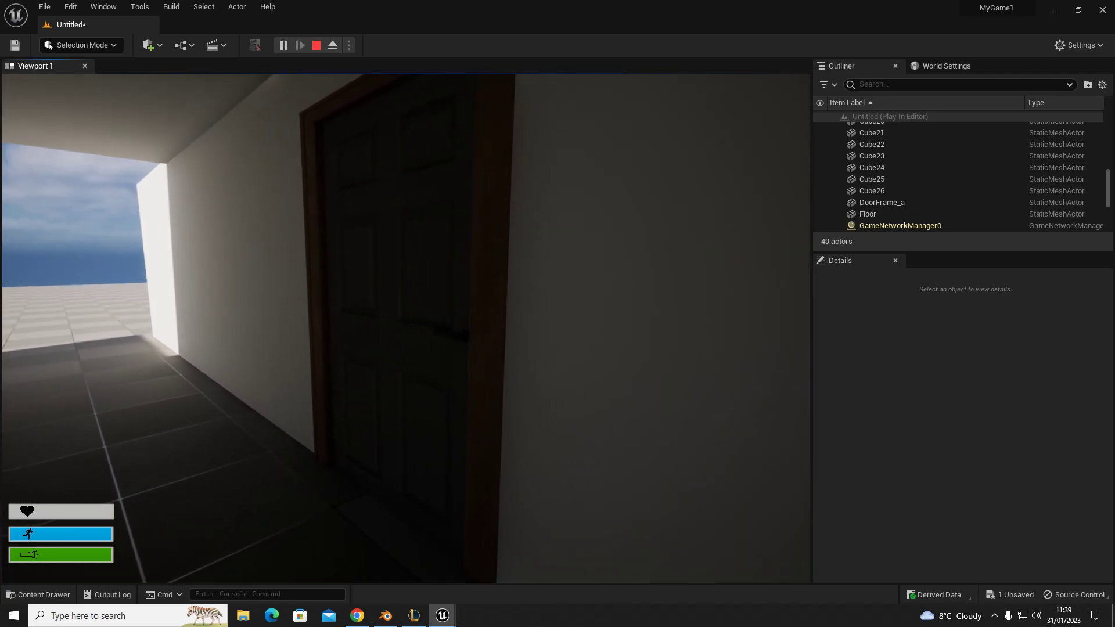
{"action": "key", "text": "Escape"}
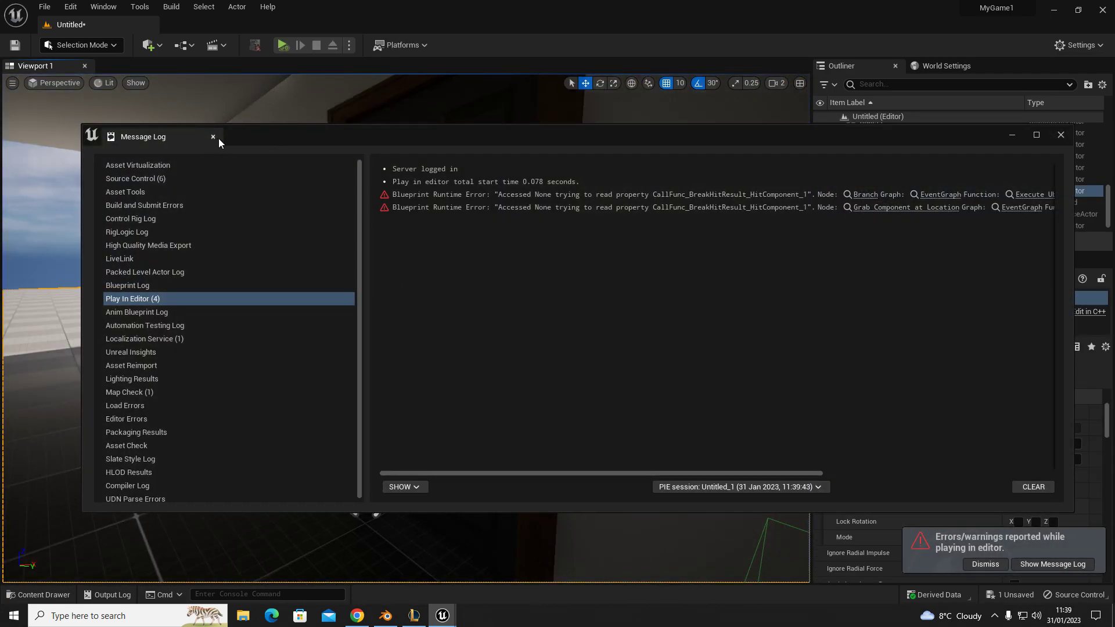
{"action": "left_click", "coordinate": [213, 137]}
{"action": "left_click", "coordinate": [511, 552]}
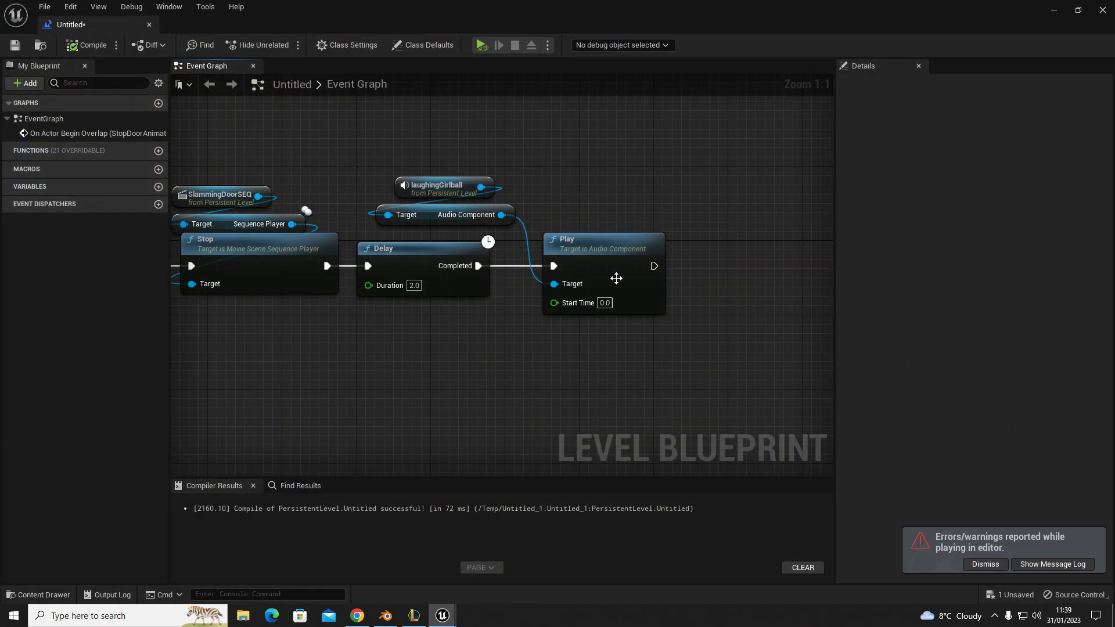
Step: Set the duration of the Delay before Play to 1.0 and move the laughingGirlball and Audio Component nodes above Play
{"action": "left_click", "coordinate": [414, 285]}
{"action": "type", "text": "1"}
{"action": "key", "text": "Return"}
{"action": "left_click_drag", "start_coordinate": [426, 198], "coordinate": [585, 199]}
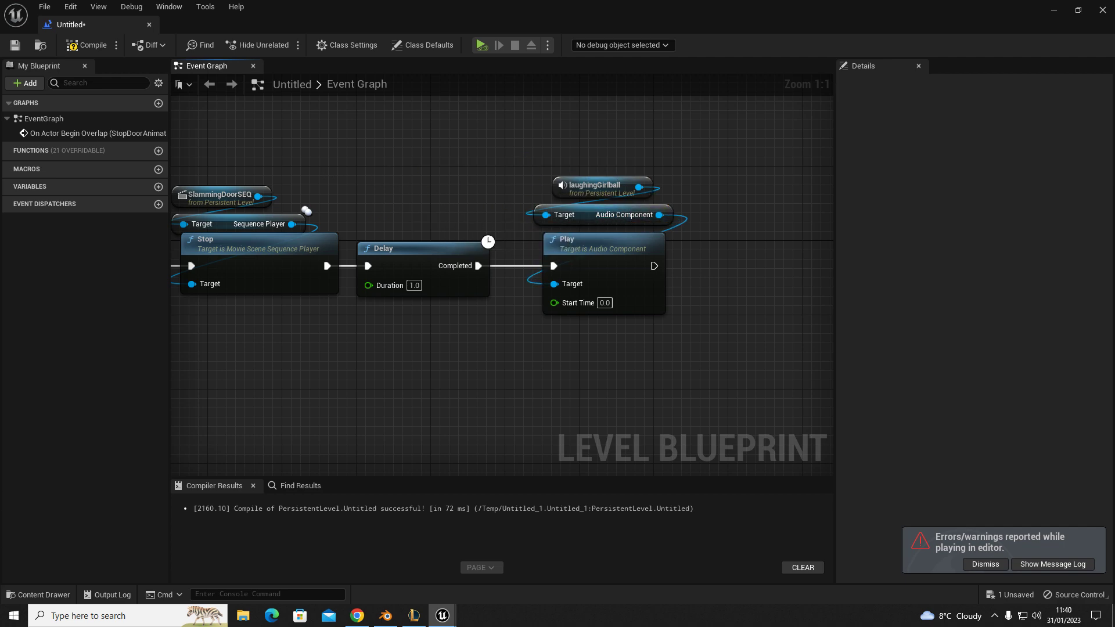
Step: Reposition the SlammingDoorSEQ and Sequence Player nodes together above the Stop node and compile the Level Blueprint
{"action": "right_click_drag", "start_coordinate": [213, 202], "coordinate": [400, 216]}
{"action": "left_click", "coordinate": [400, 217]}
{"action": "left_click", "coordinate": [411, 235], "text": "ctrl"}
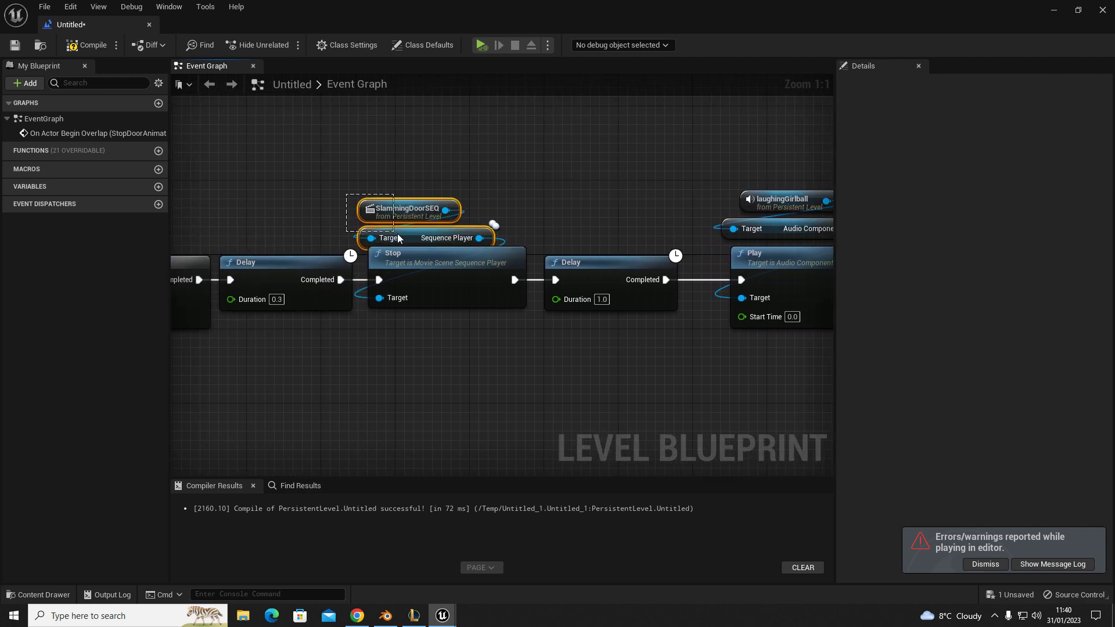
{"action": "left_click_drag", "start_coordinate": [411, 235], "coordinate": [430, 216]}
{"action": "left_click", "coordinate": [683, 183]}
{"action": "left_click", "coordinate": [107, 44]}
Step: Play the level from inside the corridor, walk to the door to test the stop and laugh, and end the play session
{"action": "left_click", "coordinate": [1055, 10]}
{"action": "right_click_drag", "start_coordinate": [580, 257], "coordinate": [619, 431]}
{"action": "right_click", "coordinate": [510, 169]}
{"action": "left_click", "coordinate": [546, 478]}
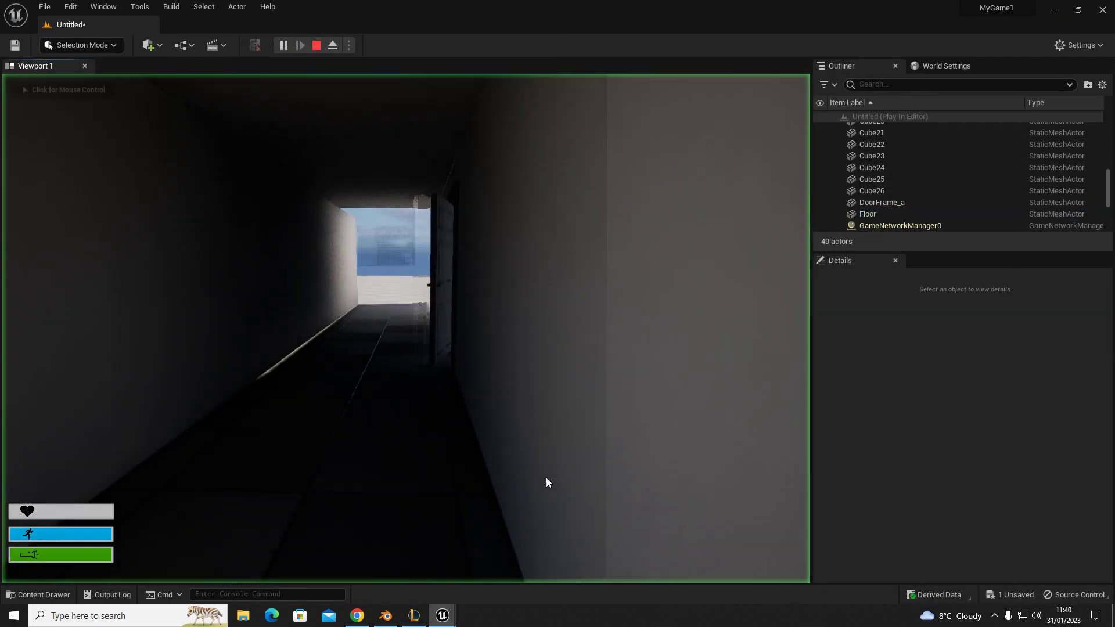
{"action": "key", "text": "w"}
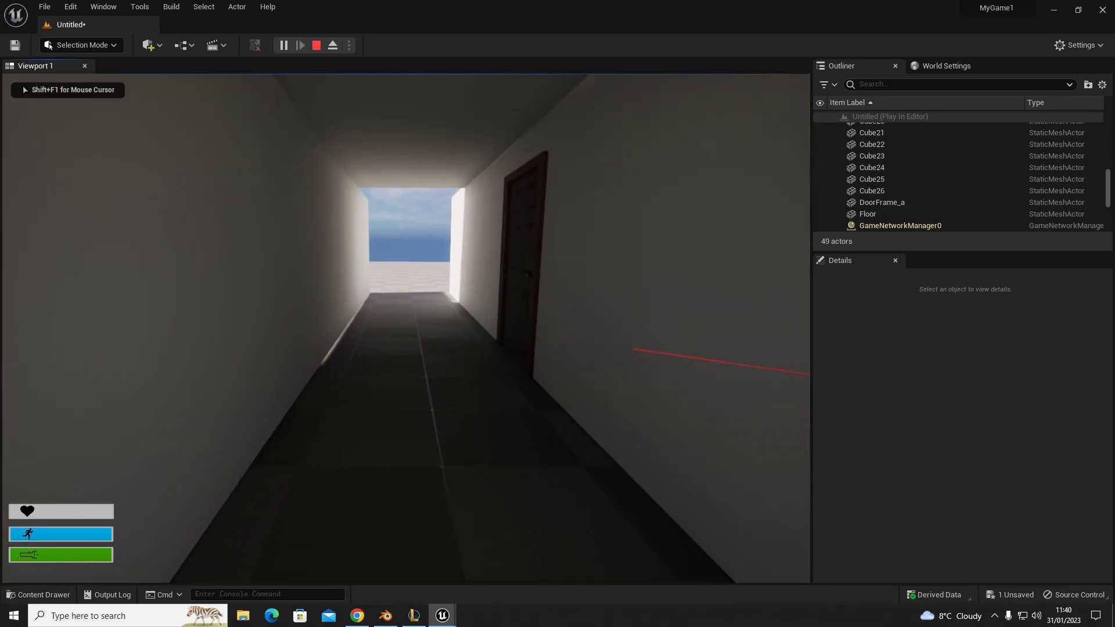
{"action": "key", "text": "w"}
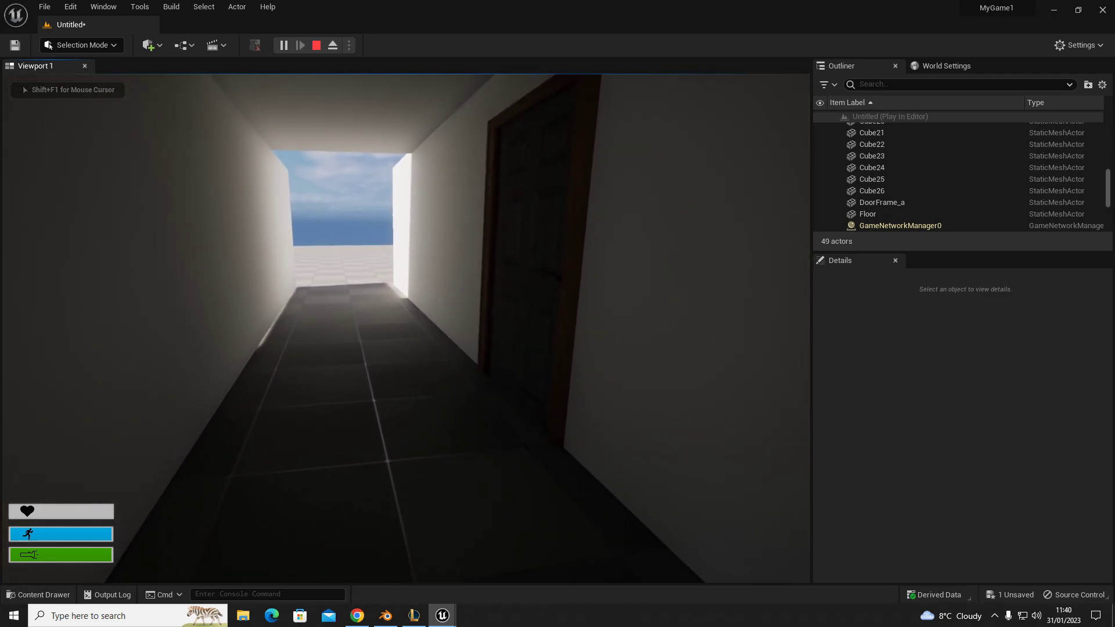
{"action": "key", "text": "w"}
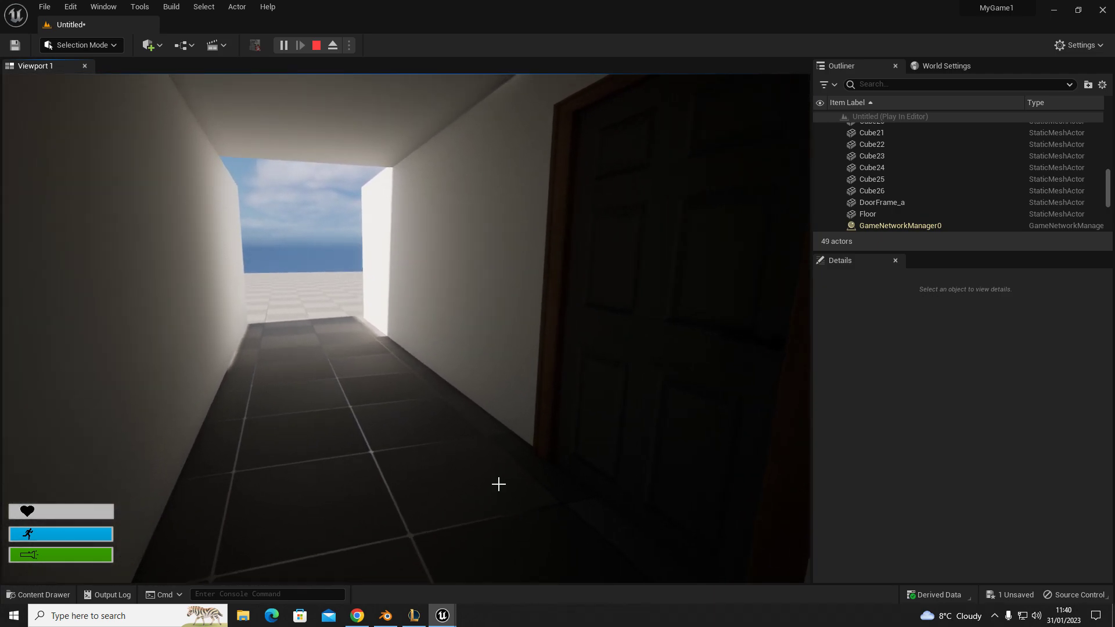
{"action": "key", "text": "Escape"}
{"action": "left_click", "coordinate": [213, 136]}
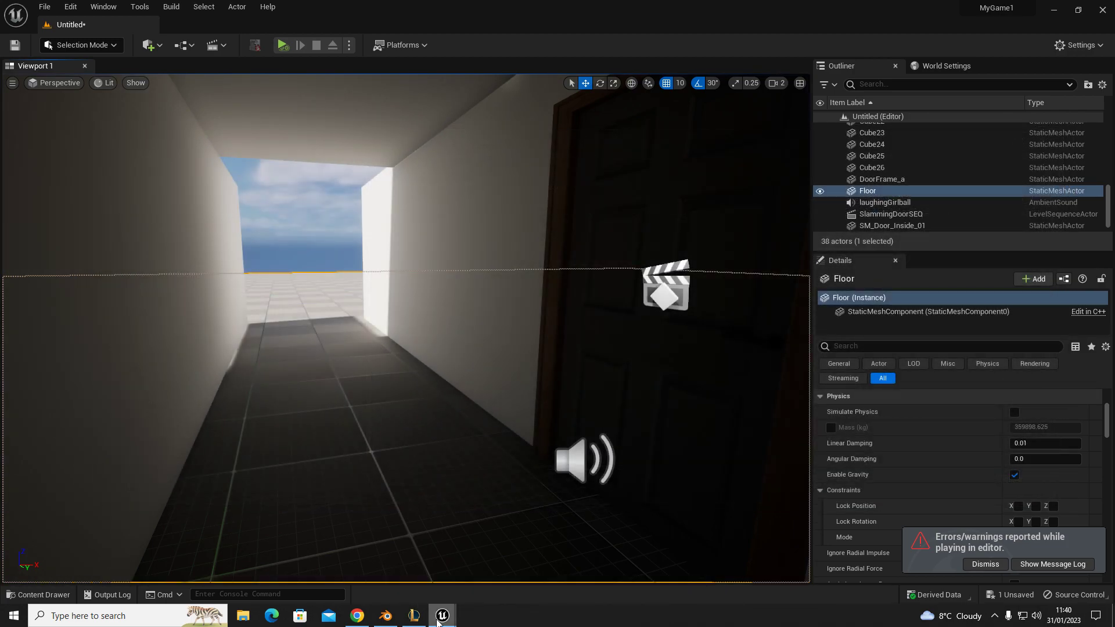
Step: Review the Level Blueprint chain from the trigger's overlap event through Cast, Do Once, Delay, Stop and the second Delay to Play
{"action": "mouse_move", "coordinate": [439, 617]}
{"action": "left_click", "coordinate": [503, 558]}
{"action": "right_click_drag", "start_coordinate": [580, 383], "coordinate": [1114, 387]}
{"action": "left_click_drag", "start_coordinate": [301, 204], "coordinate": [465, 419]}
{"action": "right_click_drag", "start_coordinate": [664, 395], "coordinate": [485, 404]}
{"action": "left_click_drag", "start_coordinate": [356, 208], "coordinate": [483, 375]}
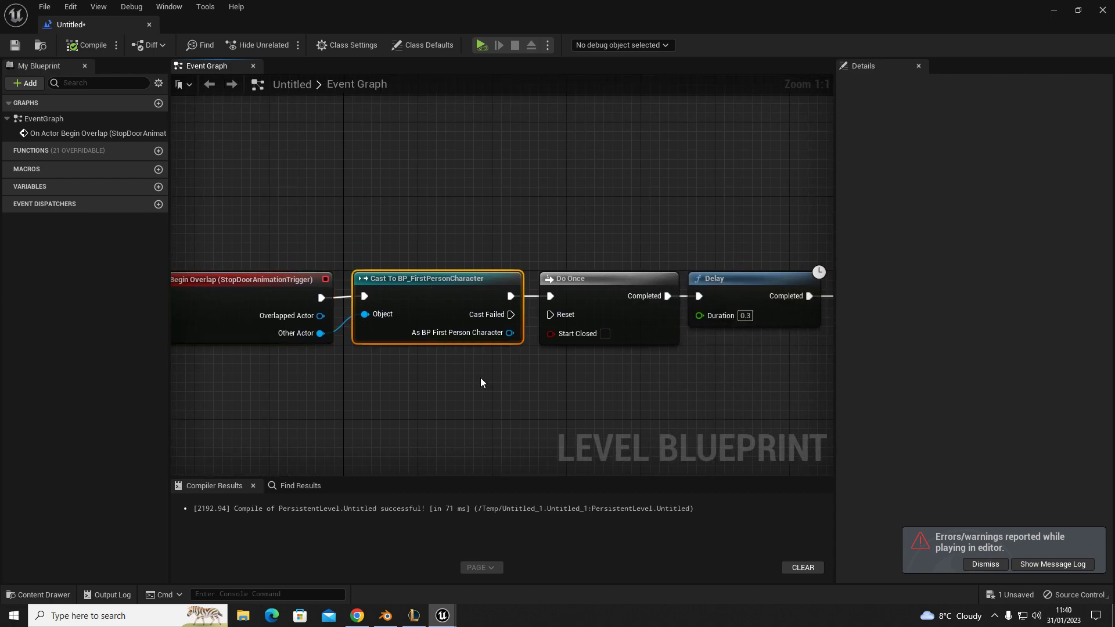
{"action": "right_click_drag", "start_coordinate": [510, 399], "coordinate": [344, 360]}
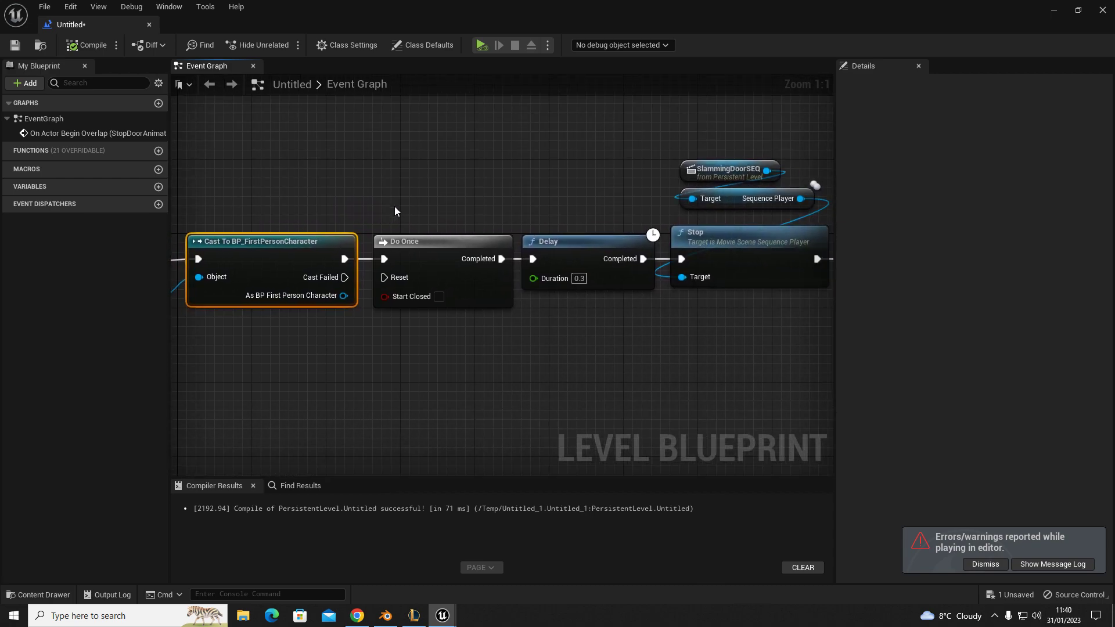
{"action": "right_click_drag", "start_coordinate": [392, 219], "coordinate": [549, 230]}
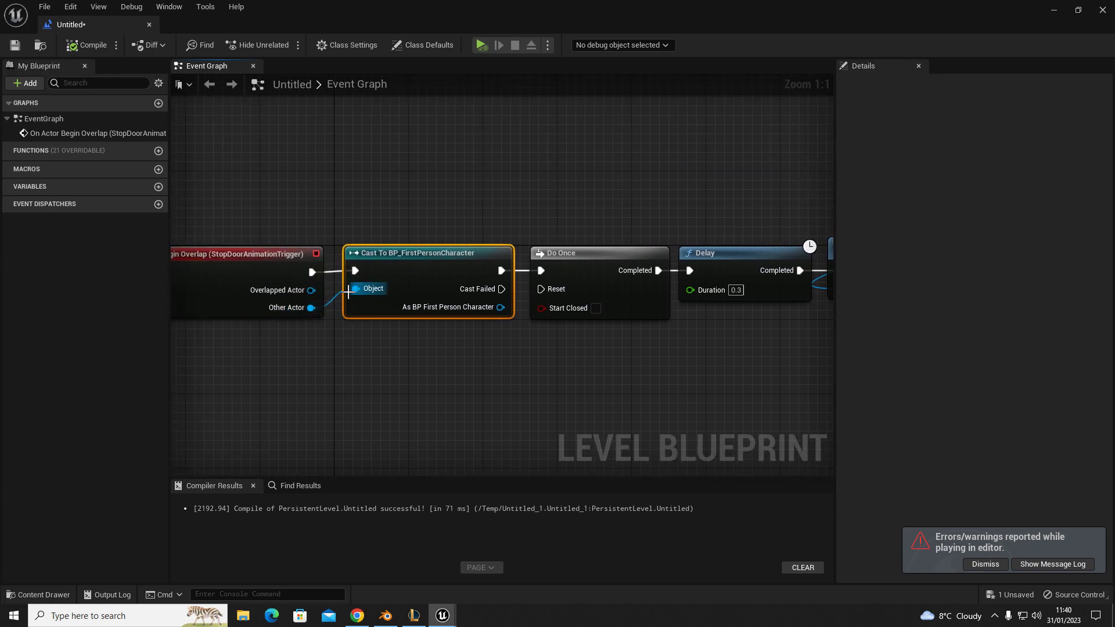
{"action": "left_click_drag", "start_coordinate": [242, 216], "coordinate": [285, 364]}
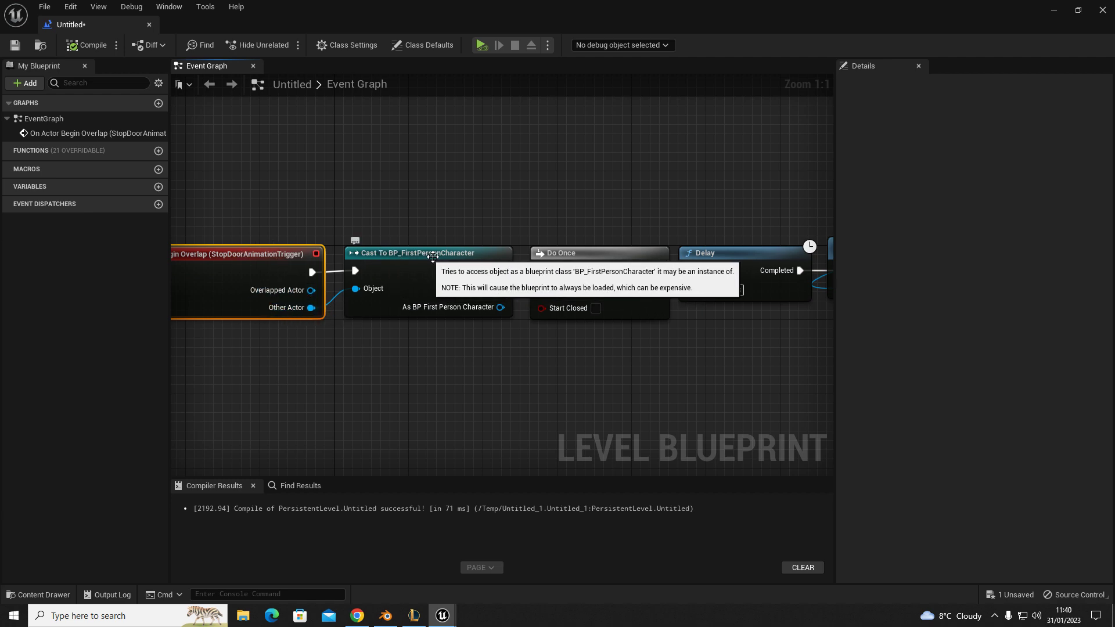
{"action": "right_click_drag", "start_coordinate": [624, 333], "coordinate": [481, 346]}
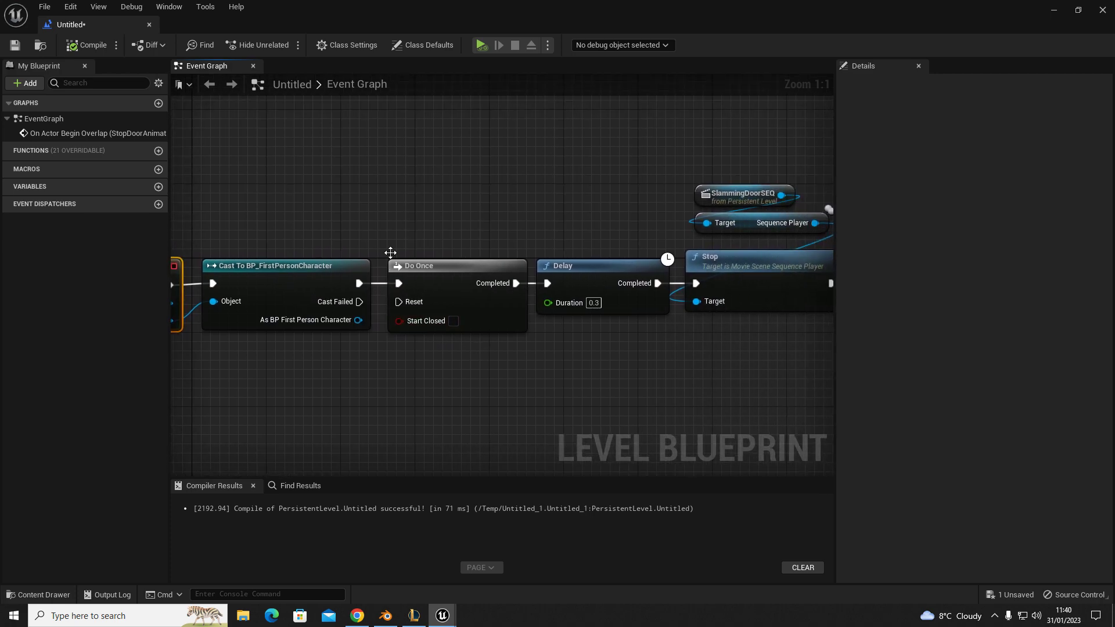
{"action": "left_click_drag", "start_coordinate": [386, 261], "coordinate": [539, 389]}
{"action": "left_click_drag", "start_coordinate": [417, 249], "coordinate": [519, 388]}
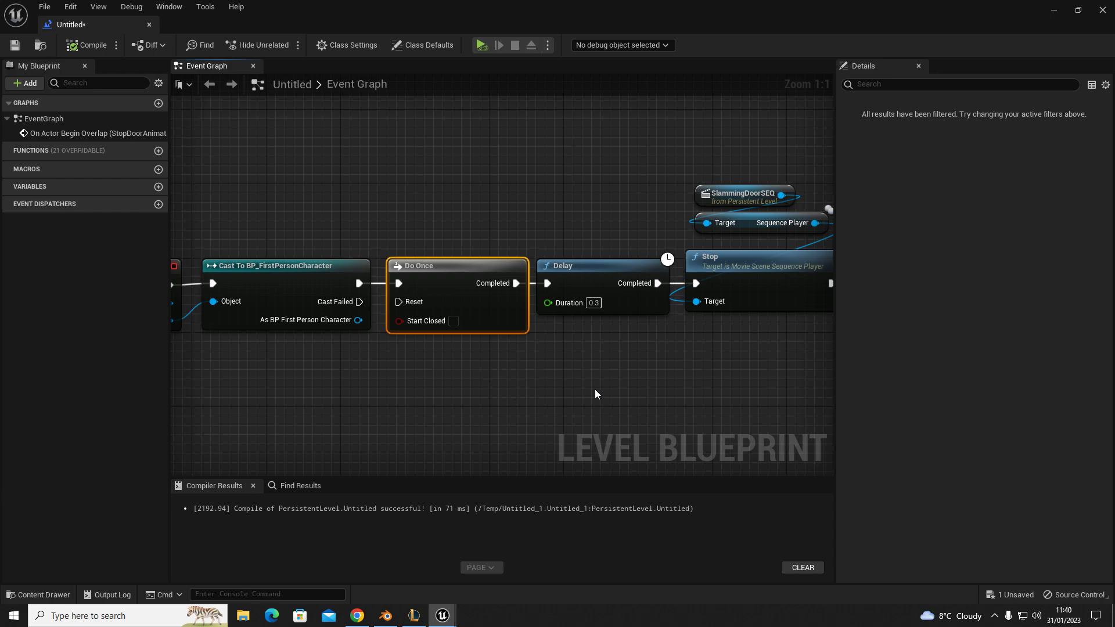
{"action": "right_click_drag", "start_coordinate": [572, 344], "coordinate": [496, 344]}
{"action": "left_click_drag", "start_coordinate": [494, 246], "coordinate": [562, 338]}
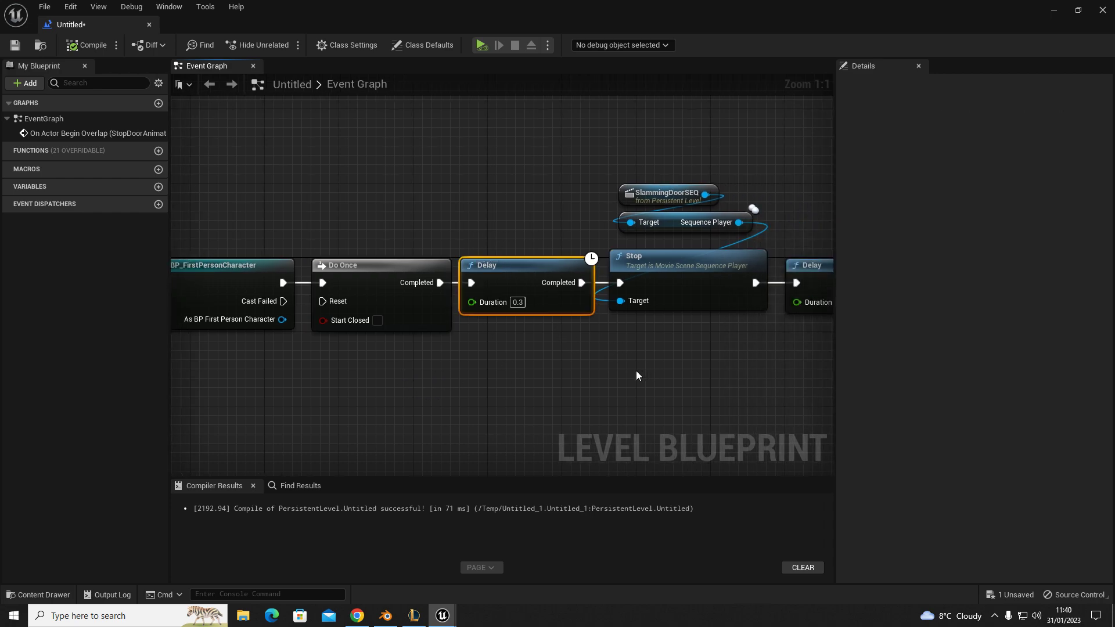
{"action": "right_click_drag", "start_coordinate": [640, 370], "coordinate": [471, 358]}
{"action": "left_click_drag", "start_coordinate": [435, 145], "coordinate": [573, 312]}
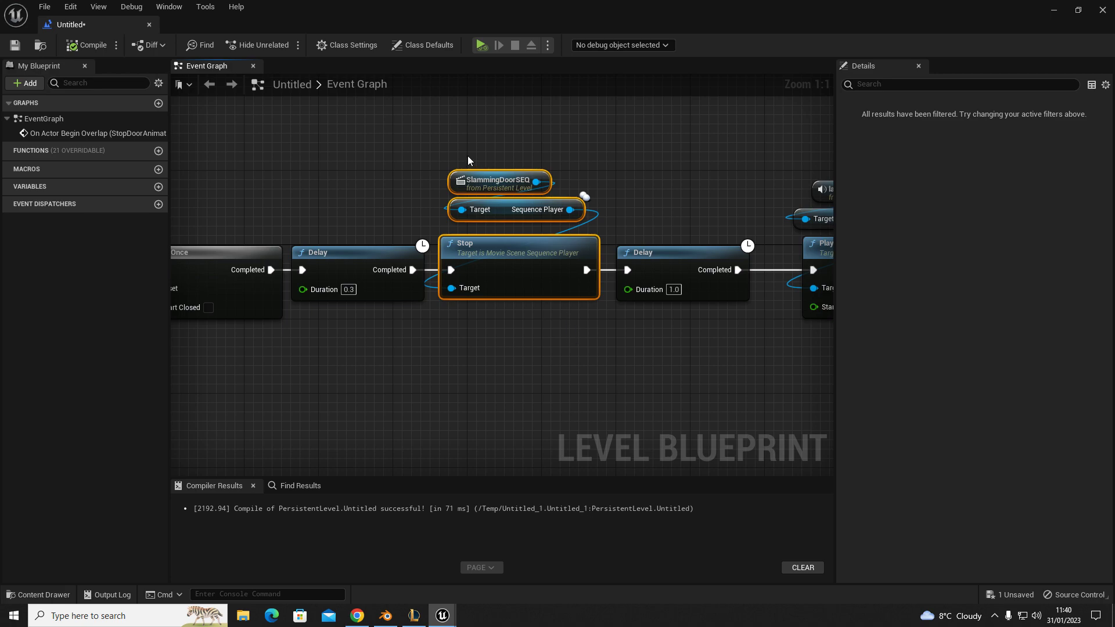
{"action": "right_click_drag", "start_coordinate": [620, 322], "coordinate": [378, 325]}
{"action": "left_click_drag", "start_coordinate": [371, 208], "coordinate": [456, 333]}
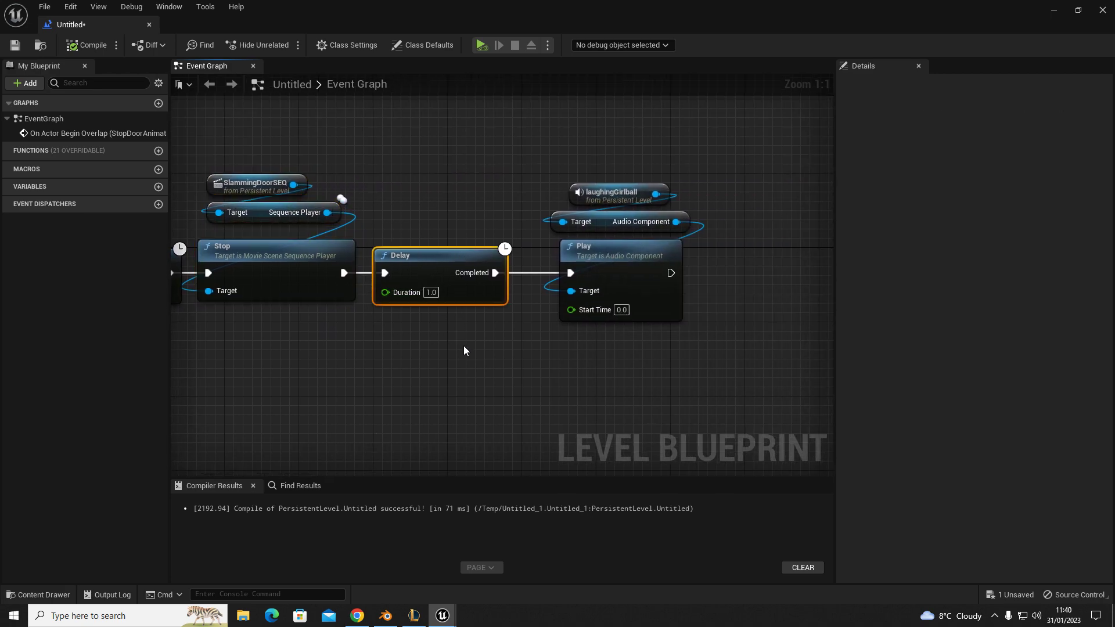
{"action": "right_click_drag", "start_coordinate": [541, 345], "coordinate": [370, 335]}
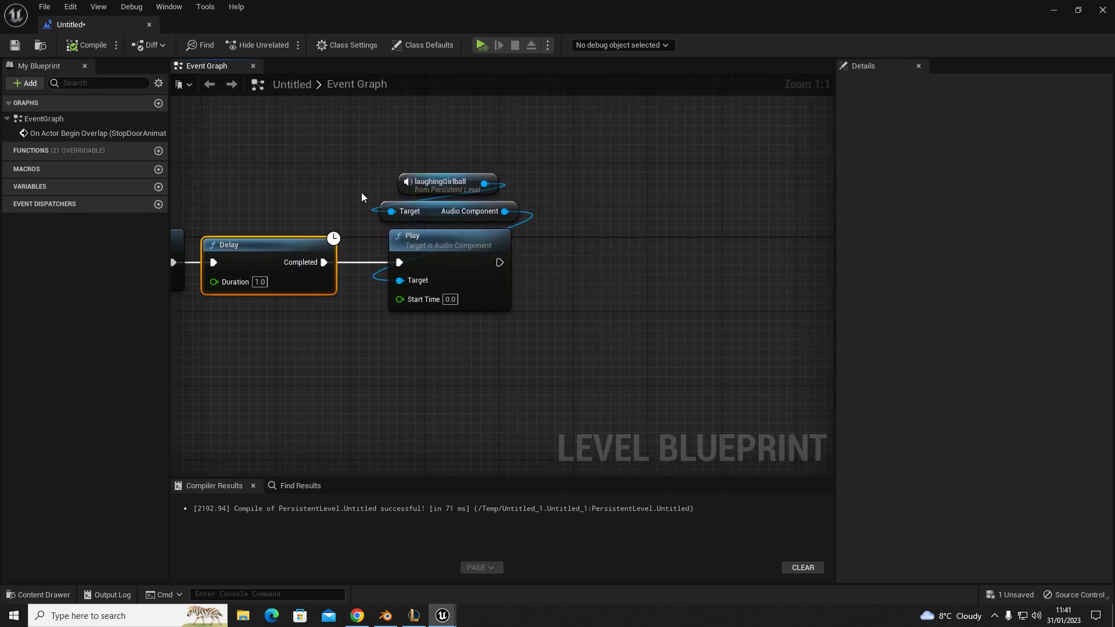
Step: Move the laughingGirlball, Audio Component and Play nodes together closer to the 1.0 Delay
{"action": "left_click_drag", "start_coordinate": [406, 155], "coordinate": [522, 348]}
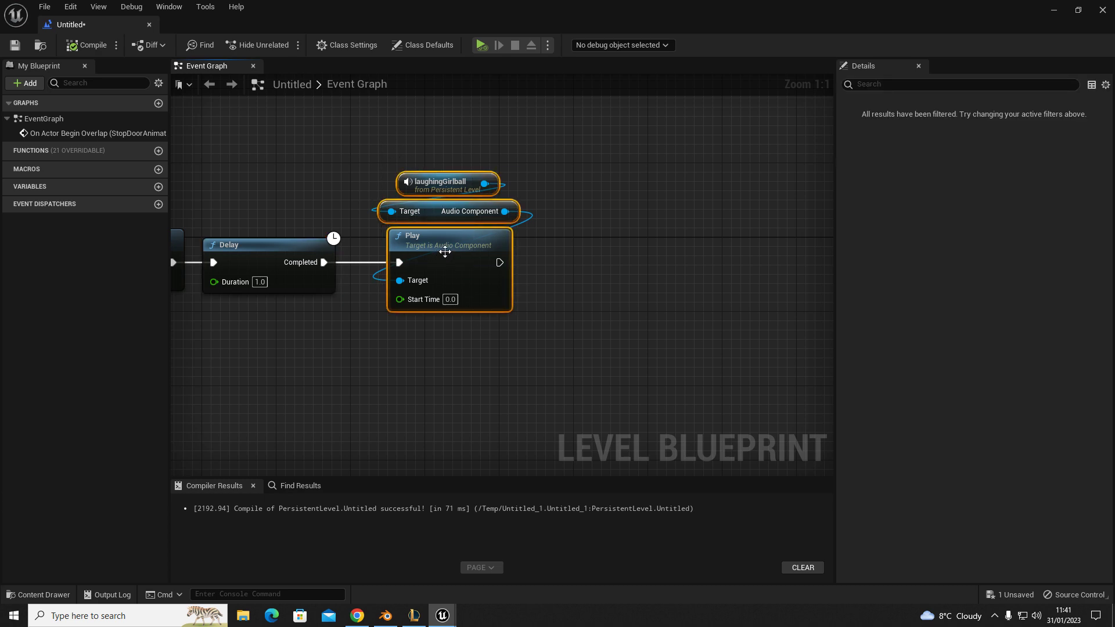
{"action": "left_click_drag", "start_coordinate": [442, 254], "coordinate": [414, 254]}
{"action": "left_click", "coordinate": [572, 314]}
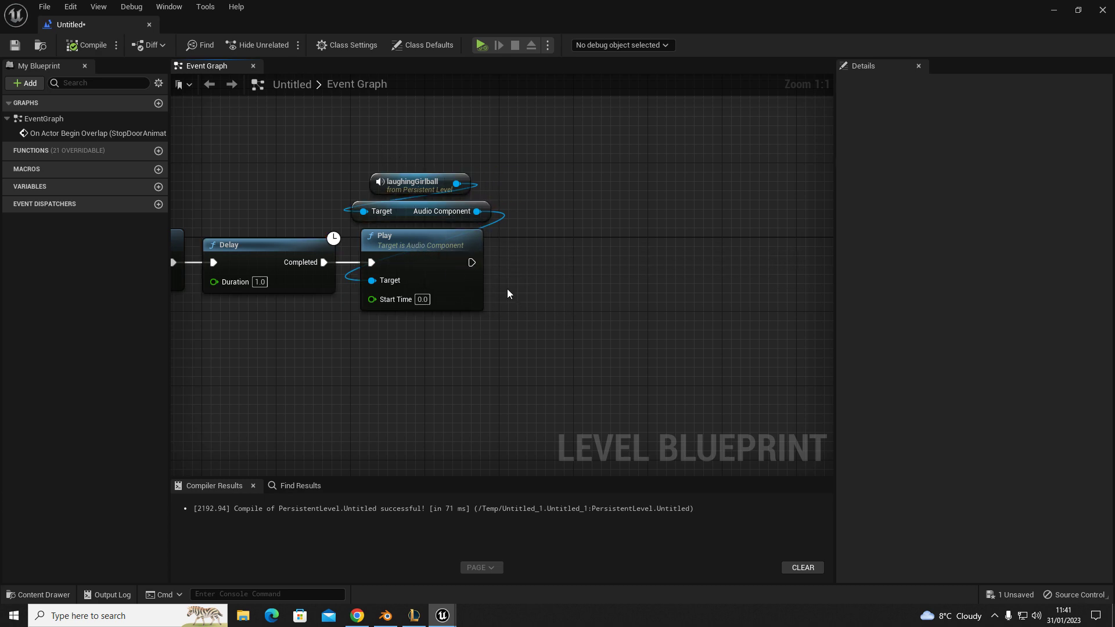
Step: Return to the level editor and place a Point Light inside the corridor
{"action": "left_click", "coordinate": [1056, 14]}
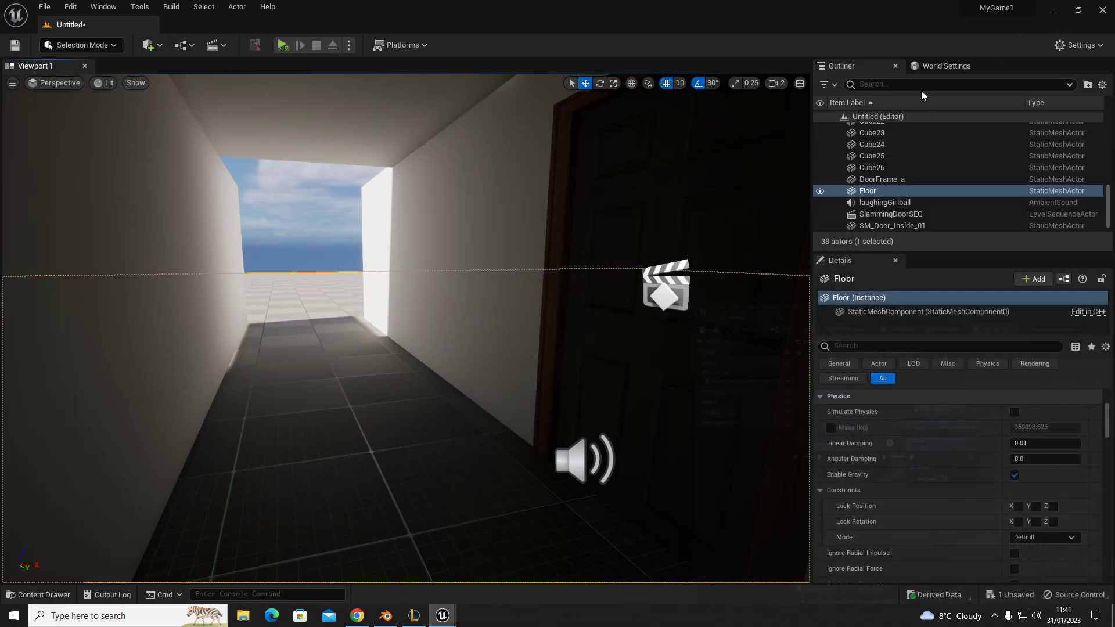
{"action": "key", "text": "s"}
{"action": "right_click_drag", "start_coordinate": [418, 386], "coordinate": [441, 388]}
{"action": "key", "text": "s"}
{"action": "right_click_drag", "start_coordinate": [261, 157], "coordinate": [214, 153]}
{"action": "key", "text": "w"}
{"action": "right_click_drag", "start_coordinate": [425, 363], "coordinate": [628, 217]}
{"action": "key", "text": "s"}
{"action": "key", "text": "w"}
{"action": "left_click", "coordinate": [160, 46]}
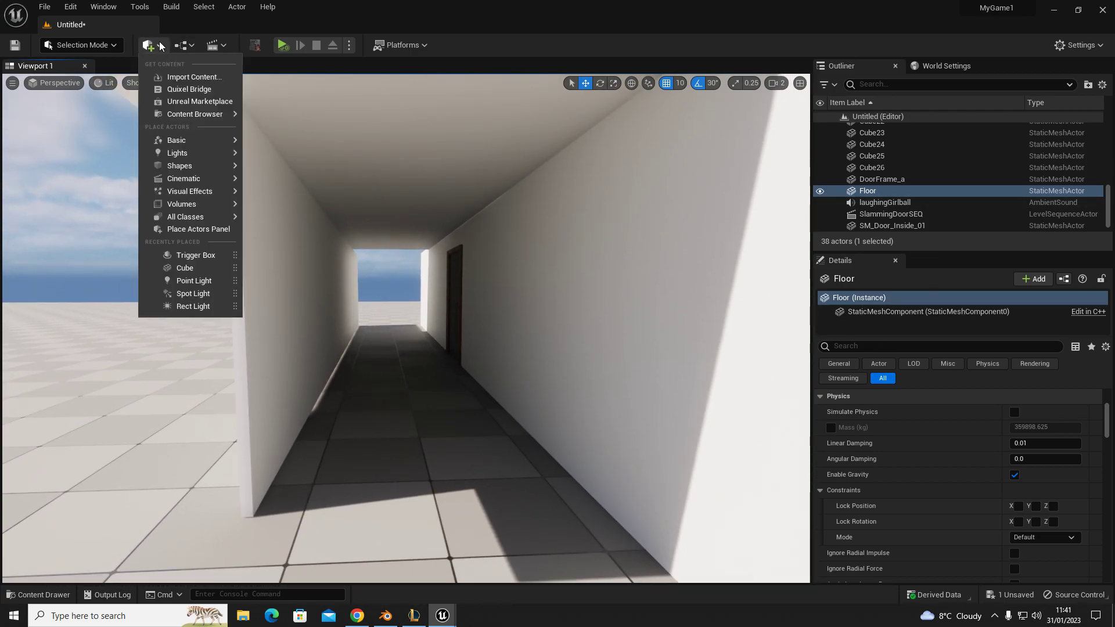
{"action": "mouse_move", "coordinate": [183, 154]}
{"action": "left_click_drag", "start_coordinate": [299, 170], "coordinate": [390, 228]}
Step: Duplicate the point light along the corridor so the copy hangs near its entrance
{"action": "key", "text": "a"}
{"action": "right_click_drag", "start_coordinate": [314, 267], "coordinate": [378, 255]}
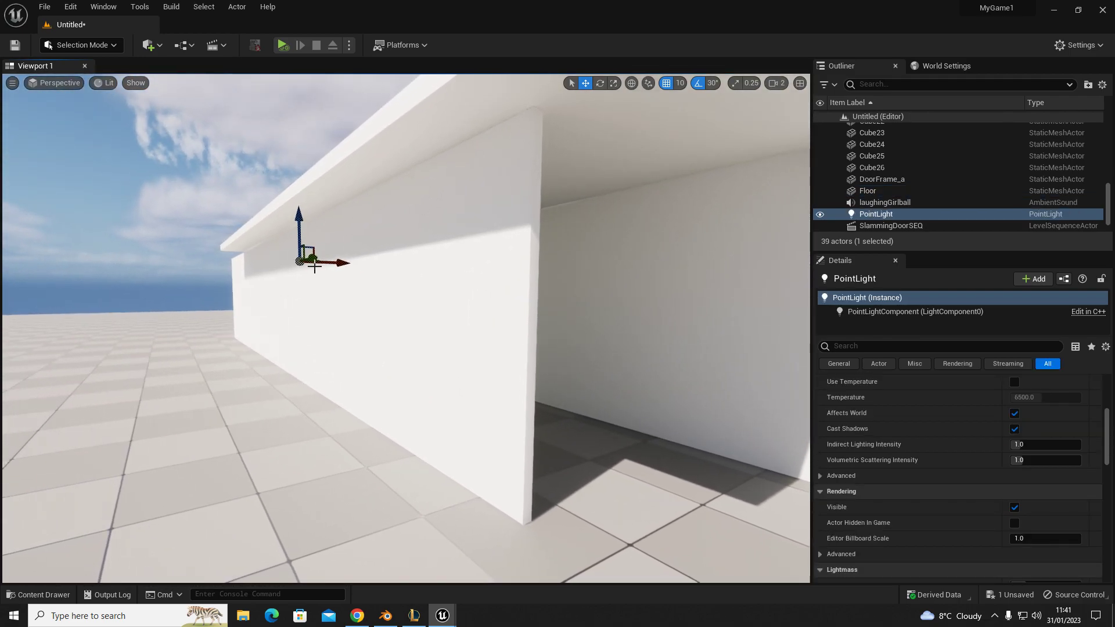
{"action": "left_click_drag", "start_coordinate": [312, 258], "coordinate": [679, 222], "text": "alt"}
{"action": "key", "text": "d"}
{"action": "right_click_drag", "start_coordinate": [679, 222], "coordinate": [607, 236]}
{"action": "right_click_drag", "start_coordinate": [565, 269], "coordinate": [571, 261]}
{"action": "key", "text": "g"}
{"action": "key", "text": "g"}
Step: Set the DirectionalLight's intensity to 0 lux
{"action": "scroll", "coordinate": [944, 392], "scroll_direction": "up", "scroll_amount": 6}
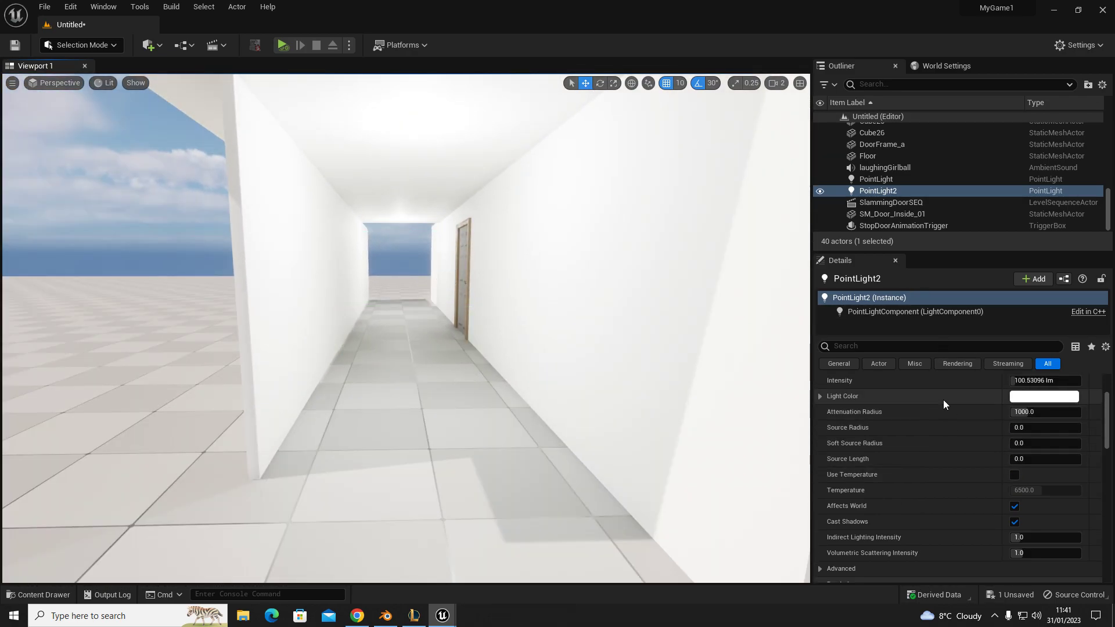
{"action": "scroll", "coordinate": [926, 170], "scroll_direction": "up", "scroll_amount": 10}
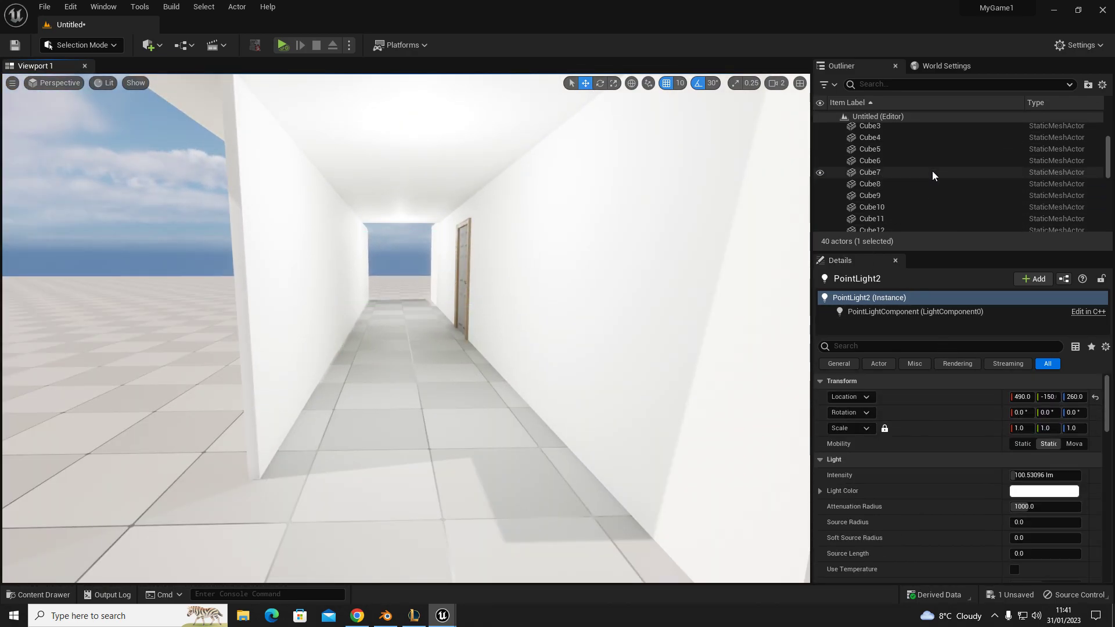
{"action": "left_click", "coordinate": [933, 140]}
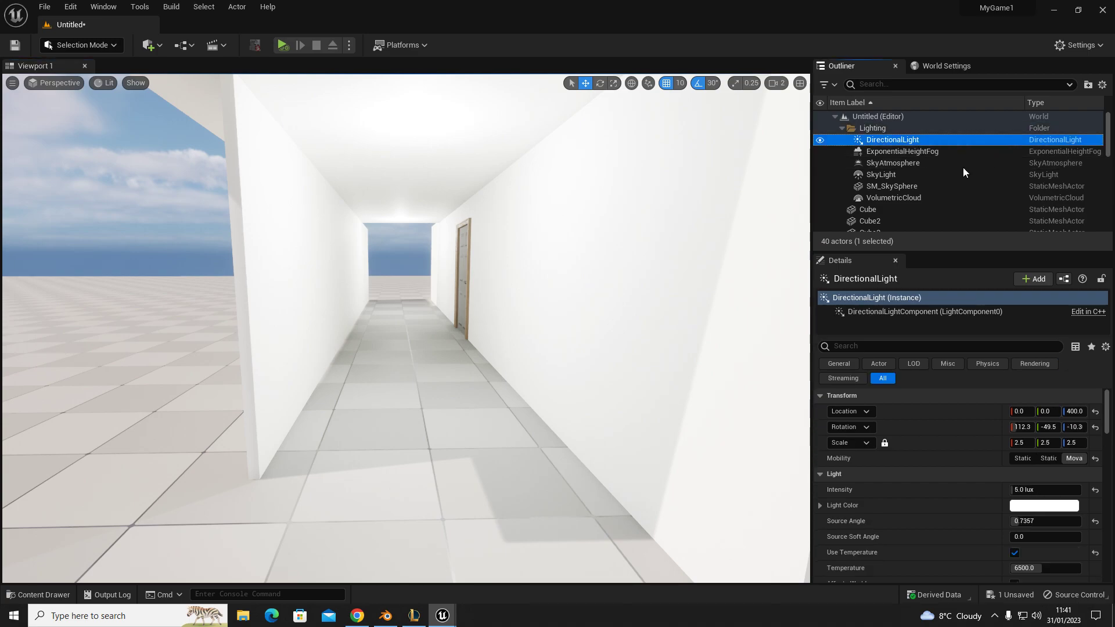
{"action": "left_click", "coordinate": [1030, 489]}
{"action": "type", "text": "0"}
{"action": "key", "text": "Return"}
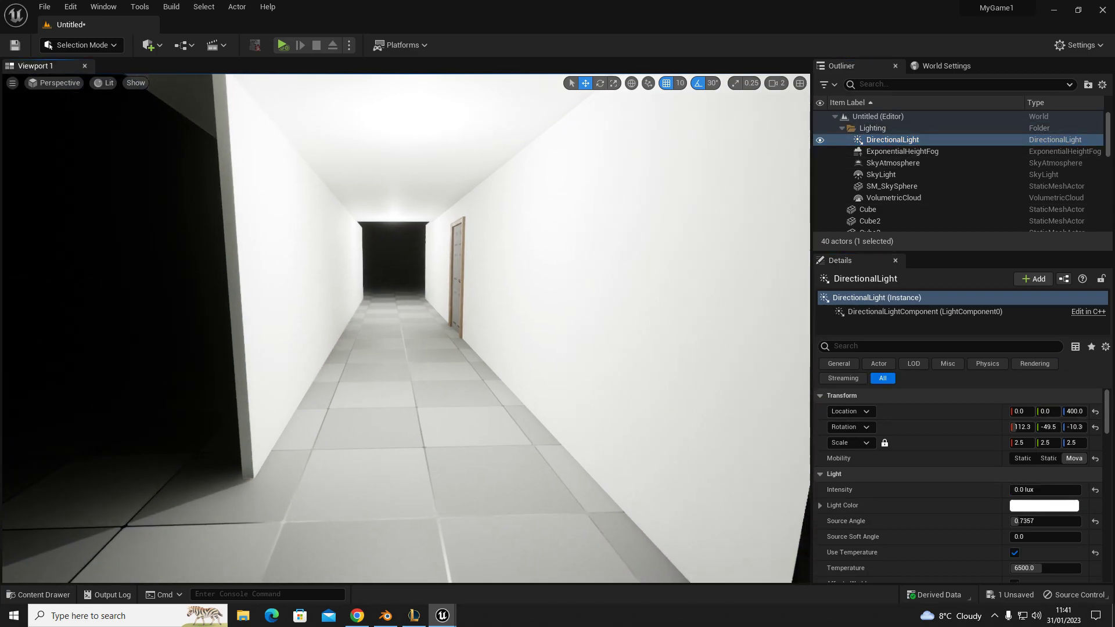
Step: Select both corridor point lights and set their intensity to 5 lm and attenuation radius to 300
{"action": "key", "text": "g"}
{"action": "left_click", "coordinate": [390, 152]}
{"action": "left_click", "coordinate": [390, 152], "text": "ctrl"}
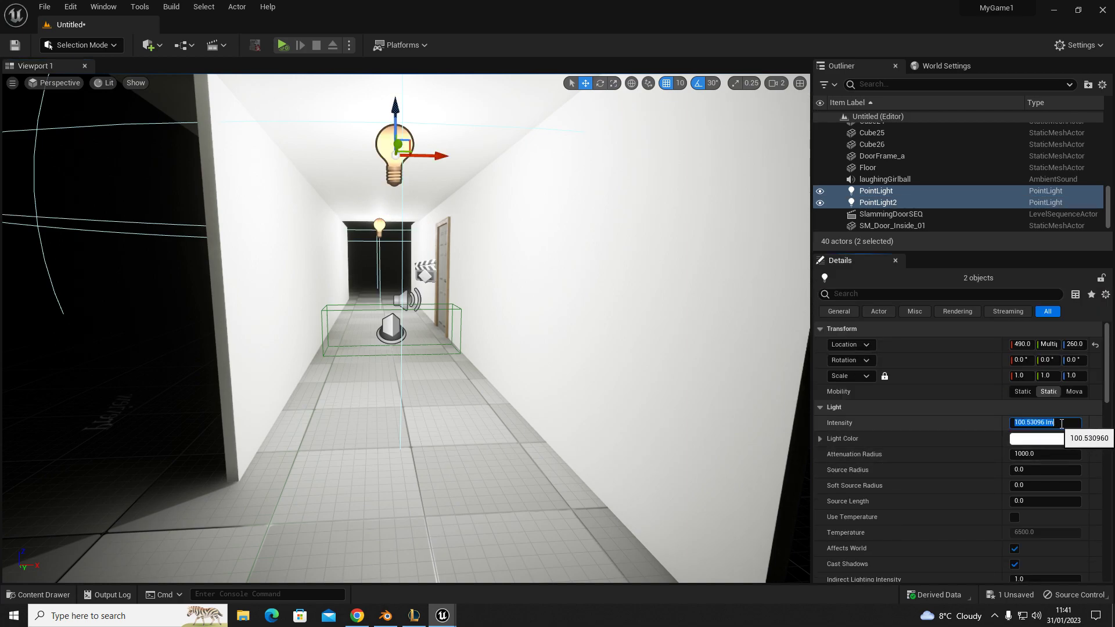
{"action": "left_click", "coordinate": [1062, 423]}
{"action": "type", "text": "5"}
{"action": "key", "text": "Return"}
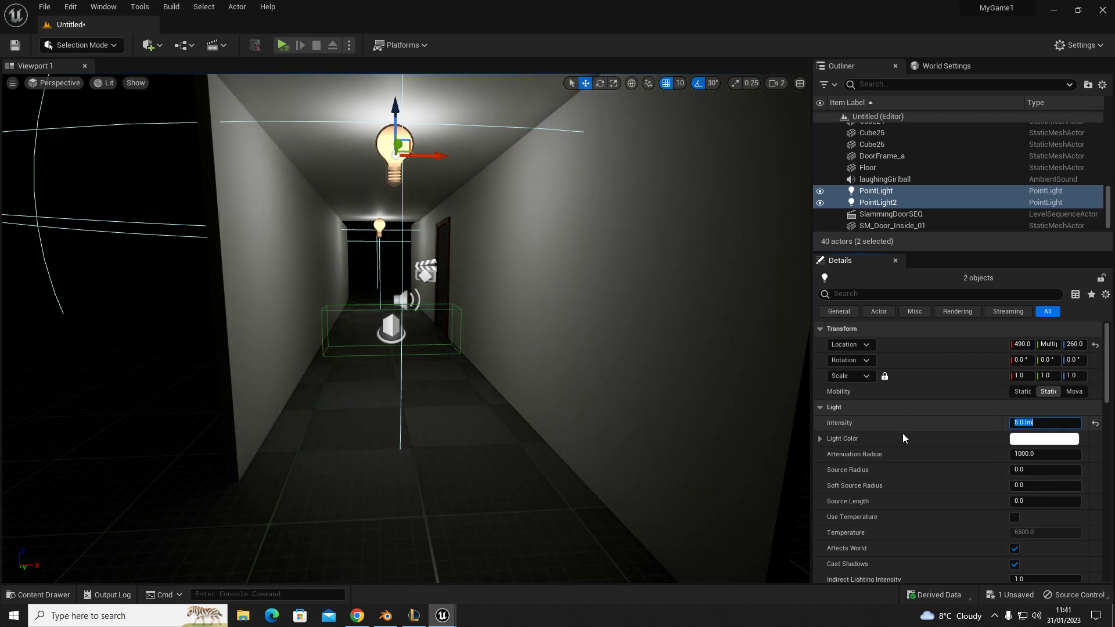
{"action": "left_click", "coordinate": [1049, 452]}
{"action": "type", "text": "300"}
{"action": "key", "text": "Return"}
Step: Examine the corridor's lighting from several distances, both without and with the editor icons shown
{"action": "right_click_drag", "start_coordinate": [770, 405], "coordinate": [740, 391]}
{"action": "key", "text": "w"}
{"action": "key", "text": "s"}
{"action": "key", "text": "w"}
{"action": "key", "text": "s"}
{"action": "right_click_drag", "start_coordinate": [490, 356], "coordinate": [496, 356]}
{"action": "key", "text": "s"}
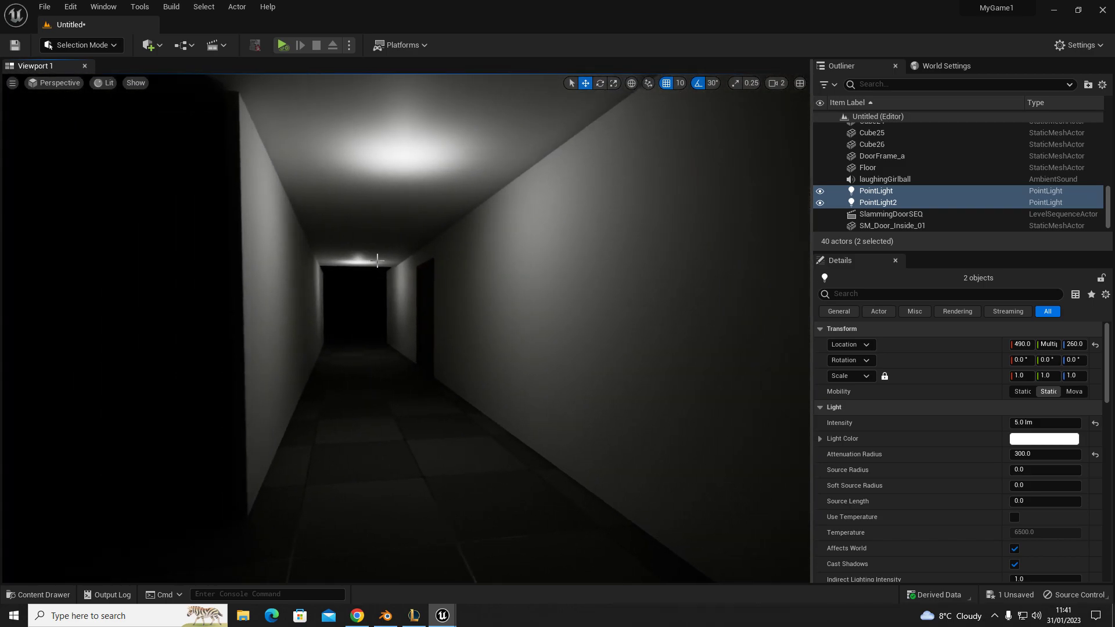
{"action": "key", "text": "g"}
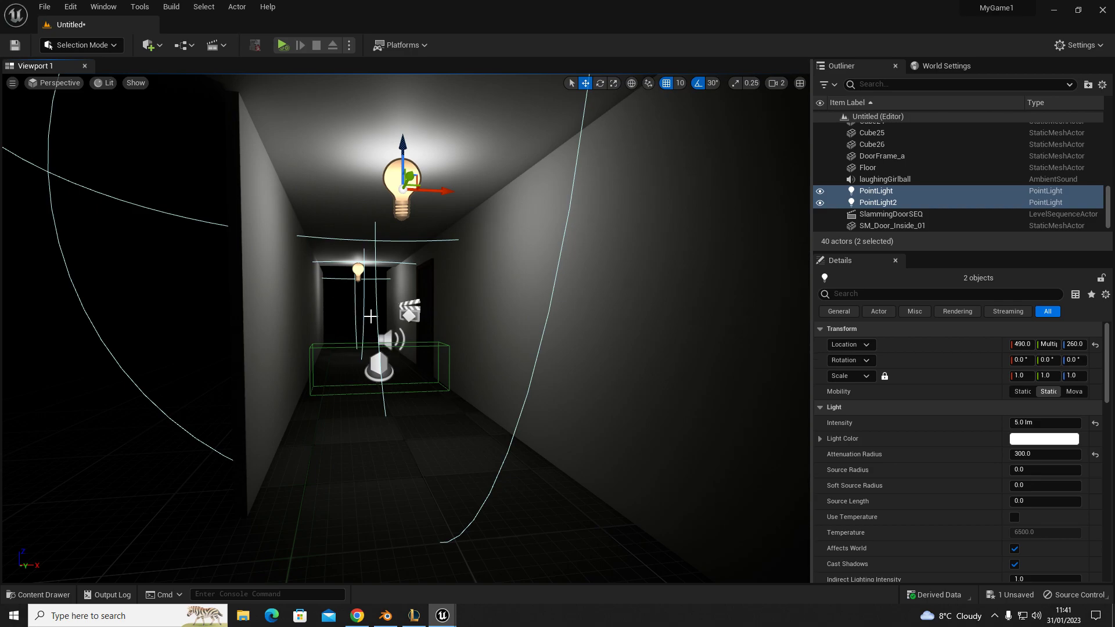
Step: Select both corridor point lights and open the Level Blueprint
{"action": "left_click", "coordinate": [359, 268]}
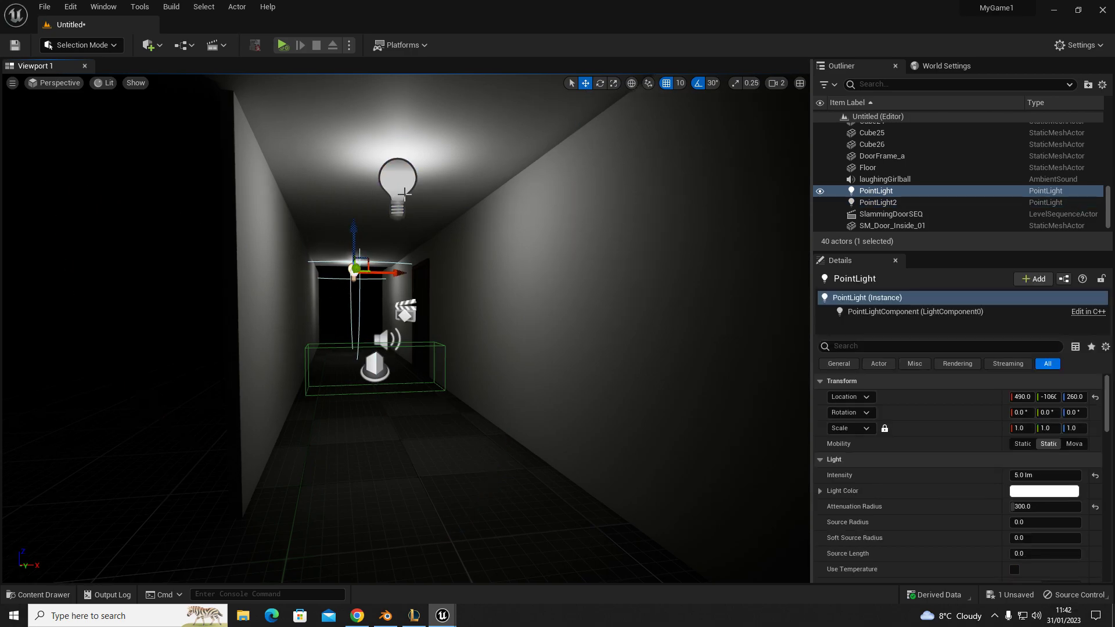
{"action": "left_click", "coordinate": [405, 194], "text": "ctrl"}
{"action": "right_click_drag", "start_coordinate": [399, 294], "coordinate": [401, 293]}
{"action": "key", "text": "a"}
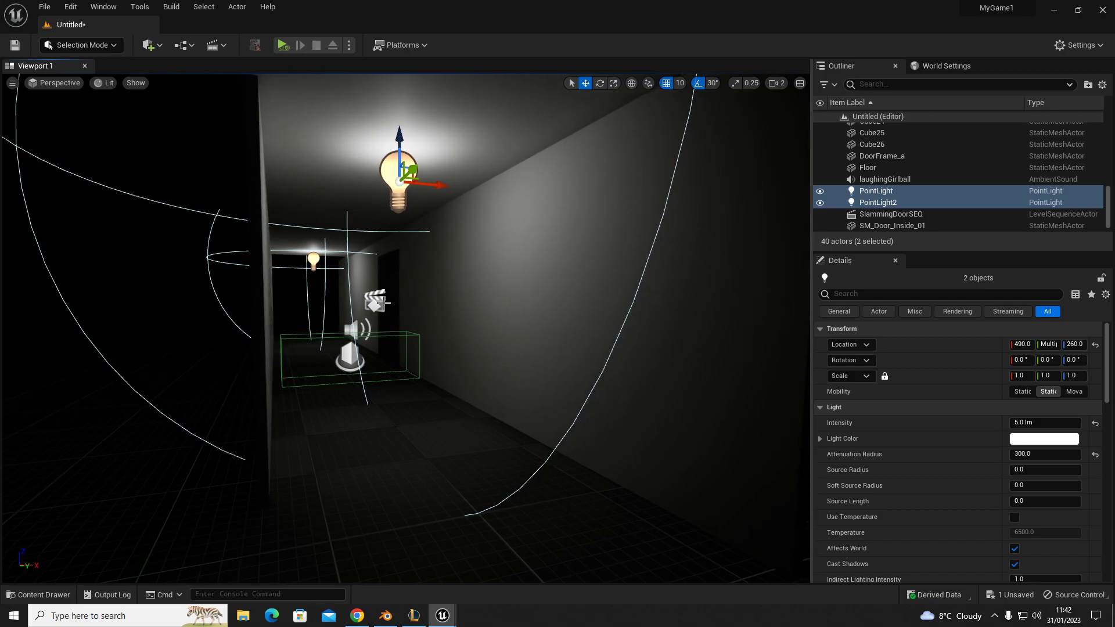
{"action": "mouse_move", "coordinate": [443, 621]}
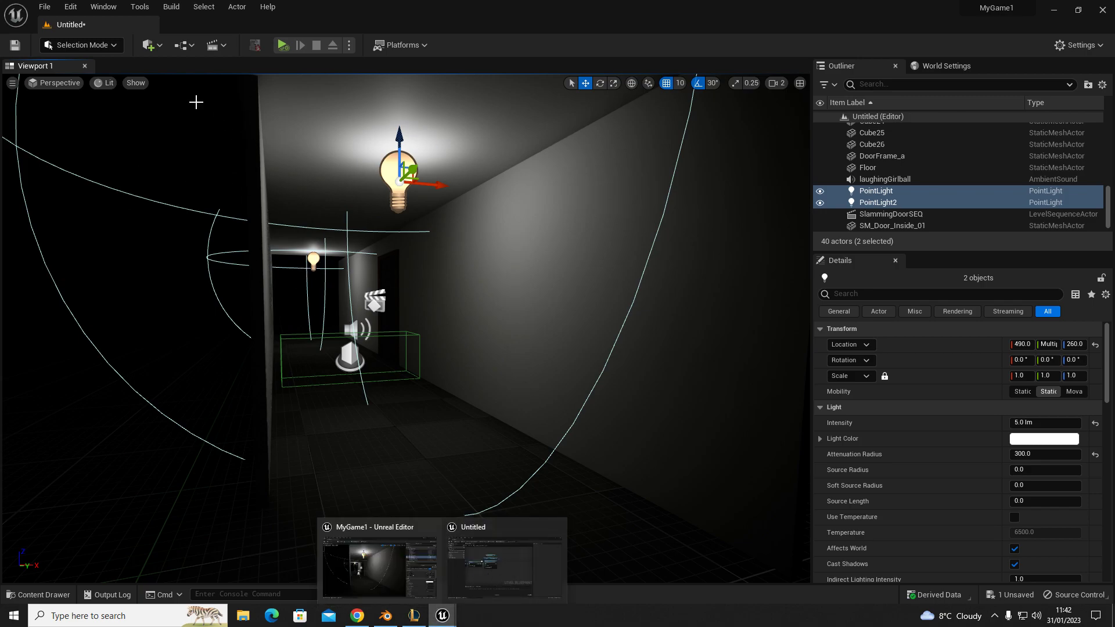
{"action": "left_click", "coordinate": [184, 45]}
{"action": "left_click", "coordinate": [232, 130]}
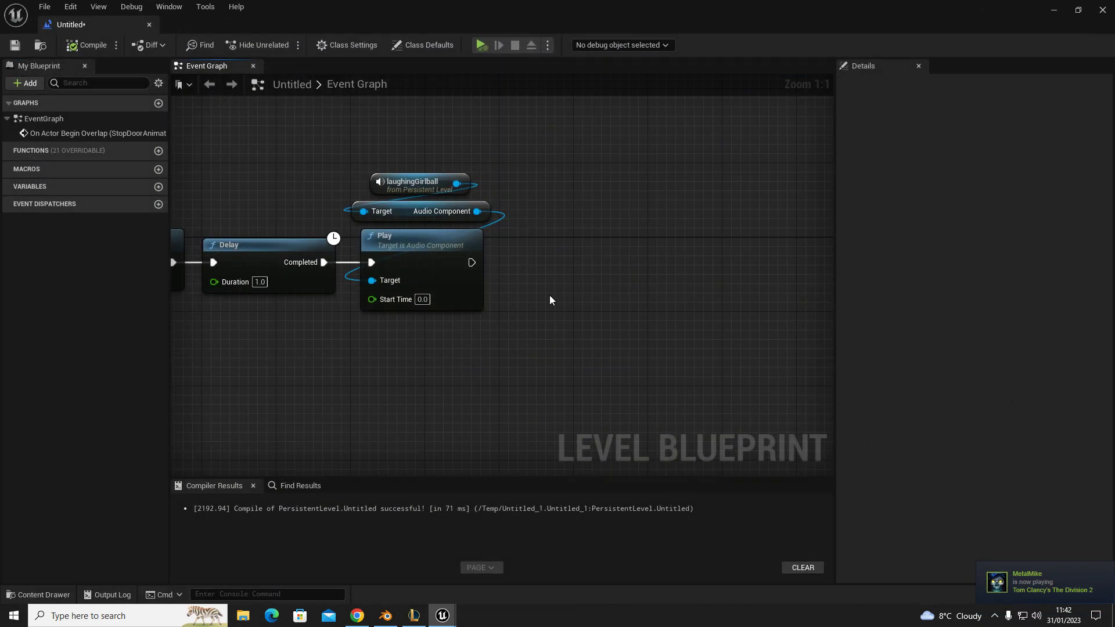
Step: Create references to the two selected point lights in the event graph and stack them above the laughing sound's nodes
{"action": "right_click_drag", "start_coordinate": [548, 299], "coordinate": [472, 167]}
{"action": "right_click", "coordinate": [472, 167]}
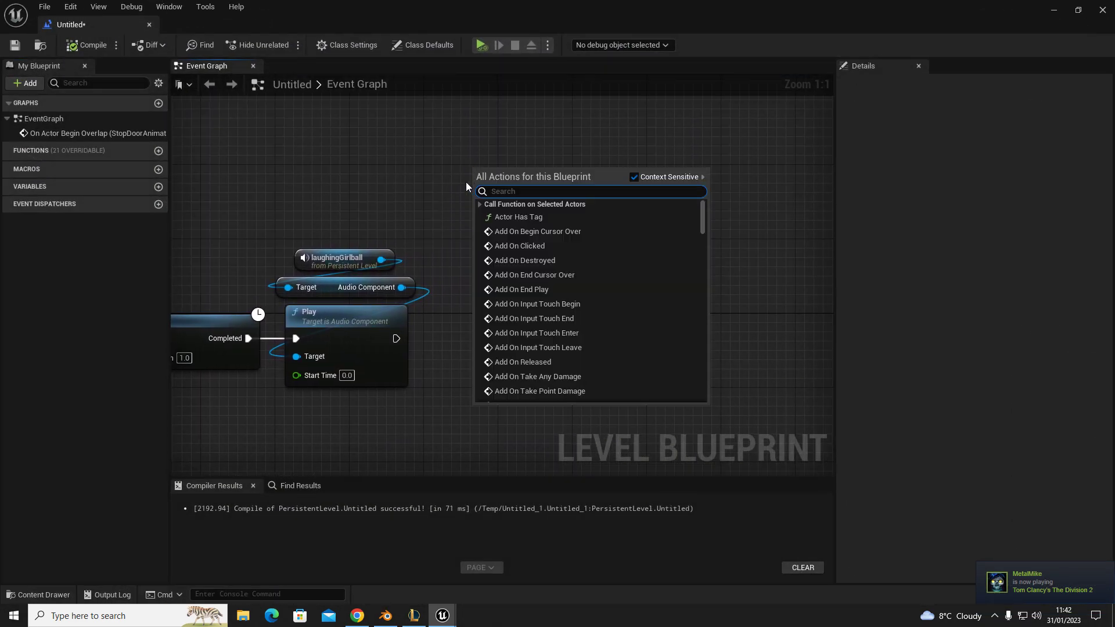
{"action": "scroll", "coordinate": [483, 276], "scroll_direction": "down", "scroll_amount": 3}
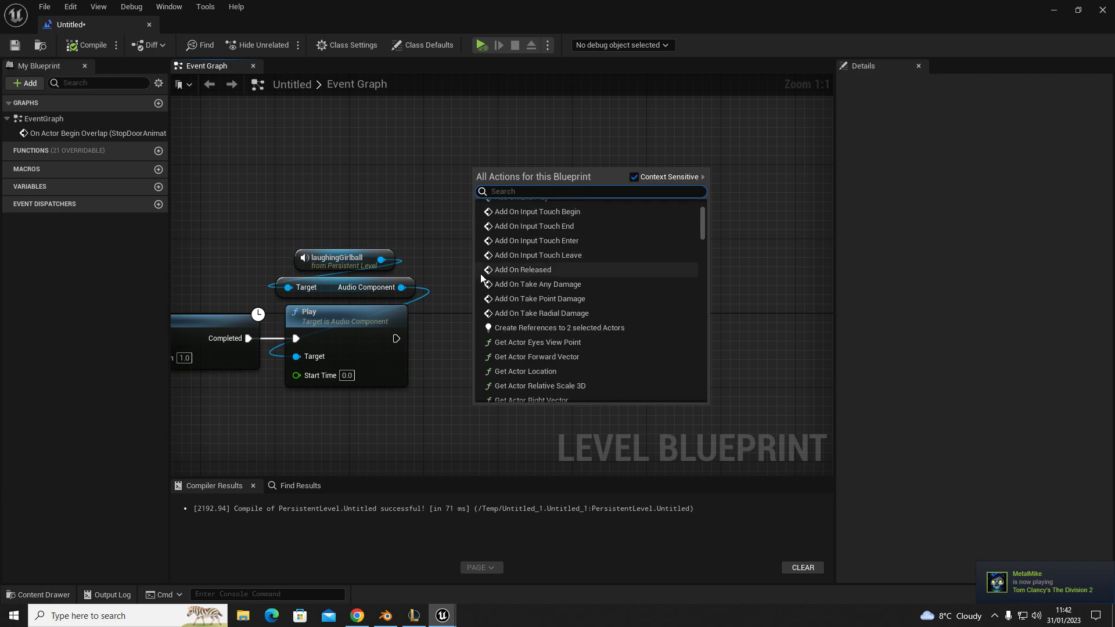
{"action": "left_click", "coordinate": [591, 329]}
{"action": "left_click_drag", "start_coordinate": [446, 147], "coordinate": [551, 251]}
{"action": "left_click_drag", "start_coordinate": [506, 205], "coordinate": [408, 196]}
{"action": "left_click", "coordinate": [517, 207]}
Step: Add a Set Visibility (LightComponent) node from the PointLight reference and connect PointLight2 to its target as well
{"action": "left_click_drag", "start_coordinate": [451, 167], "coordinate": [563, 184]}
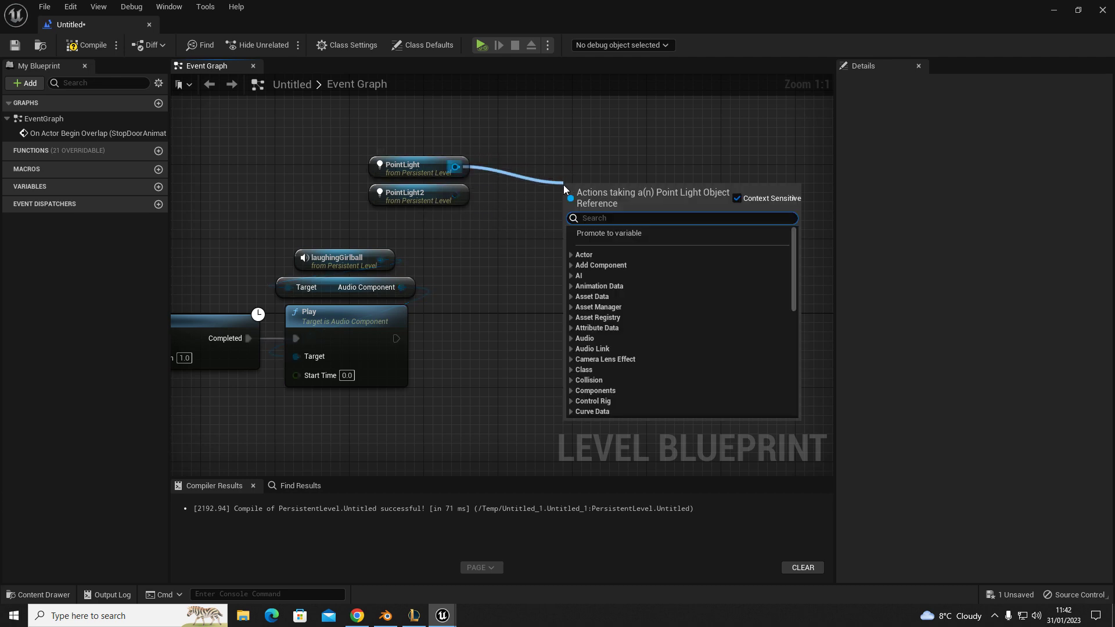
{"action": "type", "text": "set"}
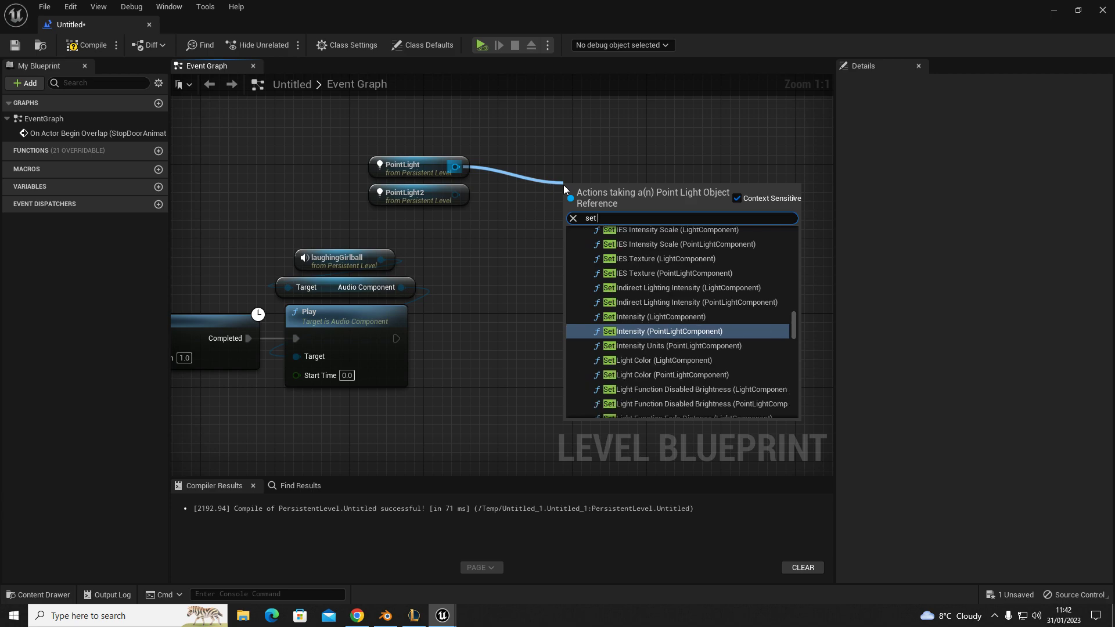
{"action": "type", "text": " vis"}
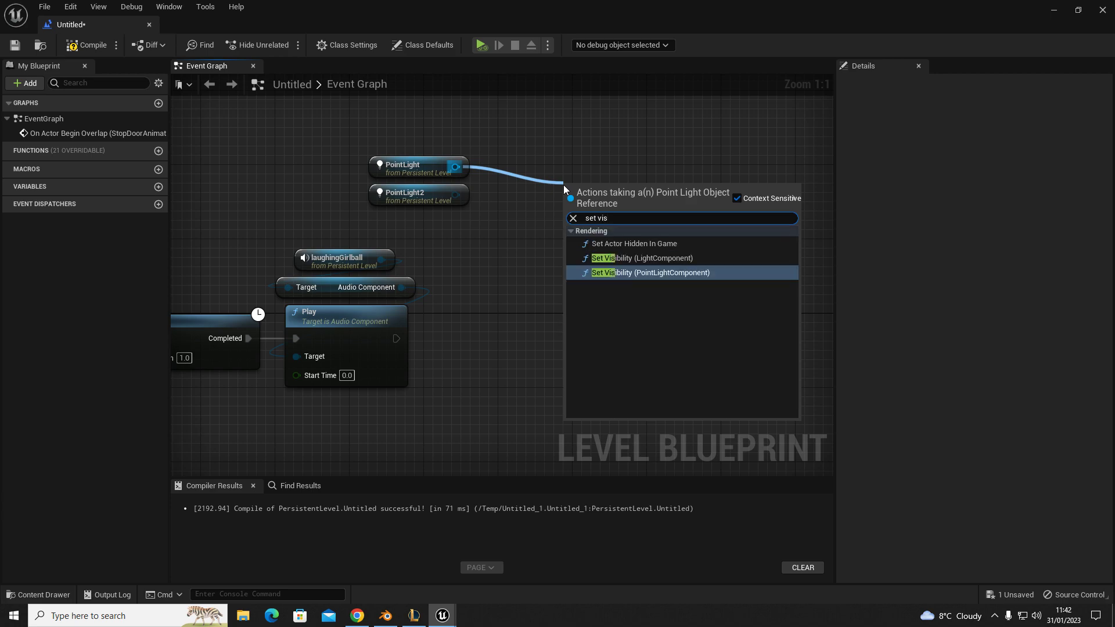
{"action": "left_click", "coordinate": [635, 259]}
{"action": "left_click_drag", "start_coordinate": [455, 195], "coordinate": [574, 226]}
{"action": "left_click_drag", "start_coordinate": [564, 177], "coordinate": [629, 231]}
Step: Connect the Play node's execution output to Set Visibility and stack the light reference and component nodes neatly above it
{"action": "mouse_move", "coordinate": [496, 189]}
{"action": "left_mouse_down"}
{"action": "mouse_move", "coordinate": [500, 220]}
{"action": "mouse_move", "coordinate": [504, 181]}
{"action": "mouse_move", "coordinate": [505, 192]}
{"action": "left_mouse_up"}
{"action": "left_click_drag", "start_coordinate": [378, 145], "coordinate": [419, 221]}
{"action": "left_click_drag", "start_coordinate": [435, 199], "coordinate": [522, 163]}
{"action": "left_click_drag", "start_coordinate": [653, 240], "coordinate": [615, 295]}
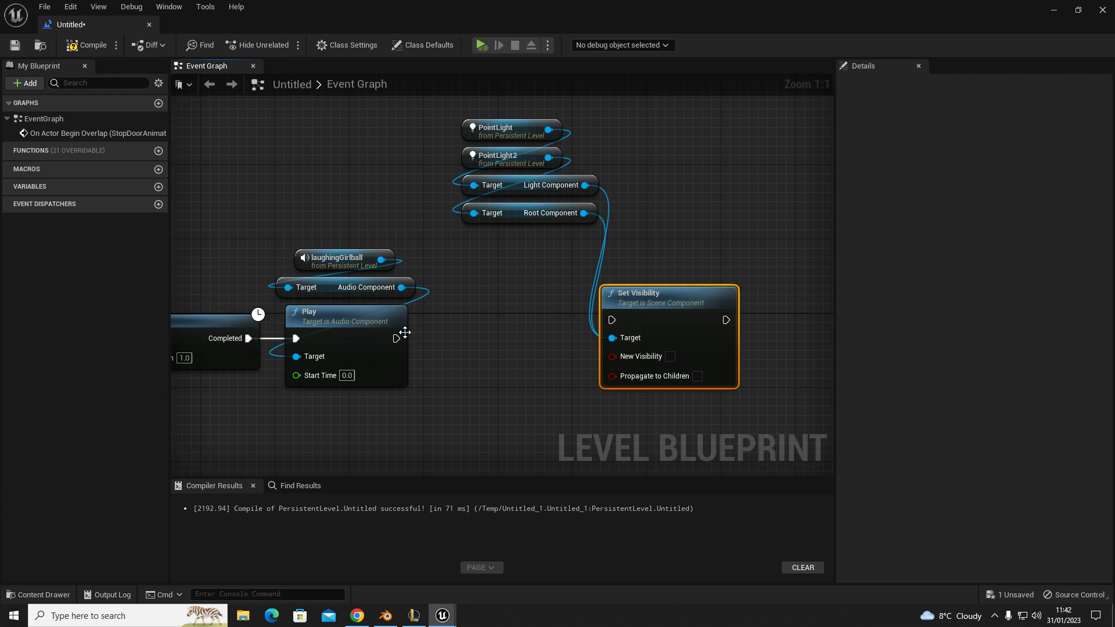
{"action": "right_click_drag", "start_coordinate": [518, 341], "coordinate": [412, 345]}
{"action": "left_click_drag", "start_coordinate": [547, 303], "coordinate": [415, 317]}
{"action": "left_click_drag", "start_coordinate": [289, 342], "coordinate": [374, 325]}
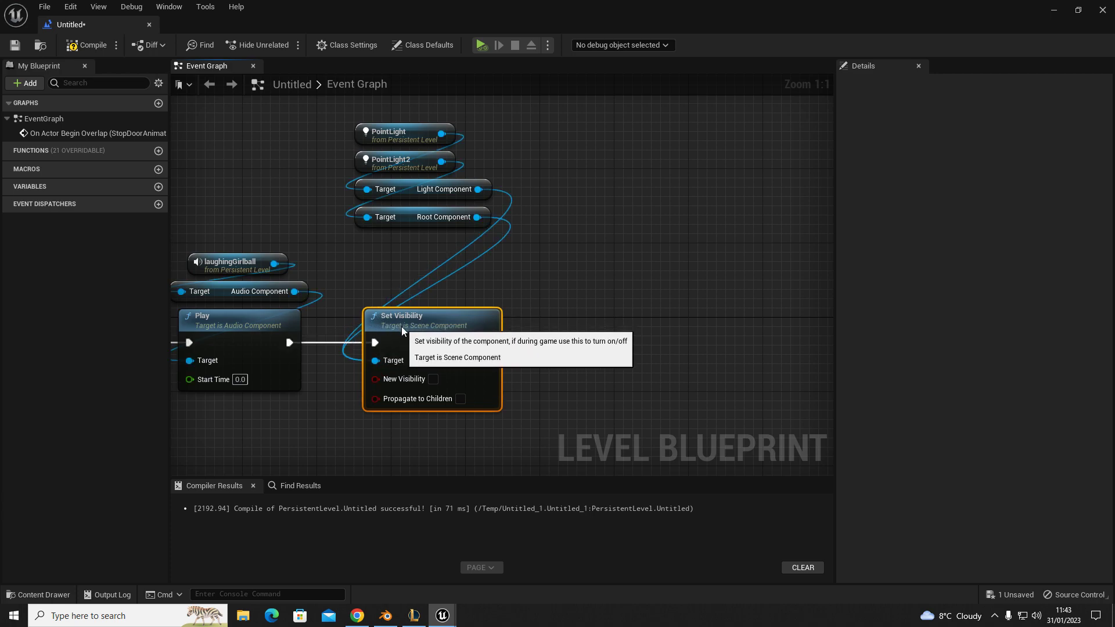
{"action": "left_click_drag", "start_coordinate": [372, 121], "coordinate": [405, 284]}
{"action": "left_click", "coordinate": [531, 282]}
Step: Add a Play Sound at Location node after Set Visibility and set its volume multiplier to 2
{"action": "left_click_drag", "start_coordinate": [489, 343], "coordinate": [564, 348]}
{"action": "type", "text": "play sound at location"}
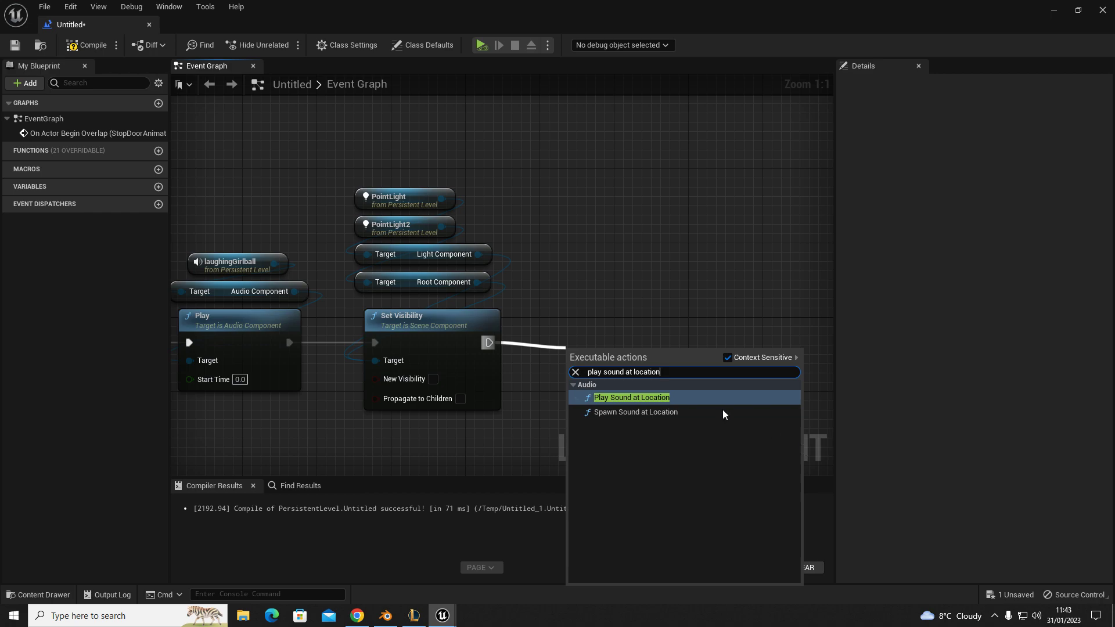
{"action": "key", "text": "Return"}
{"action": "left_click_drag", "start_coordinate": [627, 412], "coordinate": [590, 385]}
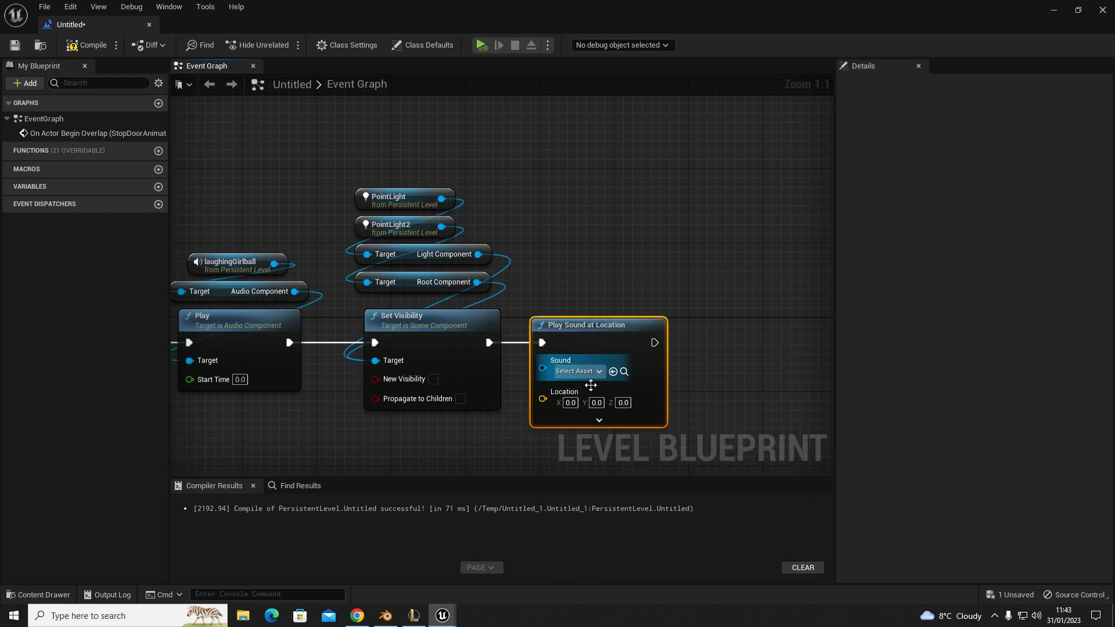
{"action": "left_click", "coordinate": [587, 420]}
{"action": "scroll", "coordinate": [587, 452], "scroll_direction": "down", "scroll_amount": 3}
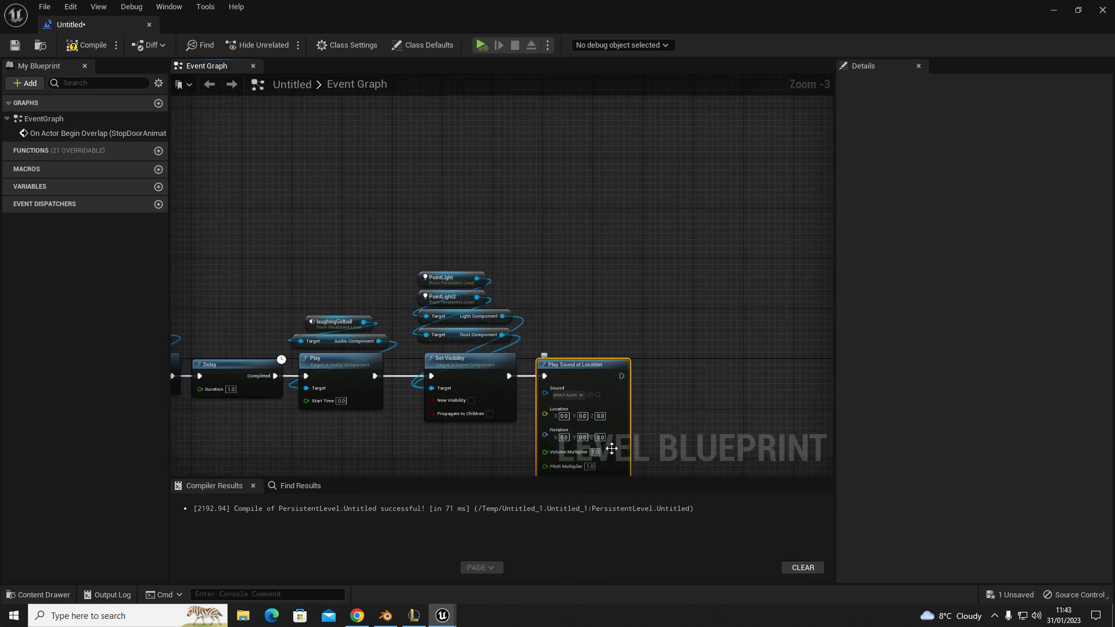
{"action": "left_click", "coordinate": [595, 452]}
{"action": "type", "text": "2"}
{"action": "left_click", "coordinate": [685, 364]}
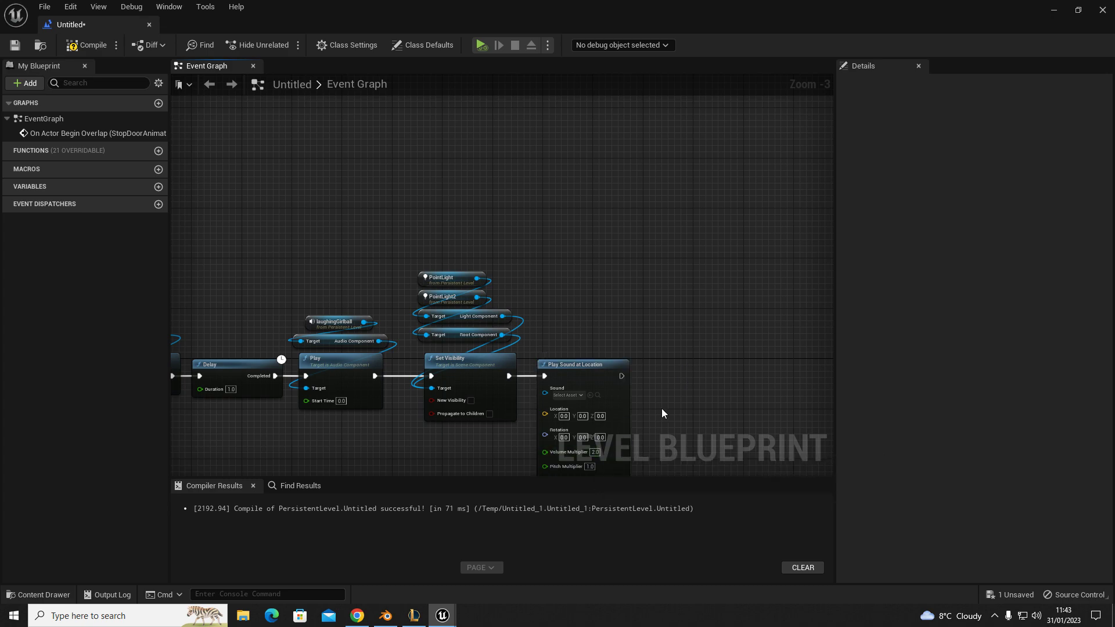
Step: Collapse the Play Sound at Location node's advanced settings and assign BreakingBulbSFX as its sound
{"action": "right_click_drag", "start_coordinate": [656, 420], "coordinate": [648, 276]}
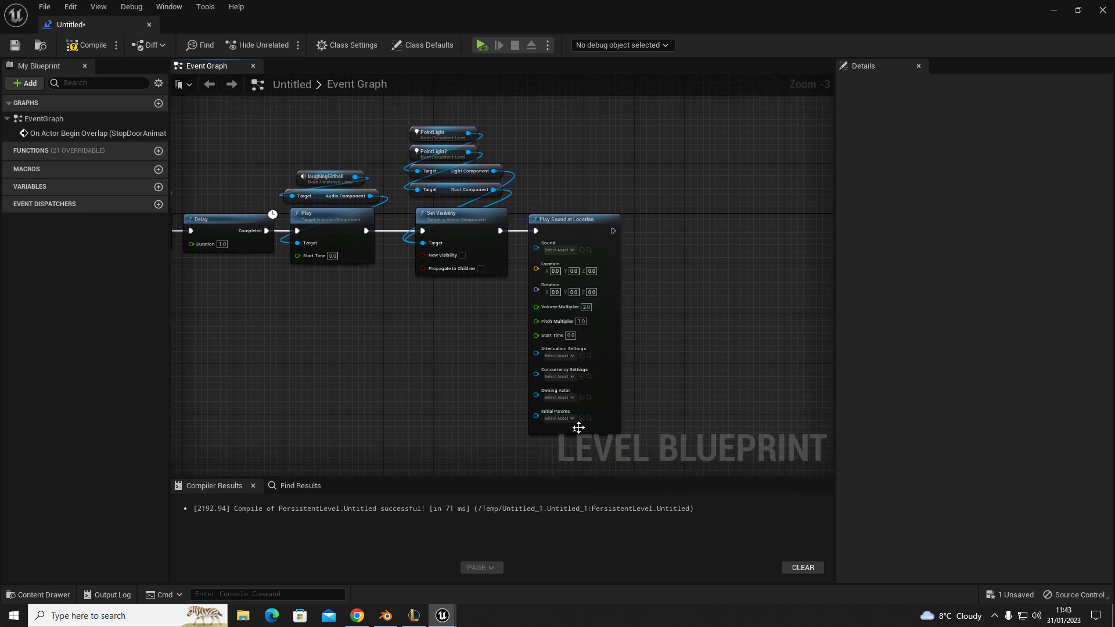
{"action": "left_click", "coordinate": [575, 427]}
{"action": "scroll", "coordinate": [599, 348], "scroll_direction": "up", "scroll_amount": 1}
{"action": "left_click", "coordinate": [545, 316]}
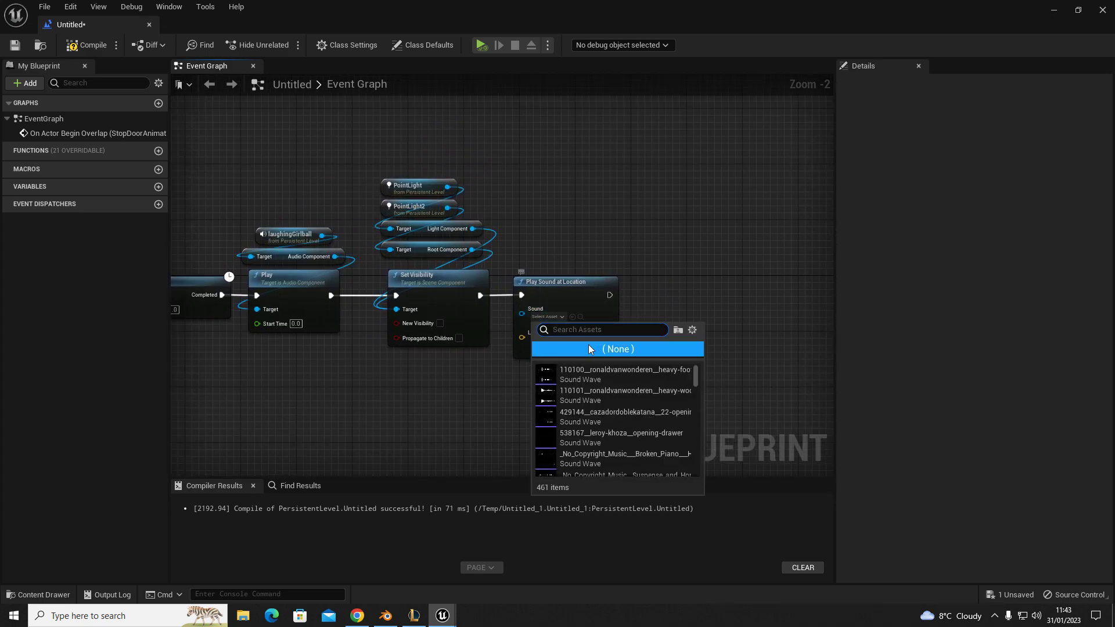
{"action": "type", "text": "bulb"}
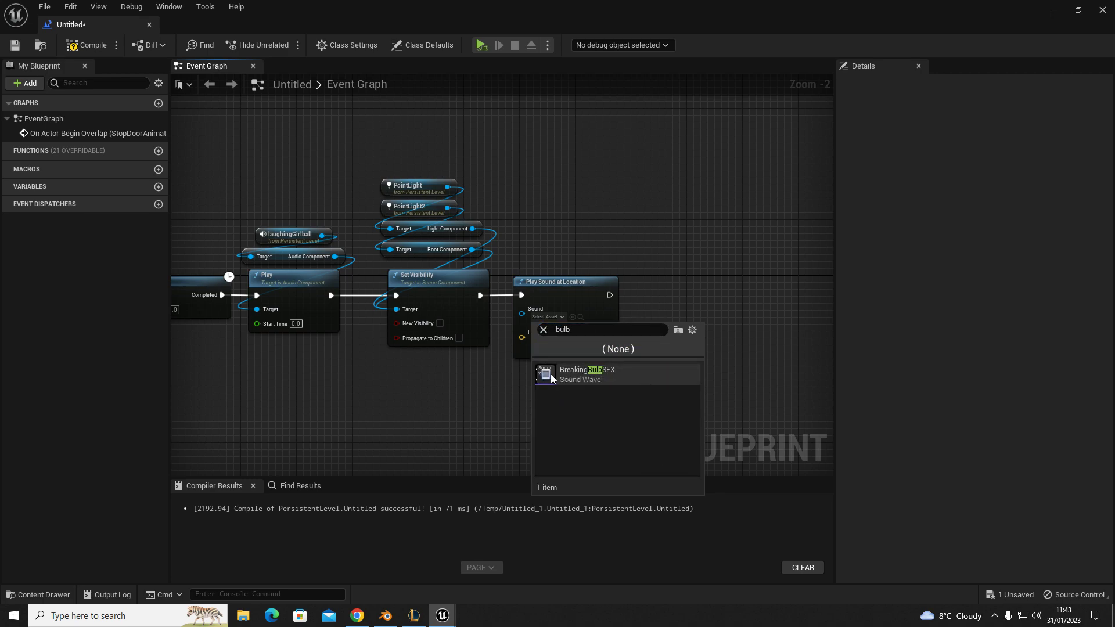
{"action": "left_click", "coordinate": [572, 378]}
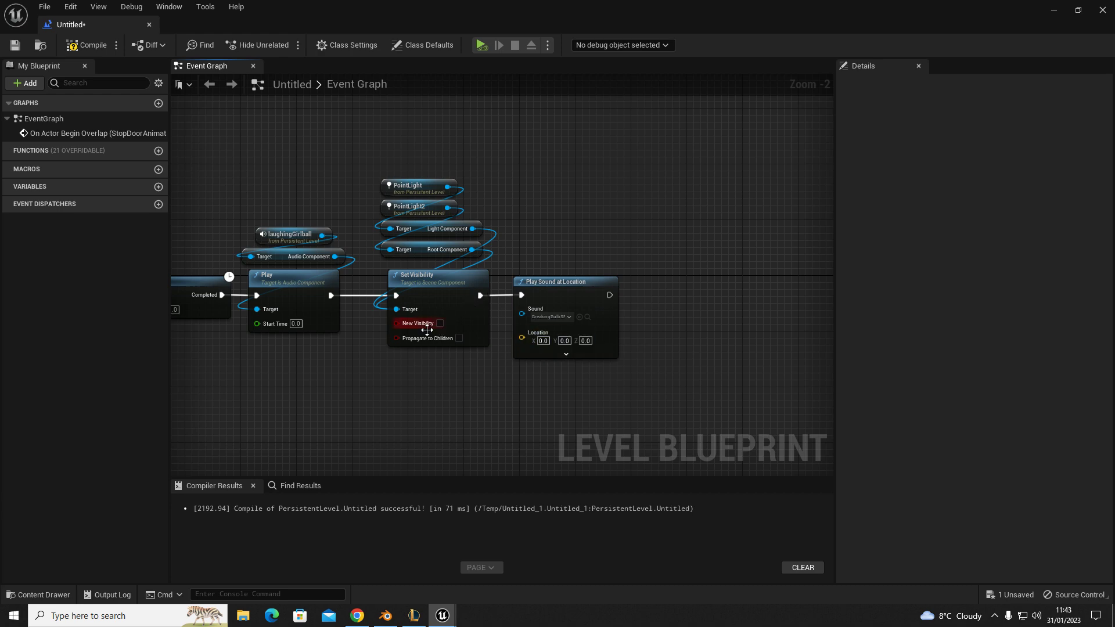
{"action": "right_click_drag", "start_coordinate": [371, 308], "coordinate": [320, 229]}
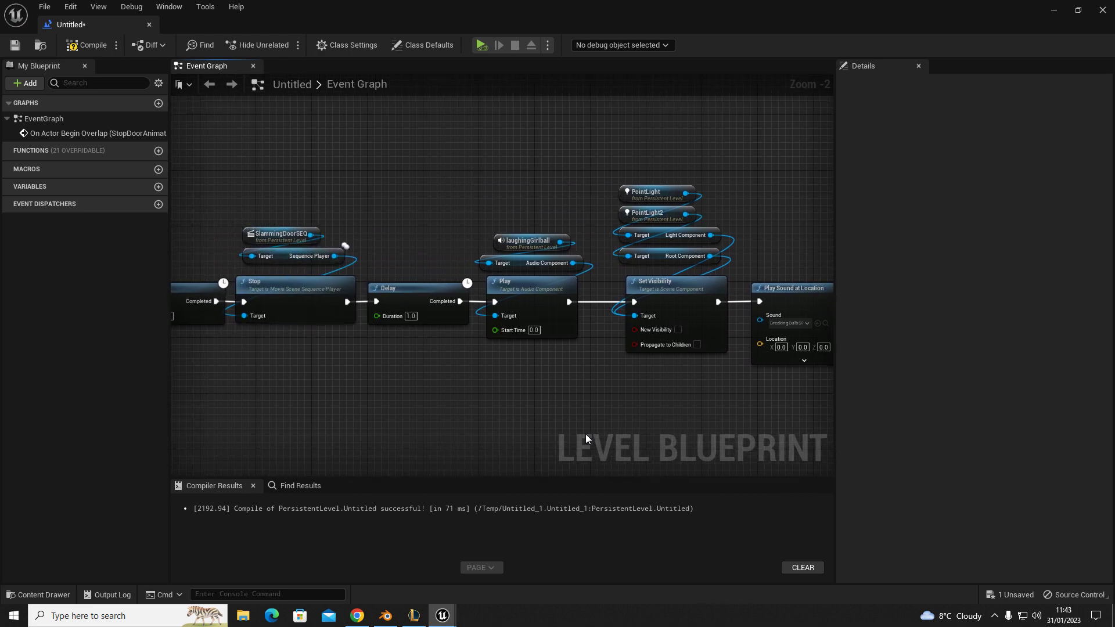
{"action": "right_click_drag", "start_coordinate": [604, 377], "coordinate": [456, 376]}
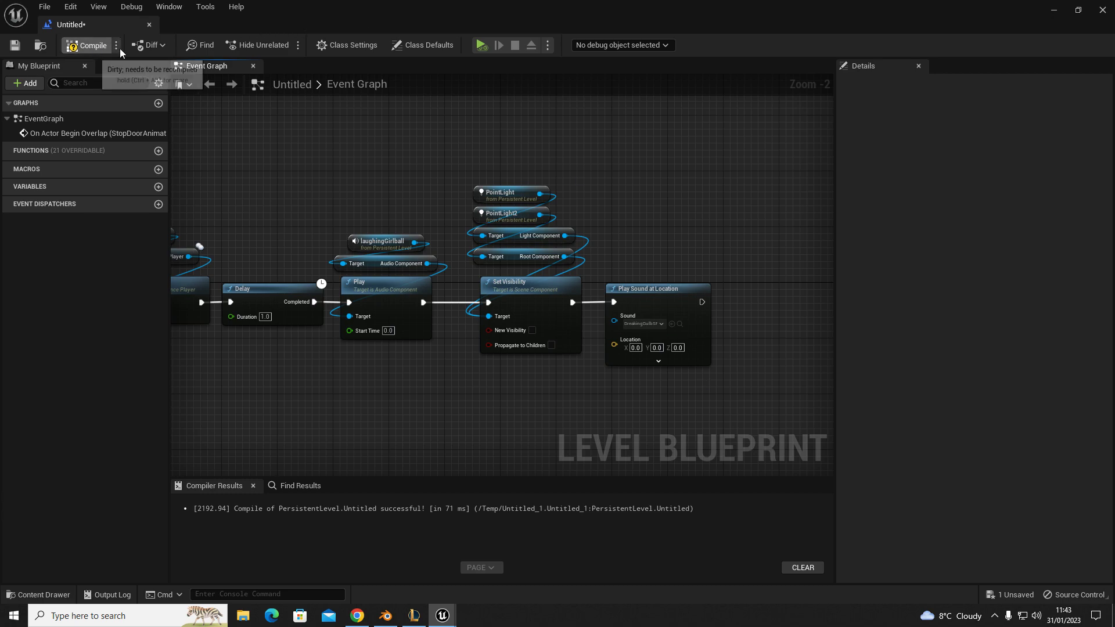
Step: Return to the level, play it from the floor at the corridor entrance and walk down past the door
{"action": "left_click", "coordinate": [1053, 9]}
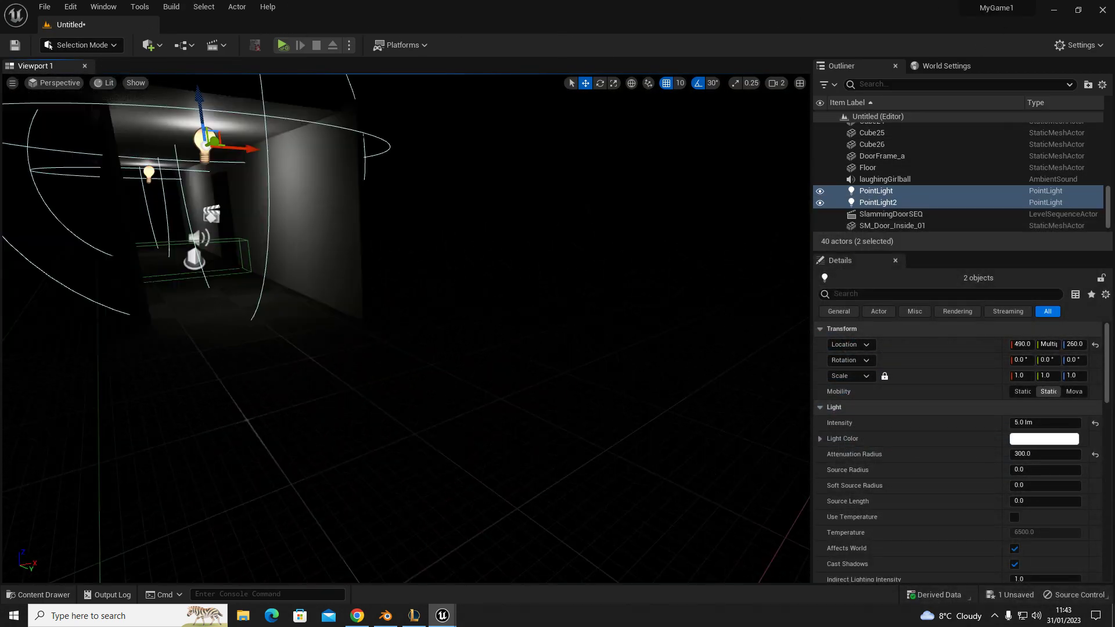
{"action": "key", "text": "f"}
{"action": "right_click", "coordinate": [470, 450]}
{"action": "left_click", "coordinate": [498, 440]}
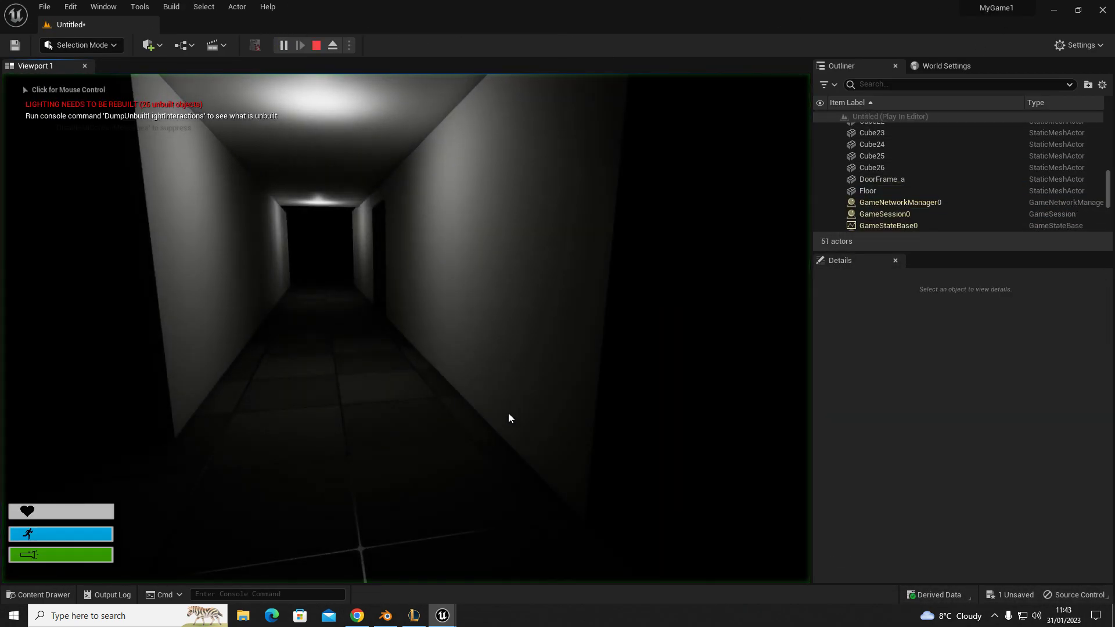
{"action": "left_click", "coordinate": [509, 414]}
{"action": "key", "text": "w"}
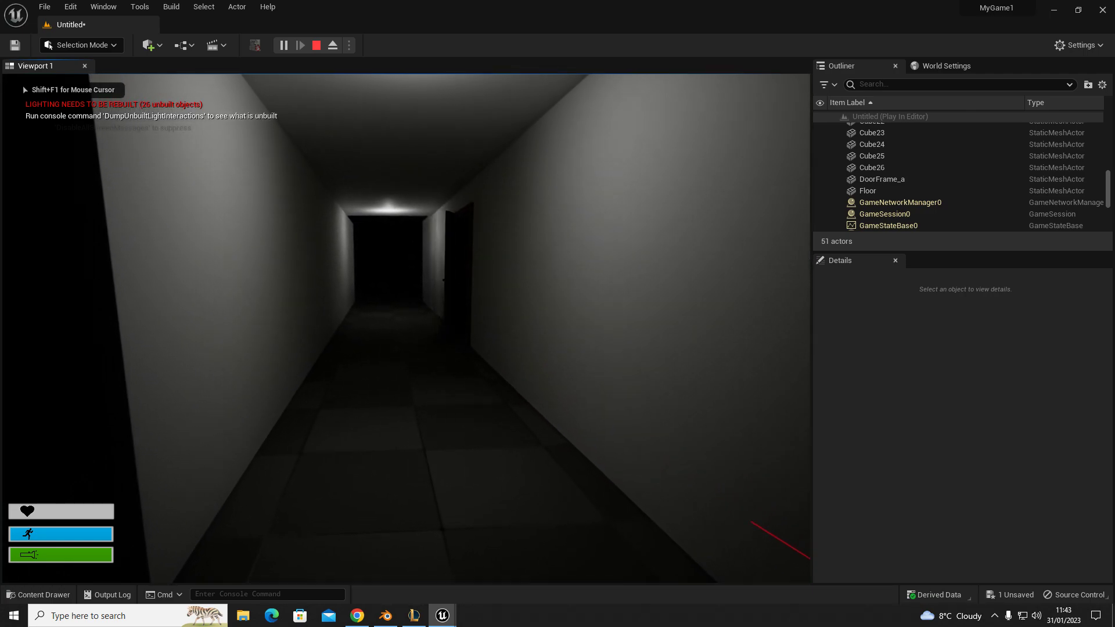
{"action": "key", "text": "w"}
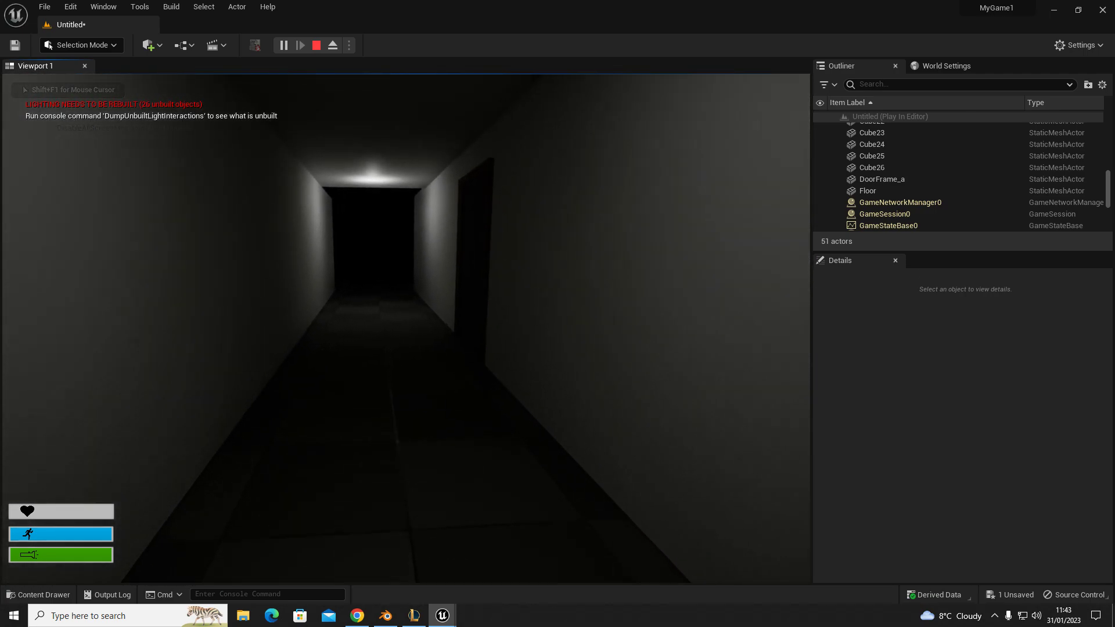
{"action": "key", "text": "w"}
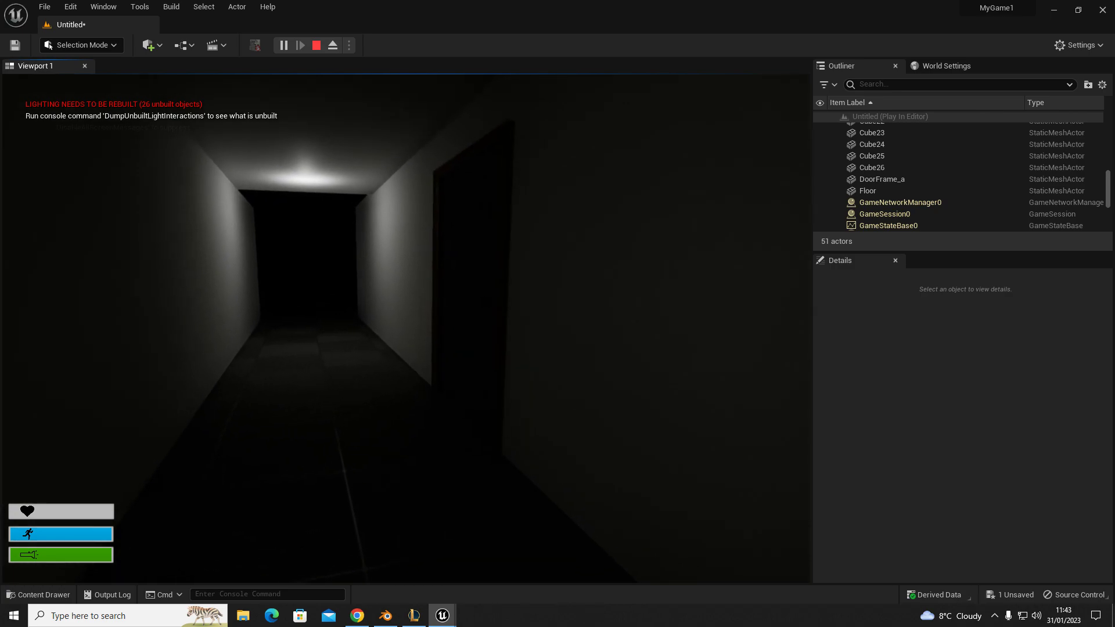
{"action": "key", "text": "w"}
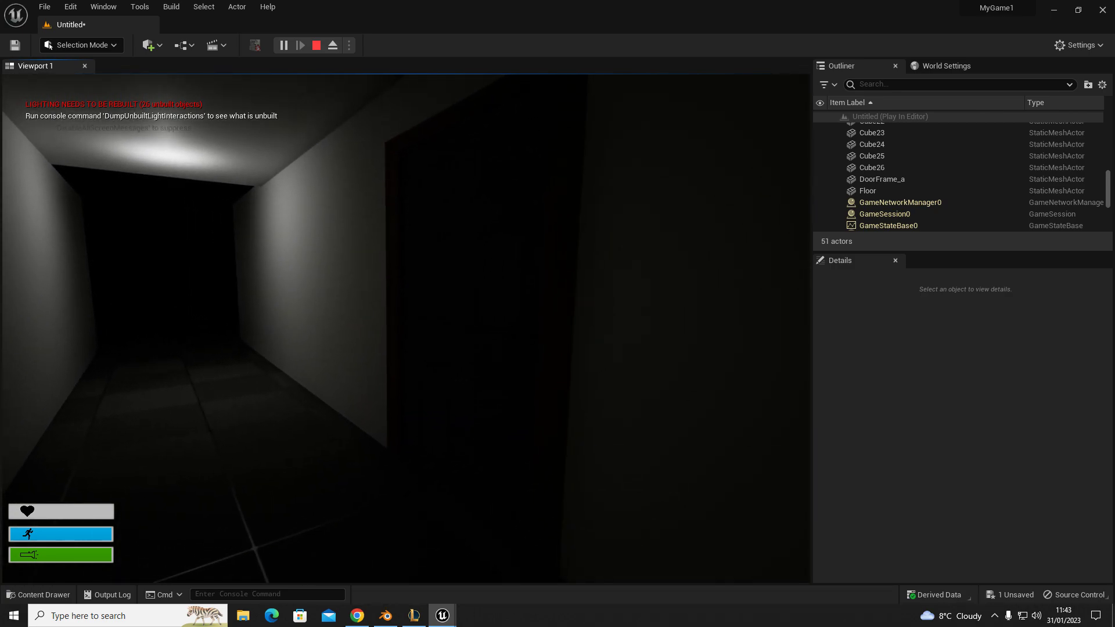
Step: Toggle the flashlight on and off in the dark corridor and stop the playtest
{"action": "key", "text": "f"}
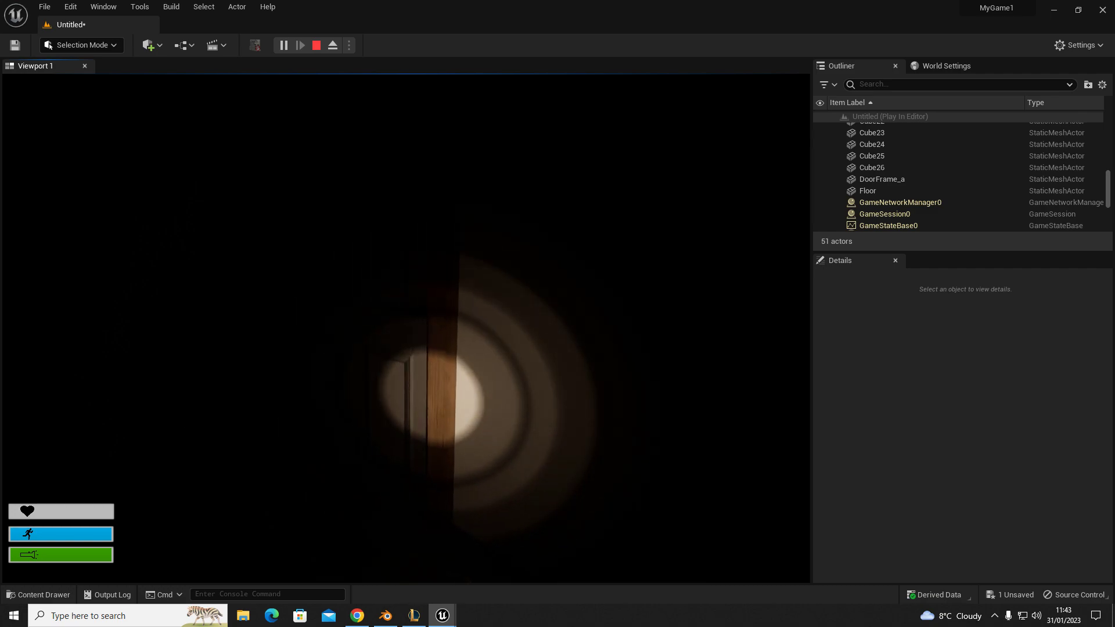
{"action": "key", "text": "f"}
{"action": "key", "text": "f"}
{"action": "key", "text": "f"}
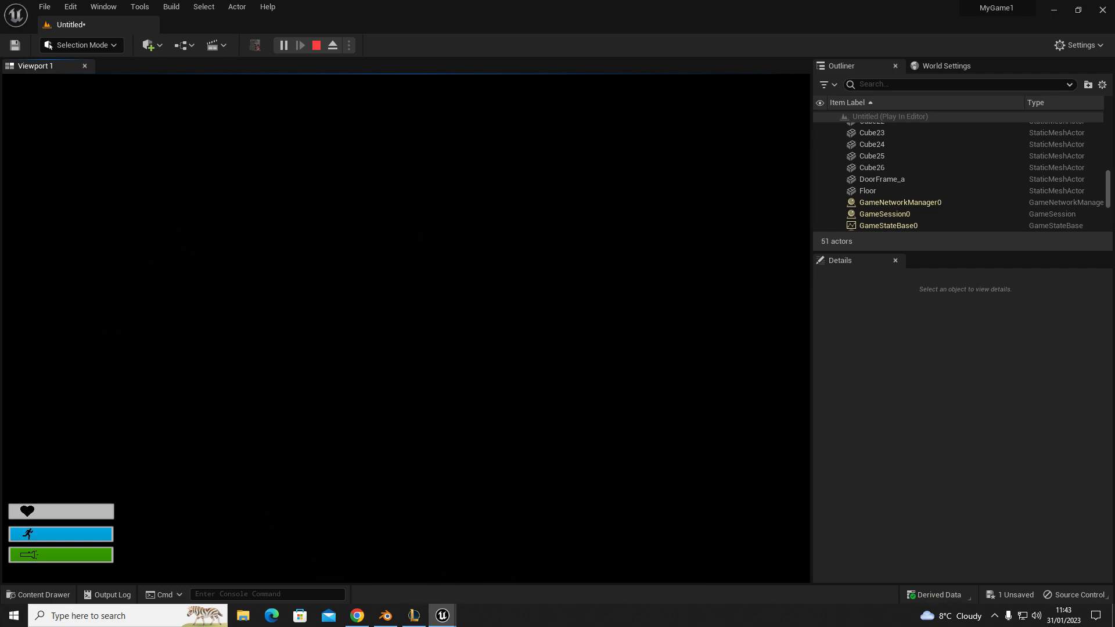
{"action": "key", "text": "Escape"}
Step: View the corridor from its entrance with the editor icons hidden
{"action": "left_click", "coordinate": [214, 138]}
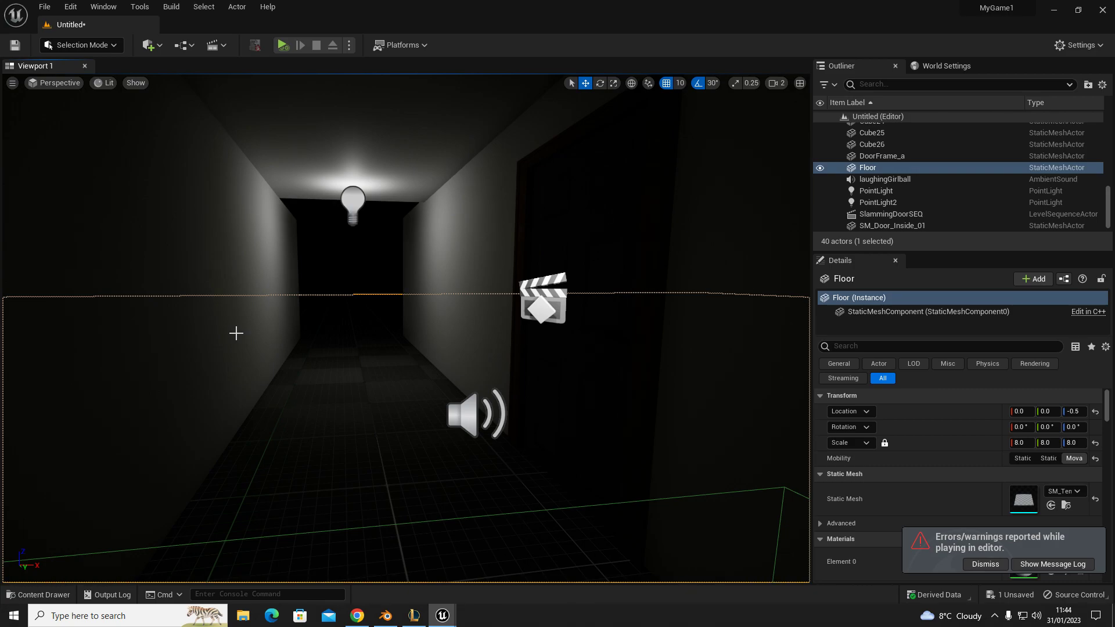
{"action": "key", "text": "s"}
{"action": "mouse_move", "coordinate": [381, 367]}
{"action": "right_mouse_down"}
{"action": "mouse_move", "coordinate": [351, 358]}
{"action": "mouse_move", "coordinate": [392, 367]}
{"action": "right_mouse_up"}
{"action": "key", "text": "g"}
{"action": "key", "text": "w"}
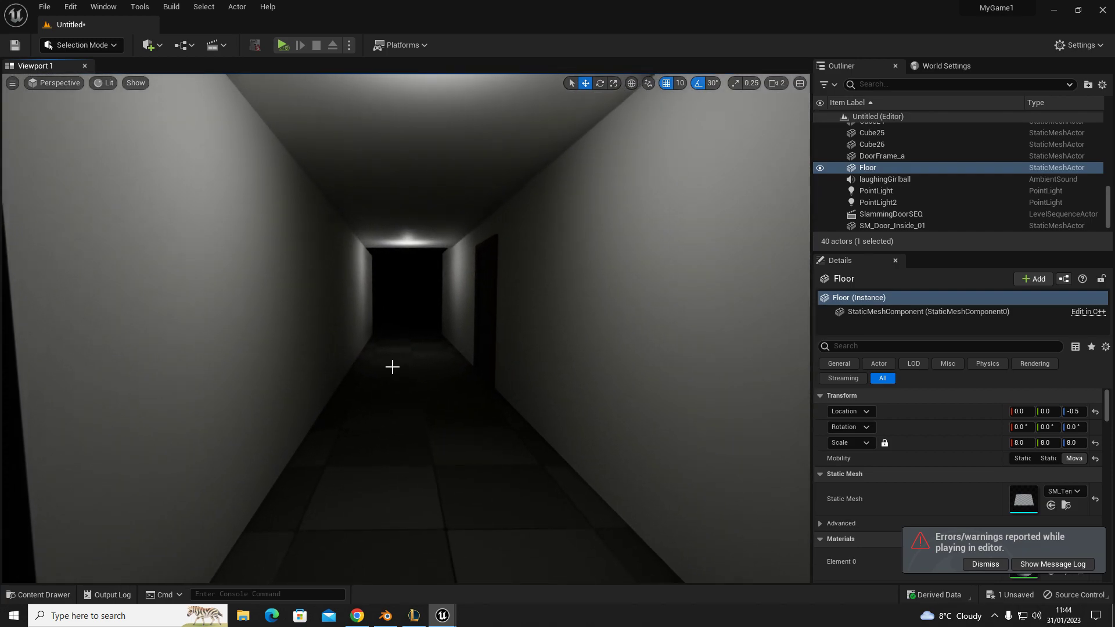